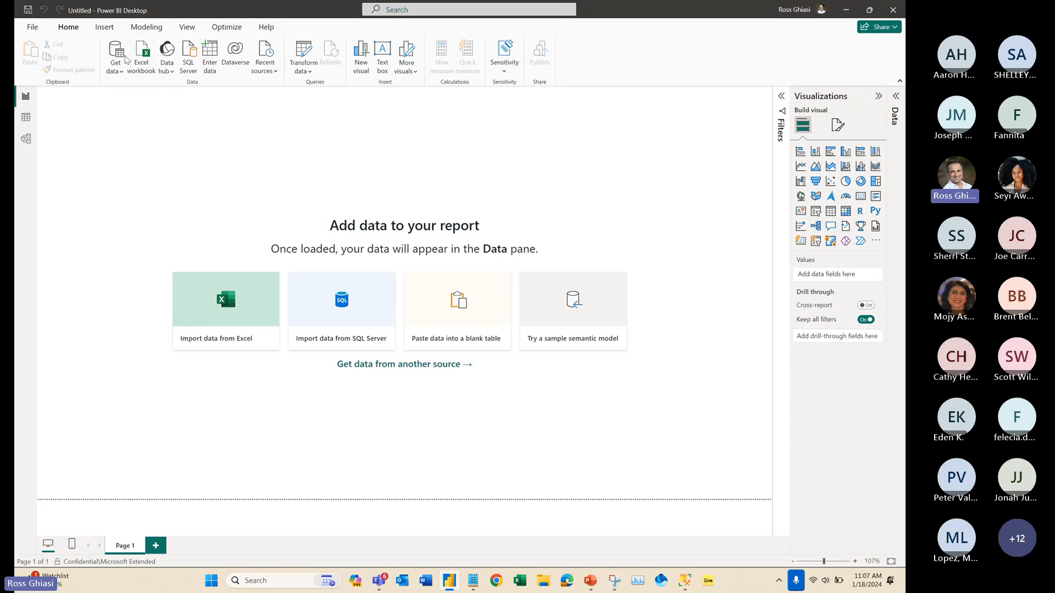
pyautogui.click(110, 29)
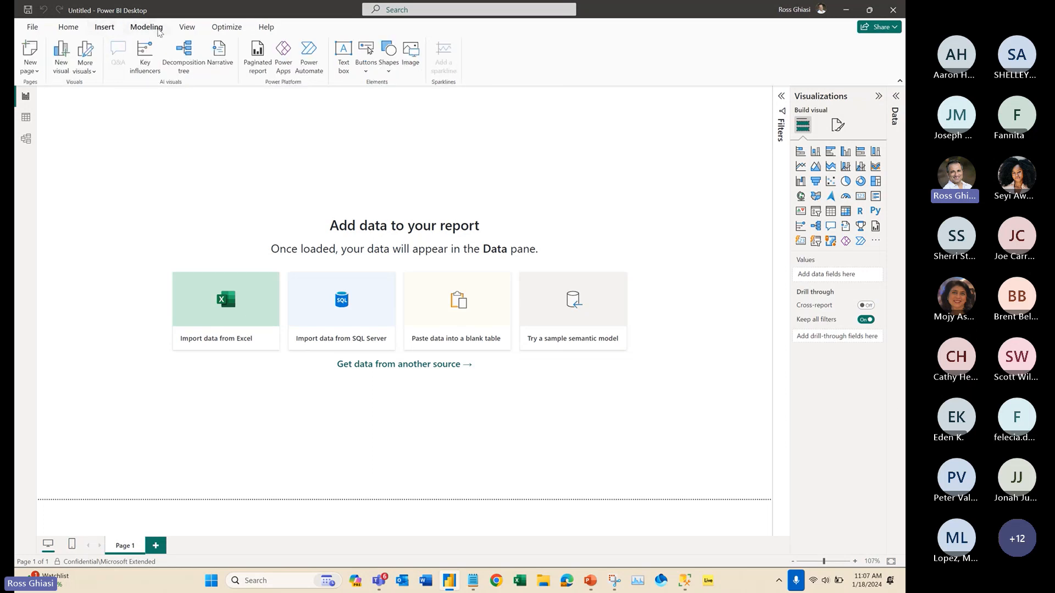
pyautogui.click(146, 29)
pyautogui.click(224, 29)
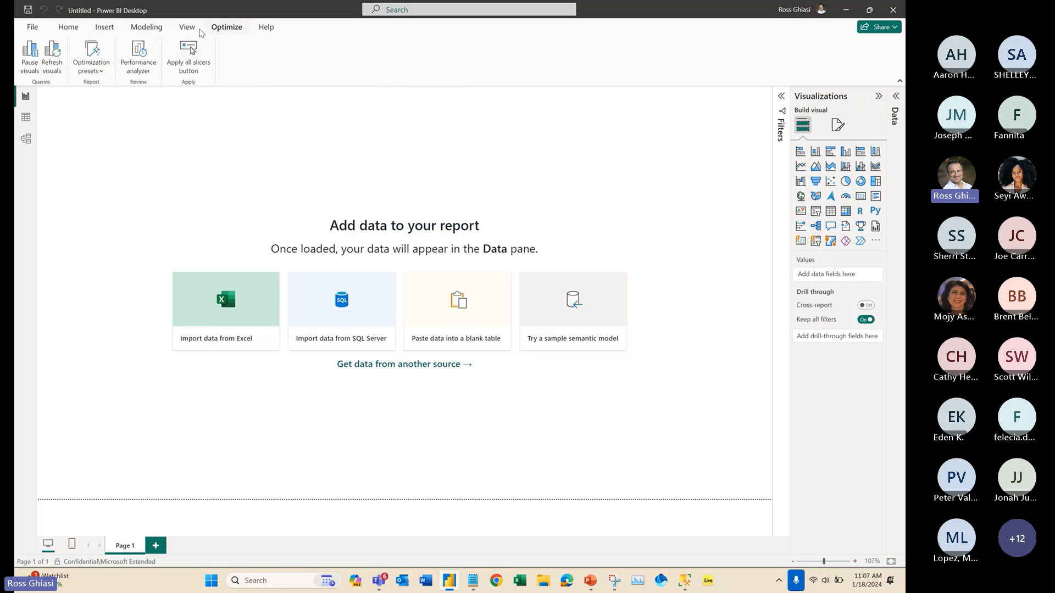
pyautogui.click(68, 27)
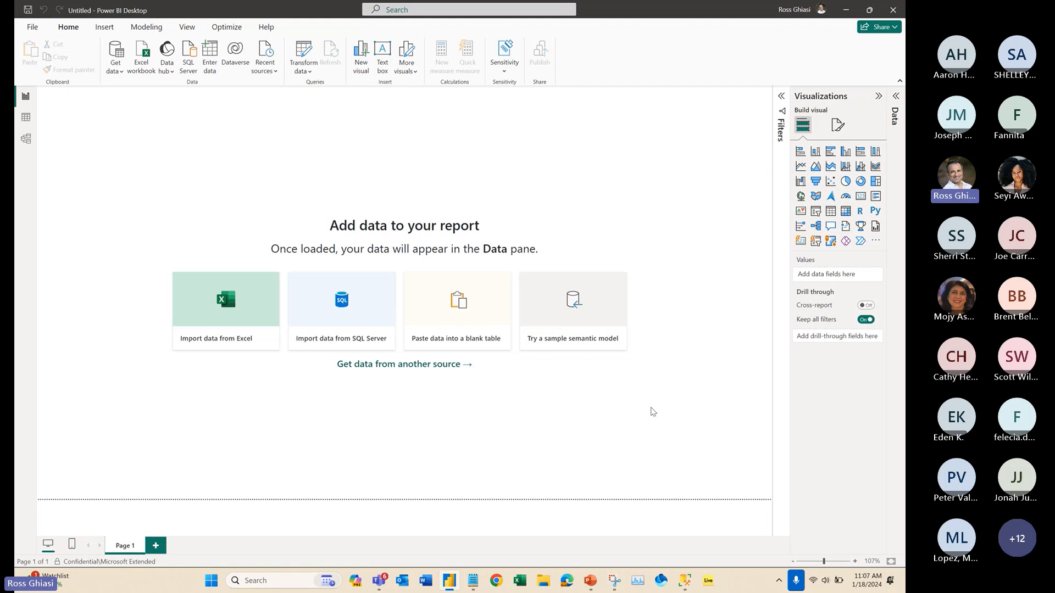
pyautogui.moveTo(652, 408); pyautogui.dragTo(95, 129)
# - Look at the empty table and model views, collapse the Properties pane, and return to the report view
pyautogui.click(26, 122)
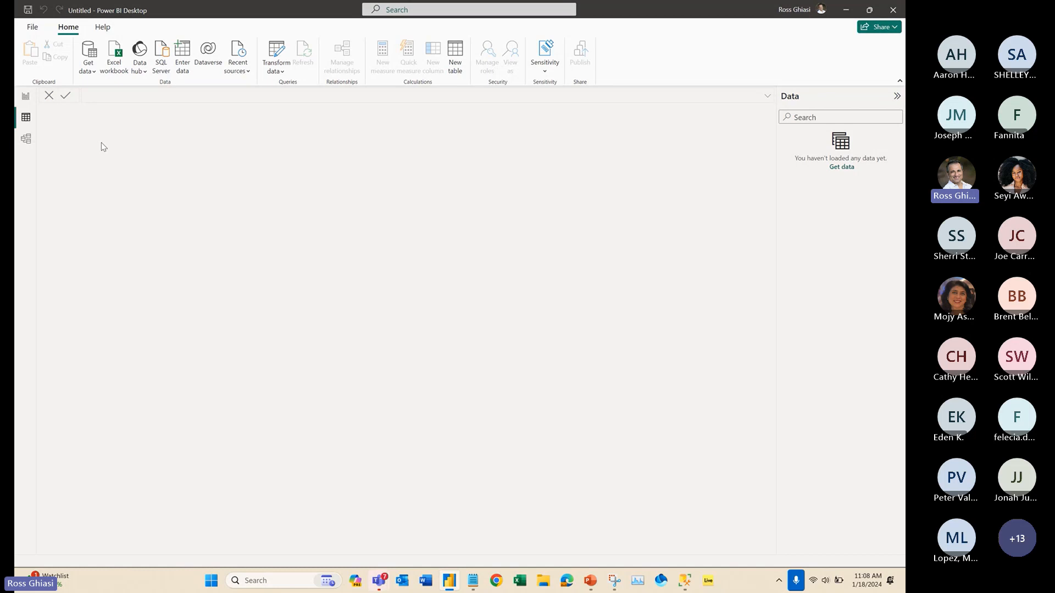
pyautogui.click(27, 143)
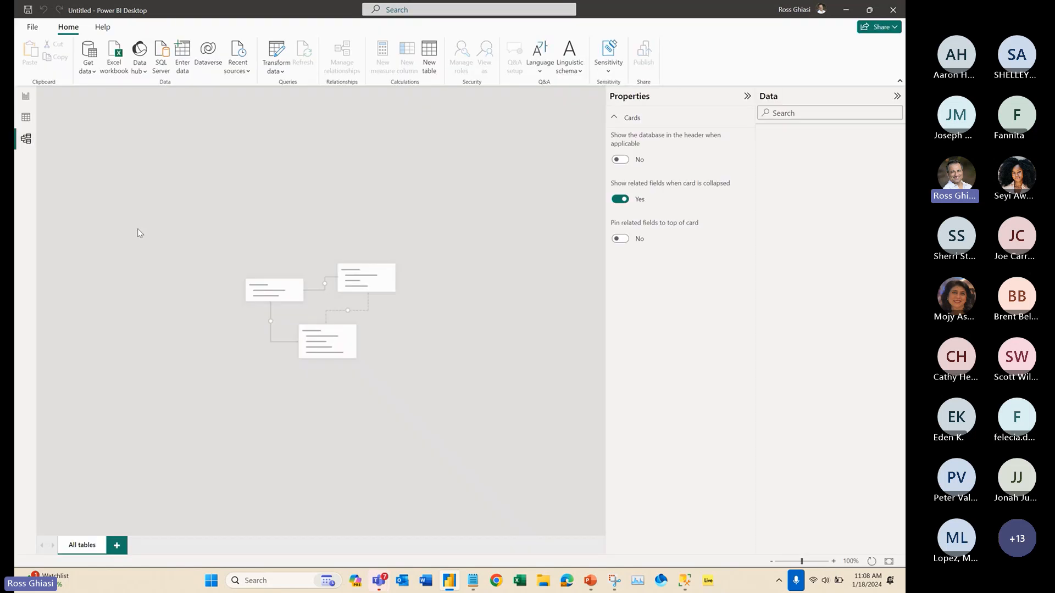
pyautogui.click(746, 96)
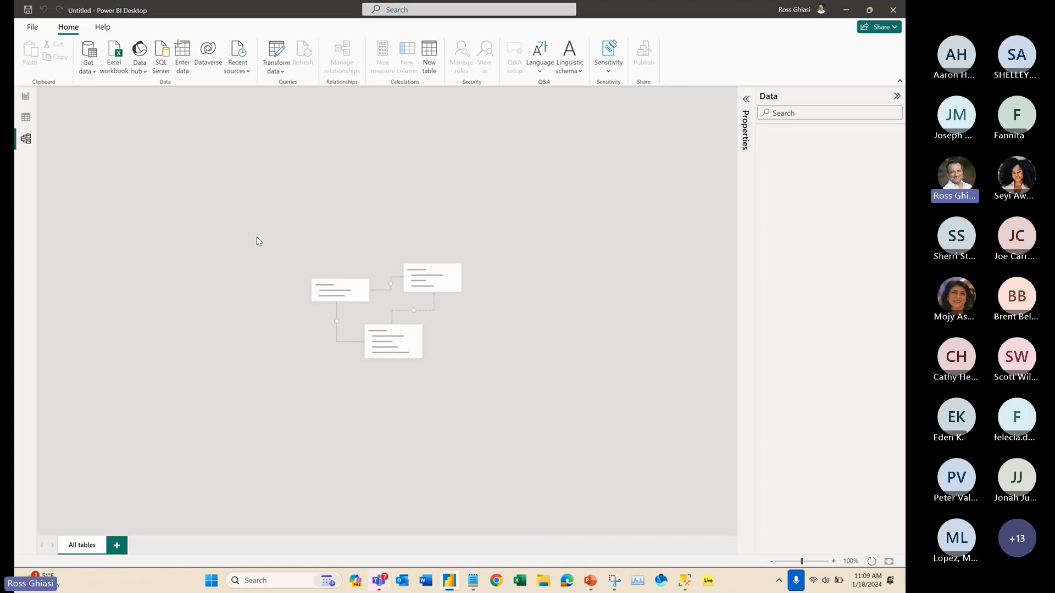
pyautogui.click(24, 97)
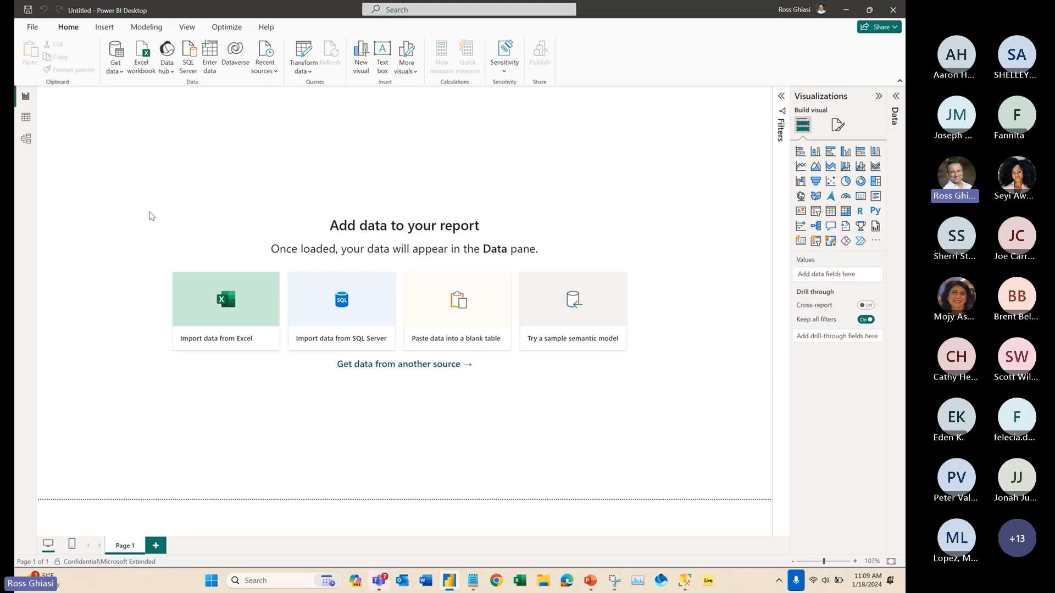
# - Examine the Excel workbook connector and the full list of available data sources, then close Get Data without connecting
pyautogui.click(219, 314)
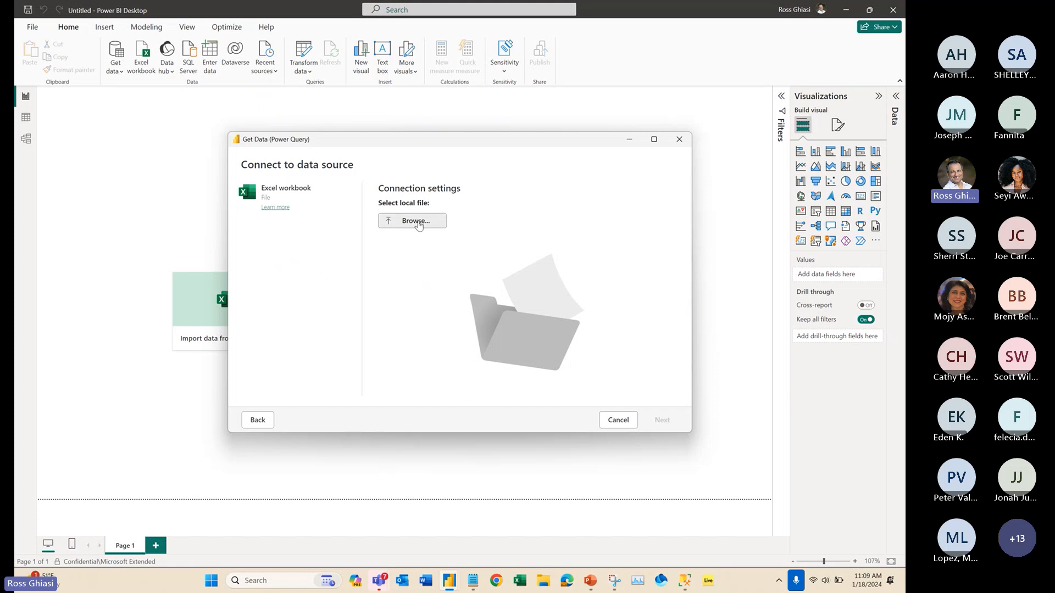
pyautogui.click(618, 421)
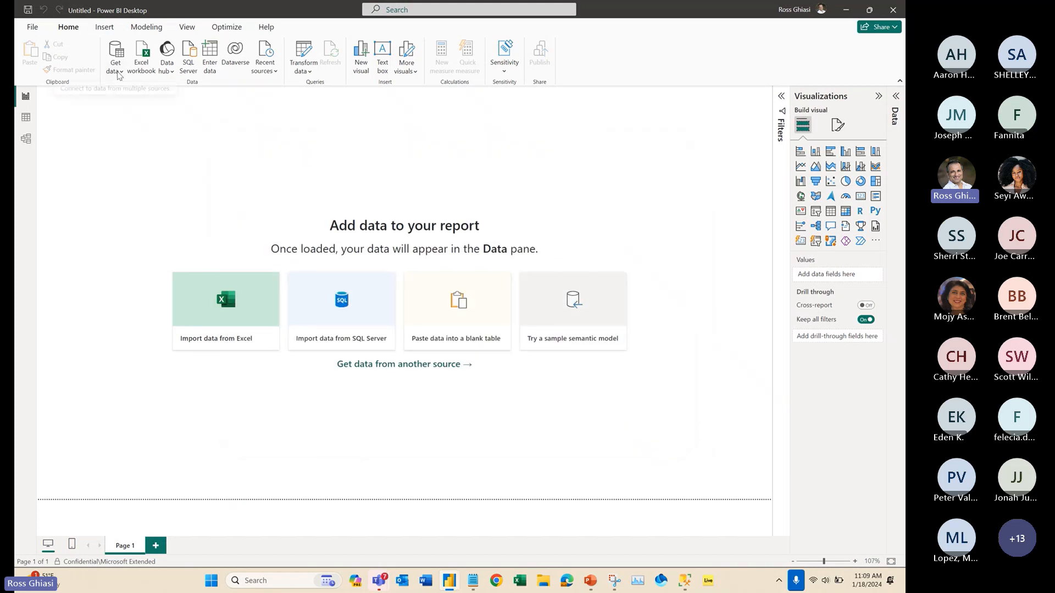
pyautogui.click(119, 75)
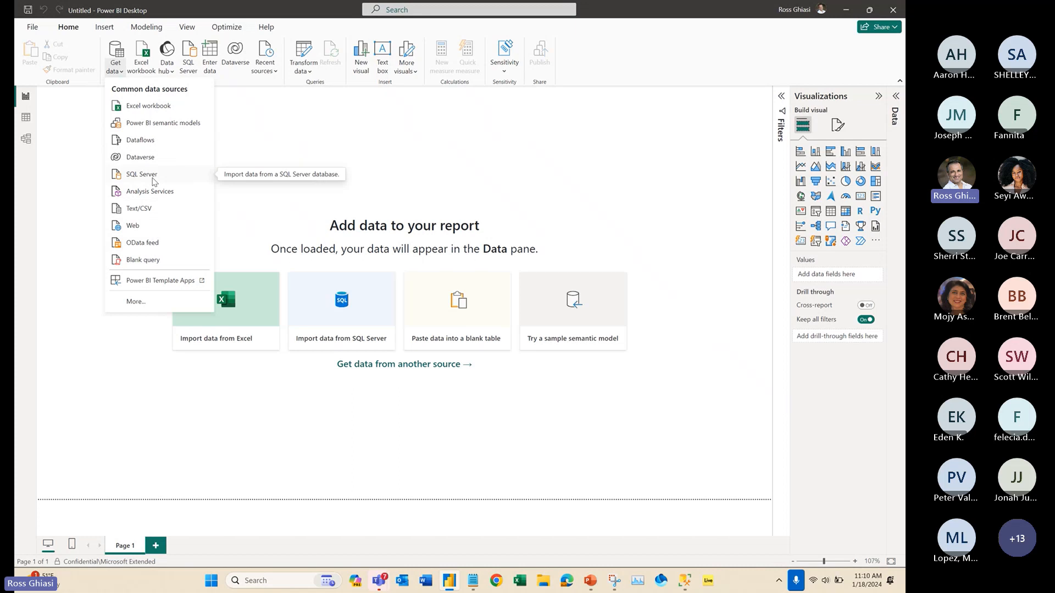
pyautogui.click(134, 302)
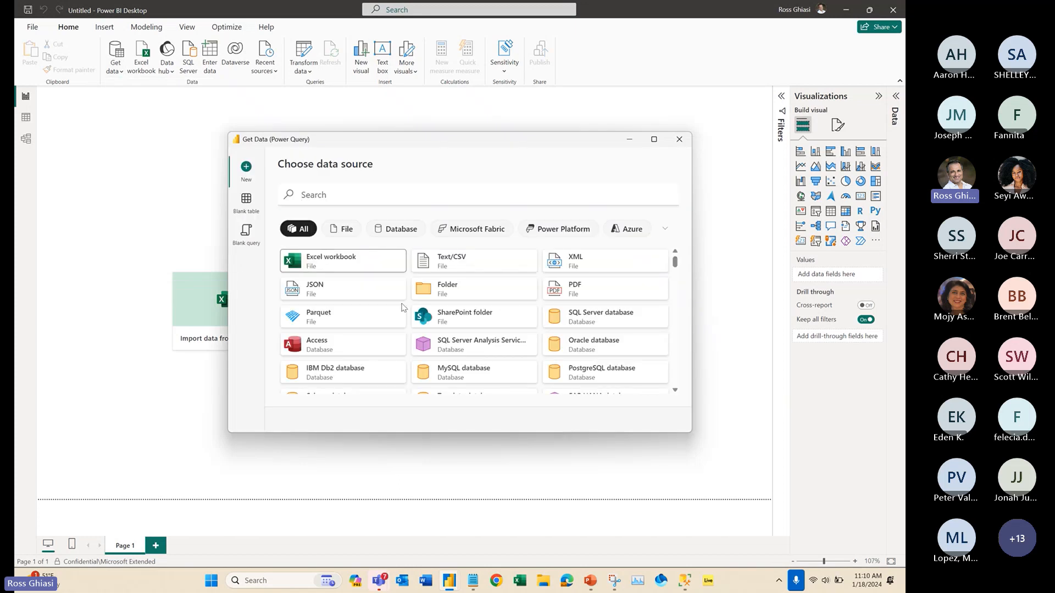
pyautogui.scroll(-3, 477, 305)
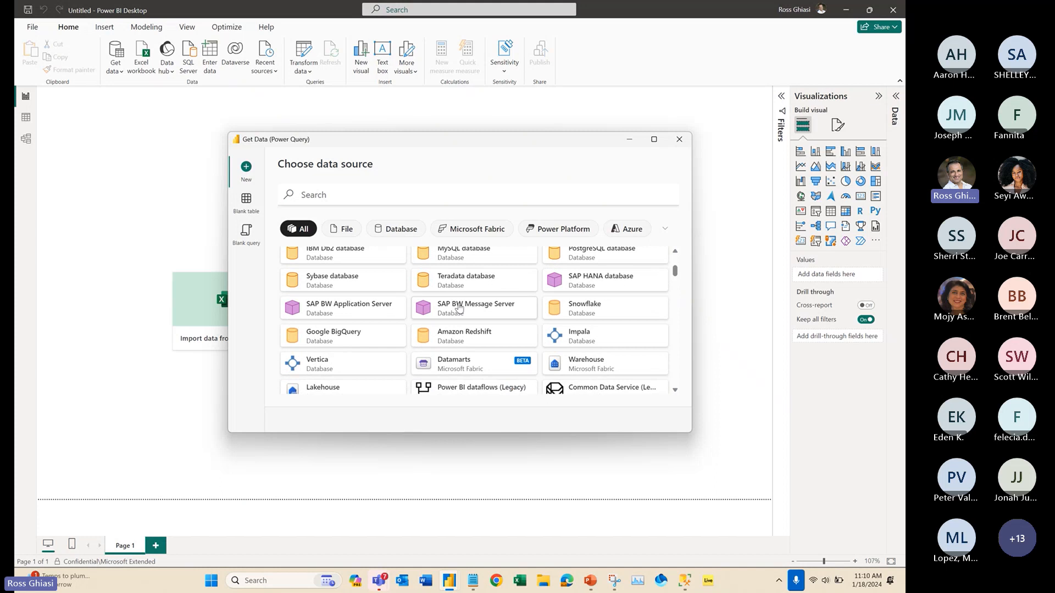
pyautogui.scroll(-3, 459, 308)
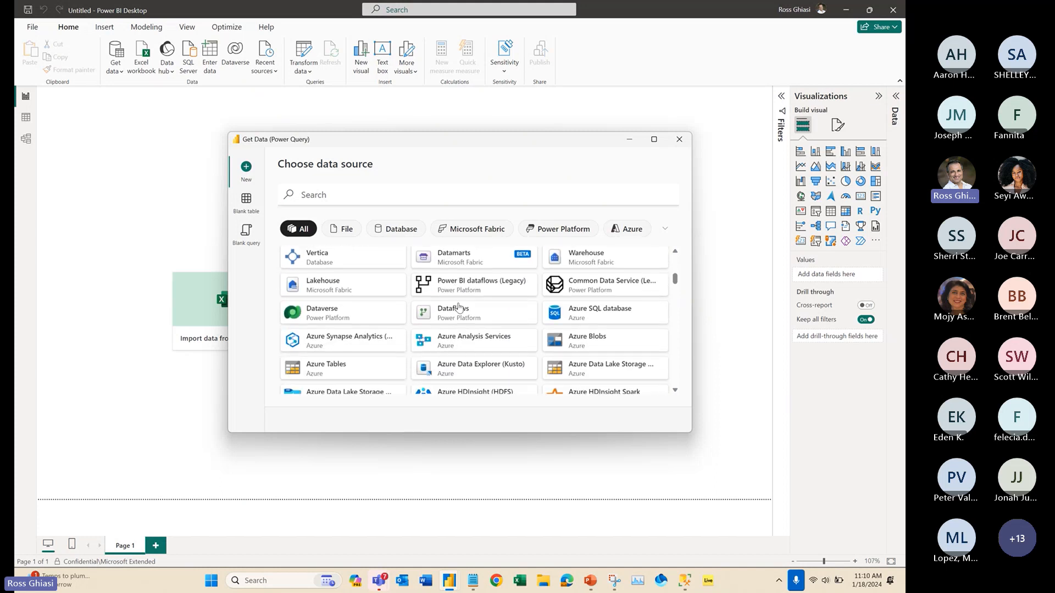
pyautogui.scroll(-3, 459, 307)
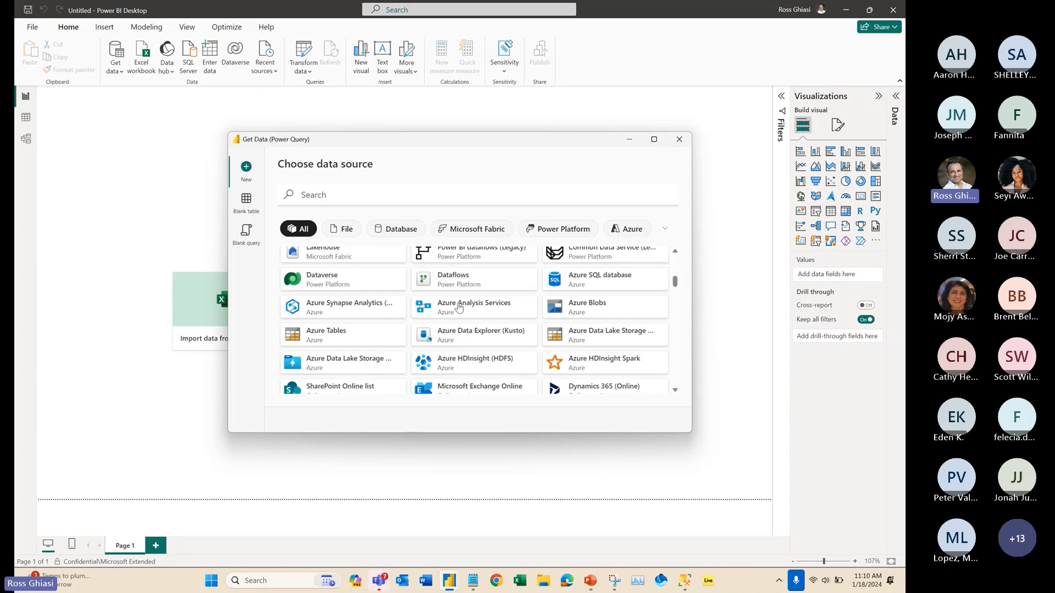
pyautogui.scroll(2, 460, 307)
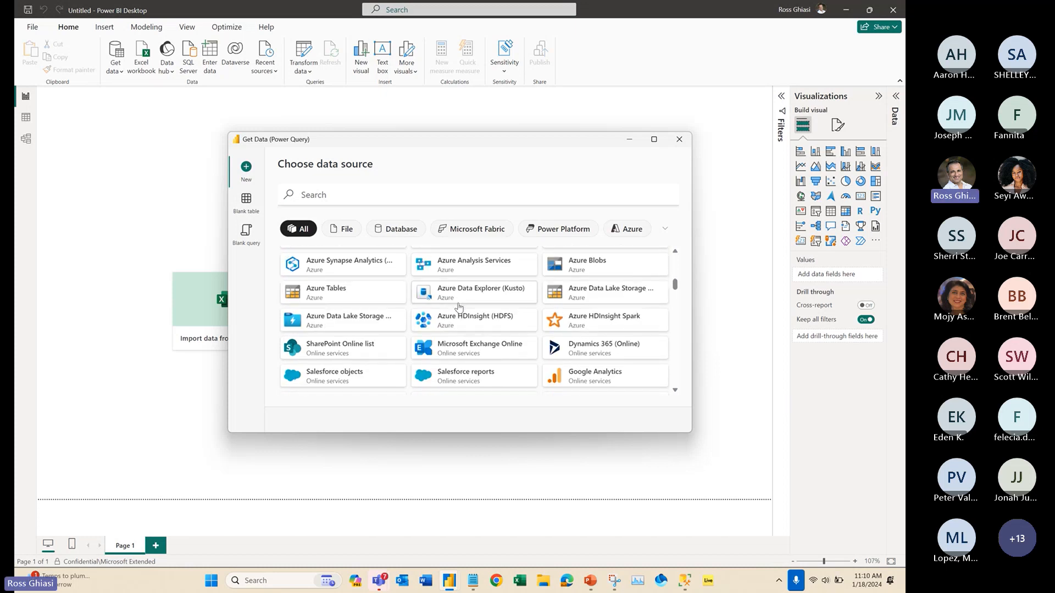
pyautogui.scroll(-2, 460, 306)
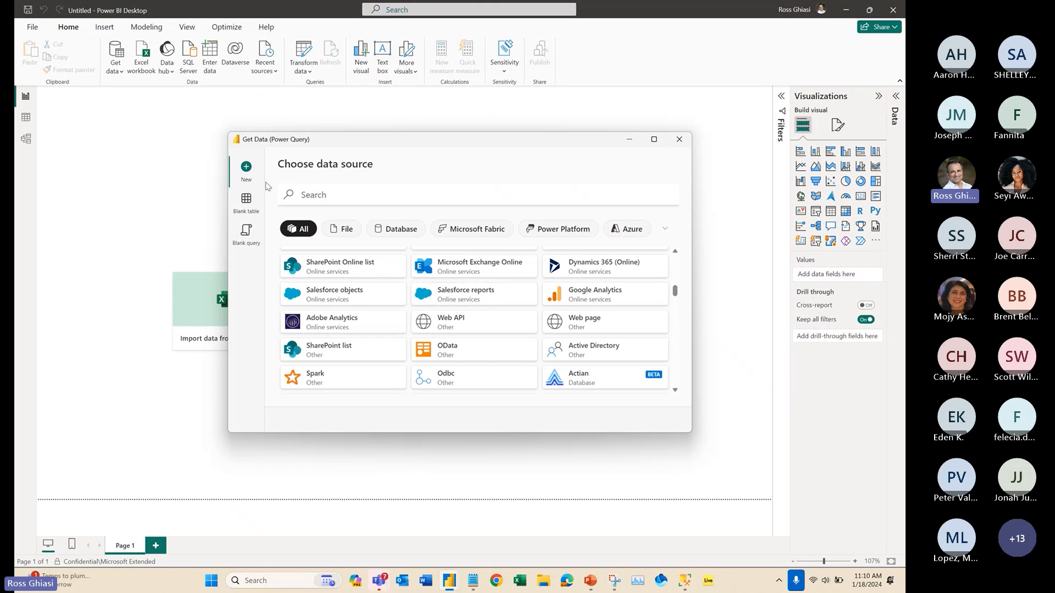
pyautogui.click(247, 234)
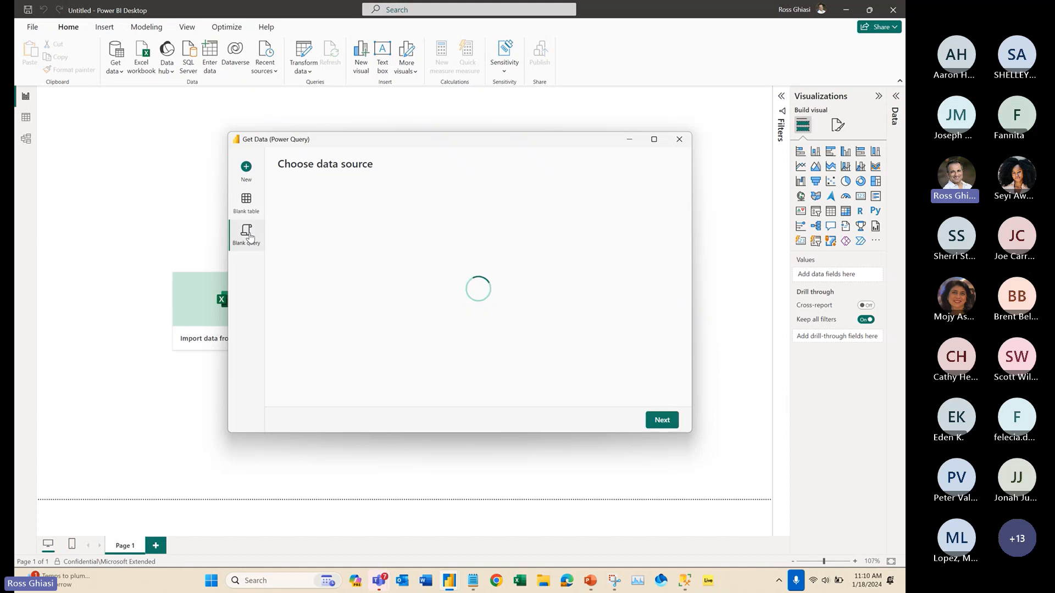
pyautogui.click(684, 139)
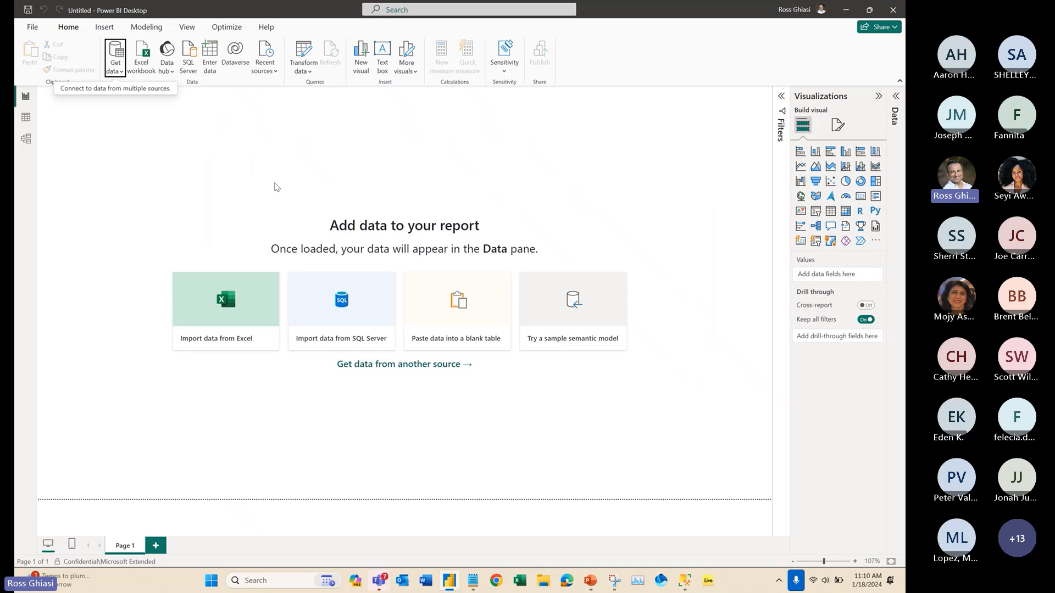
# - Connect to the Excel workbook retail_sales_data.xlsx from the Downloads folder
pyautogui.click(245, 307)
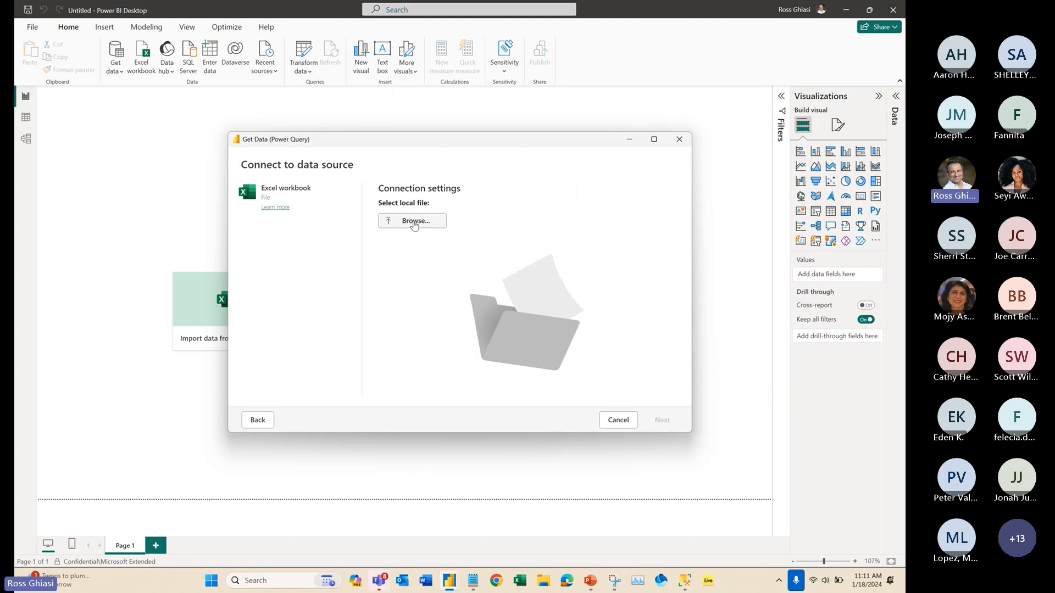
pyautogui.click(414, 222)
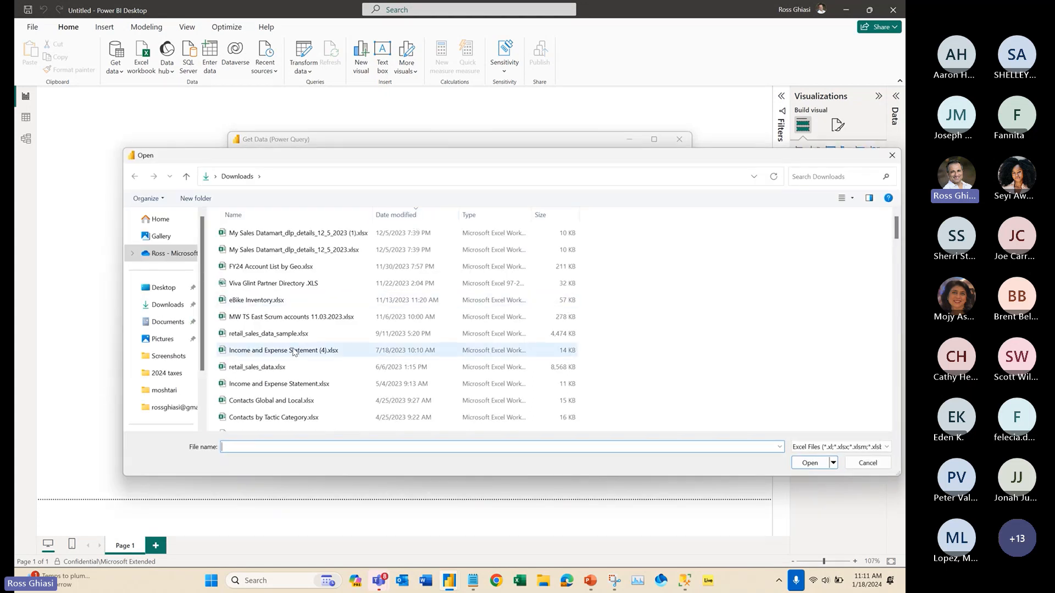
pyautogui.click(274, 369)
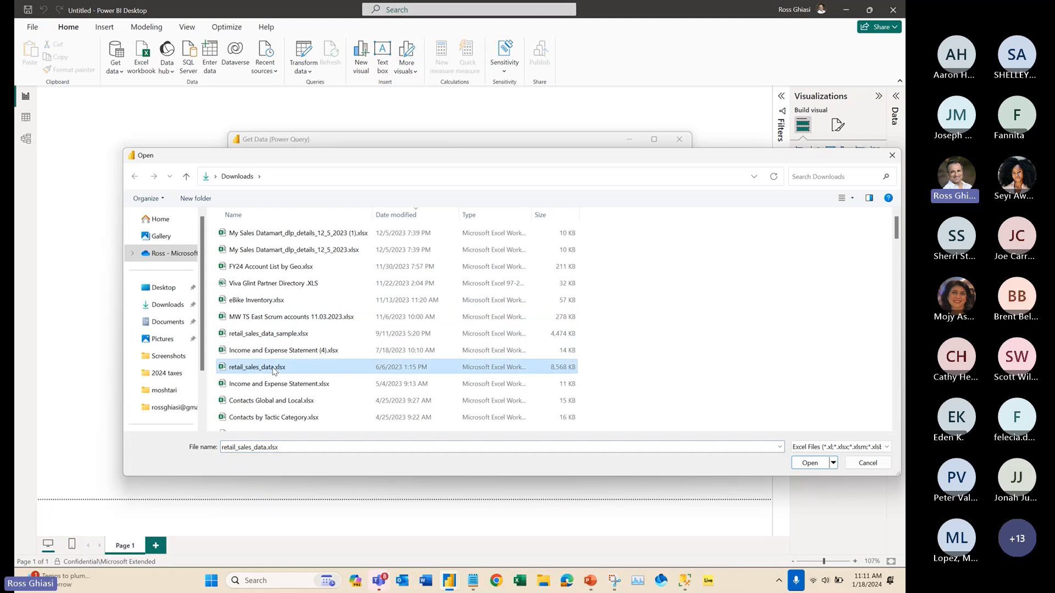
pyautogui.click(809, 463)
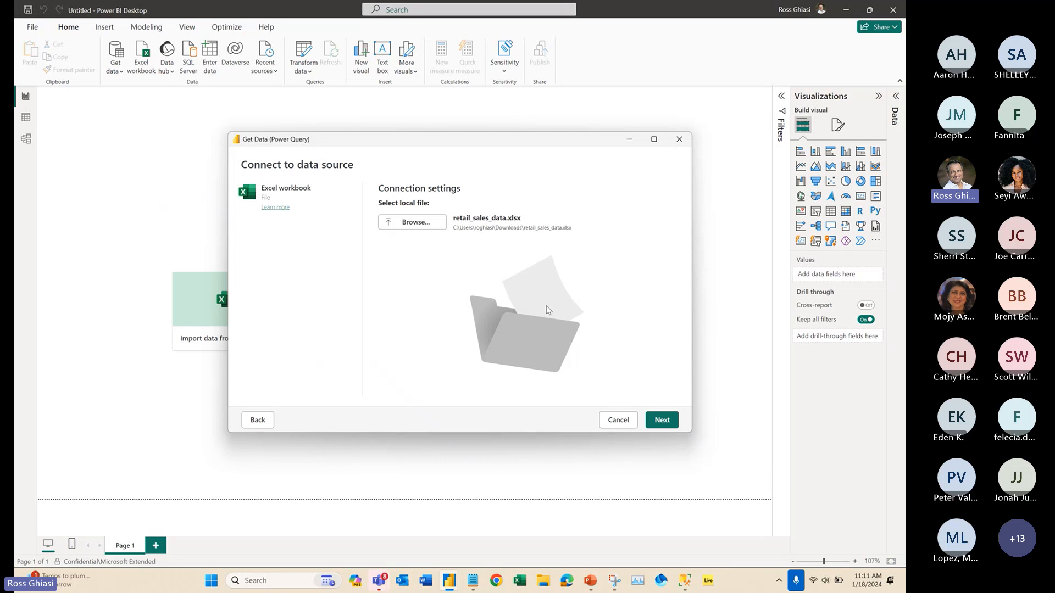
pyautogui.click(660, 423)
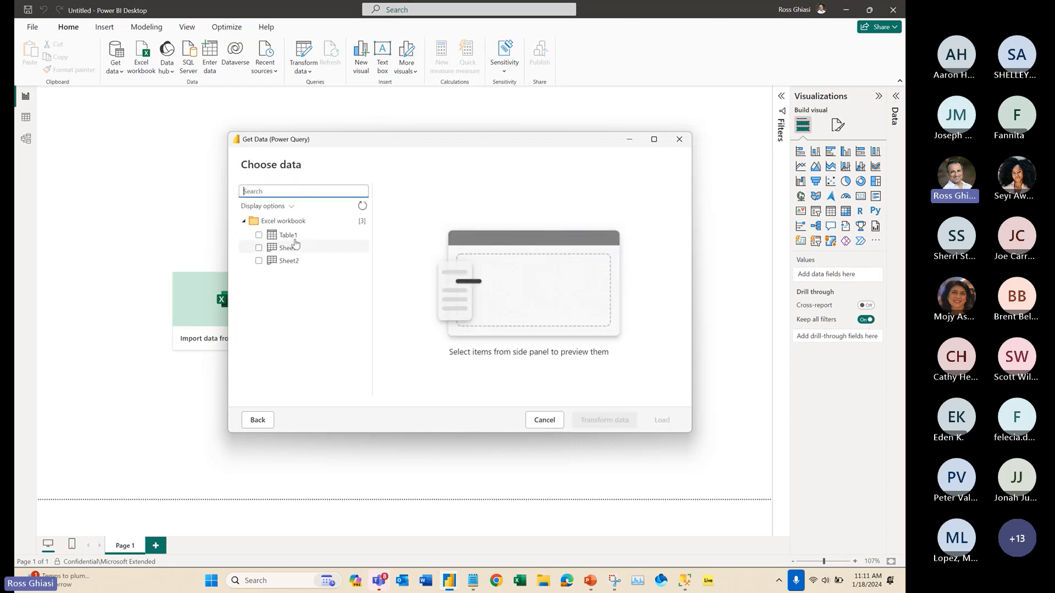
# - Select Table1, enlarge its preview to check the data, and open it for transformation in a maximized Power Query Editor
pyautogui.click(259, 236)
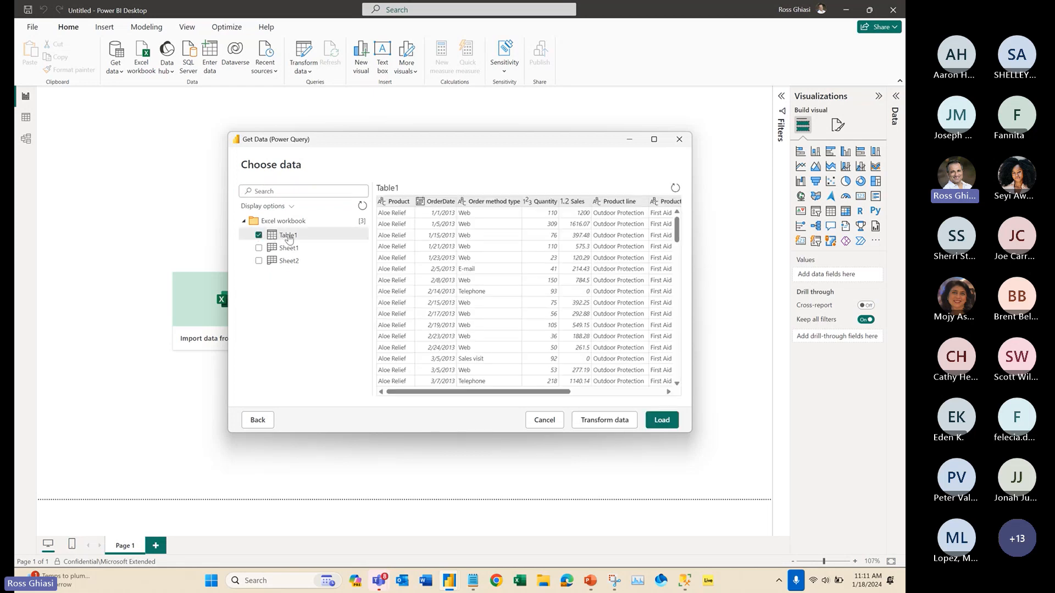
pyautogui.moveTo(231, 132); pyautogui.dragTo(229, 95)
pyautogui.moveTo(225, 130); pyautogui.dragTo(71, 130)
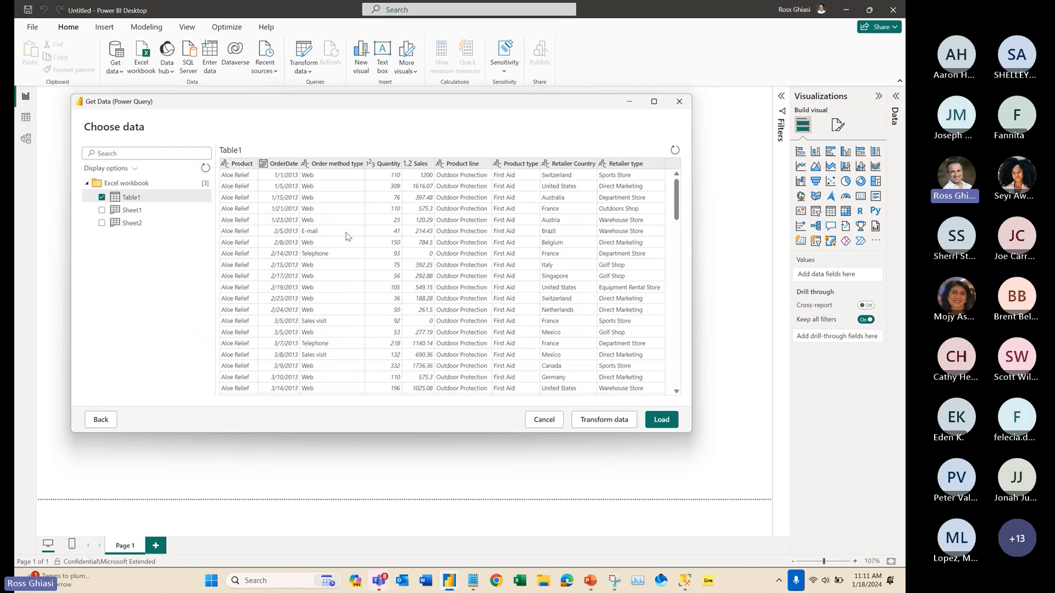
pyautogui.scroll(-3, 347, 236)
pyautogui.scroll(3, 346, 236)
pyautogui.click(615, 426)
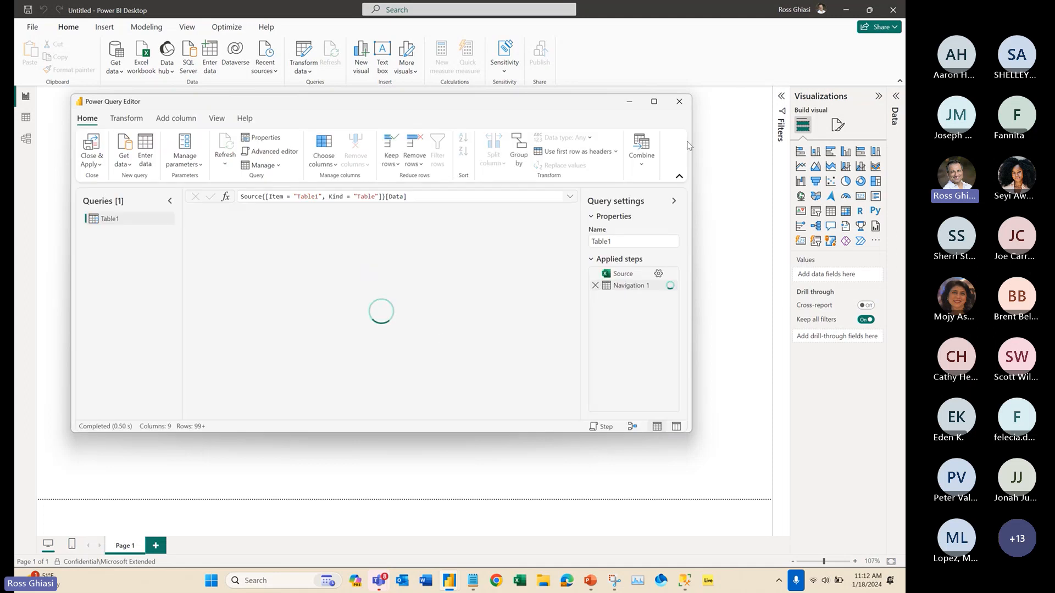
pyautogui.click(654, 102)
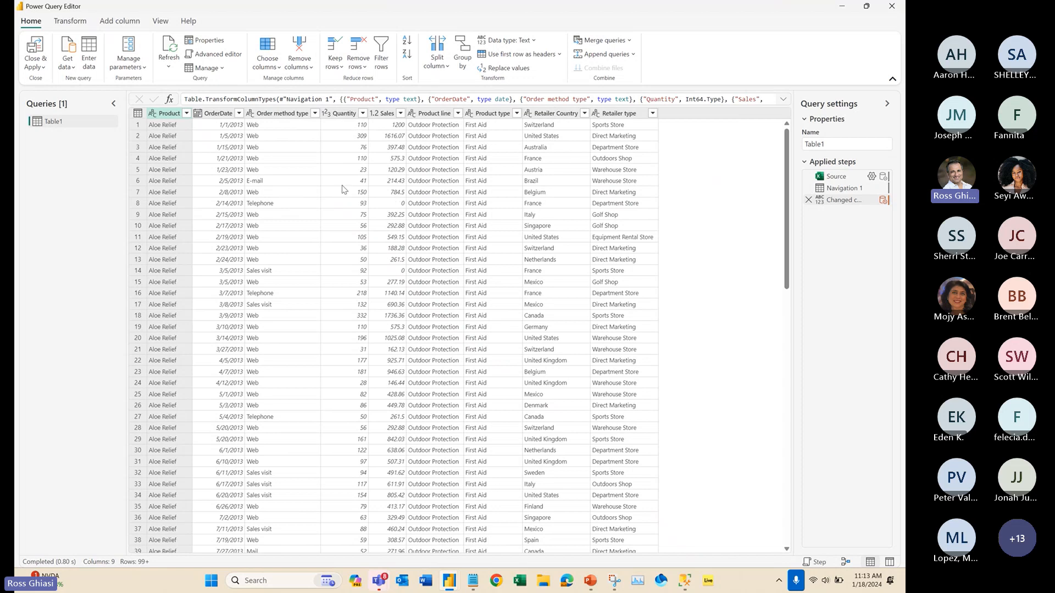
# - Load the full list of Order method type values and filter out the Fax rows
pyautogui.click(239, 113)
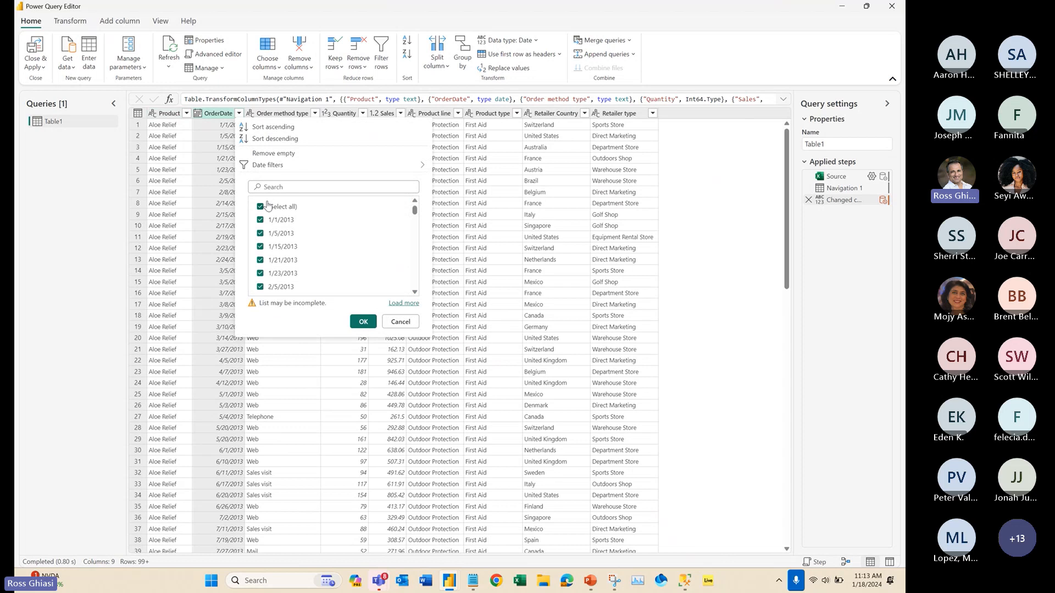
pyautogui.click(412, 323)
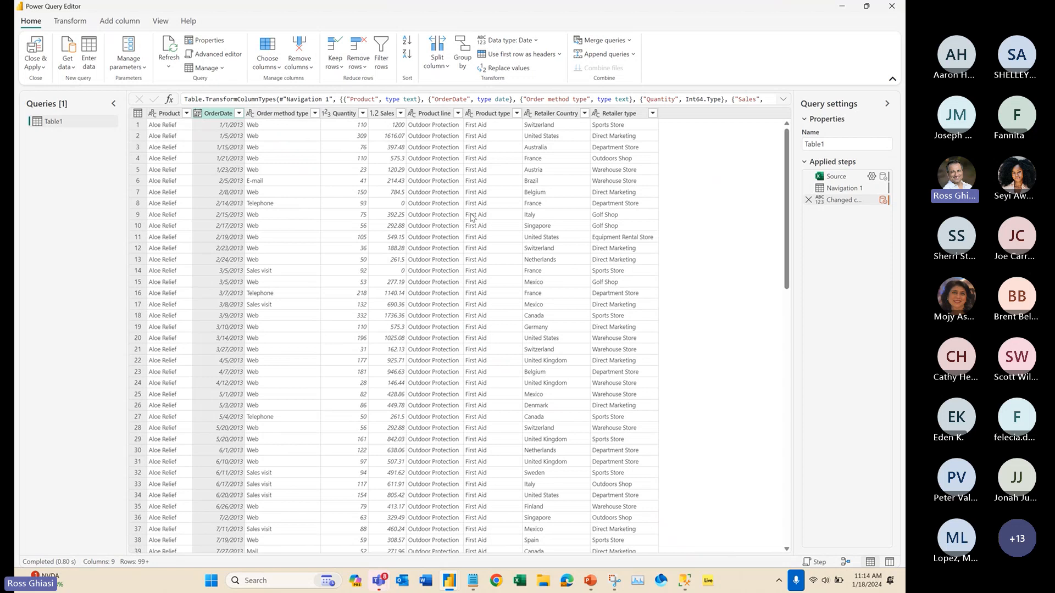
pyautogui.click(315, 113)
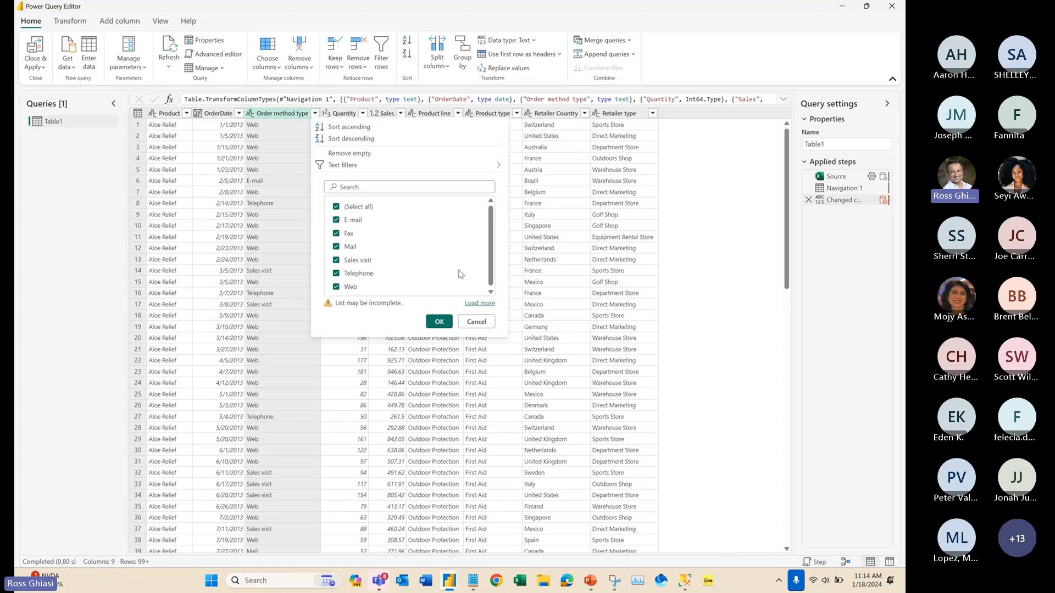
pyautogui.click(479, 303)
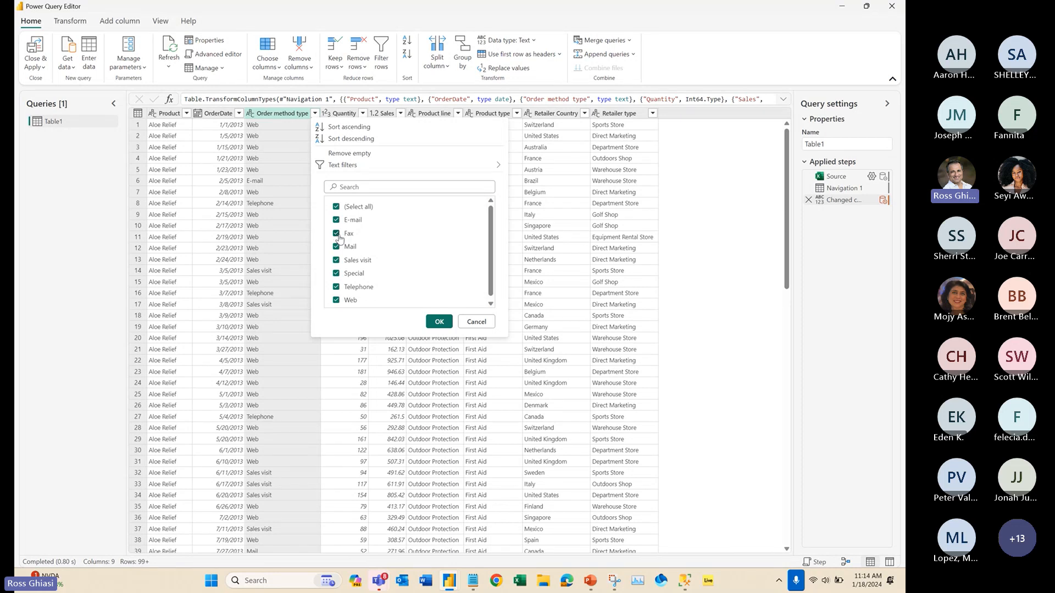
pyautogui.click(339, 236)
pyautogui.click(438, 322)
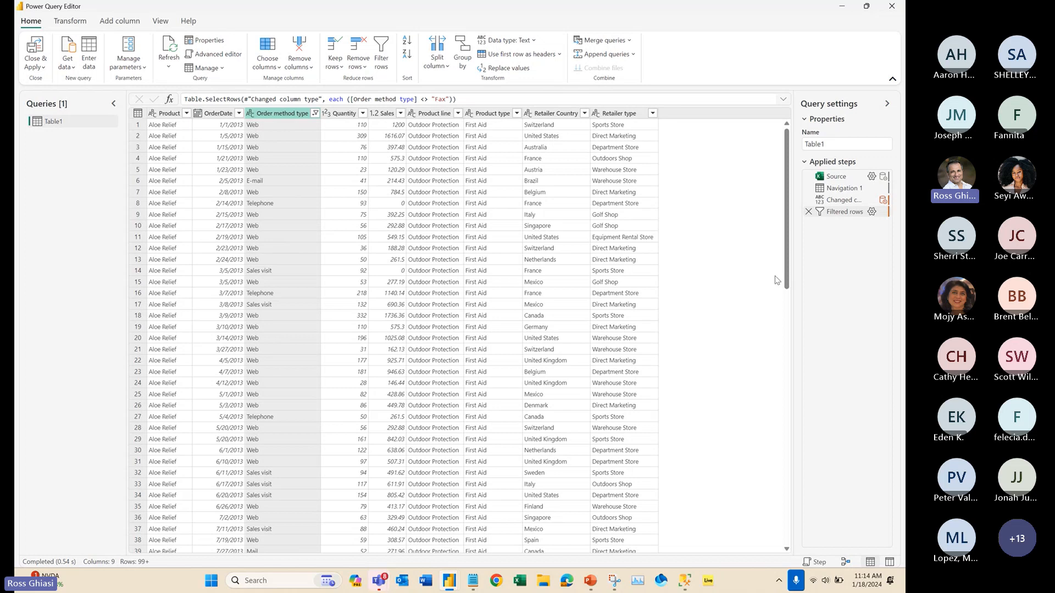
# - Widen the query settings pane and rename the Filtered rows step to "Filtered Order method type (fax)"
pyautogui.moveTo(838, 219)
pyautogui.moveTo(795, 269); pyautogui.dragTo(709, 273)
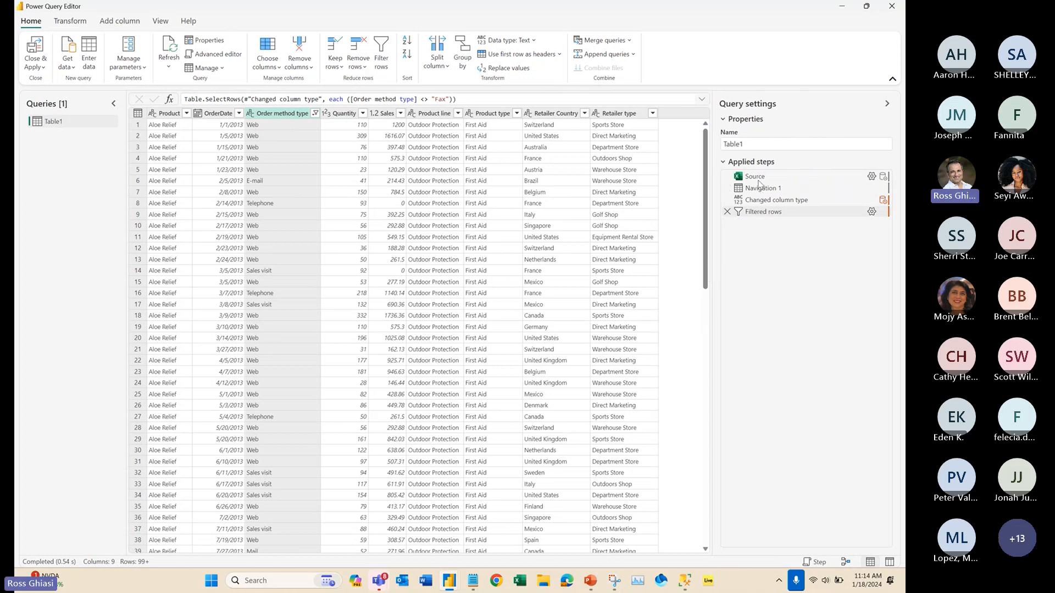
pyautogui.moveTo(754, 215)
pyautogui.rightClick(766, 214)
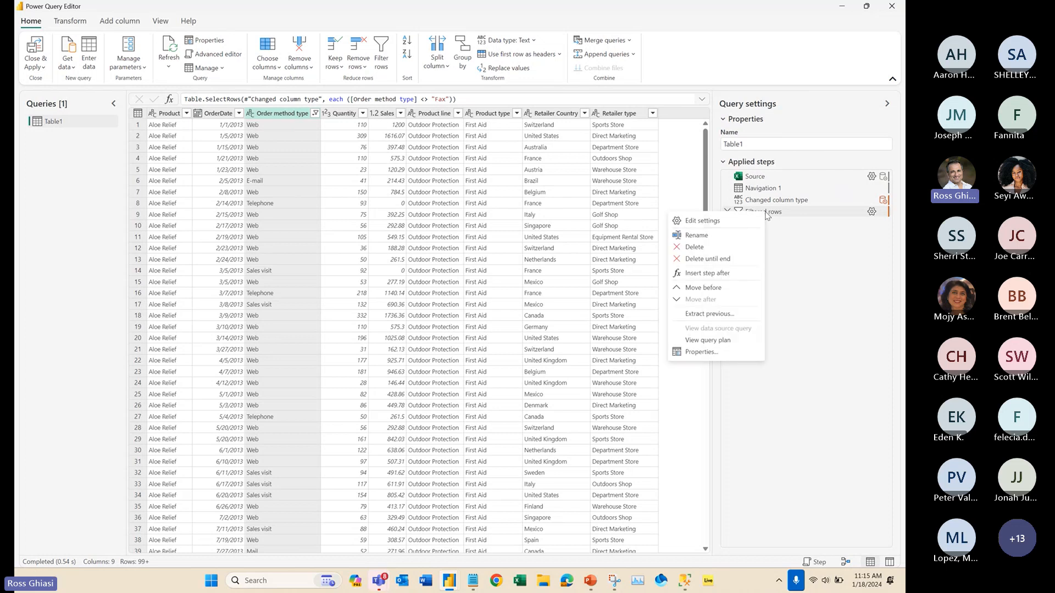
pyautogui.click(718, 237)
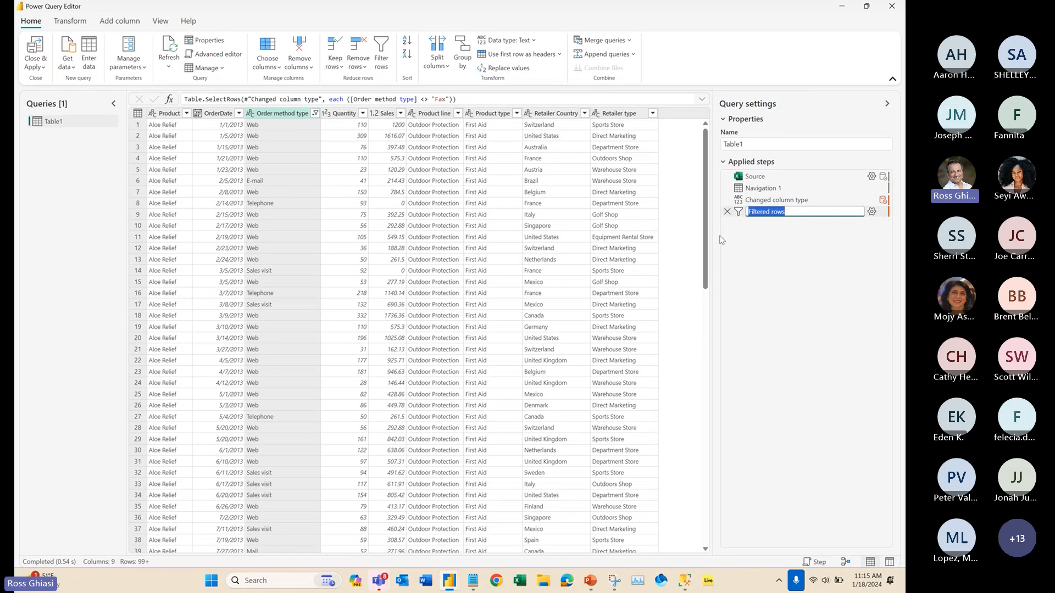
pyautogui.click(772, 212)
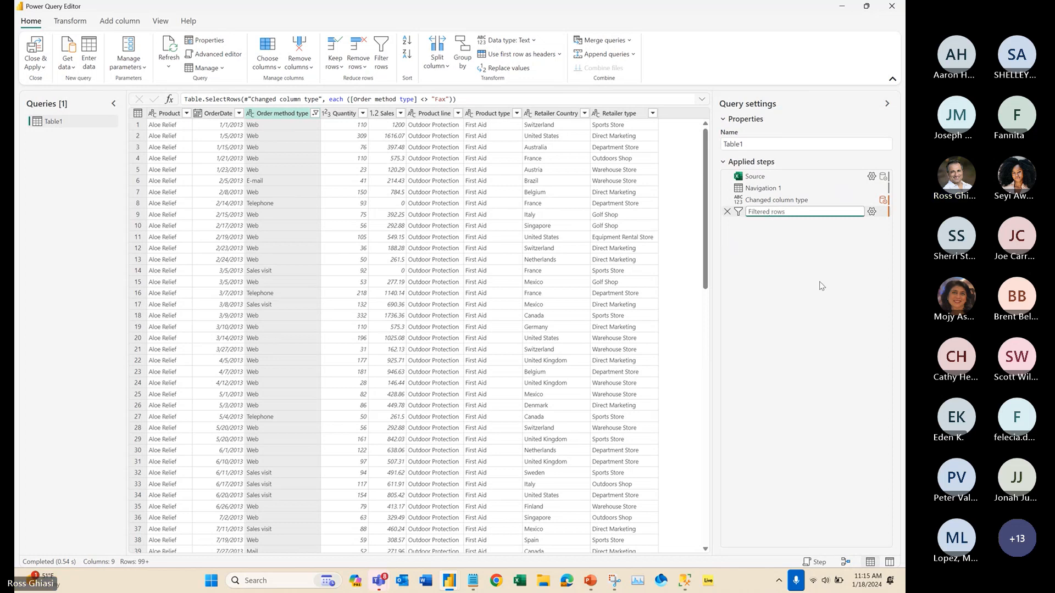
pyautogui.write('Orders')
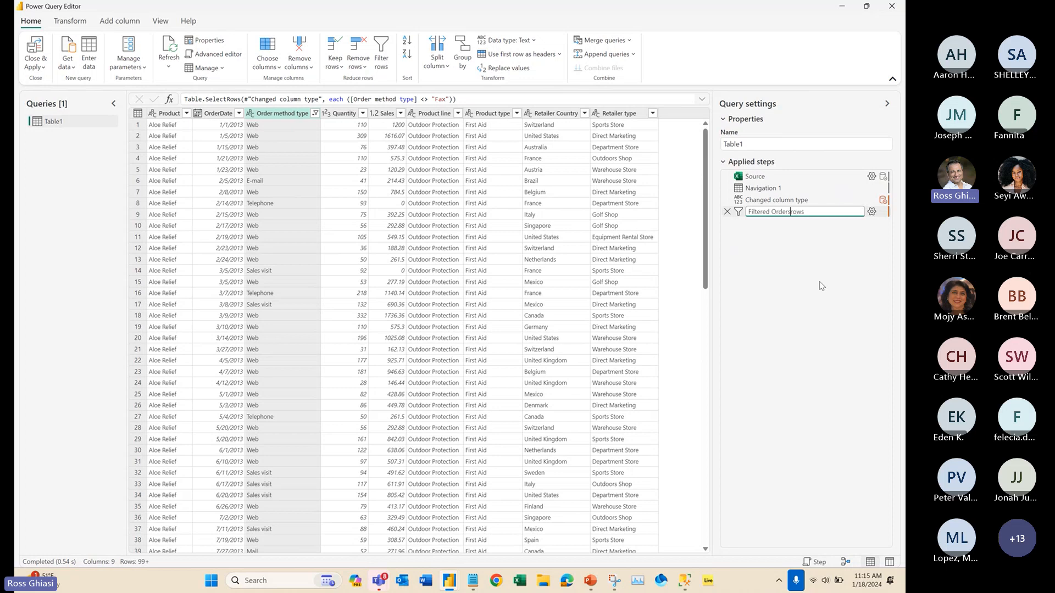
pyautogui.press('BackSpace')
pyautogui.write('method type')
pyautogui.press('Delete')
pyautogui.press('Delete')
pyautogui.press('Delete')
pyautogui.press('Delete')
pyautogui.write('(fax)')
pyautogui.press('Return')
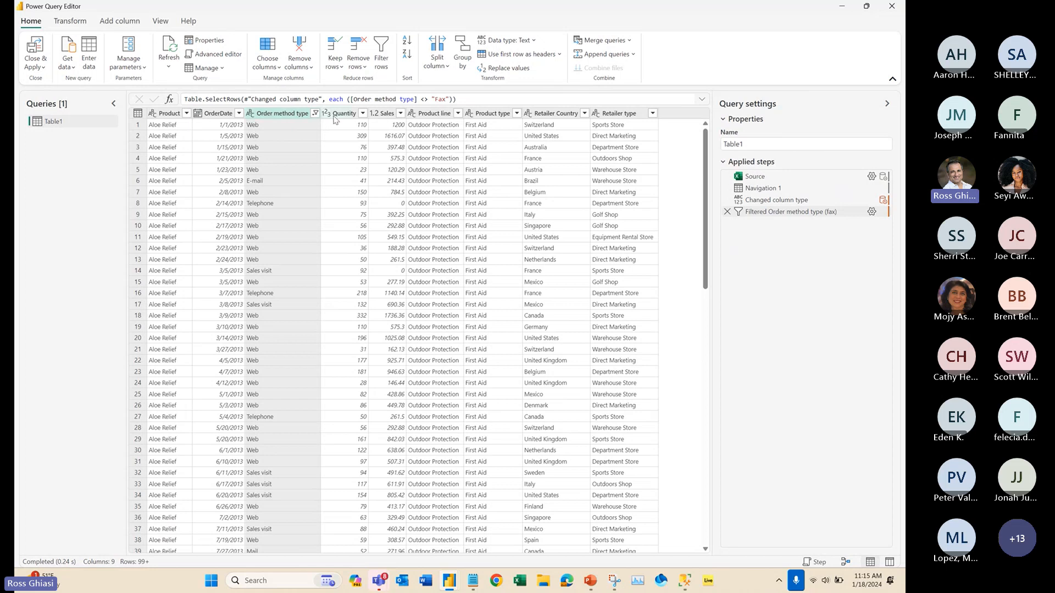
pyautogui.rightClick(431, 118)
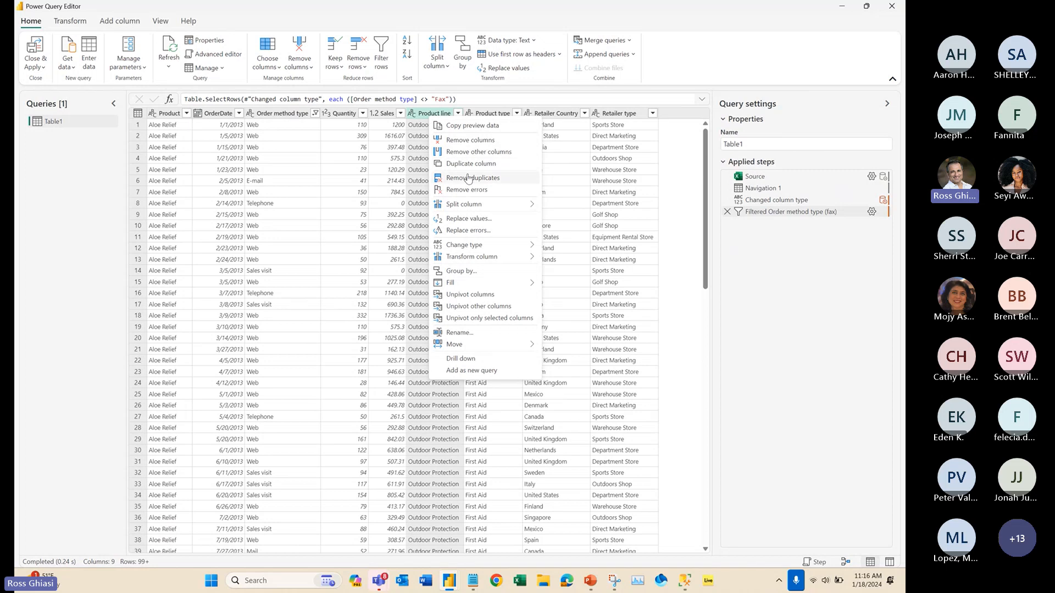
pyautogui.moveTo(479, 205)
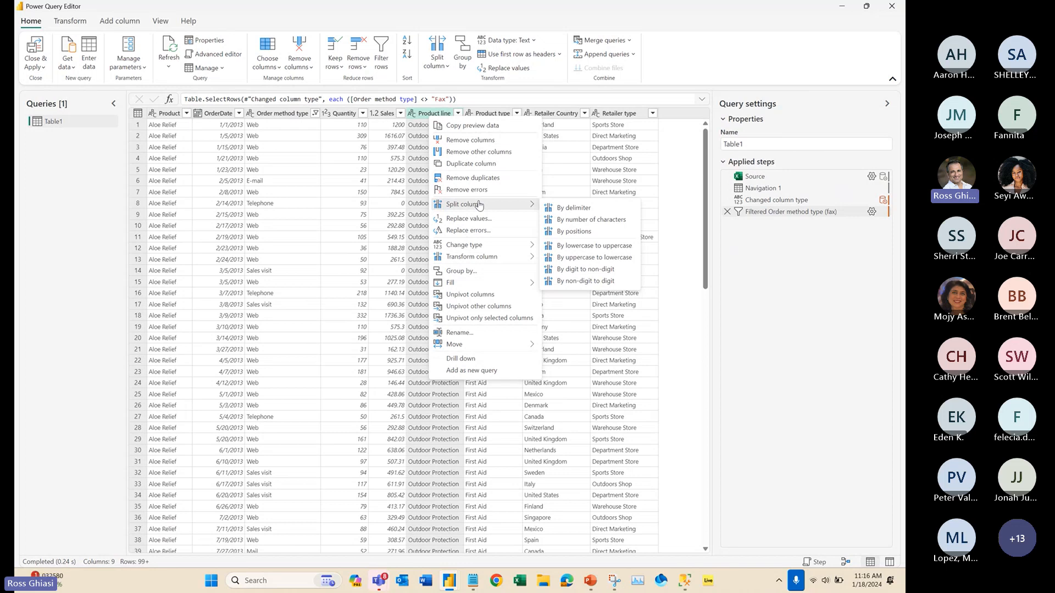
pyautogui.click(832, 304)
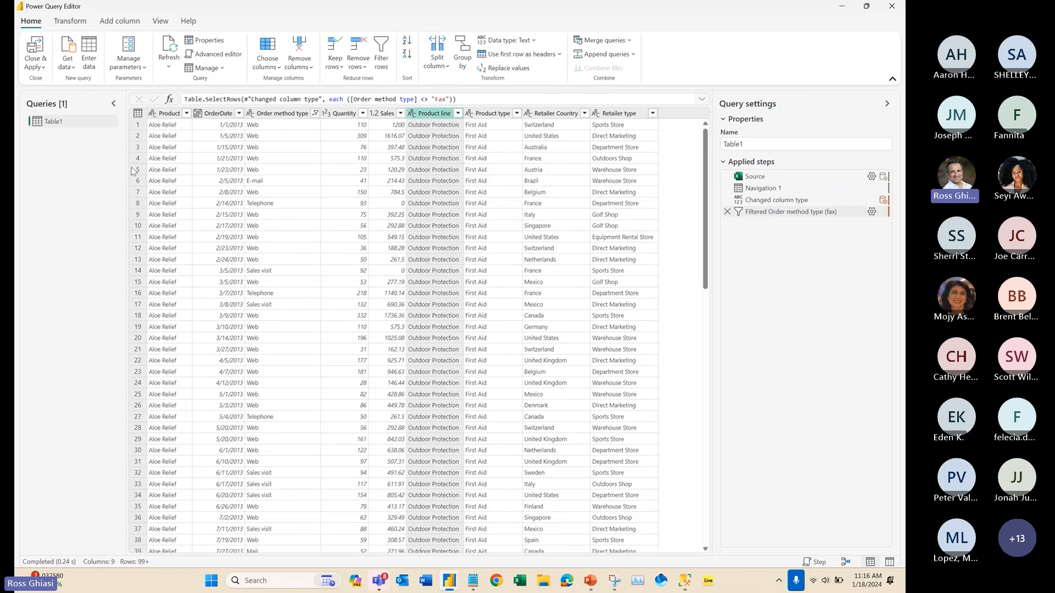
# - Close and apply the Power Query changes, then expand Table1's field list and widen the pane to show the full field names
pyautogui.click(37, 57)
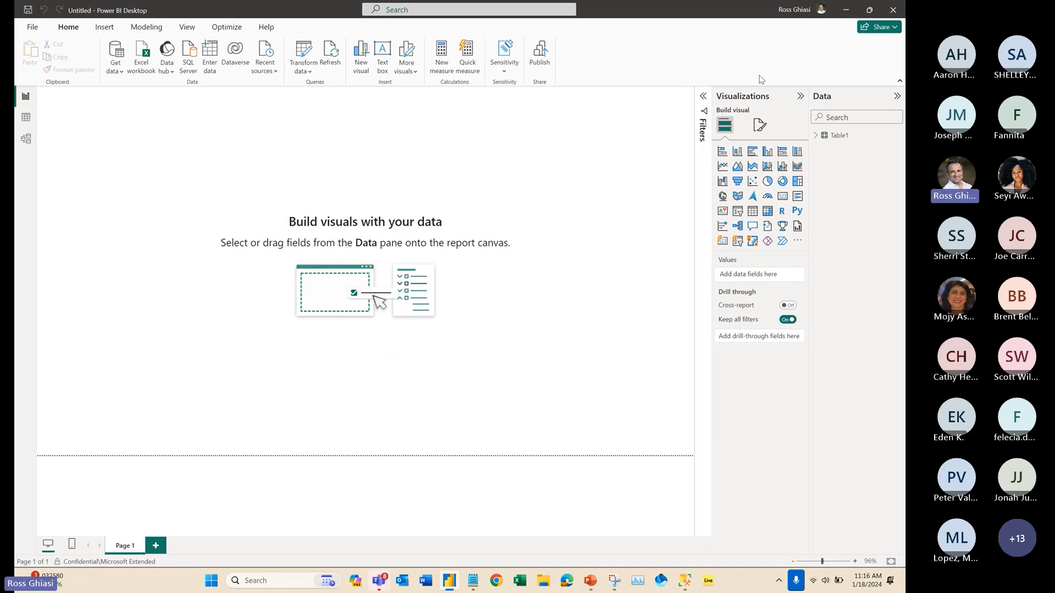
pyautogui.click(817, 138)
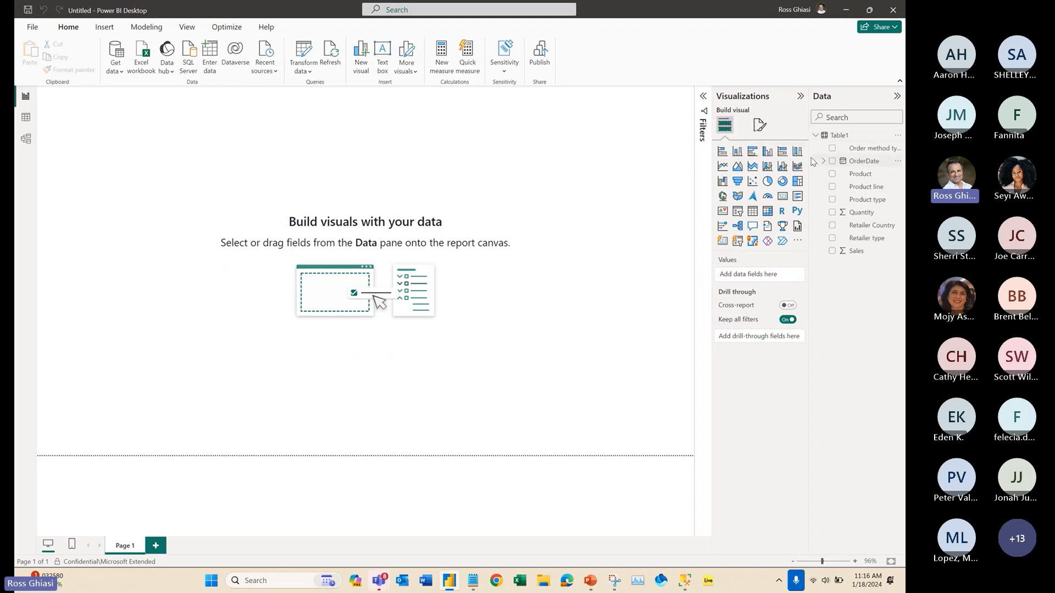
pyautogui.moveTo(809, 161); pyautogui.dragTo(790, 162)
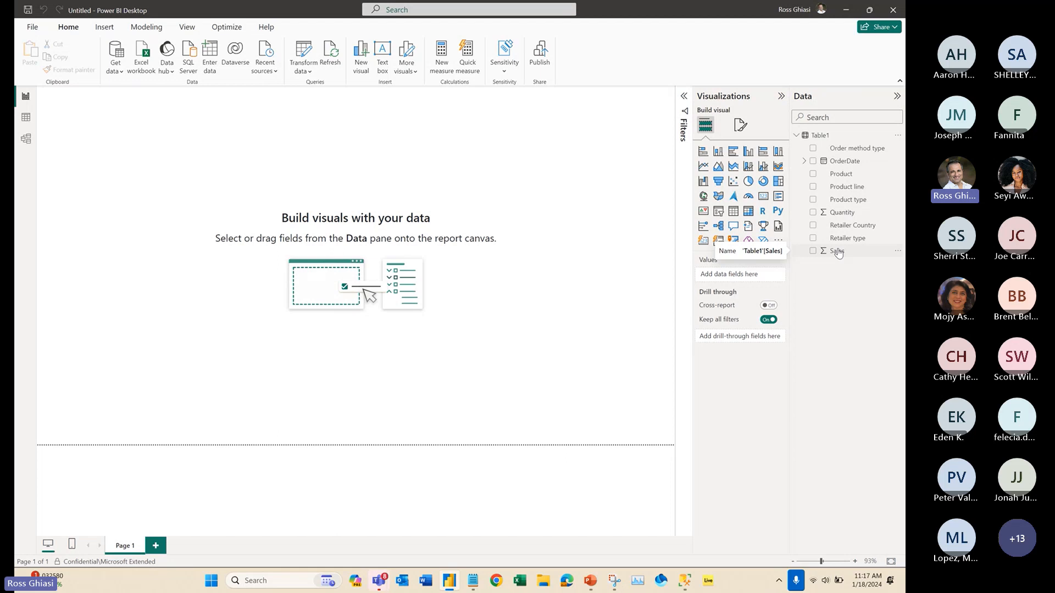
# - Add a compact card showing the sum of Sales in the report page's upper-right corner, with the filters pane collapsed
pyautogui.moveTo(838, 252); pyautogui.dragTo(529, 133)
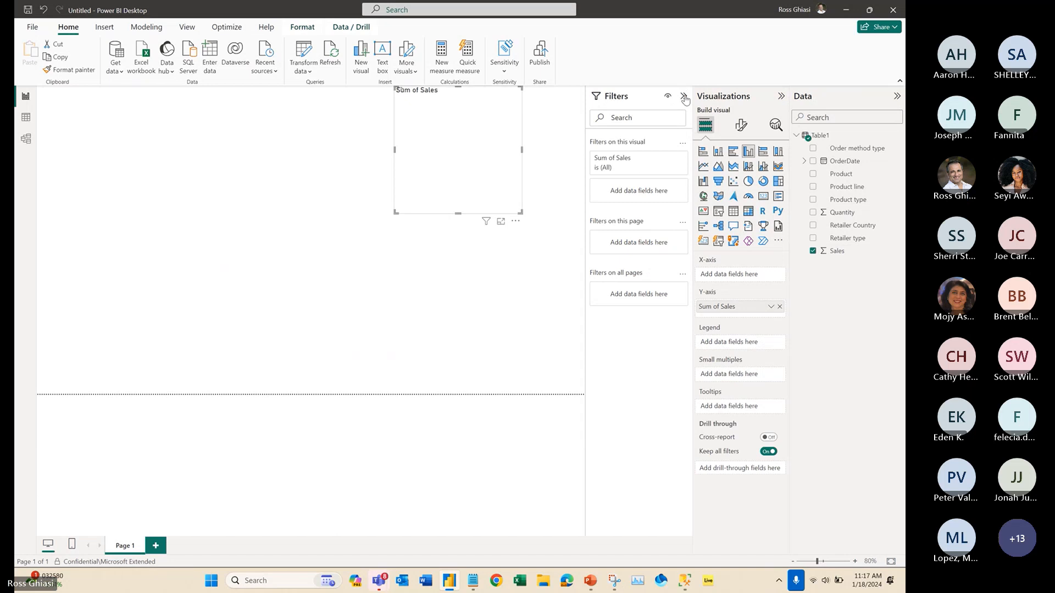
pyautogui.click(685, 98)
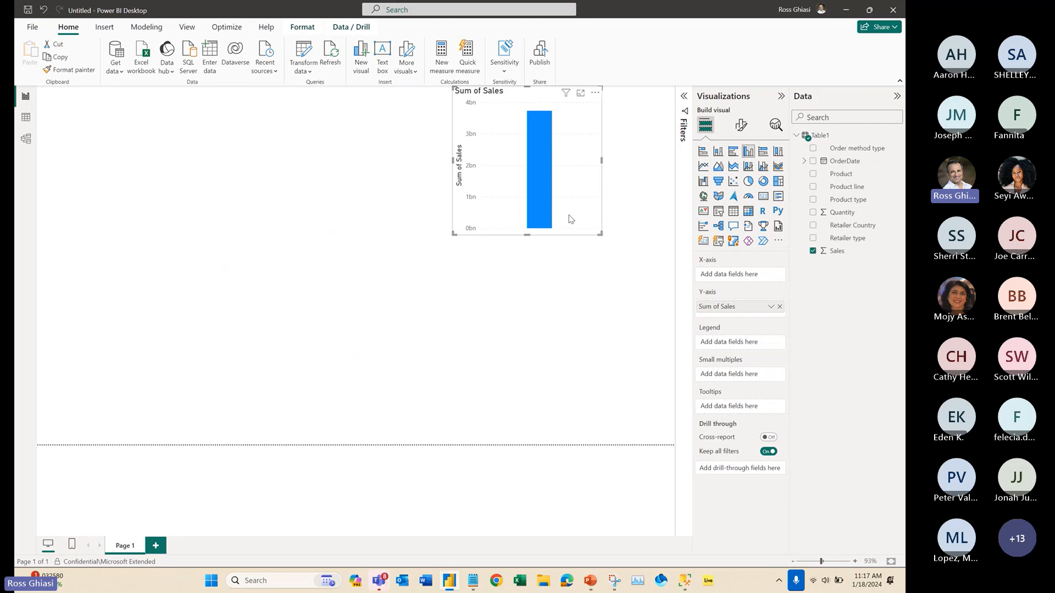
pyautogui.moveTo(571, 220); pyautogui.dragTo(647, 220)
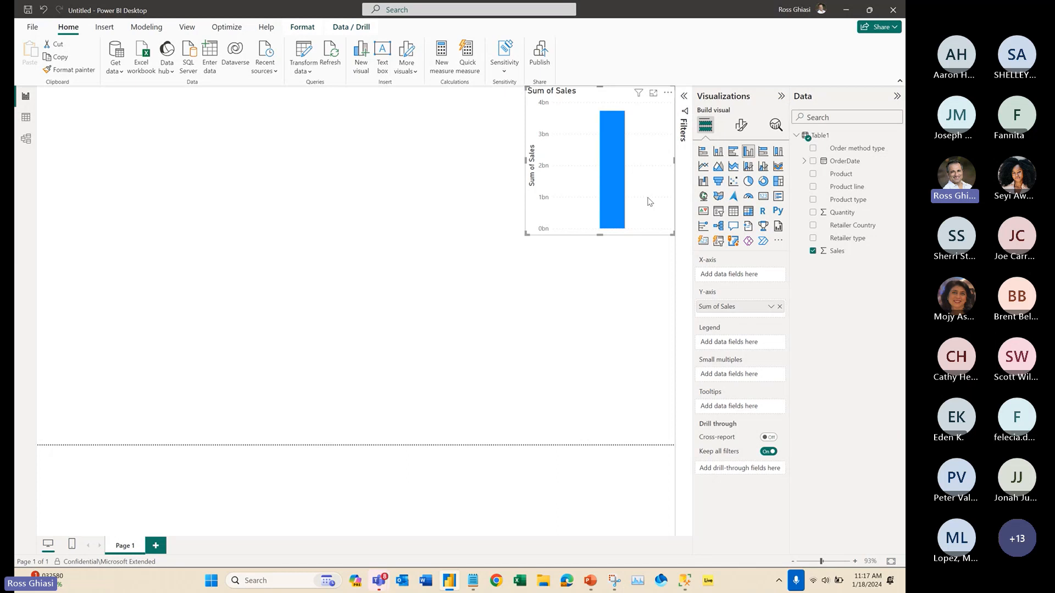
pyautogui.moveTo(617, 188)
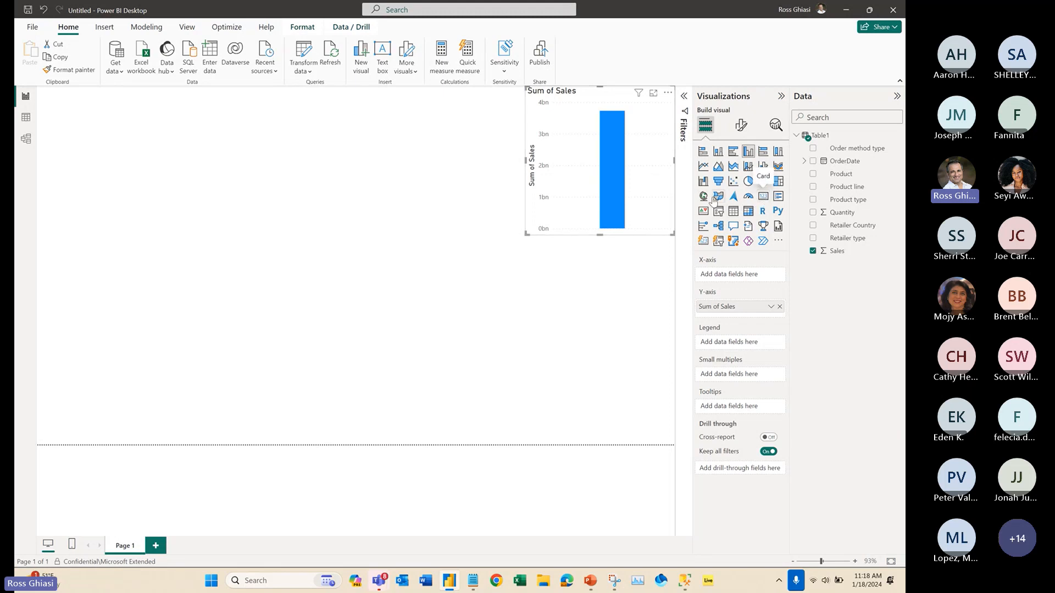
pyautogui.click(764, 198)
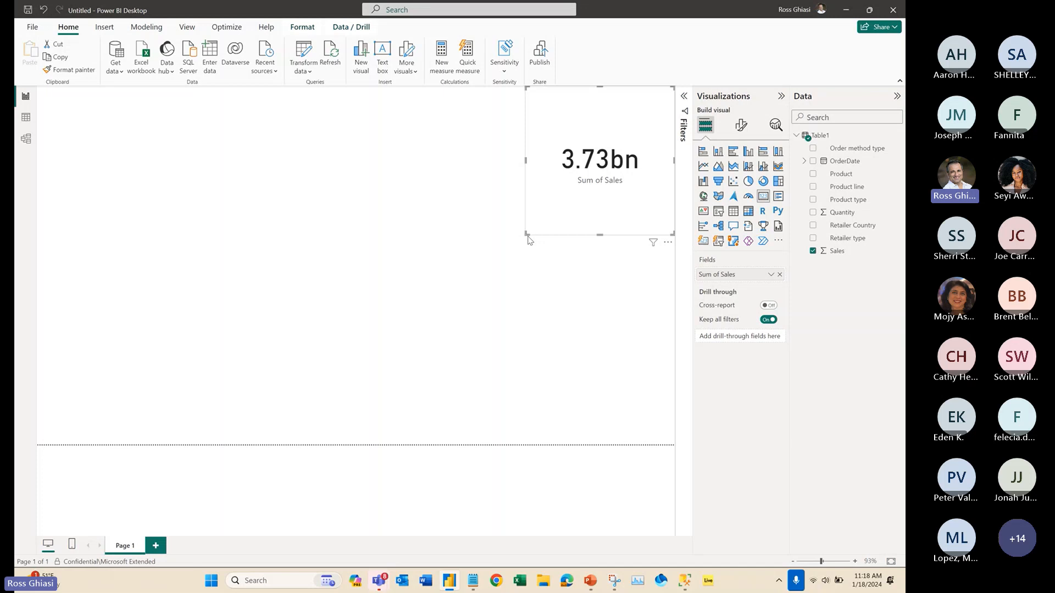
pyautogui.moveTo(528, 234); pyautogui.dragTo(562, 172)
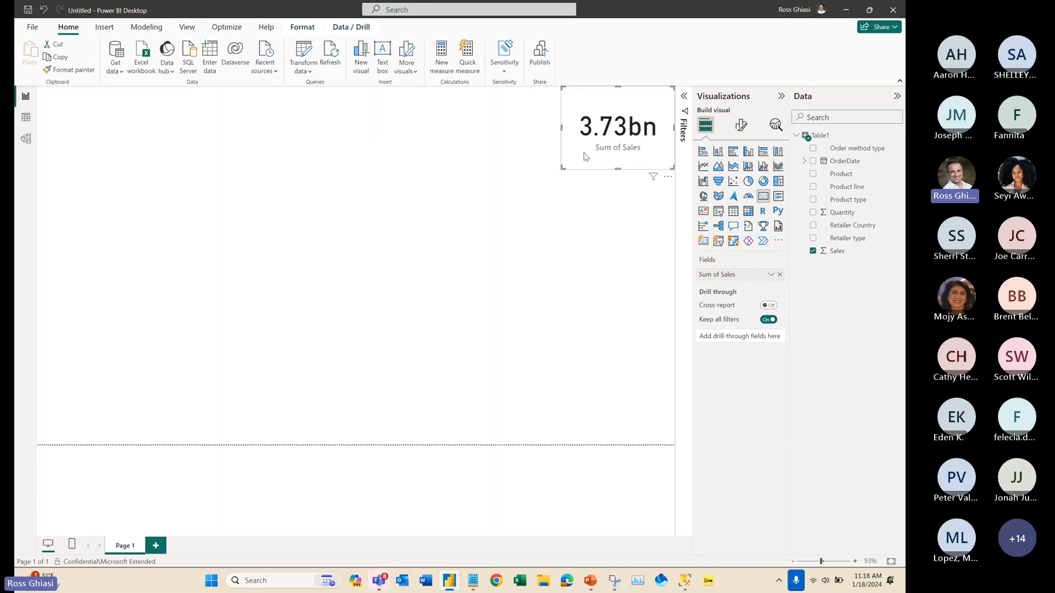
# - Format the Sales column as dollar currency and adjust the Sum of Sales card's size to fit the value
pyautogui.click(848, 253)
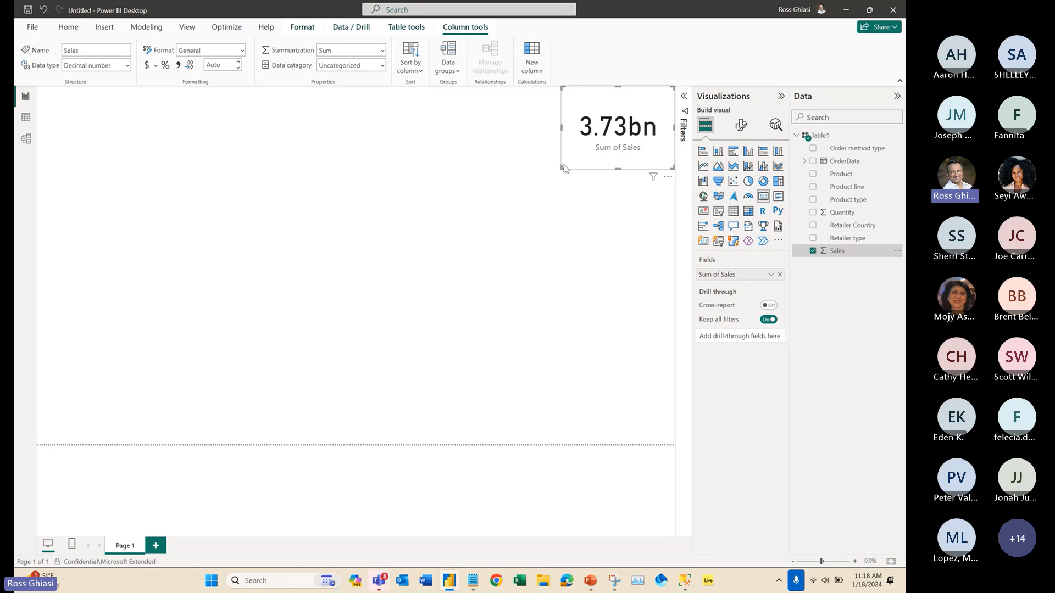
pyautogui.moveTo(562, 166); pyautogui.dragTo(525, 167)
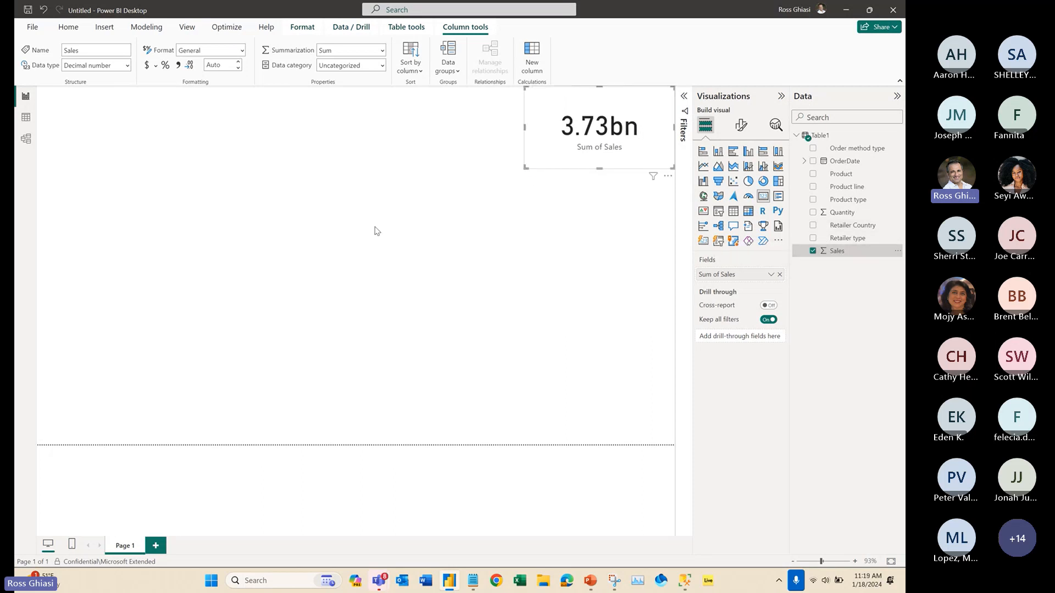
pyautogui.click(147, 65)
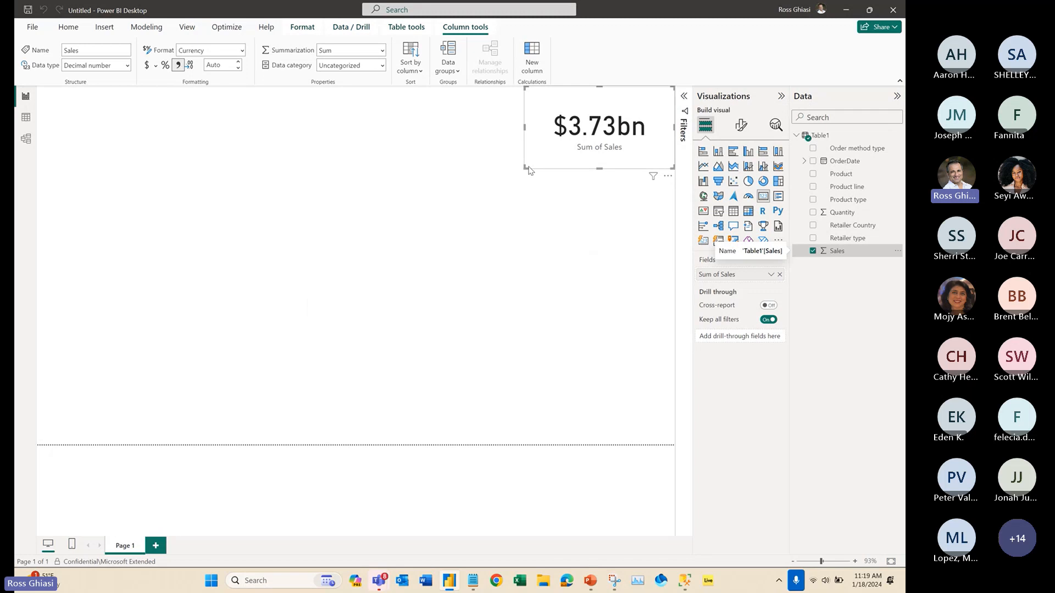
pyautogui.moveTo(528, 170); pyautogui.dragTo(531, 164)
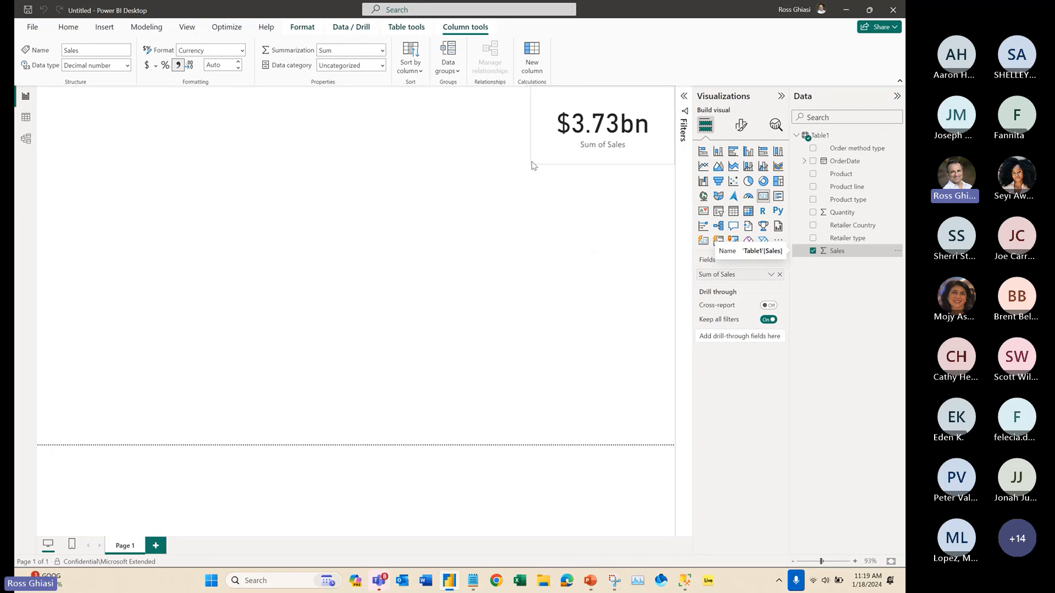
pyautogui.click(552, 207)
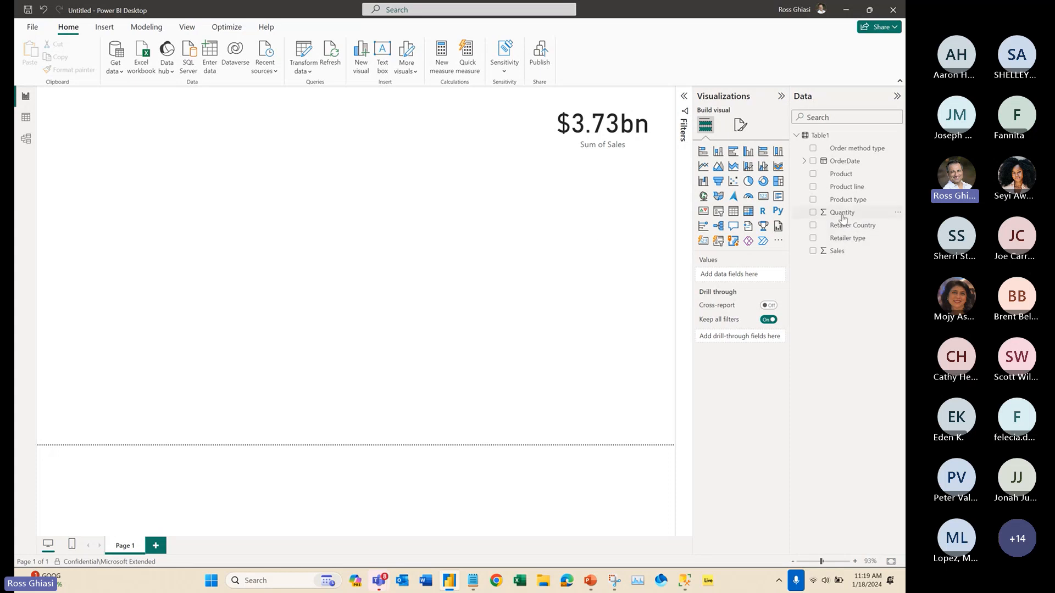
# - Add a card showing the sum of Quantity beside the Sales card and shrink it
pyautogui.moveTo(844, 218); pyautogui.dragTo(443, 130)
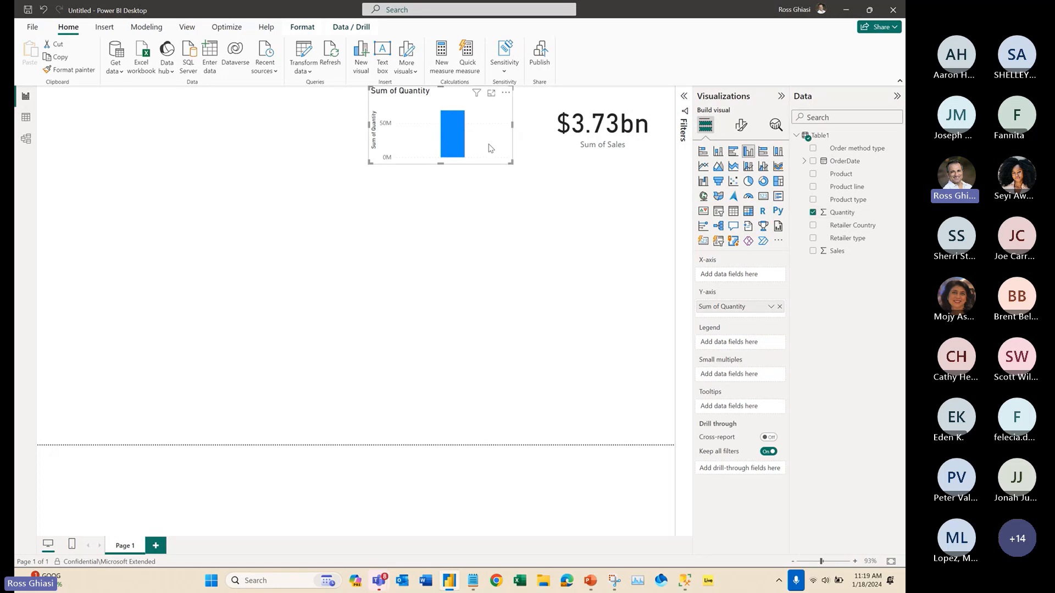
pyautogui.click(764, 197)
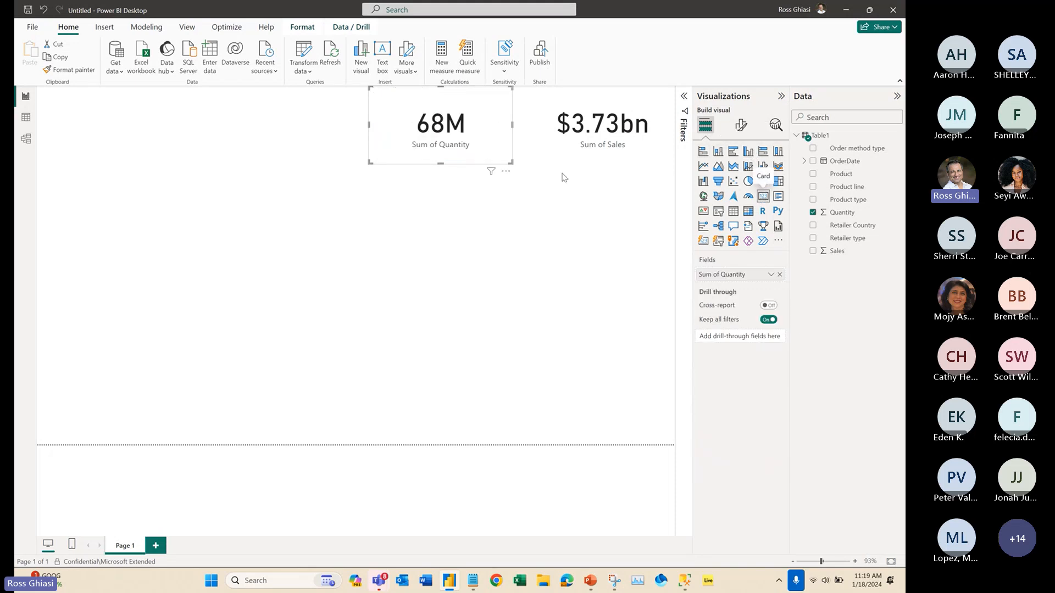
pyautogui.moveTo(369, 163); pyautogui.dragTo(469, 138)
pyautogui.click(470, 219)
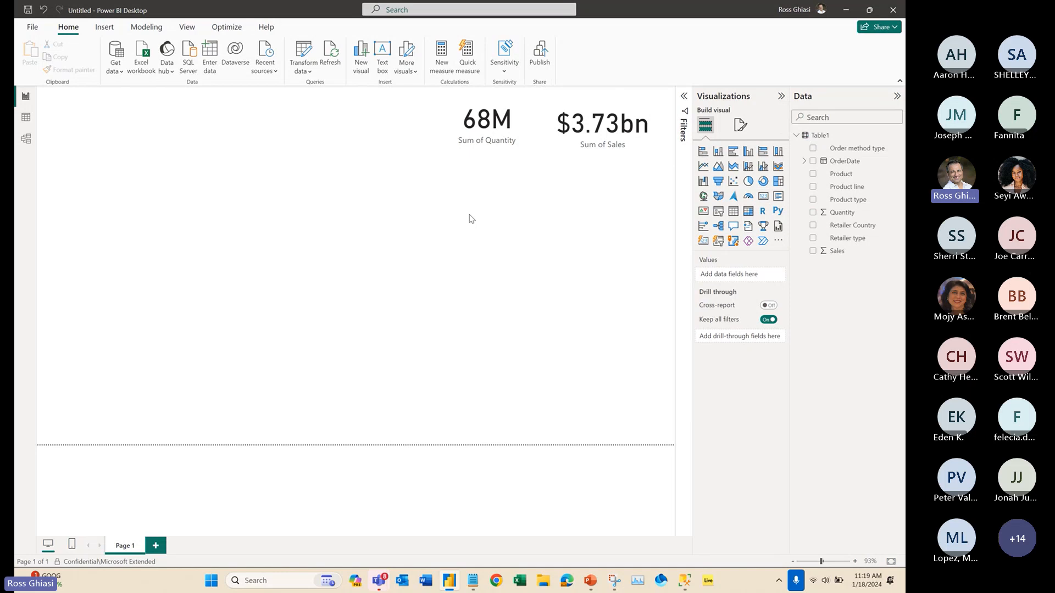
# - Reduce the Sum of Sales card's height to line up its value with the Sum of Quantity card
pyautogui.click(621, 157)
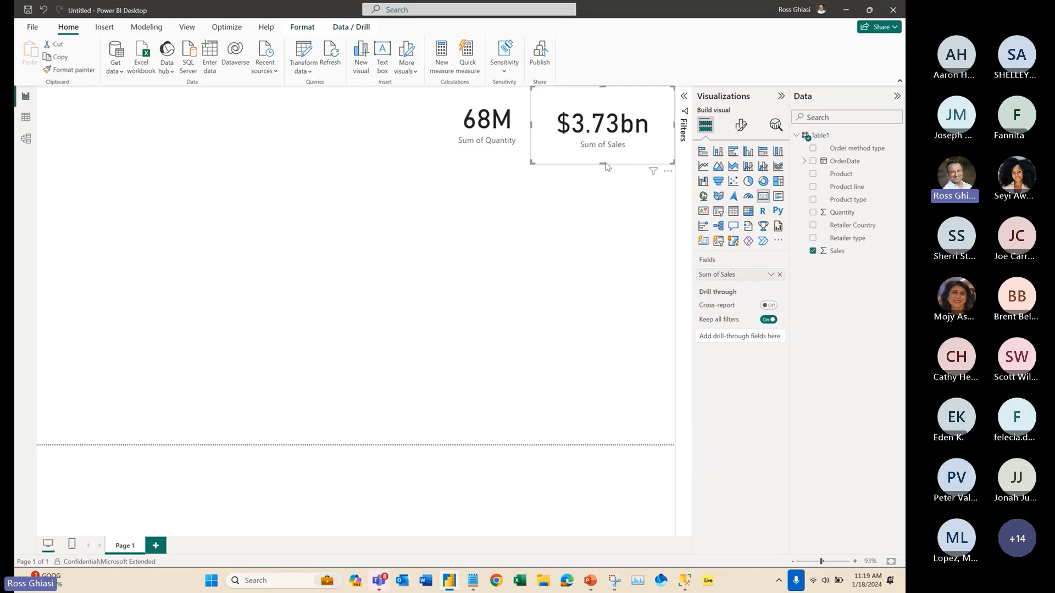
pyautogui.moveTo(603, 162); pyautogui.dragTo(607, 157)
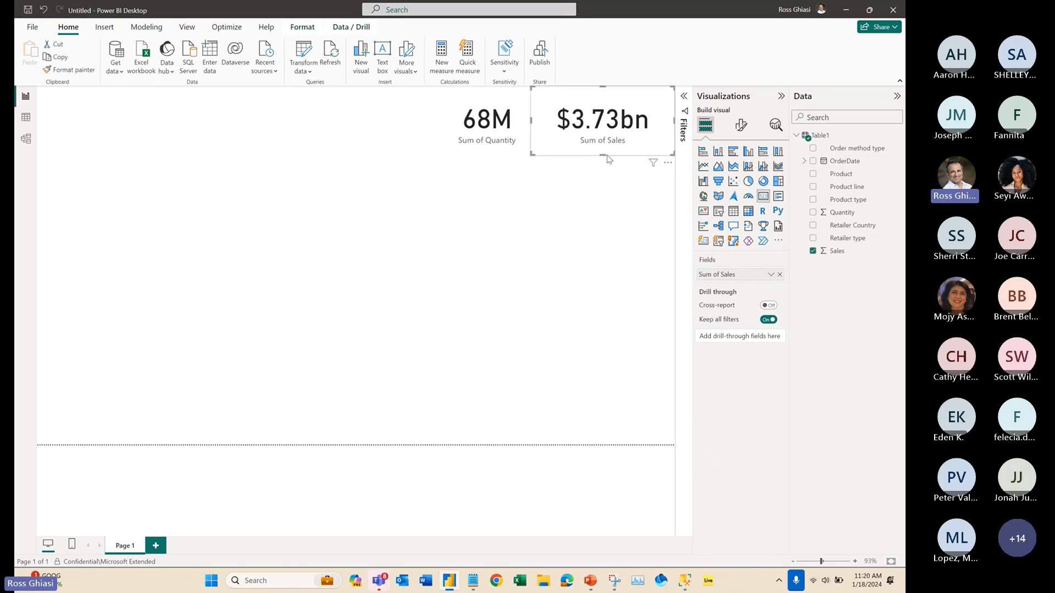
pyautogui.click(559, 193)
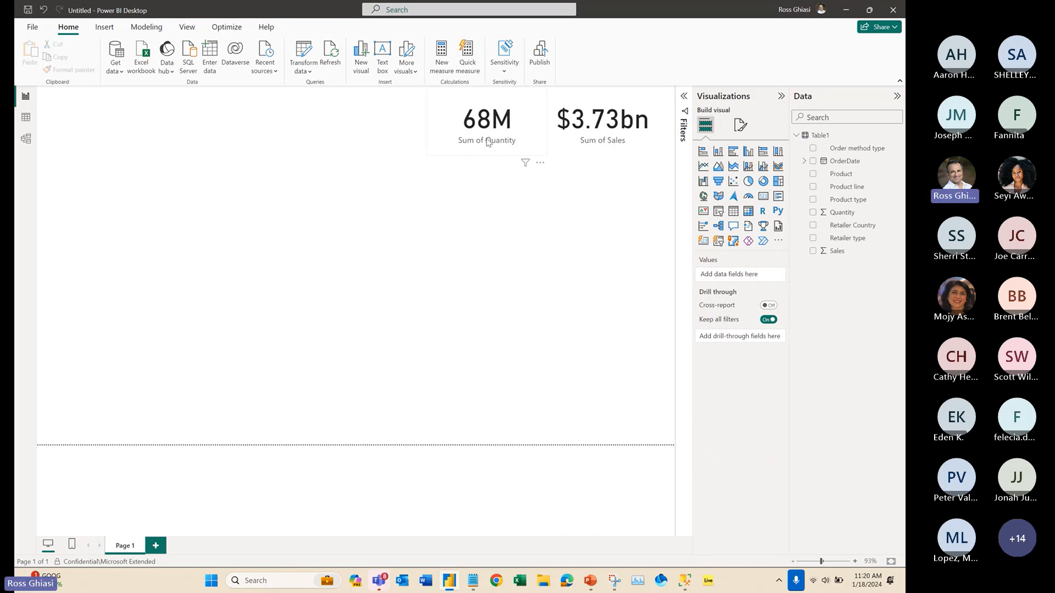
# - Review the rows of Table1 in the Table view and return to the report
pyautogui.click(25, 118)
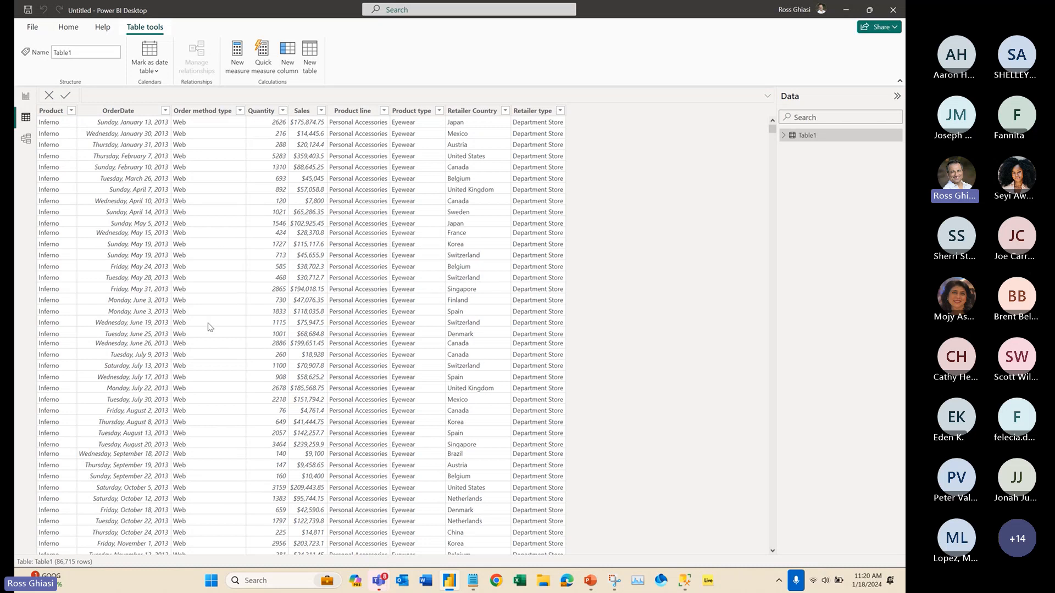
pyautogui.scroll(-15, 214, 330)
pyautogui.scroll(15, 208, 328)
pyautogui.click(24, 99)
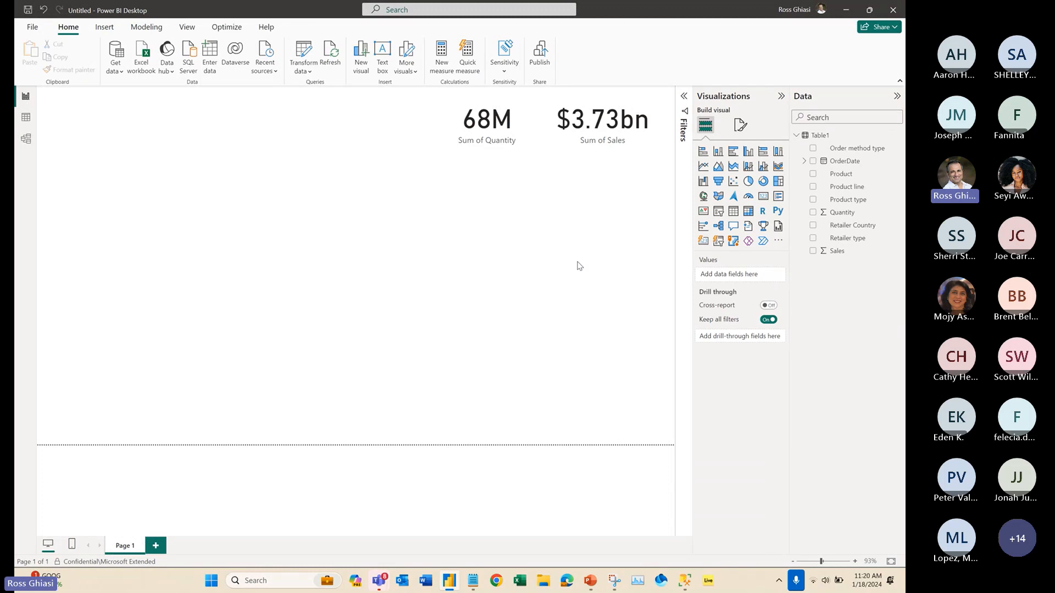
# - Narrow the Sum of Quantity card from its left edge to bring its value closer to the Sales card
pyautogui.click(497, 150)
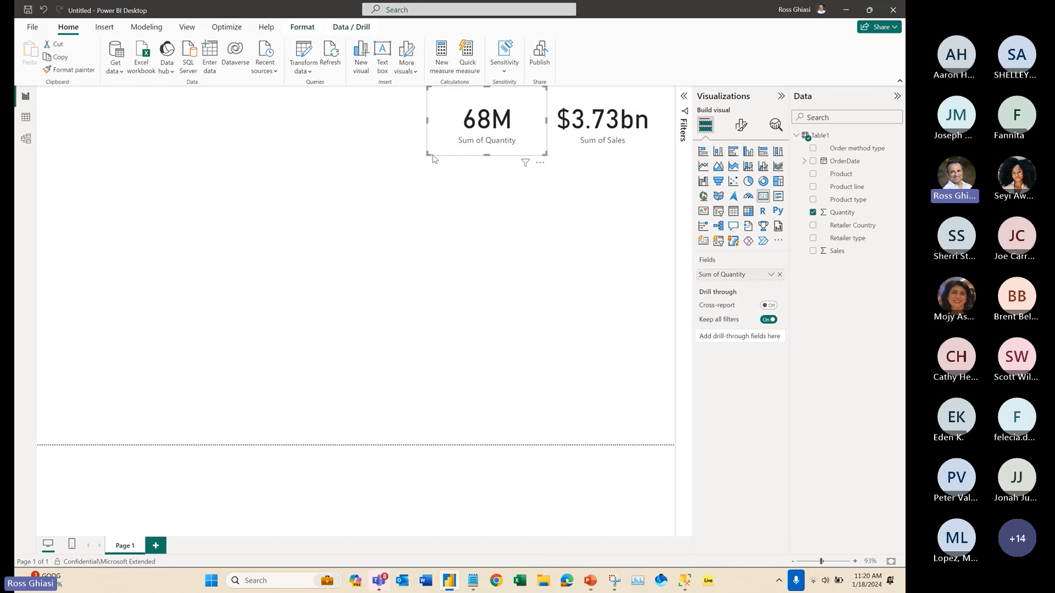
pyautogui.moveTo(430, 155); pyautogui.dragTo(463, 156)
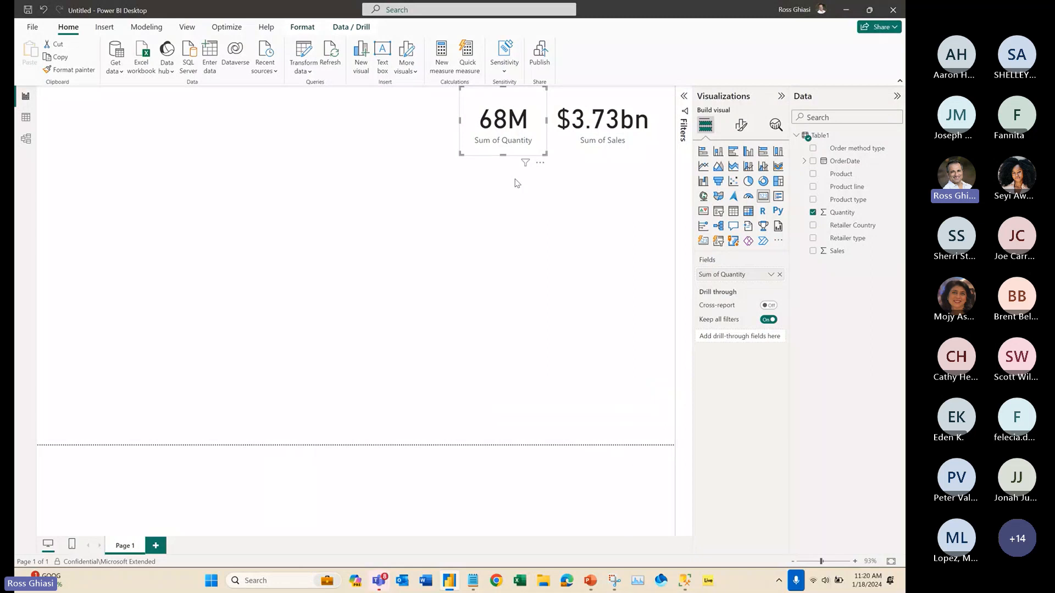
pyautogui.click(517, 183)
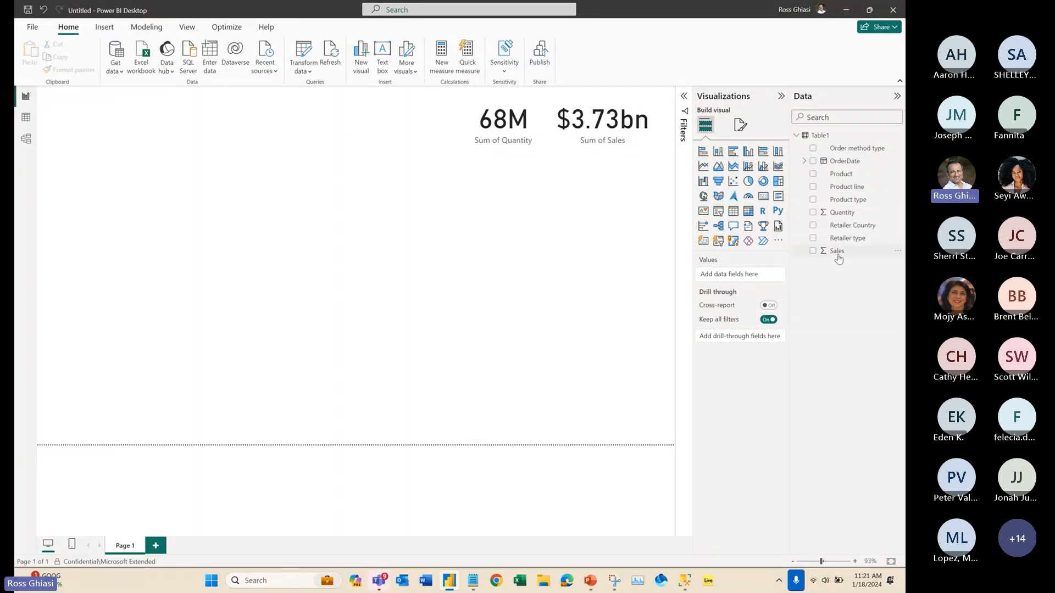
# - Create a column chart of Sales by Order method type, stretch it to the page's left edge, move it up and make it taller
pyautogui.moveTo(838, 253); pyautogui.dragTo(249, 224)
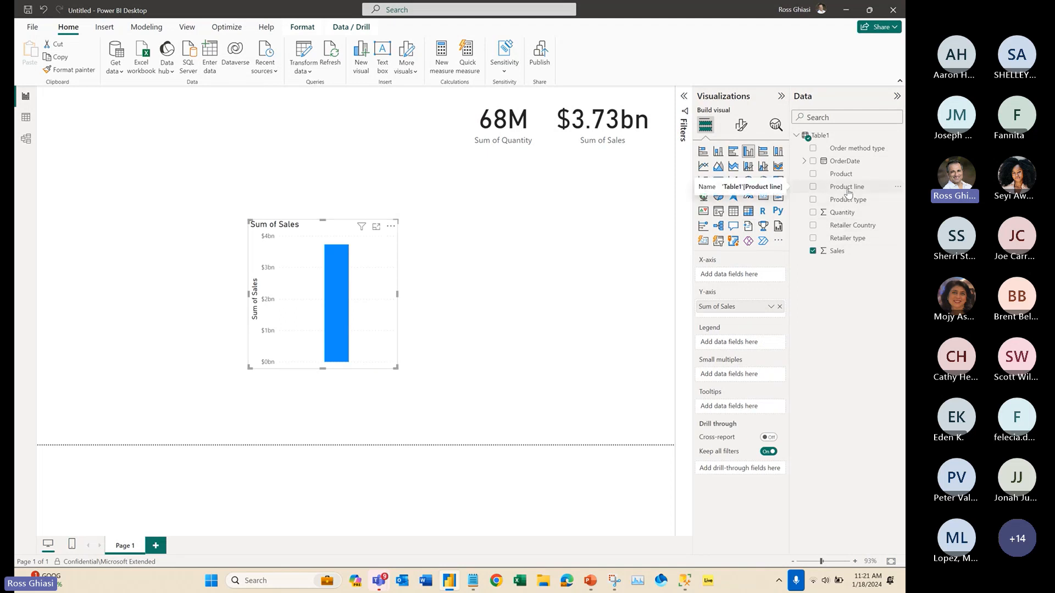
pyautogui.moveTo(847, 148); pyautogui.dragTo(352, 292)
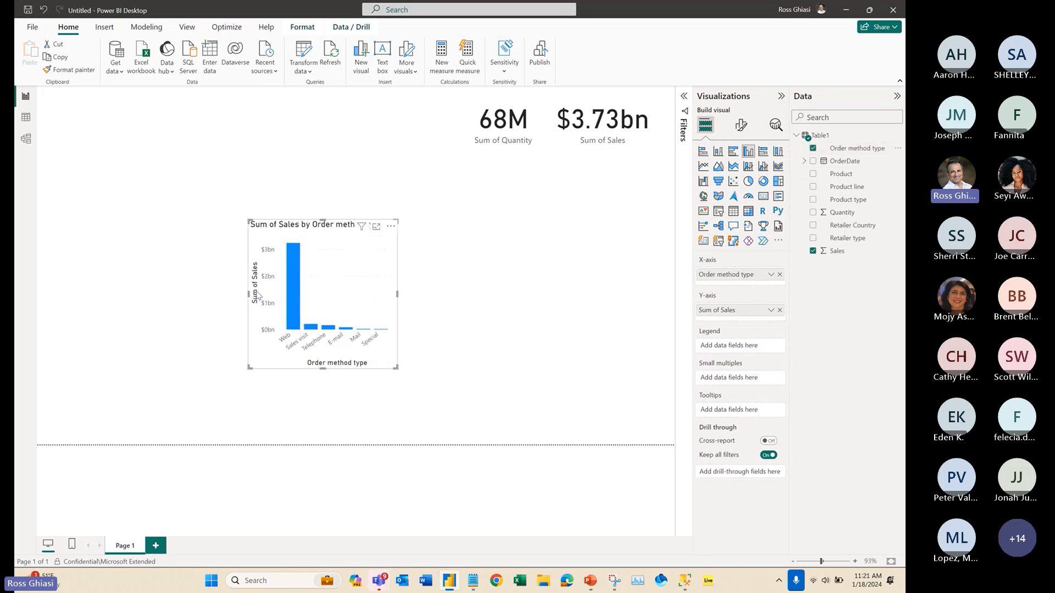
pyautogui.moveTo(248, 295); pyautogui.dragTo(38, 297)
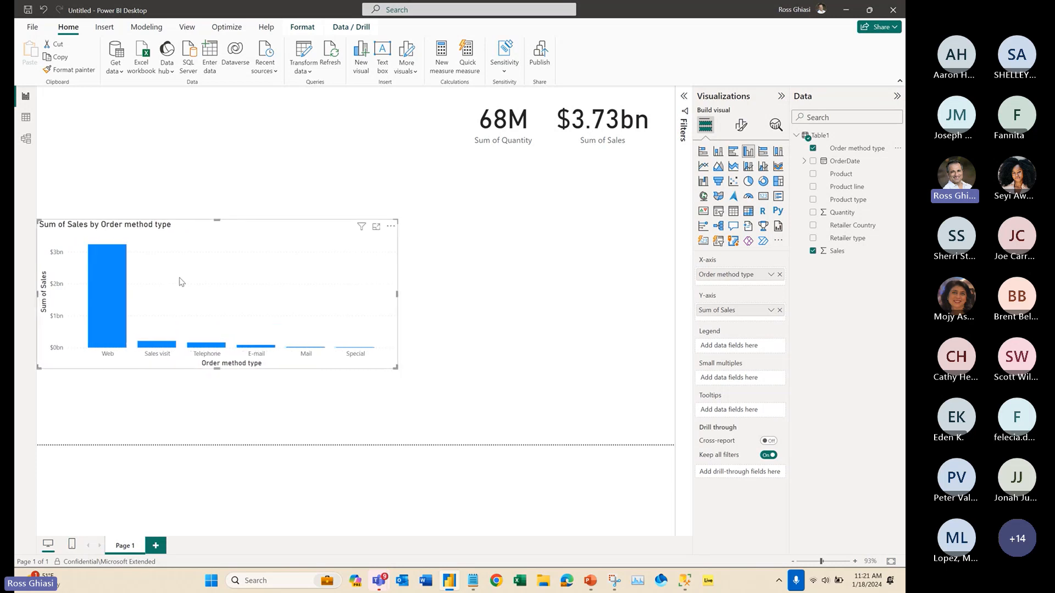
pyautogui.moveTo(174, 271); pyautogui.dragTo(151, 219)
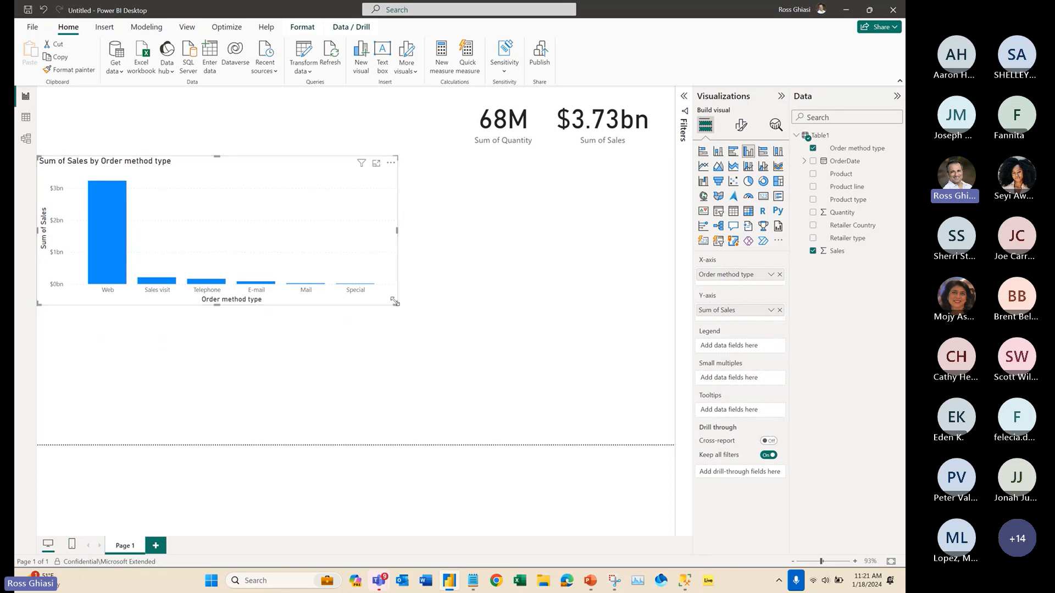
pyautogui.moveTo(394, 302); pyautogui.dragTo(394, 328)
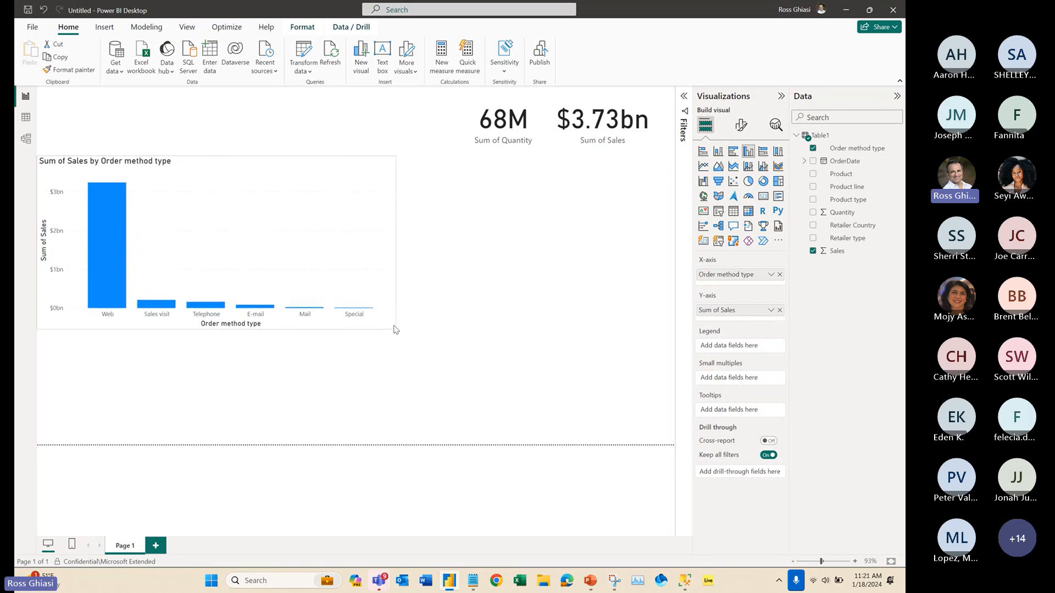
# - Try the Order method type chart as a clustered bar, switch it to a pie chart and shrink it
pyautogui.moveTo(108, 247)
pyautogui.click(734, 153)
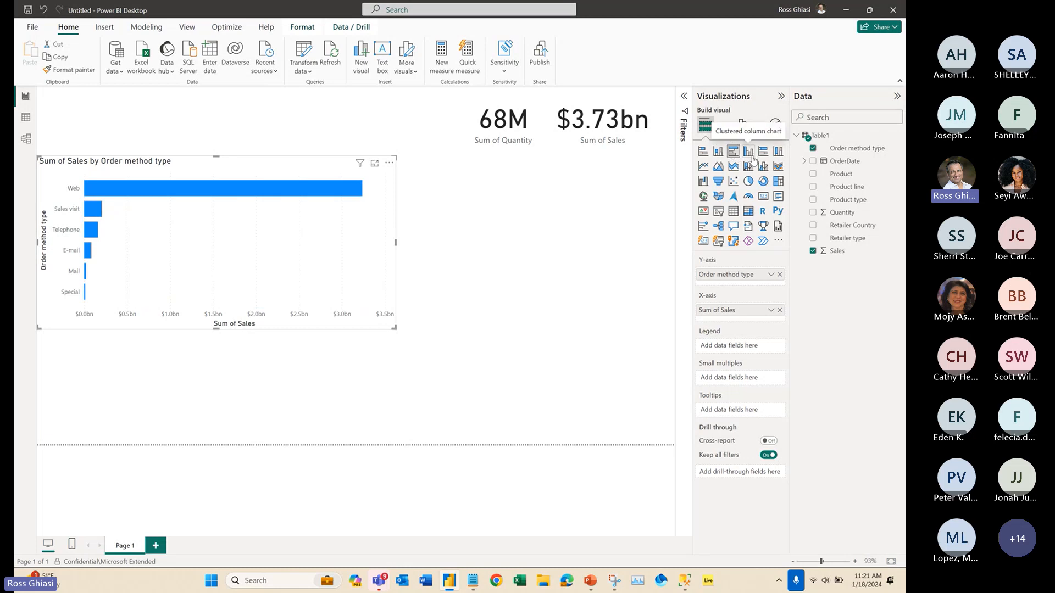
pyautogui.click(748, 182)
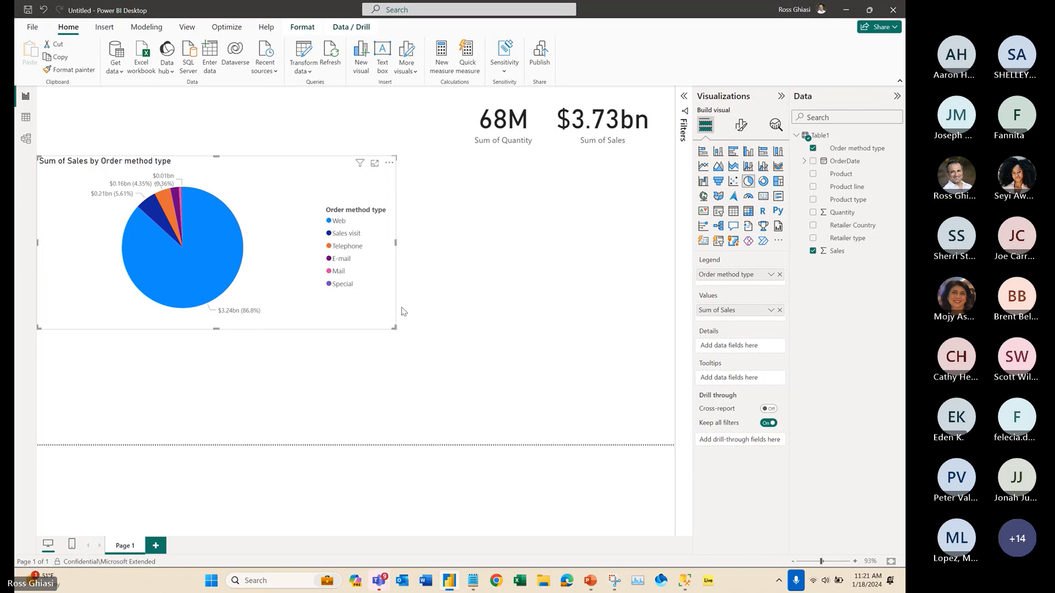
pyautogui.moveTo(395, 327); pyautogui.dragTo(311, 324)
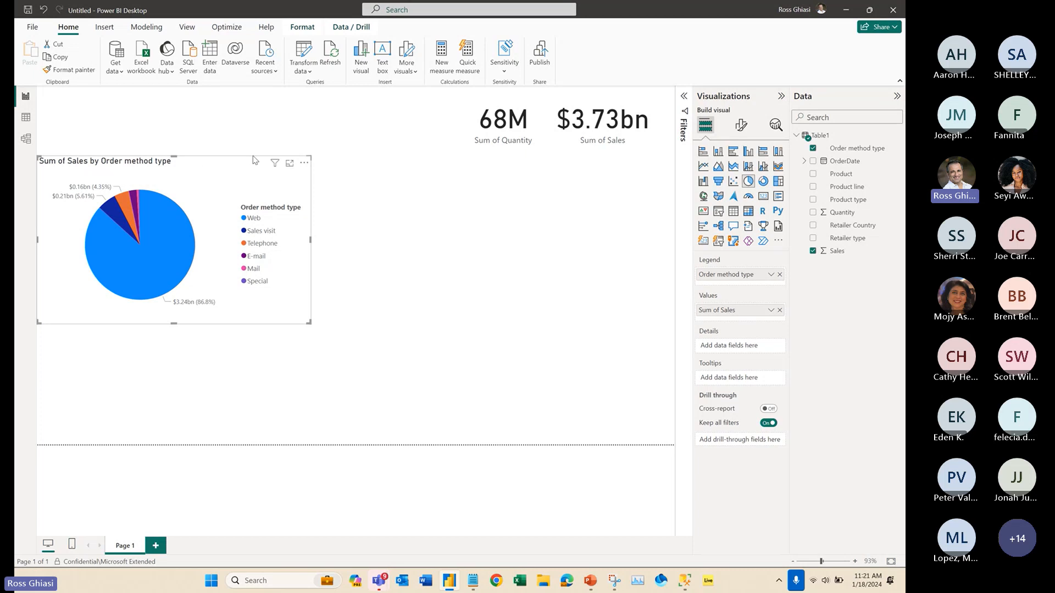
# - Move the Order method type pie chart to the page's right edge, just below the Quantity and Sales cards
pyautogui.moveTo(201, 167); pyautogui.dragTo(604, 163)
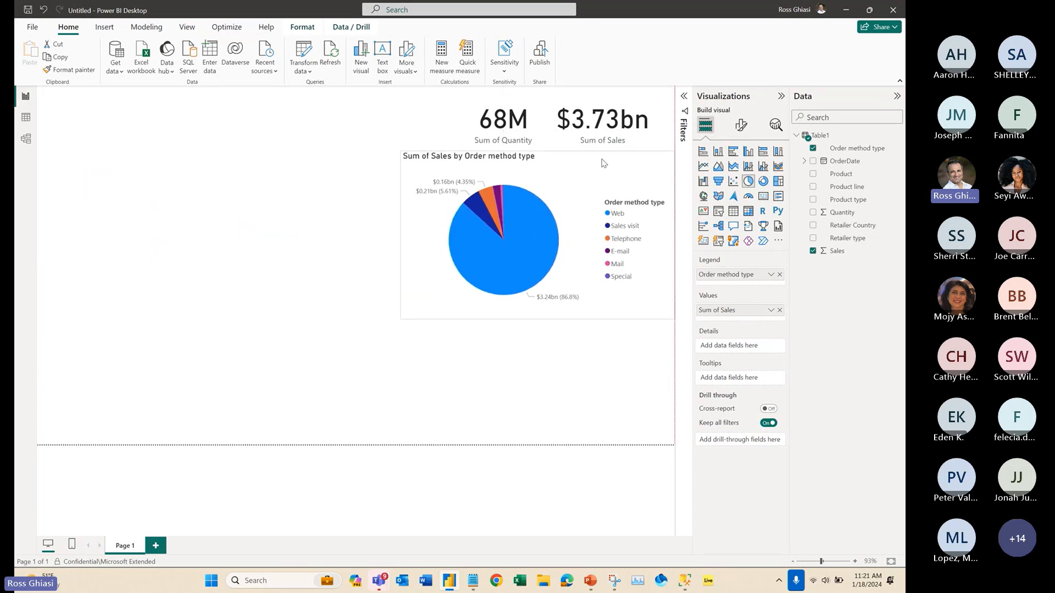
pyautogui.click(362, 206)
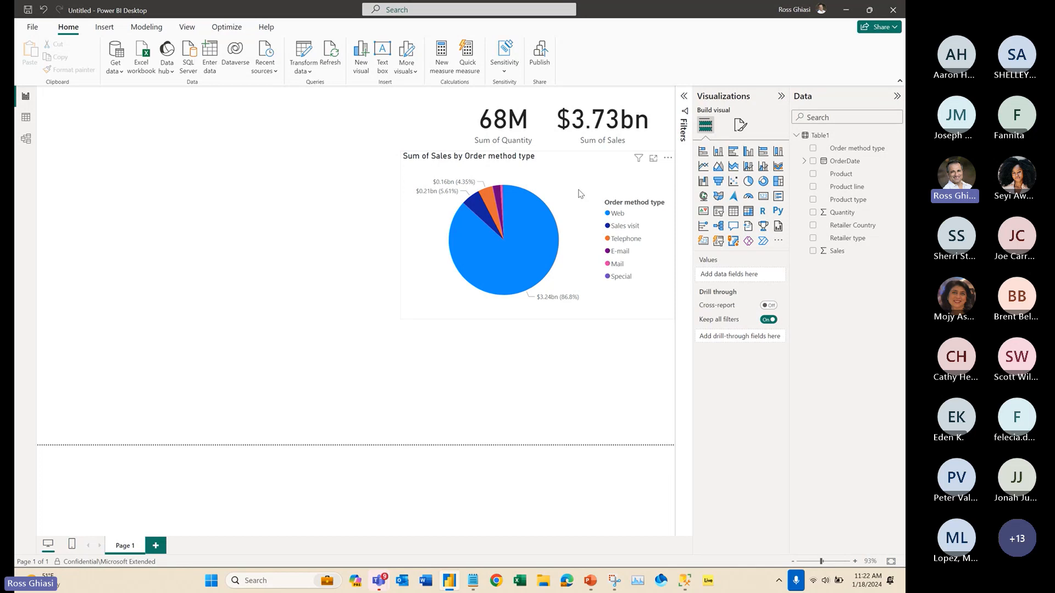
pyautogui.moveTo(581, 193); pyautogui.dragTo(586, 205)
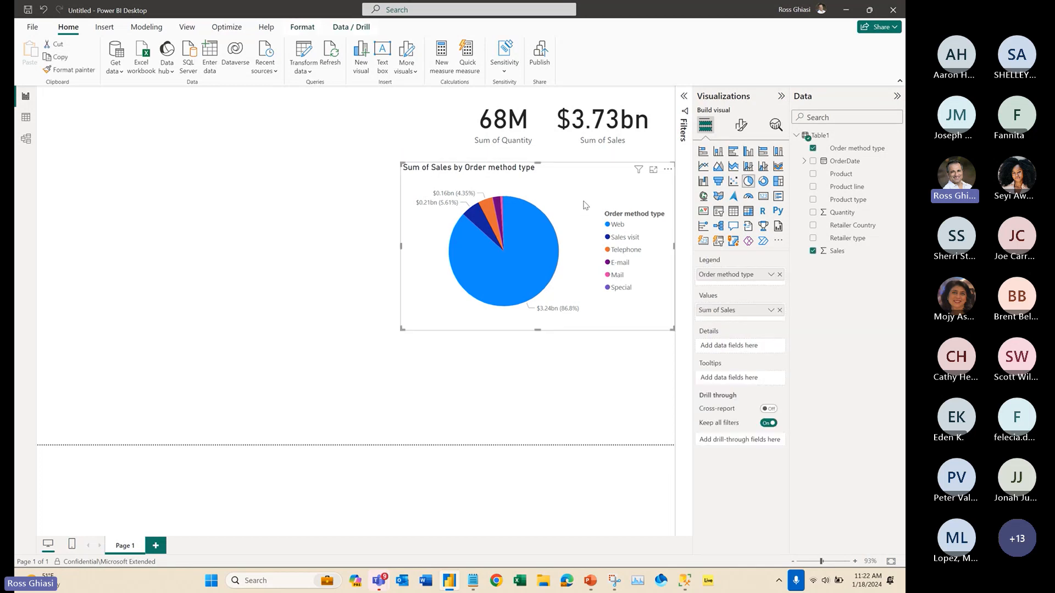
pyautogui.click(337, 235)
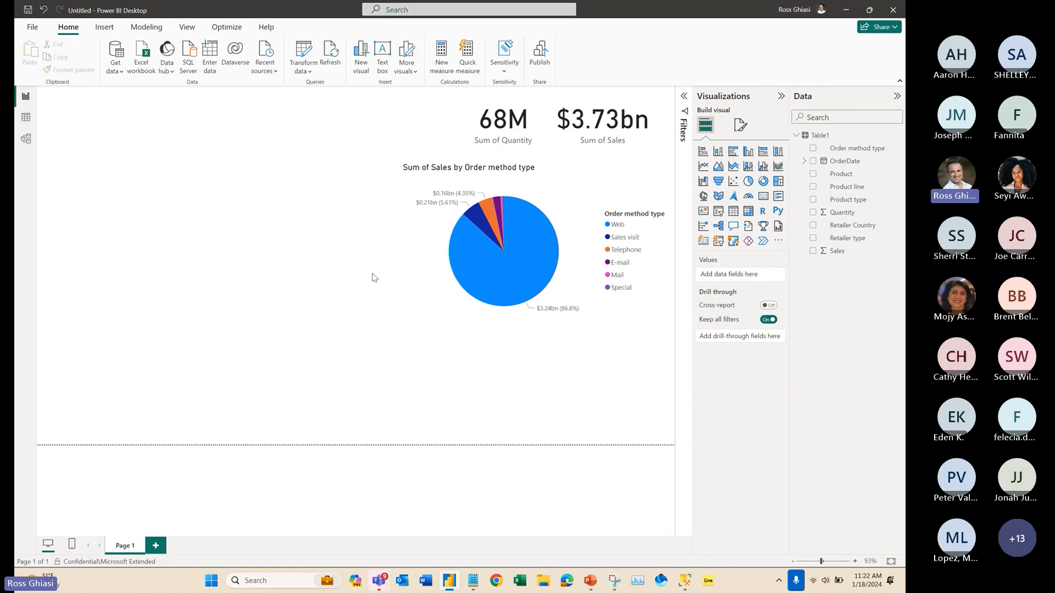
pyautogui.click(568, 206)
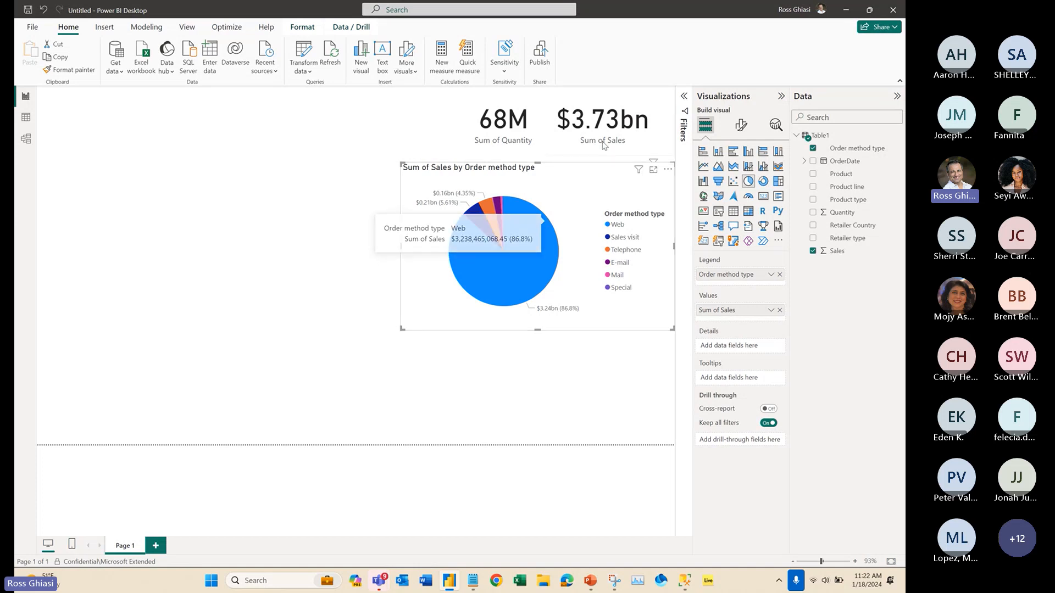
pyautogui.moveTo(535, 277)
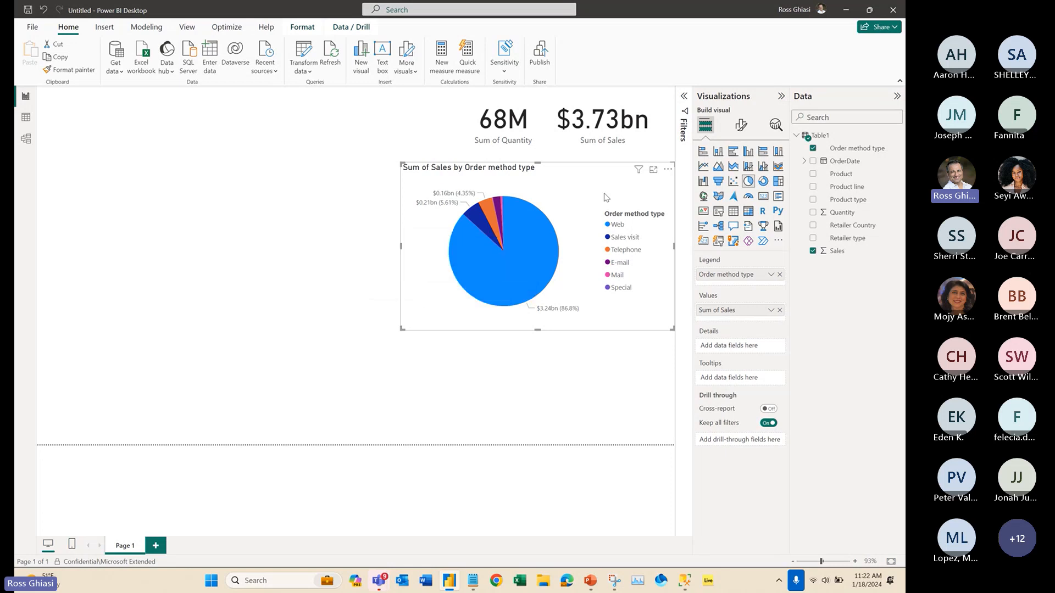
pyautogui.click(325, 244)
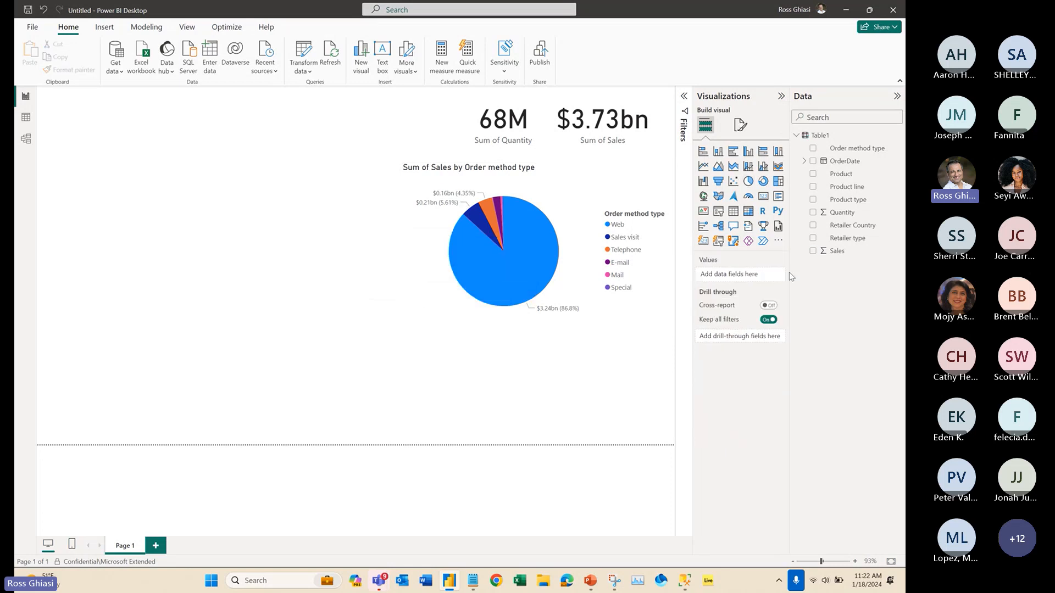
# - Create a column chart of Sales by Product type beside the pie chart and extend it to the page's left edge
pyautogui.moveTo(800, 255); pyautogui.dragTo(278, 256)
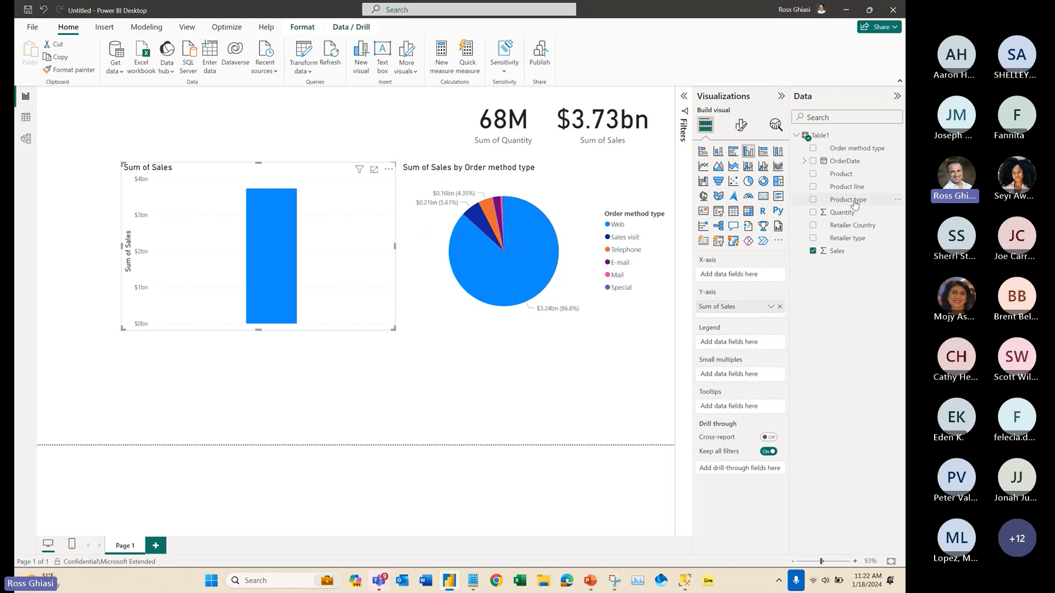
pyautogui.moveTo(854, 205); pyautogui.dragTo(264, 255)
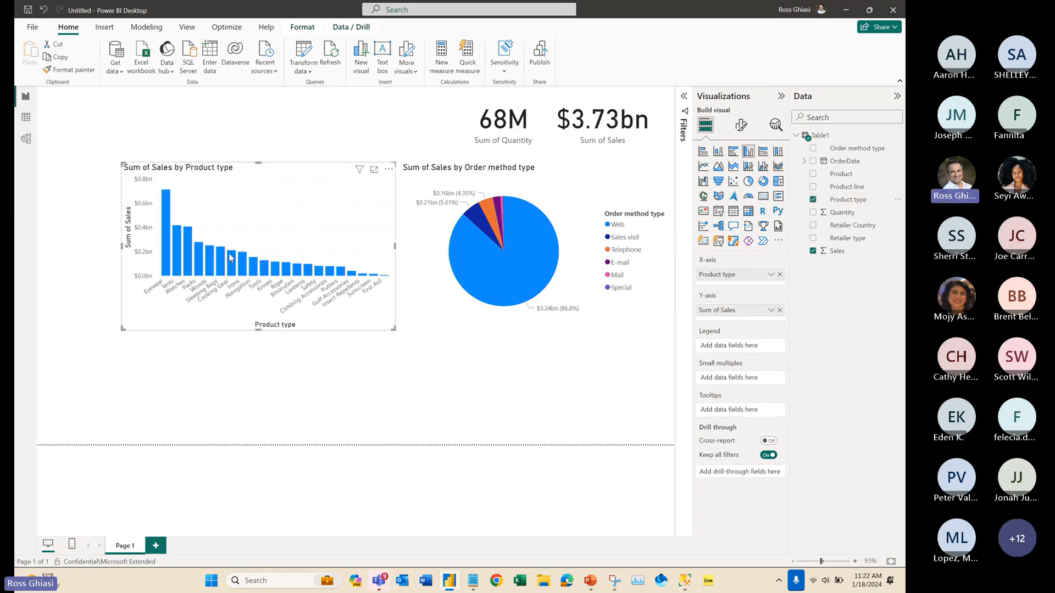
pyautogui.moveTo(123, 329); pyautogui.dragTo(39, 338)
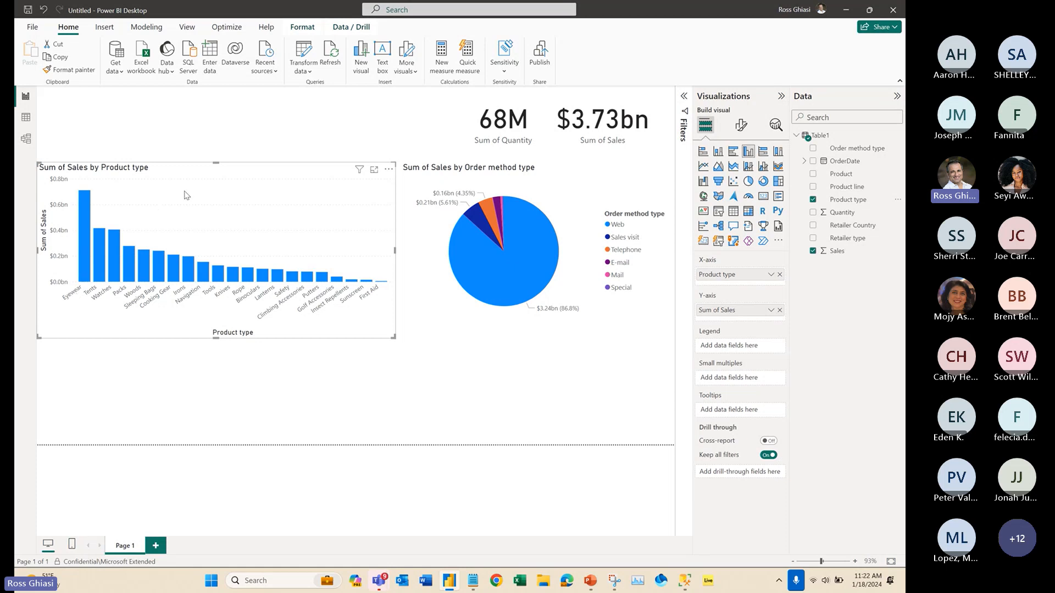
# - Convert the Product type chart to a pie chart and shrink it to about a third of the page width
pyautogui.moveTo(85, 206)
pyautogui.click(749, 182)
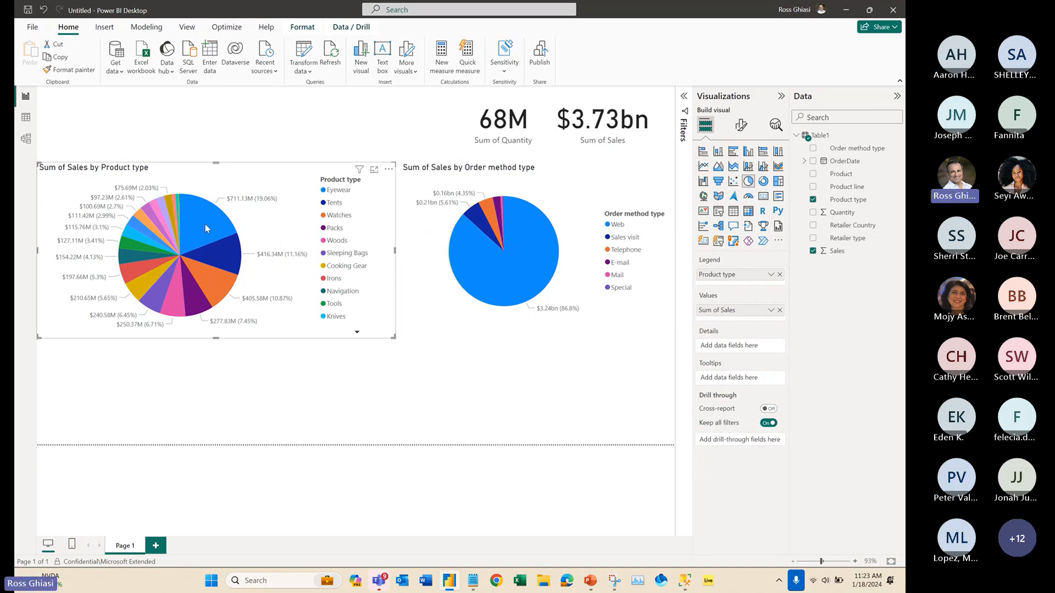
pyautogui.moveTo(205, 225)
pyautogui.moveTo(391, 337); pyautogui.dragTo(257, 325)
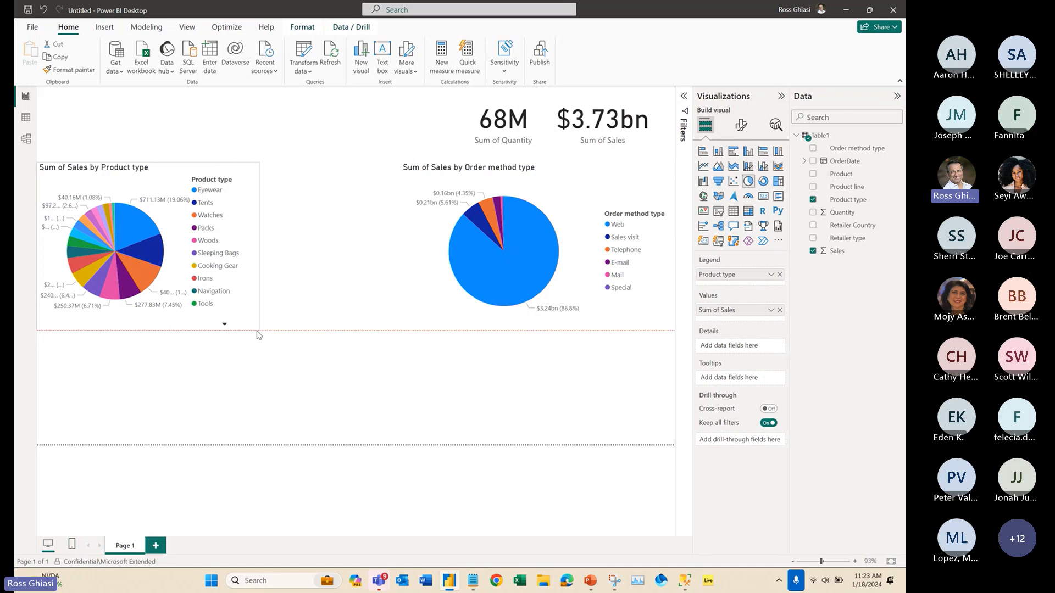
# - Shrink the Order method type pie chart from its lower-left corner to free space between the two pies
pyautogui.click(431, 303)
pyautogui.moveTo(401, 328); pyautogui.dragTo(497, 320)
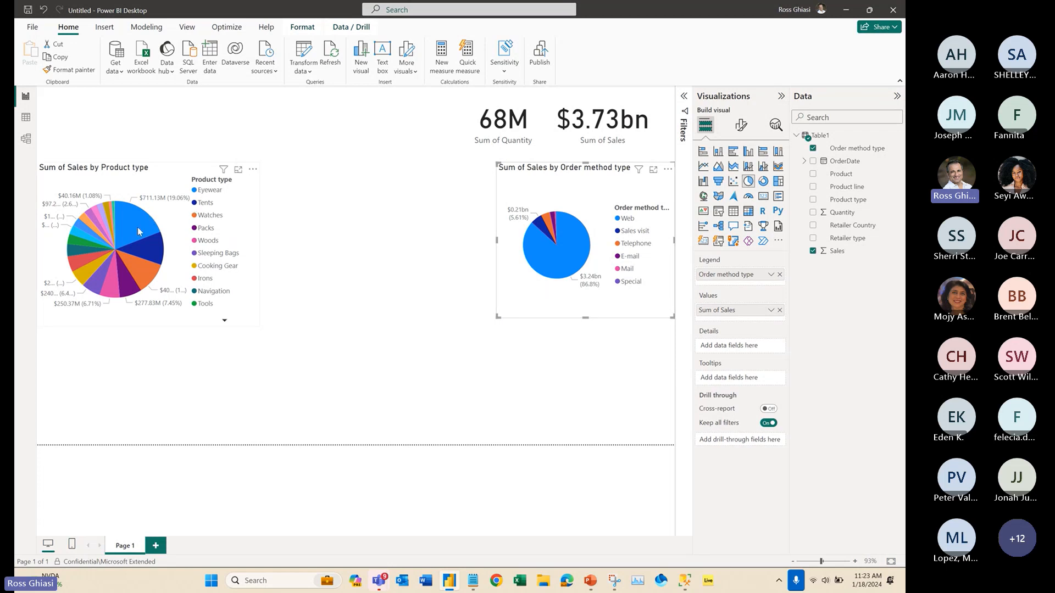
pyautogui.moveTo(139, 232)
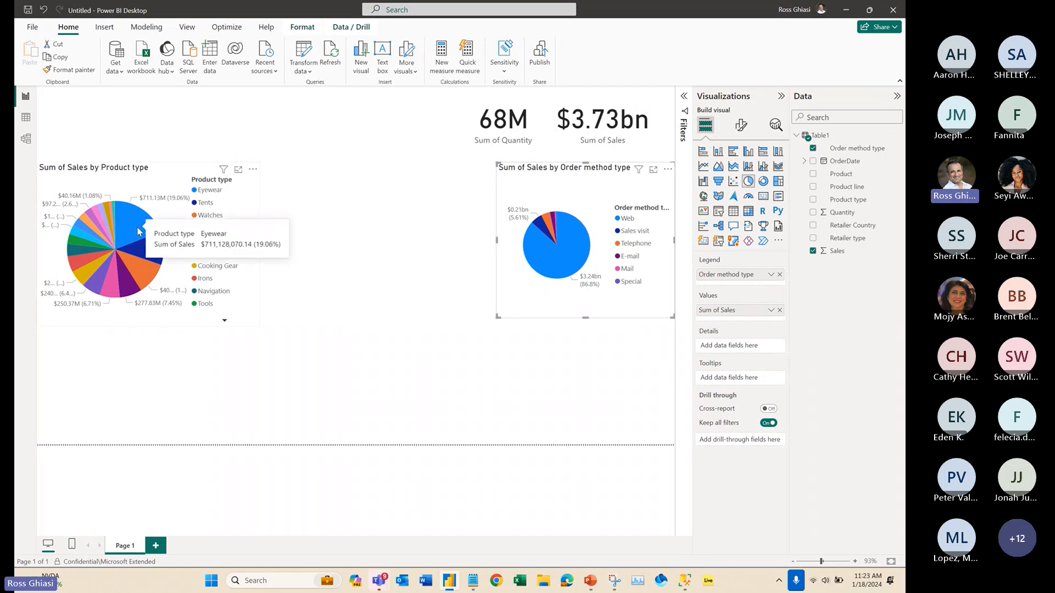
pyautogui.click(340, 236)
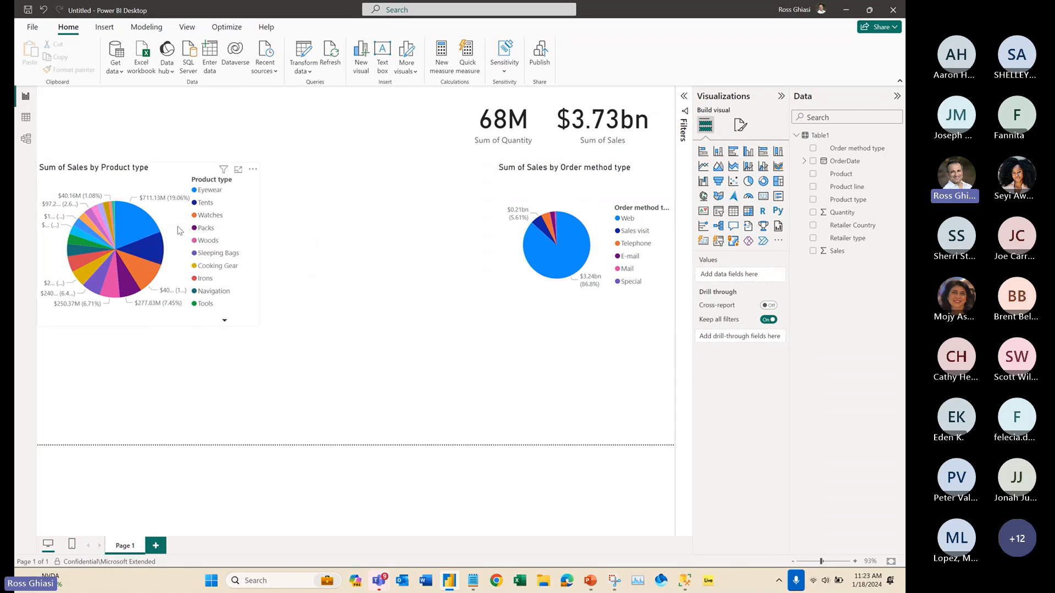
# - Duplicate the Product type pie chart into the gap between the two pies and widen the Order method type chart toward it
pyautogui.click(177, 231)
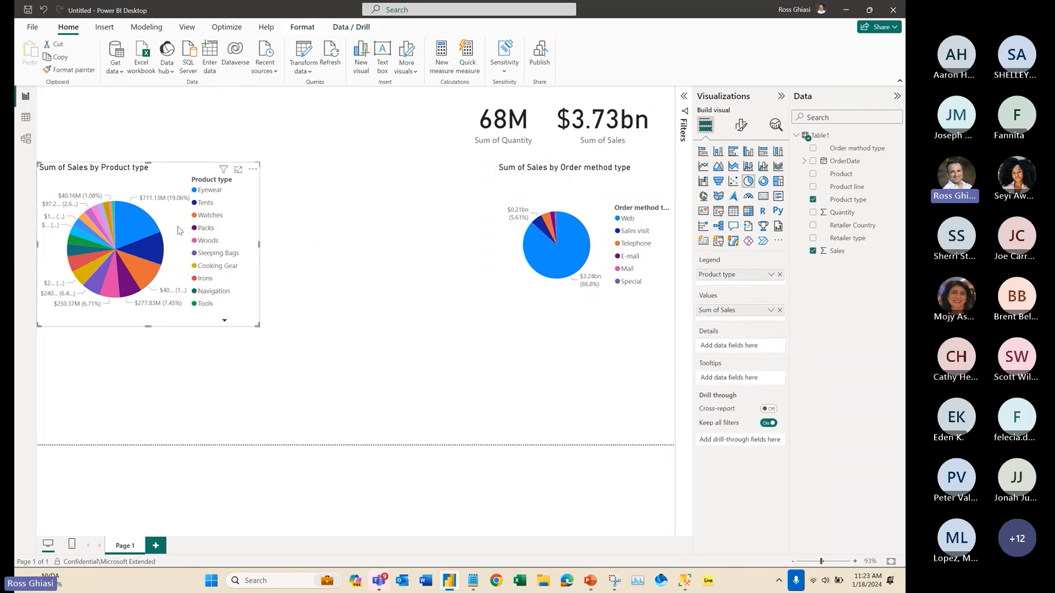
pyautogui.hotkey('ctrl', 'c')
pyautogui.hotkey('ctrl', 'v')
pyautogui.moveTo(177, 230); pyautogui.dragTo(400, 229)
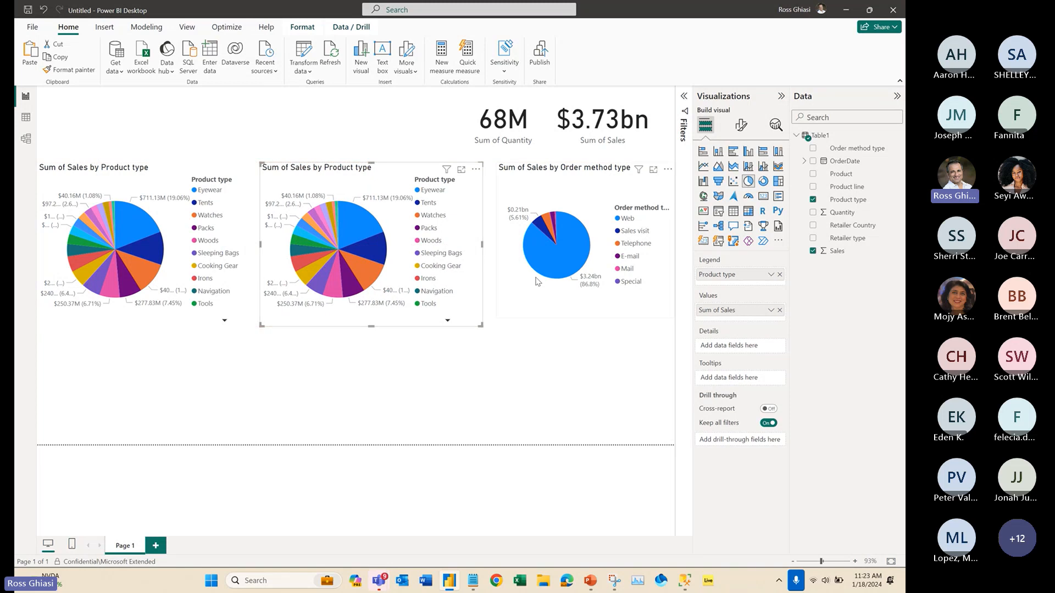
pyautogui.click(570, 305)
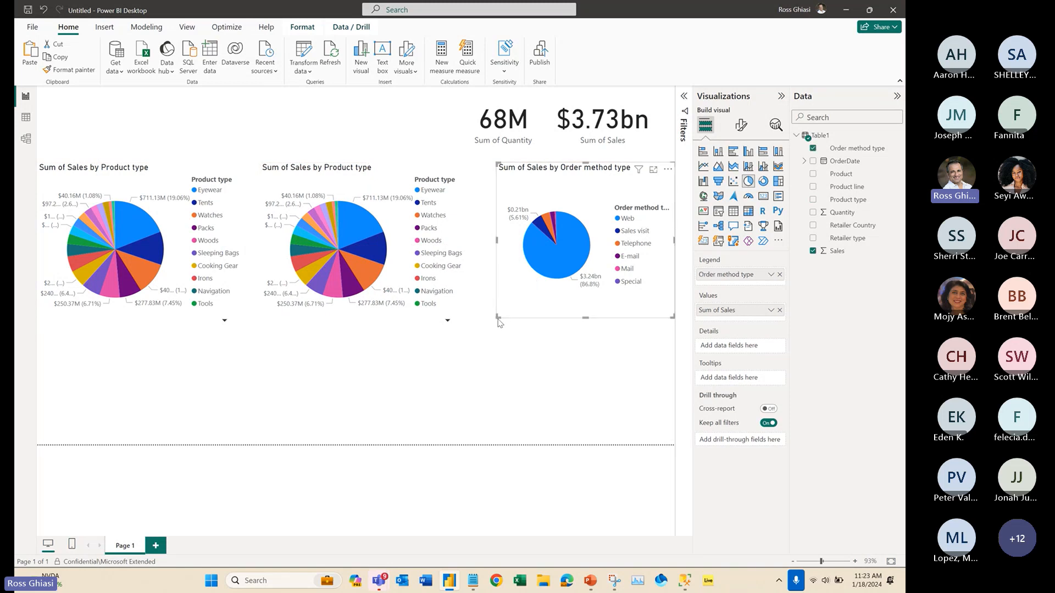
pyautogui.moveTo(498, 319); pyautogui.dragTo(478, 321)
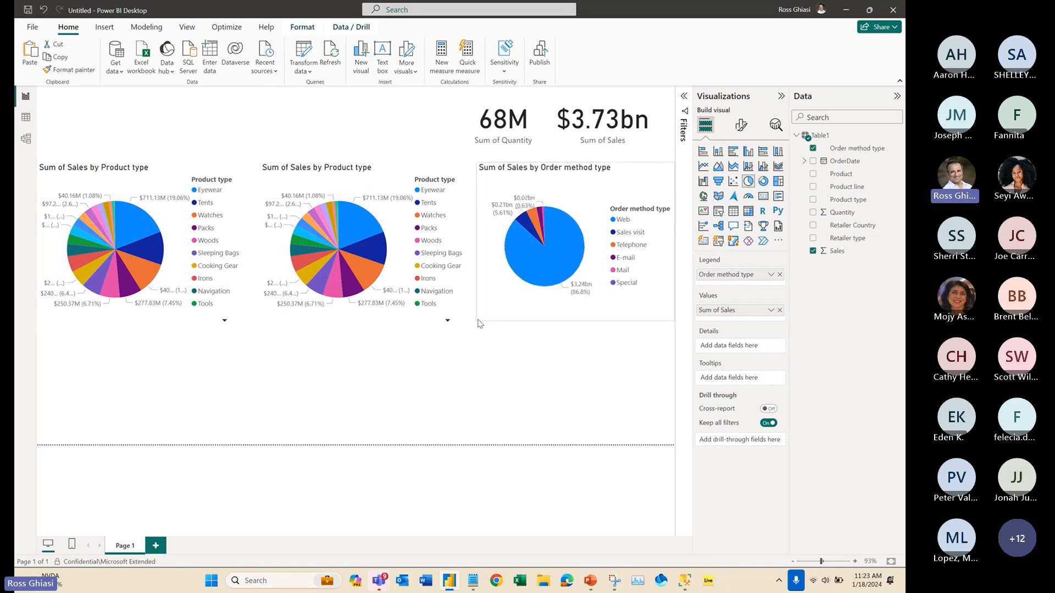
# - Add Product line above Product type in the middle pie chart's legend
pyautogui.click(387, 180)
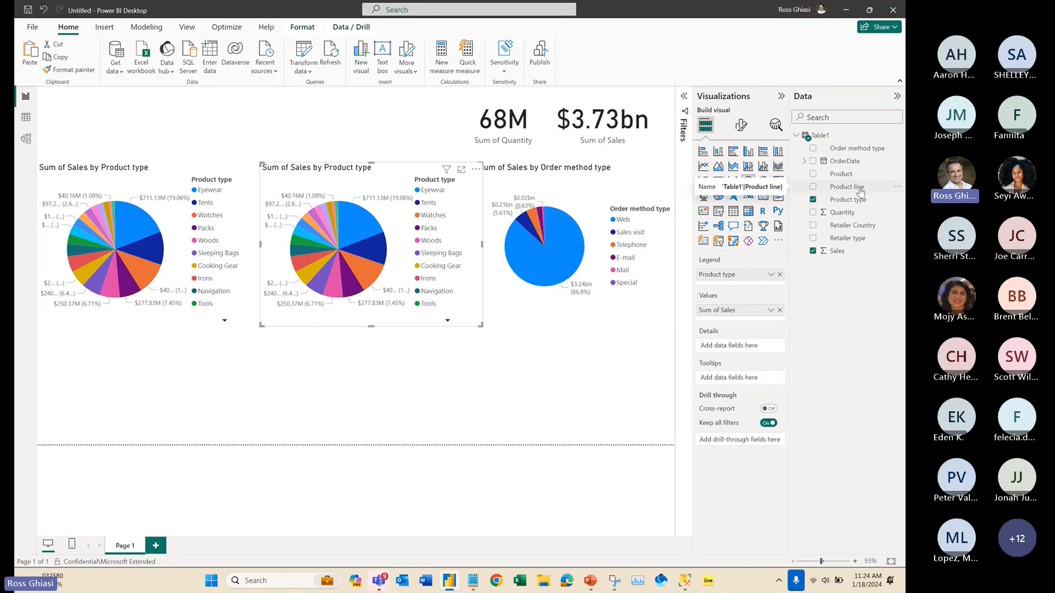
pyautogui.moveTo(860, 192); pyautogui.dragTo(744, 277)
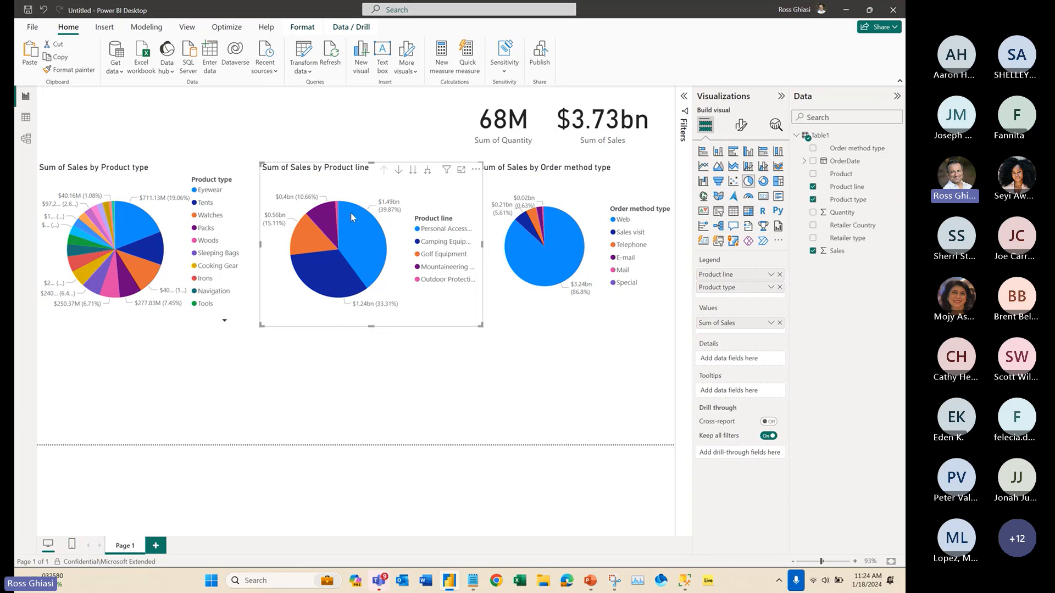
pyautogui.moveTo(370, 240)
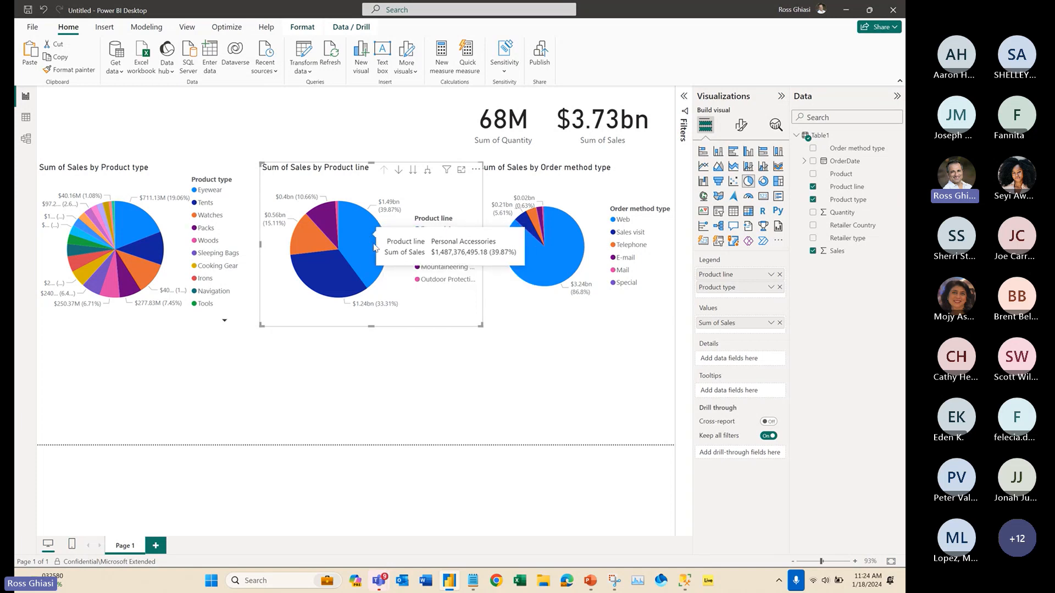
pyautogui.click(415, 370)
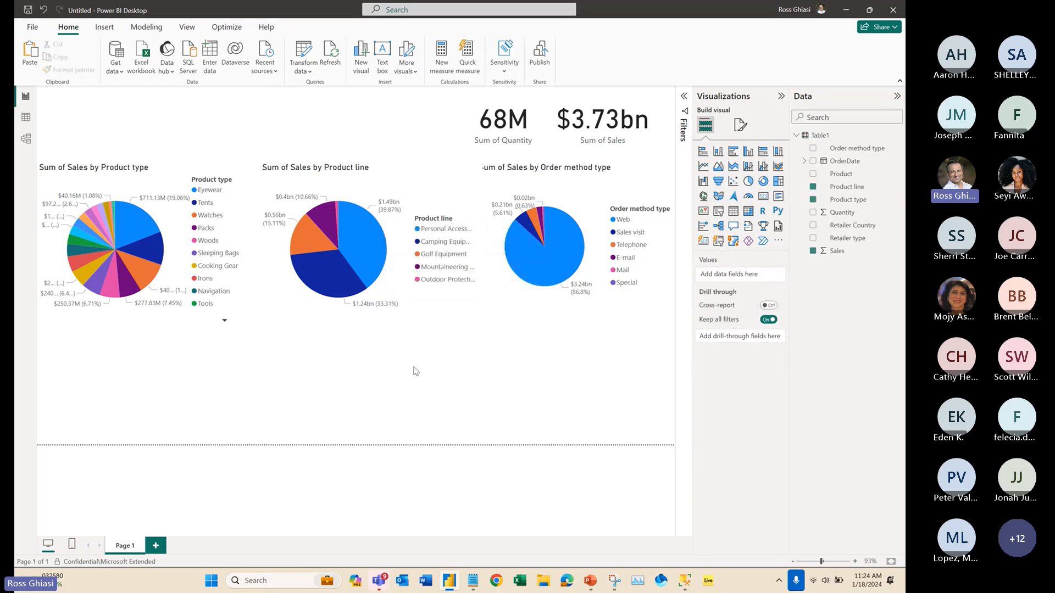
# - Shrink the Order method type pie chart slightly from its lower-left corner so it clears the Product line chart
pyautogui.click(491, 194)
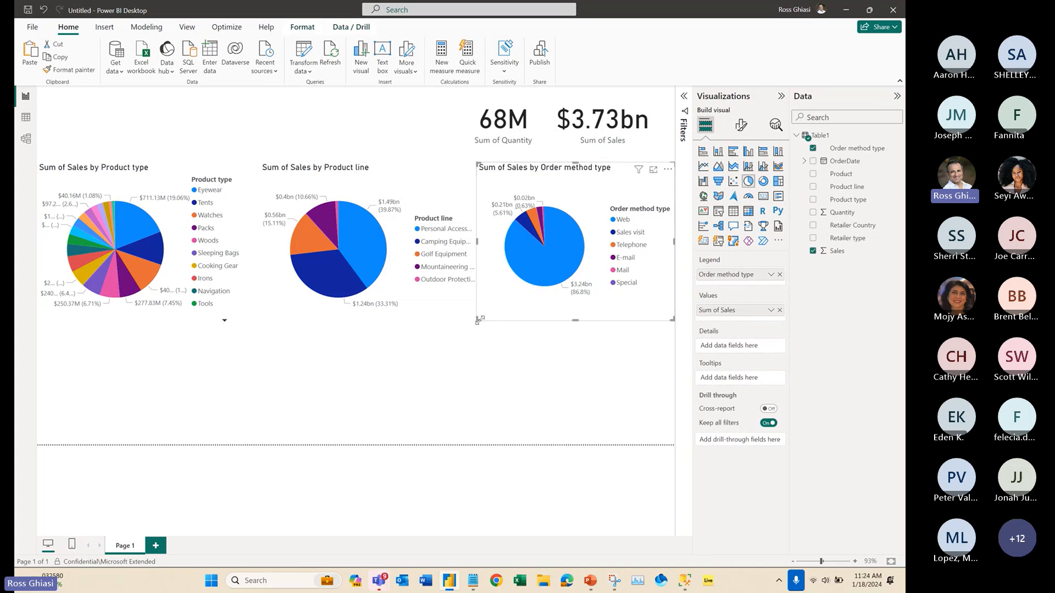
pyautogui.moveTo(479, 320); pyautogui.dragTo(492, 315)
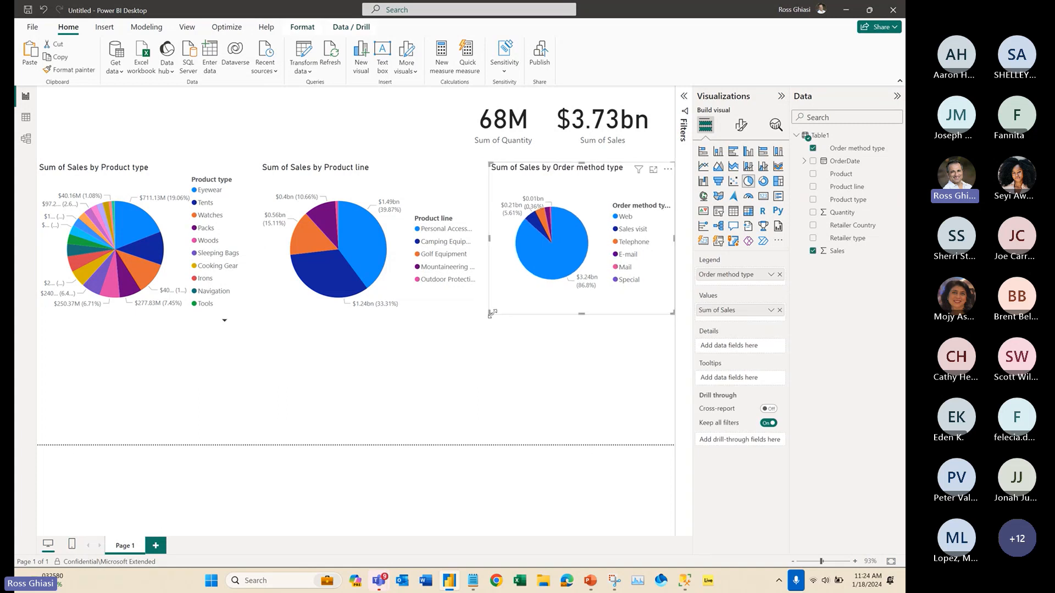
pyautogui.click(481, 354)
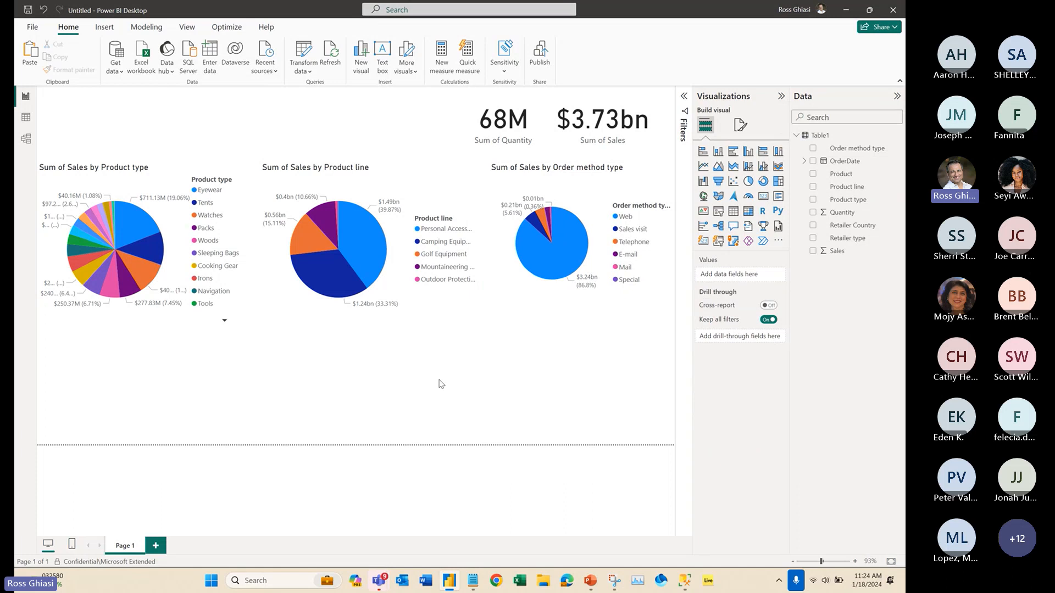
pyautogui.click(576, 303)
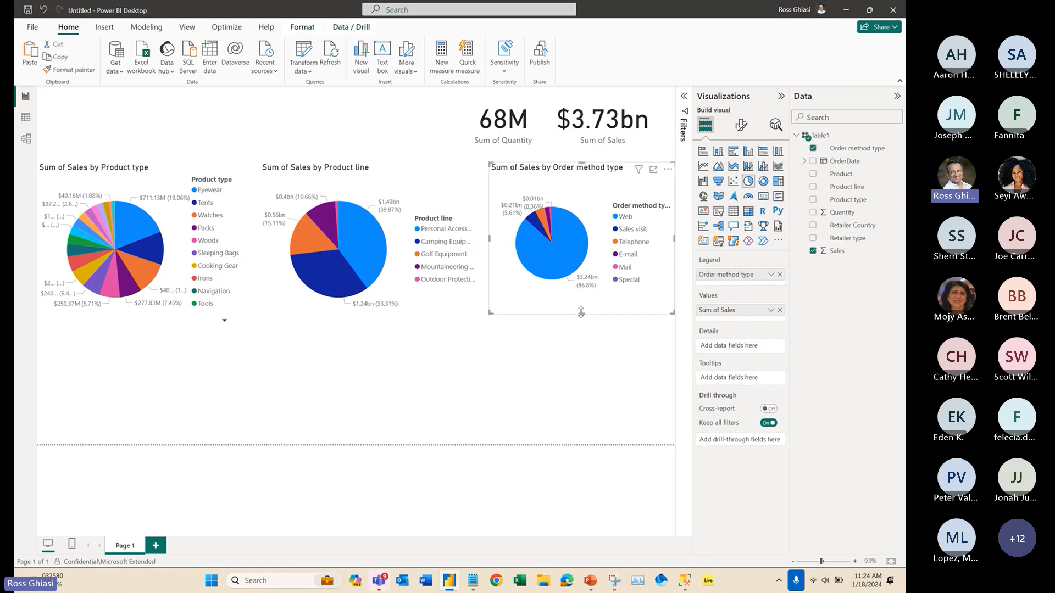
pyautogui.click(586, 357)
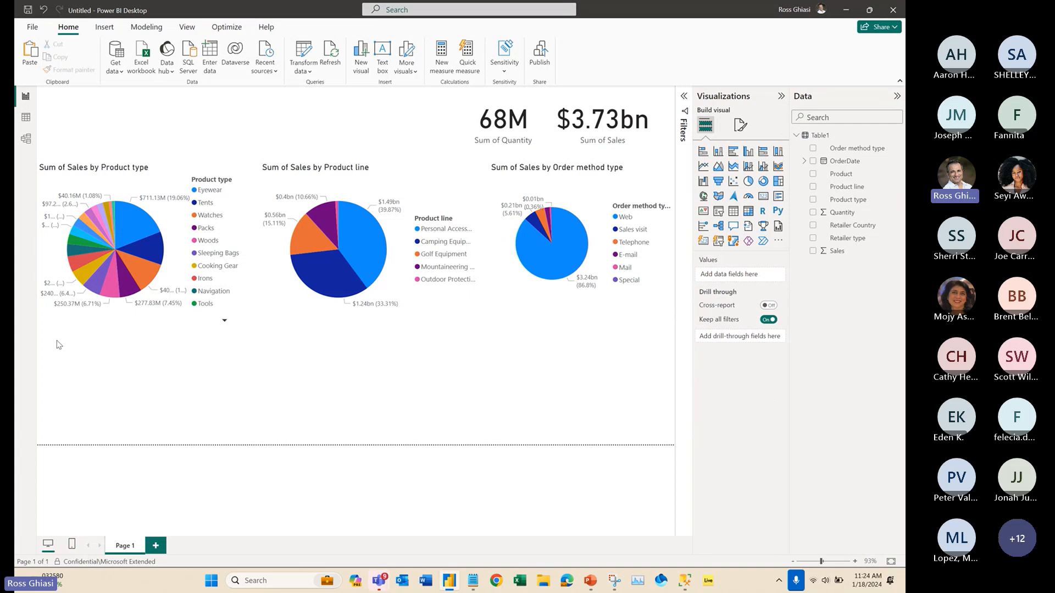
# - Cross-highlight the page by the Telephone order method and clear that selection again
pyautogui.moveTo(57, 341); pyautogui.dragTo(682, 463)
pyautogui.moveTo(64, 351); pyautogui.dragTo(759, 454)
pyautogui.click(628, 245)
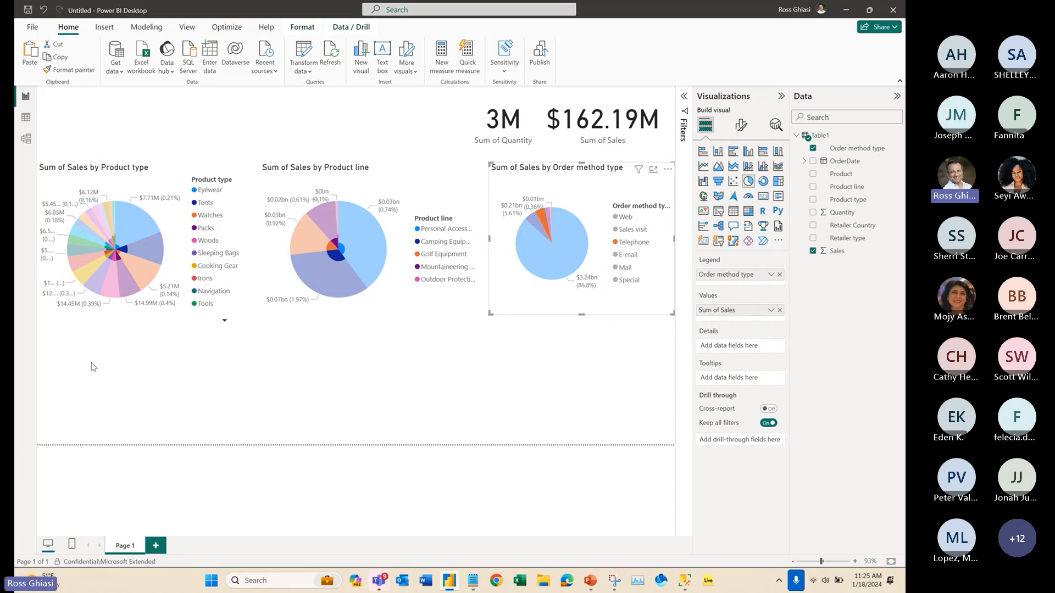
pyautogui.click(634, 243)
pyautogui.click(377, 370)
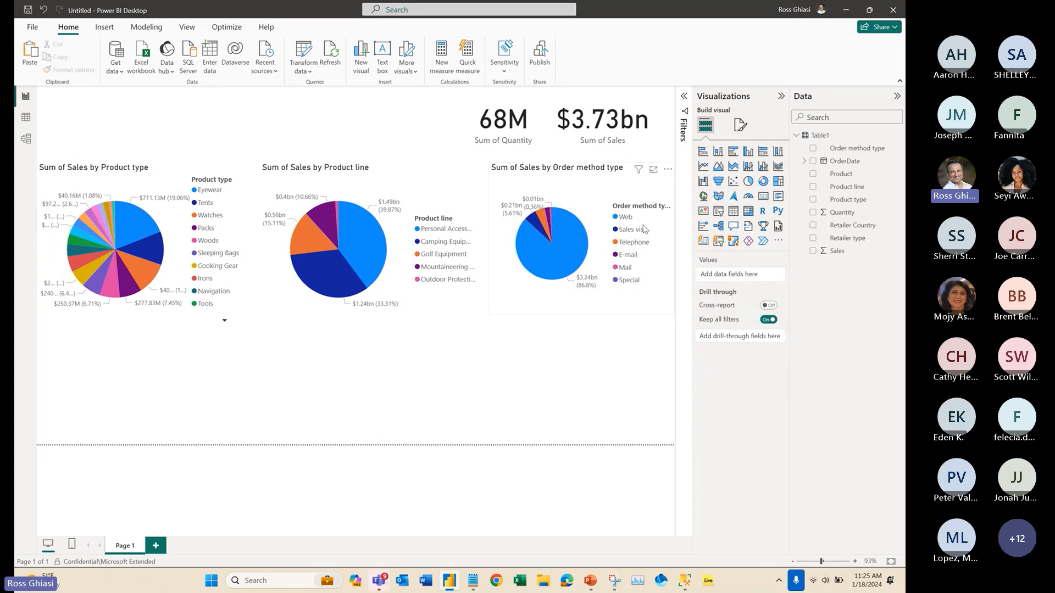
# - Add a table visual below the pie charts, stretch it to the full page width and lower its upper edge slightly
pyautogui.click(734, 211)
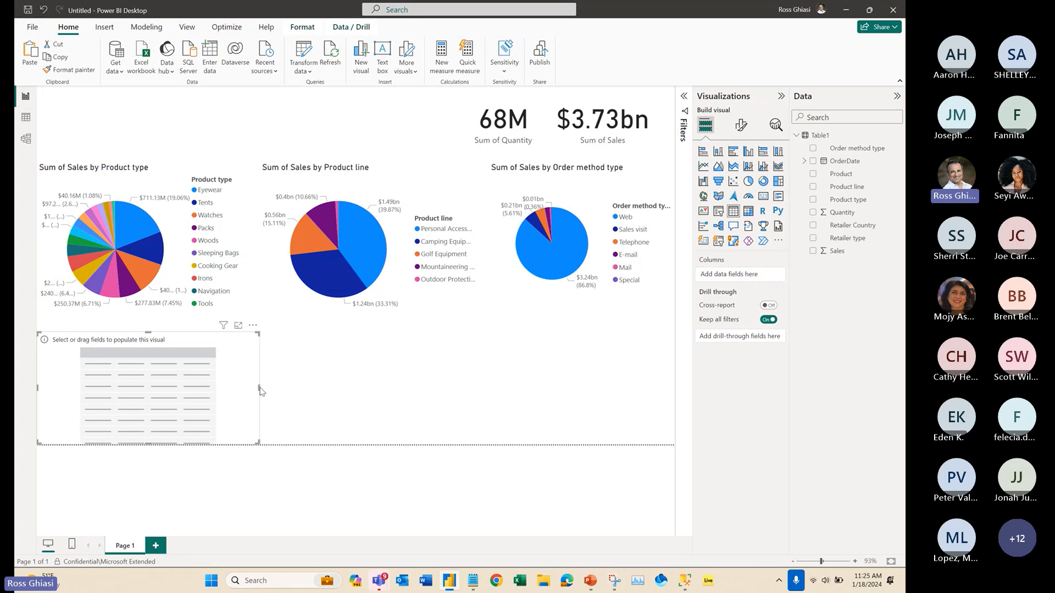
pyautogui.moveTo(259, 388); pyautogui.dragTo(772, 402)
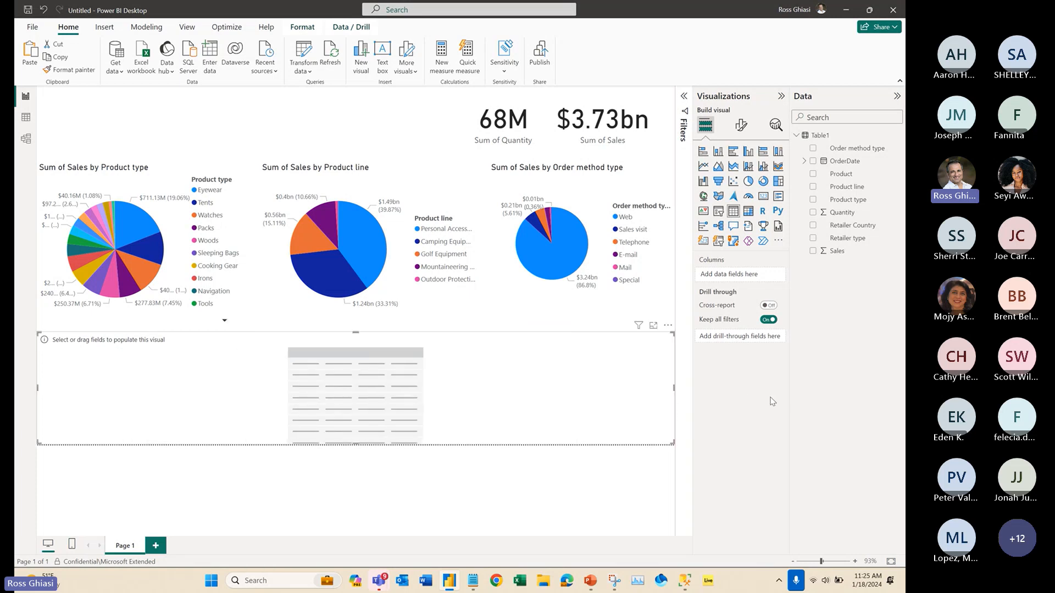
pyautogui.moveTo(355, 332); pyautogui.dragTo(355, 352)
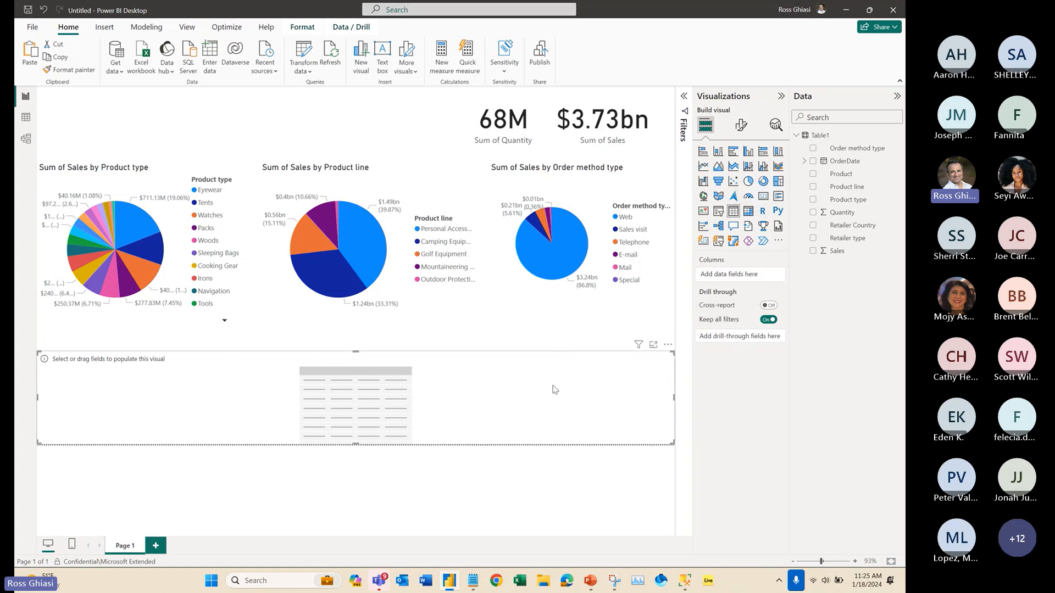
# - Add Product, Product line, Sales, Retailer type, Retailer Country and Quantity as columns of the new table
pyautogui.click(813, 174)
pyautogui.click(813, 188)
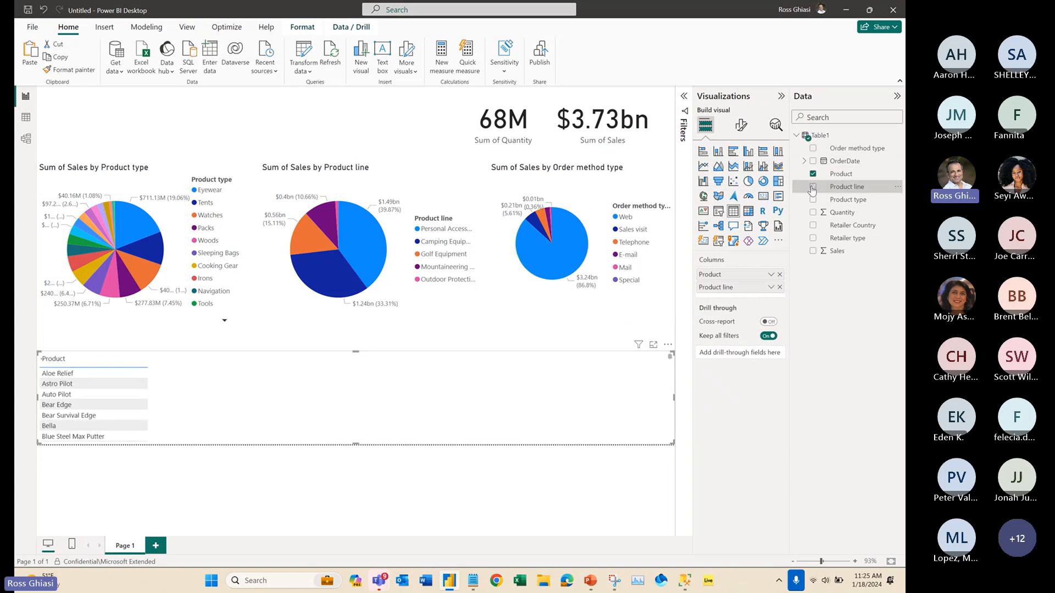
pyautogui.click(813, 252)
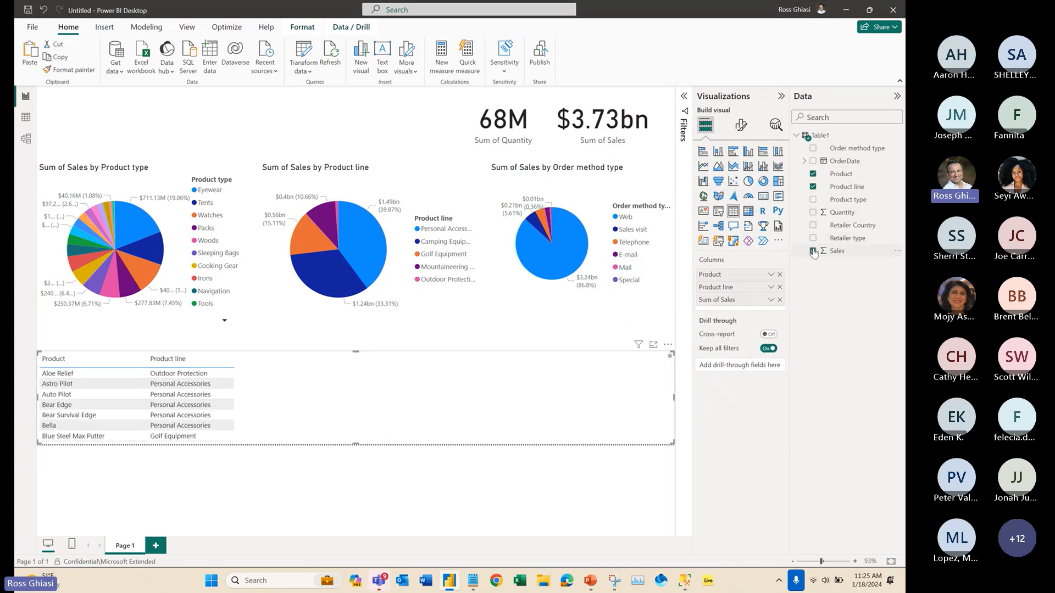
pyautogui.click(813, 238)
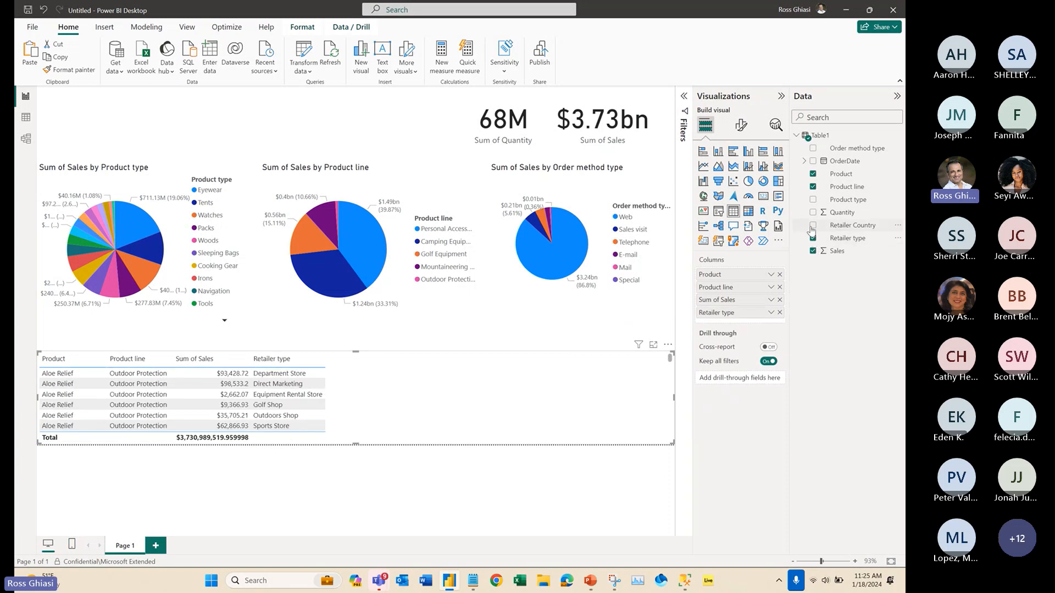
pyautogui.click(813, 226)
pyautogui.click(813, 213)
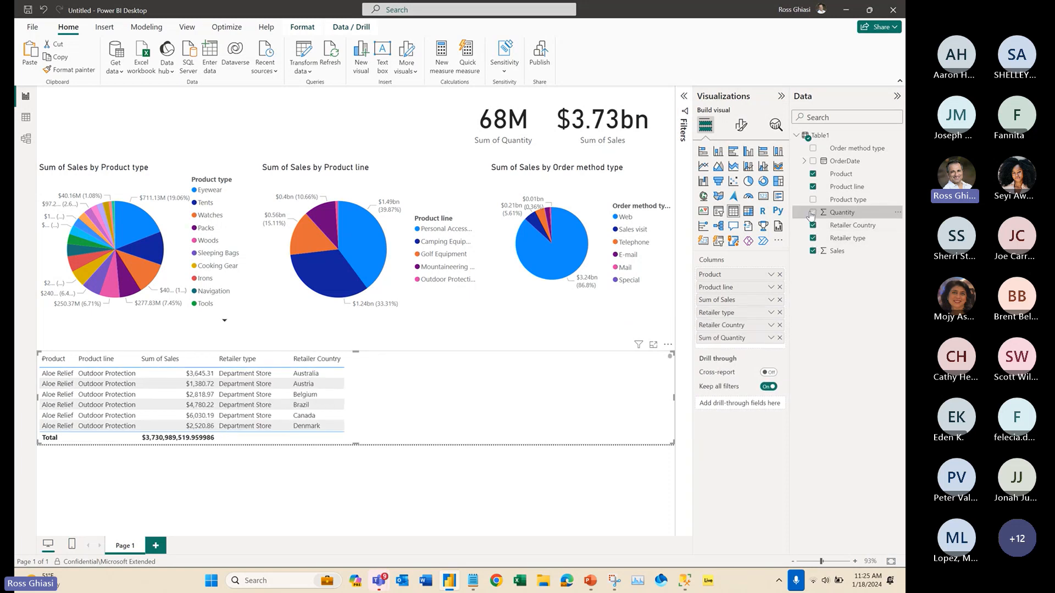
# - Add Order method type, Product type and the OrderDate hierarchy to the table and widen its Product column slightly
pyautogui.click(812, 148)
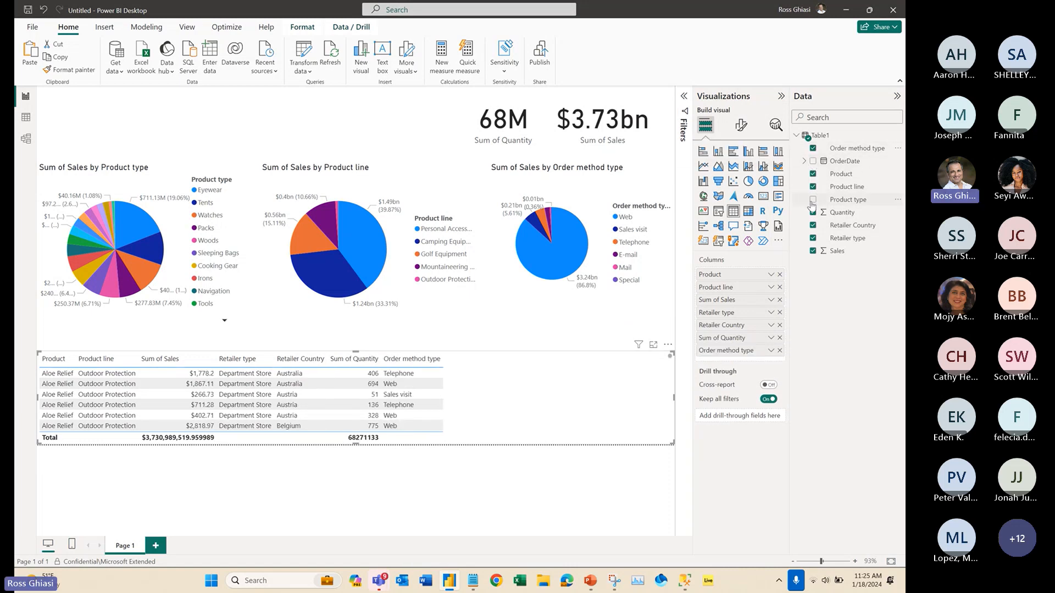
pyautogui.click(813, 200)
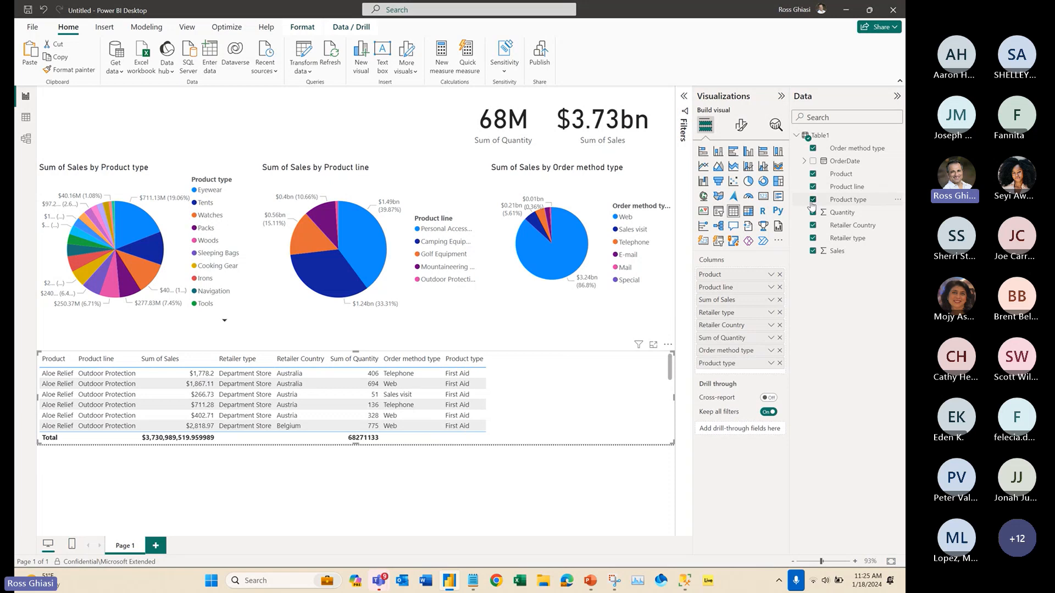
pyautogui.click(813, 161)
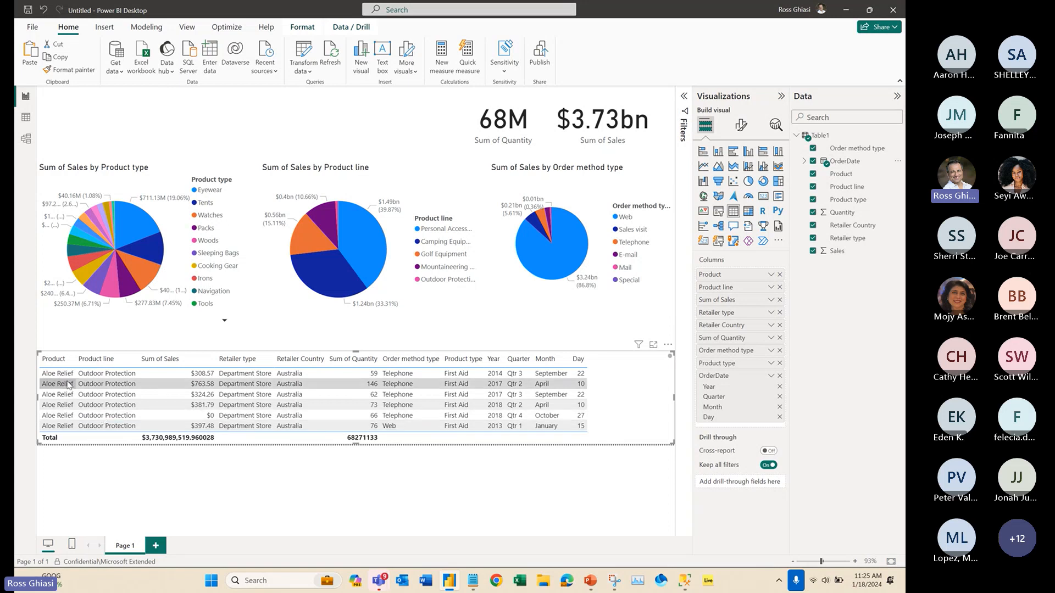
pyautogui.moveTo(74, 363); pyautogui.dragTo(88, 364)
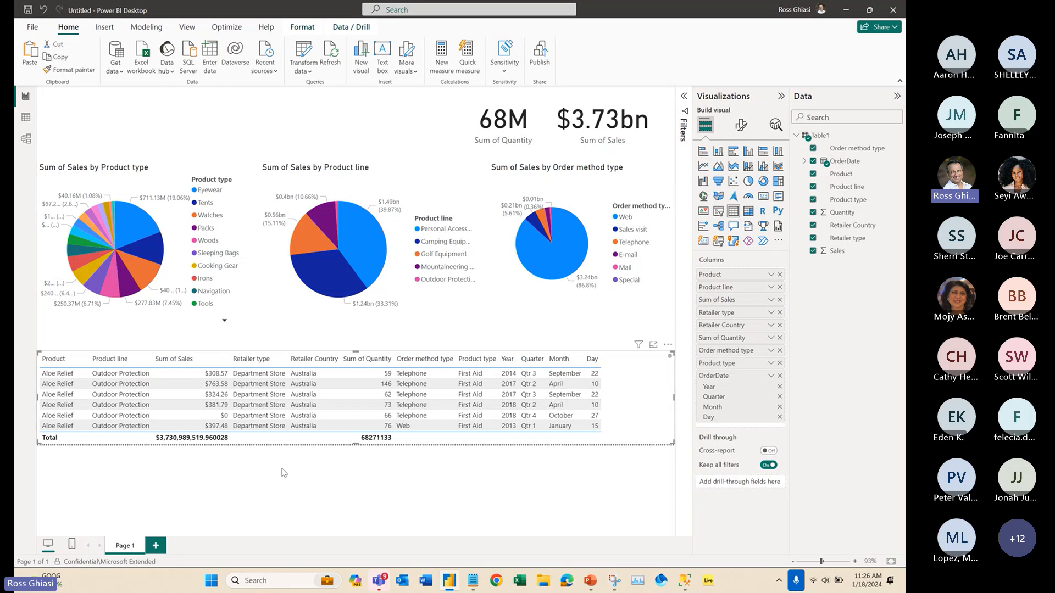
# - Set the Sales field's currency format to 0 decimal places
pyautogui.click(838, 253)
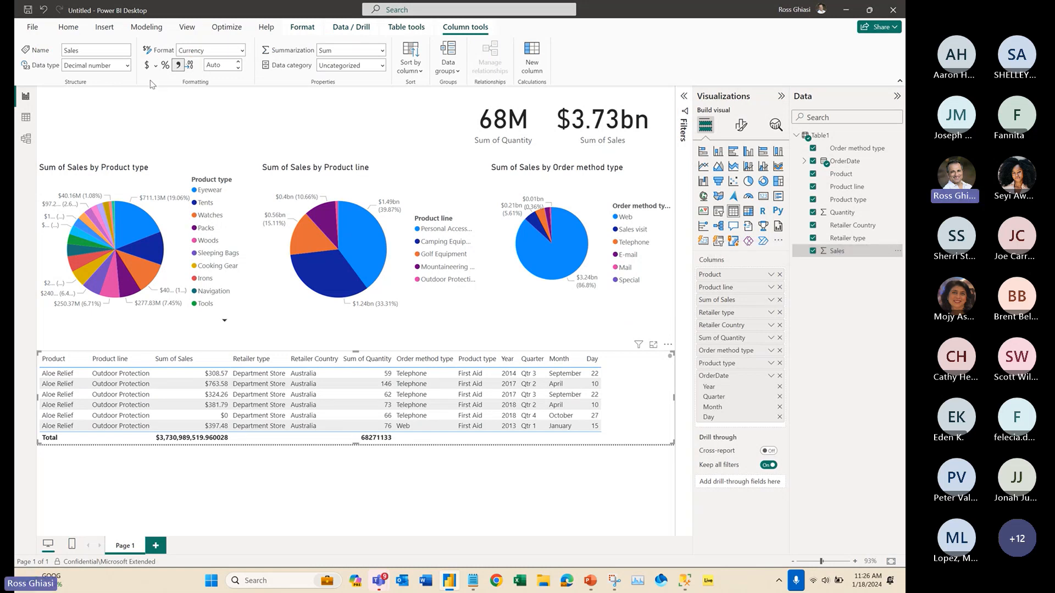
pyautogui.click(222, 64)
pyautogui.click(244, 118)
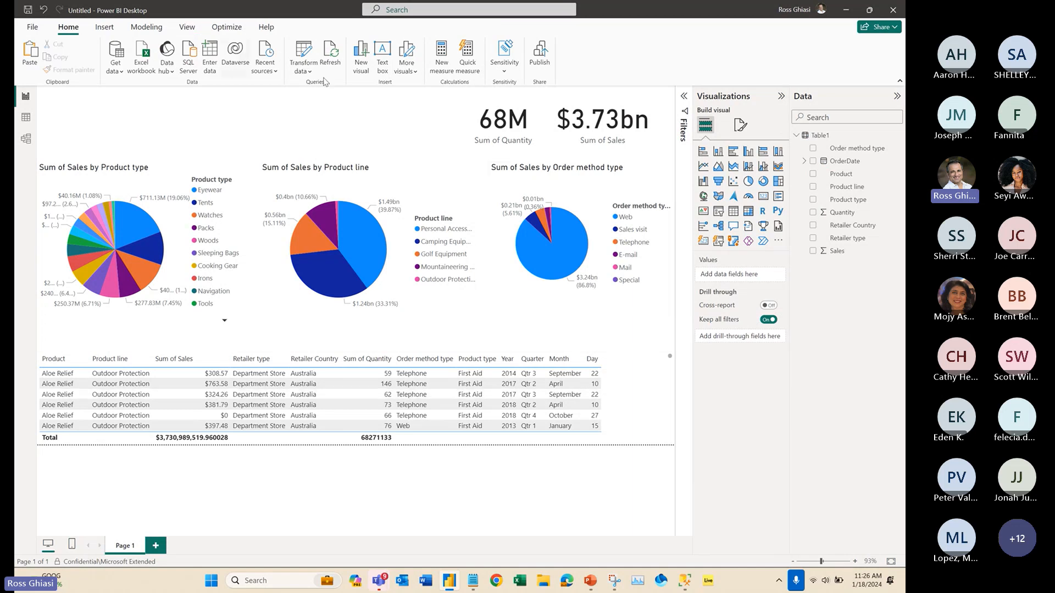
pyautogui.click(844, 253)
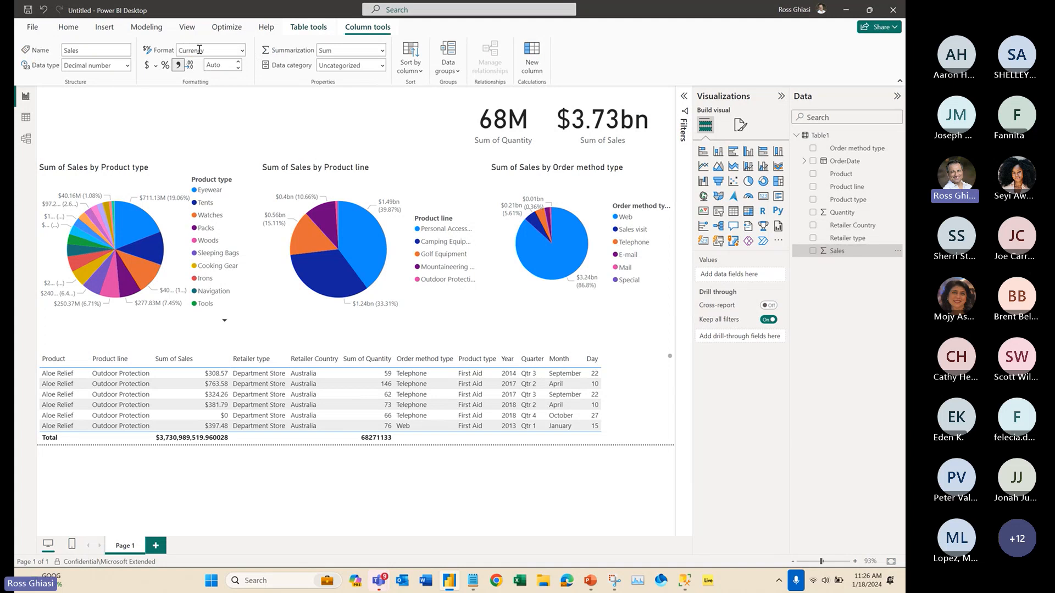
pyautogui.click(218, 66)
pyautogui.write('0')
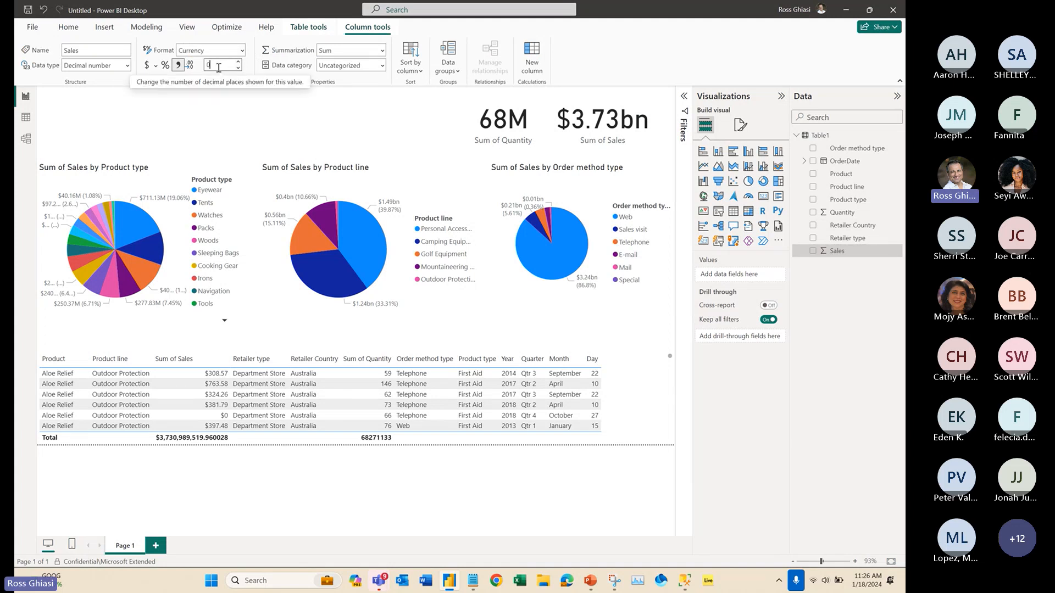
pyautogui.press('Return')
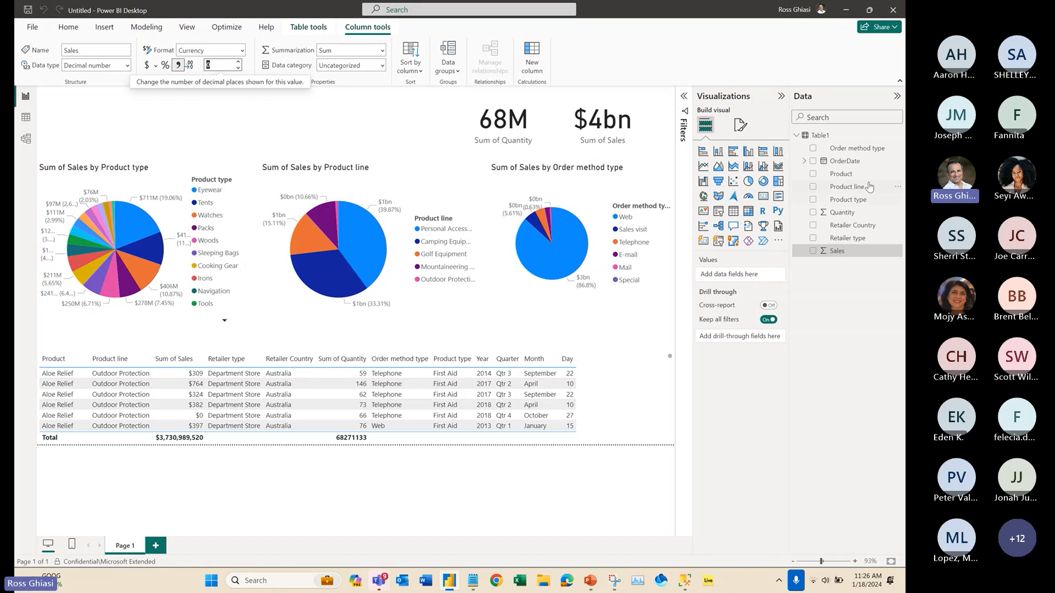
# - Turn on the thousands separator for the Quantity field and deselect it
pyautogui.click(853, 214)
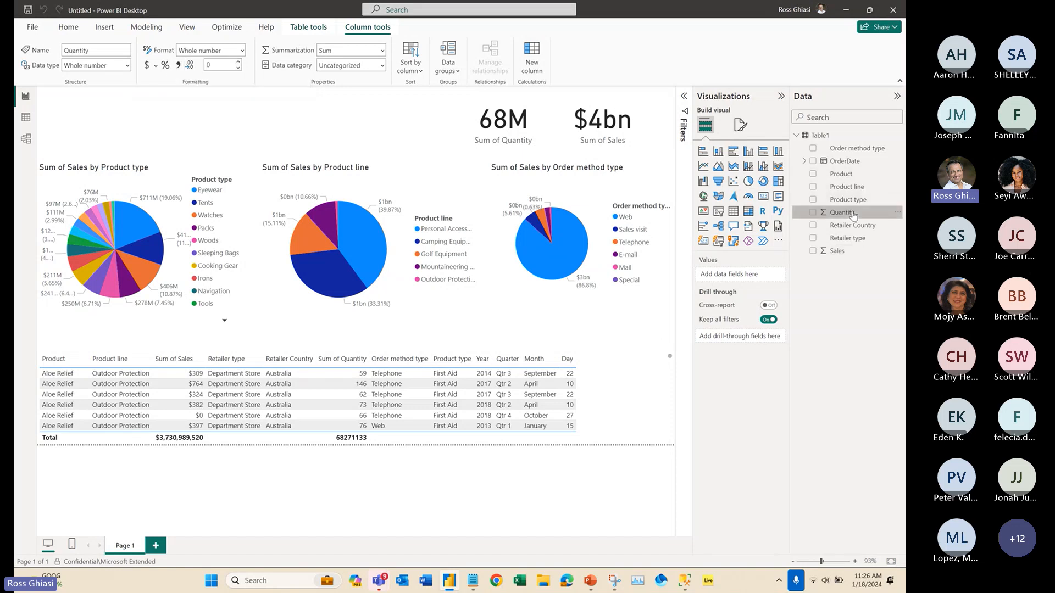
pyautogui.click(180, 70)
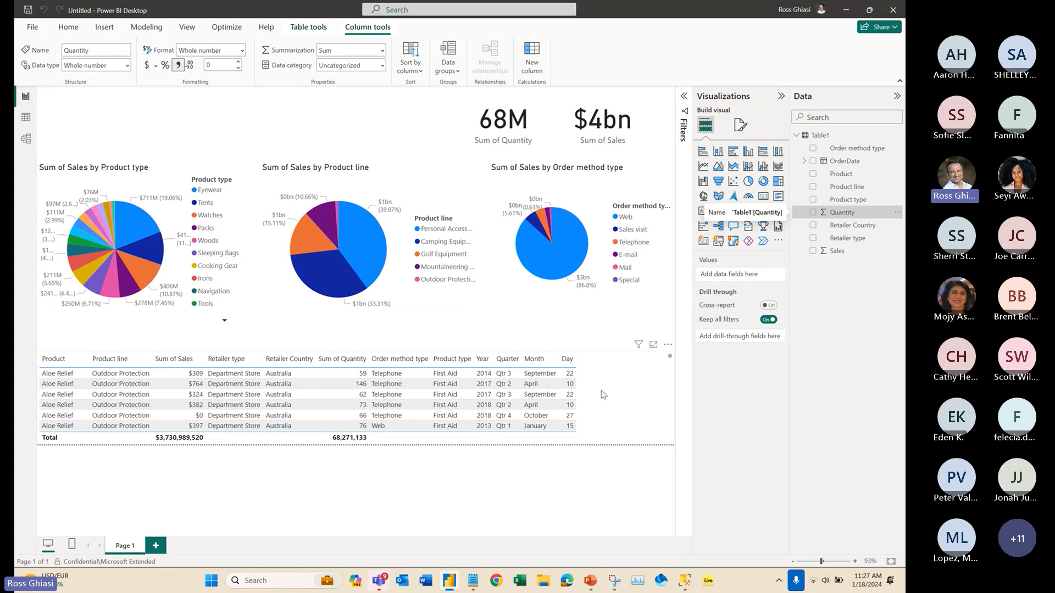
pyautogui.click(245, 121)
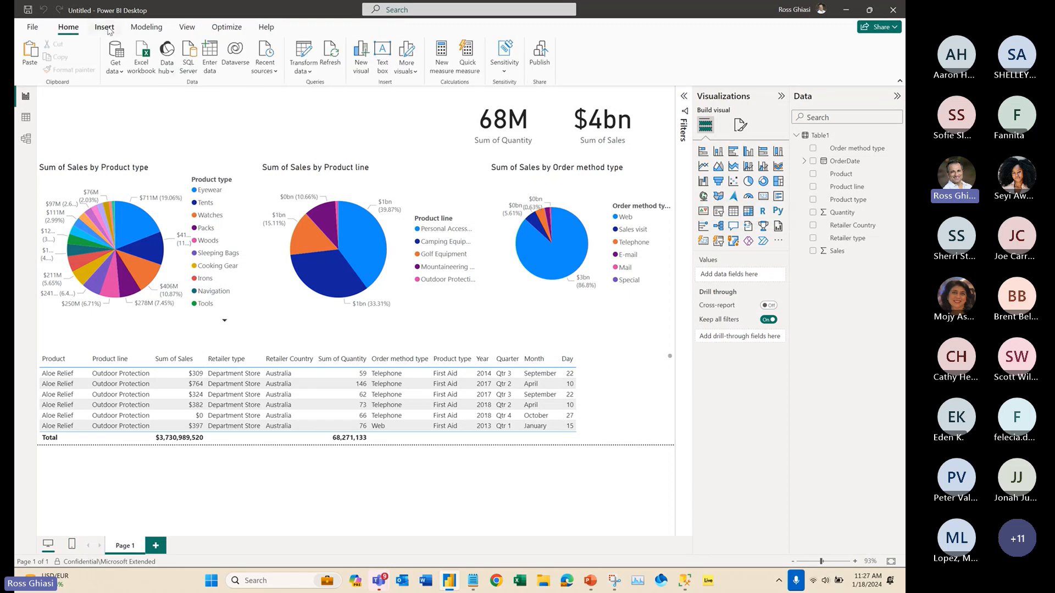
# - Insert a text box reading "Sales Overview" at font size 24 above the charts and reduce its height to fit the text
pyautogui.click(383, 55)
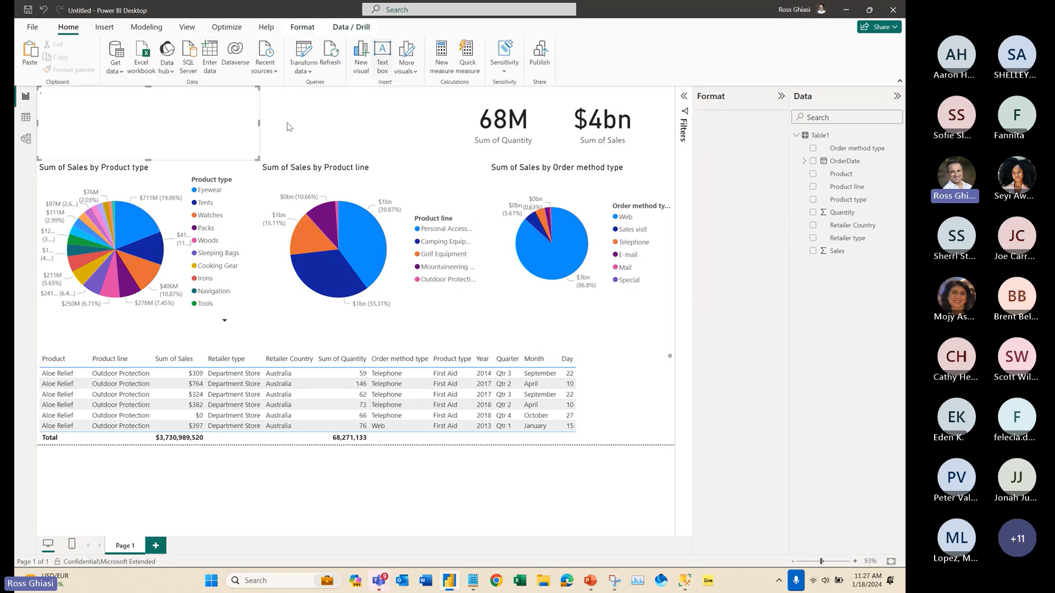
pyautogui.click(146, 118)
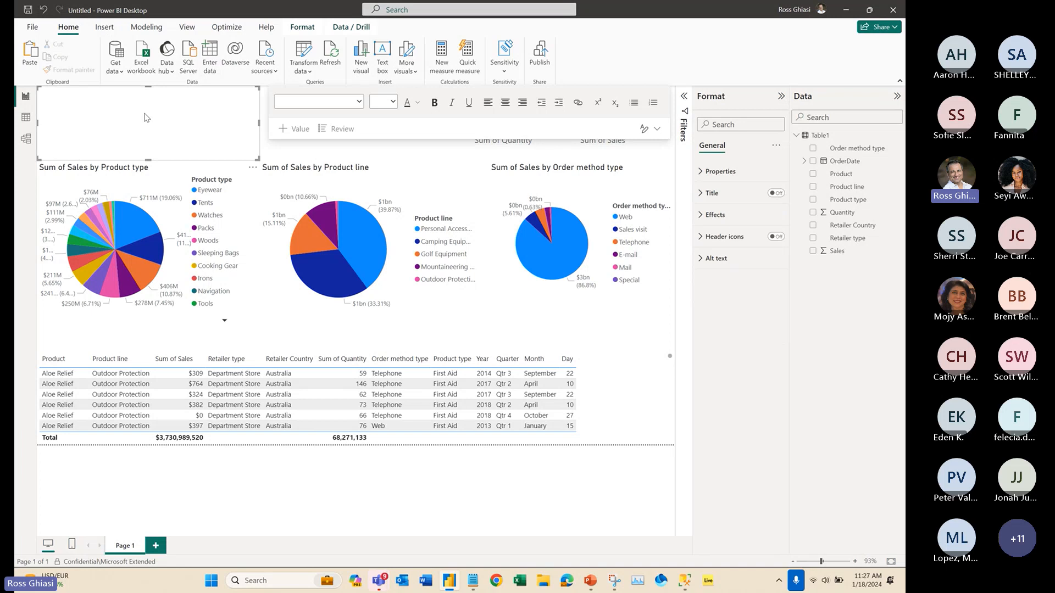
pyautogui.click(91, 105)
pyautogui.click(392, 102)
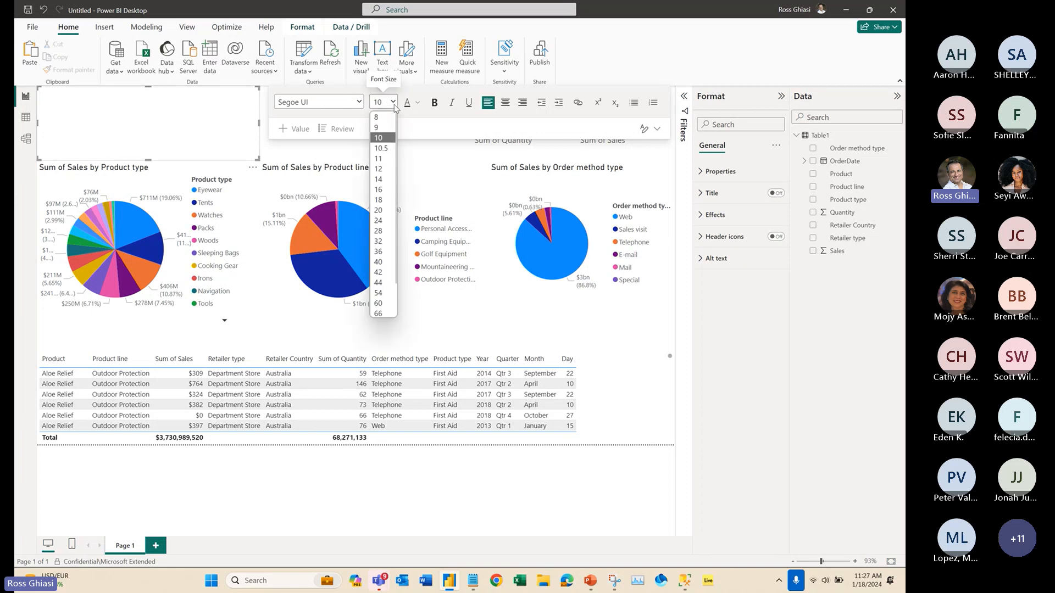
pyautogui.click(388, 220)
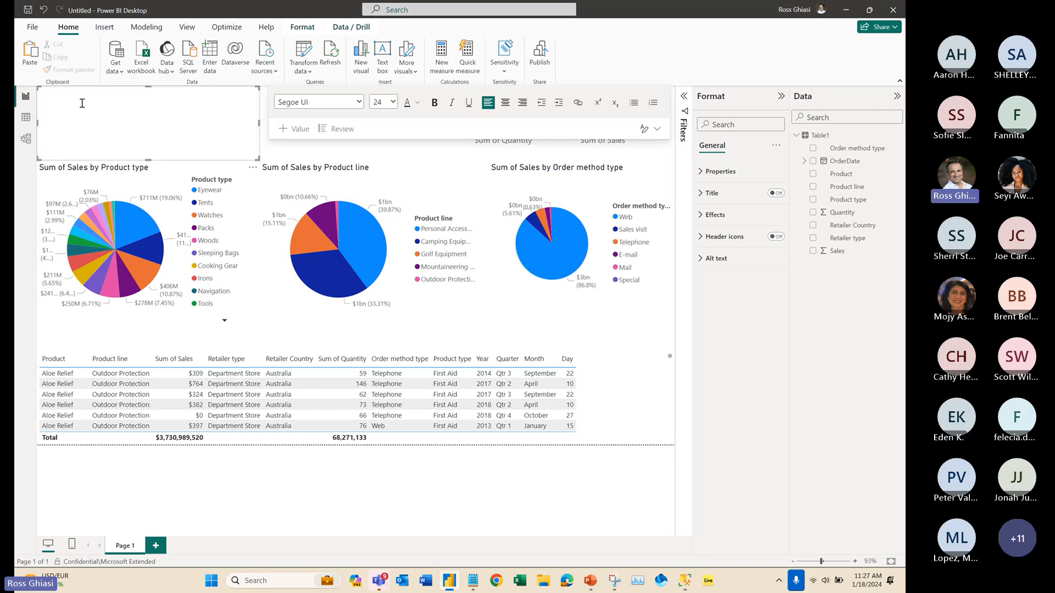
pyautogui.write('Sales Overview')
pyautogui.moveTo(150, 159); pyautogui.dragTo(152, 125)
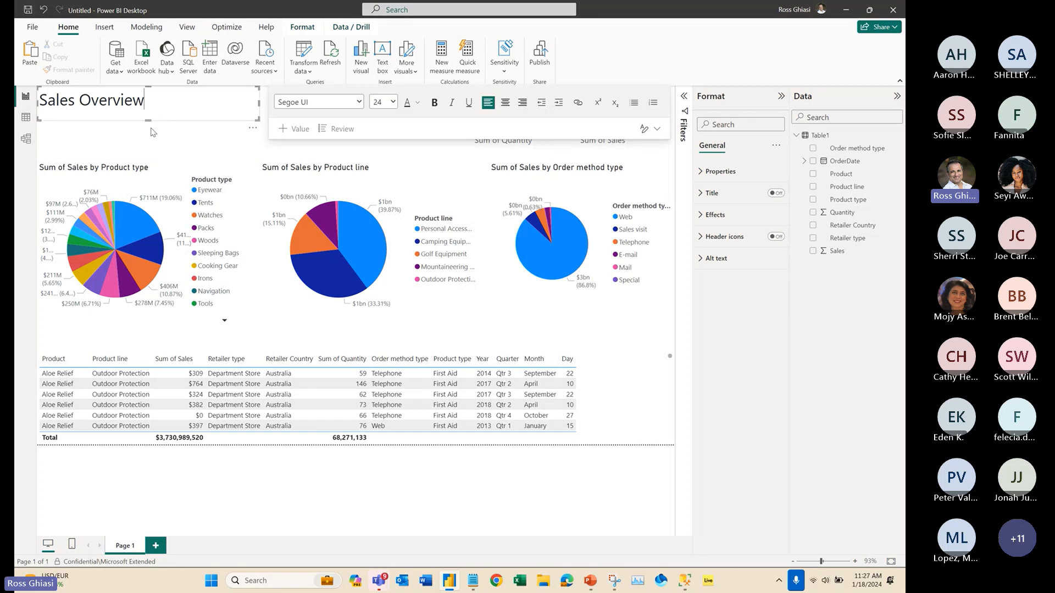
pyautogui.click(341, 127)
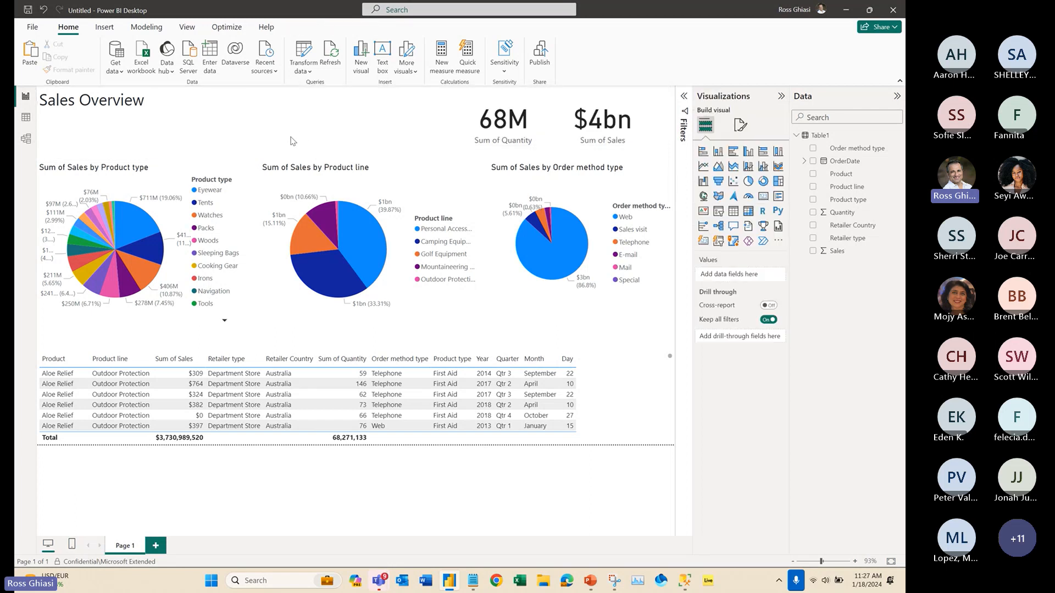
# - Make the "Sales Overview" title bold at font size 36 and enlarge its text box slightly in height to fit
pyautogui.click(134, 103)
pyautogui.hotkey('ctrl', 'a')
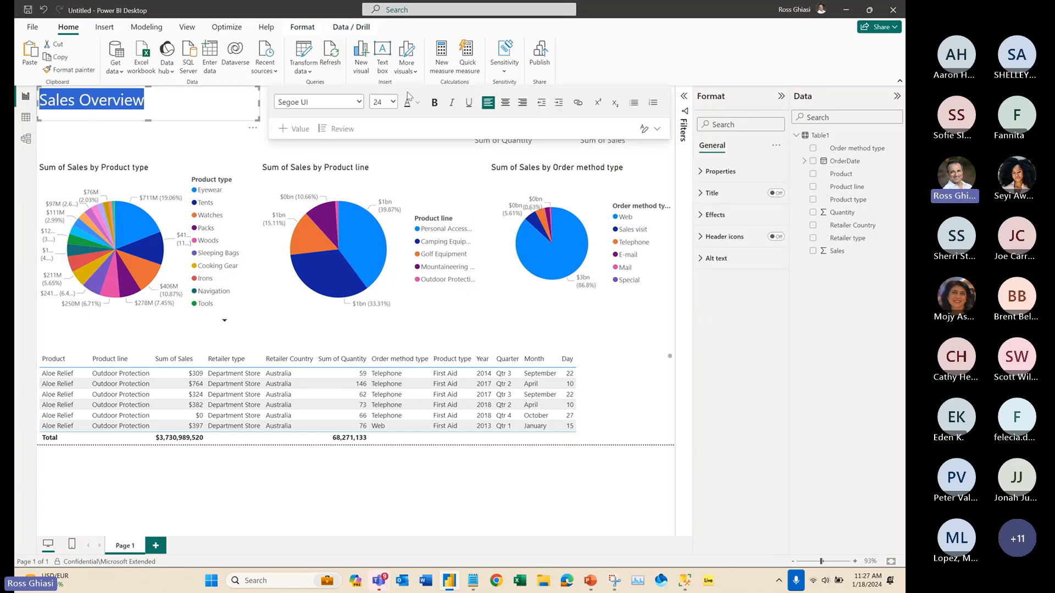
pyautogui.click(434, 104)
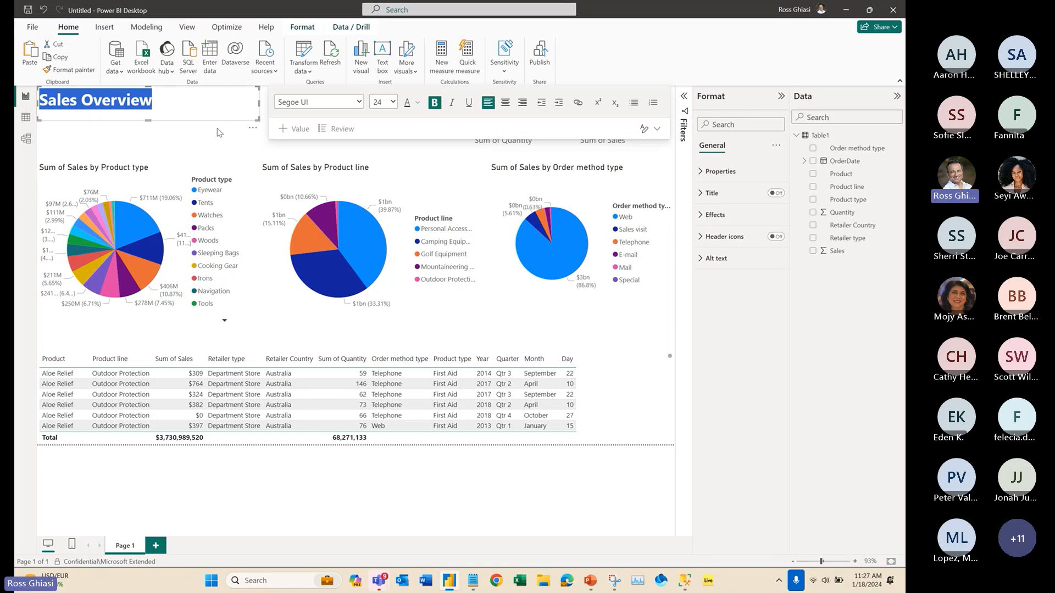
pyautogui.click(392, 102)
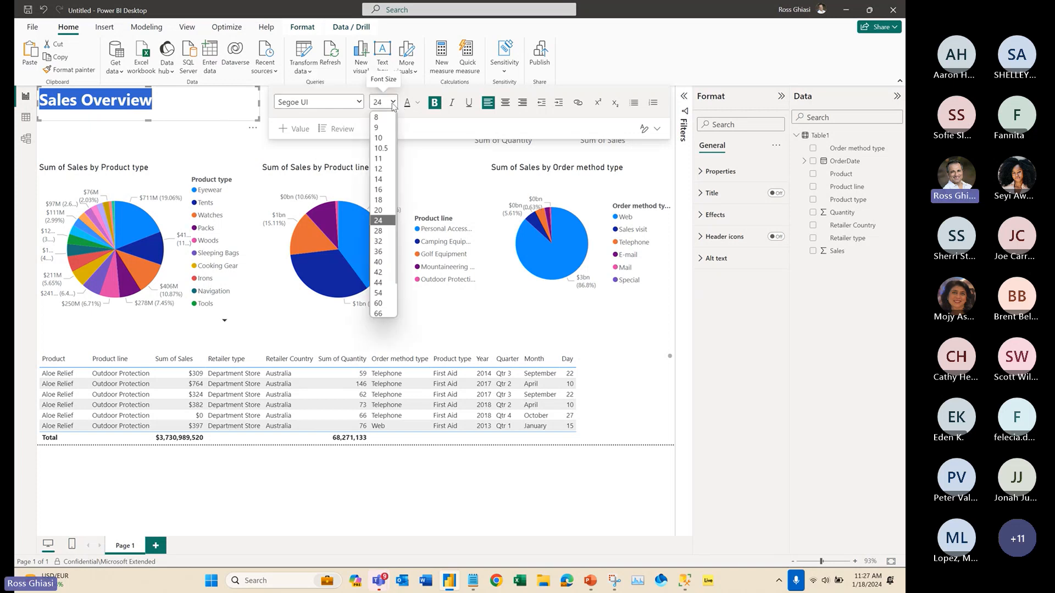
pyautogui.click(386, 252)
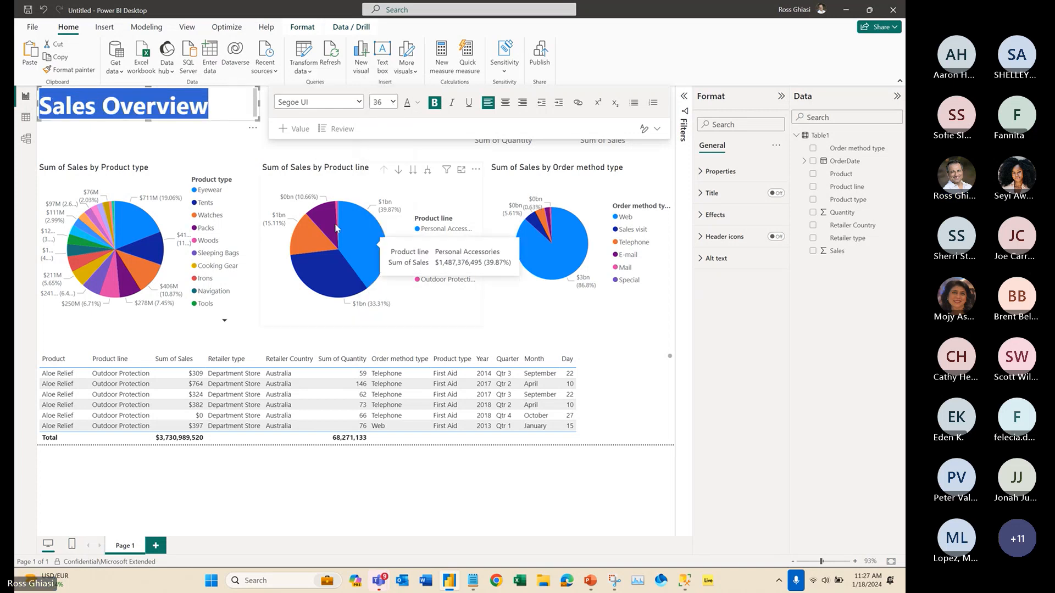
pyautogui.click(256, 125)
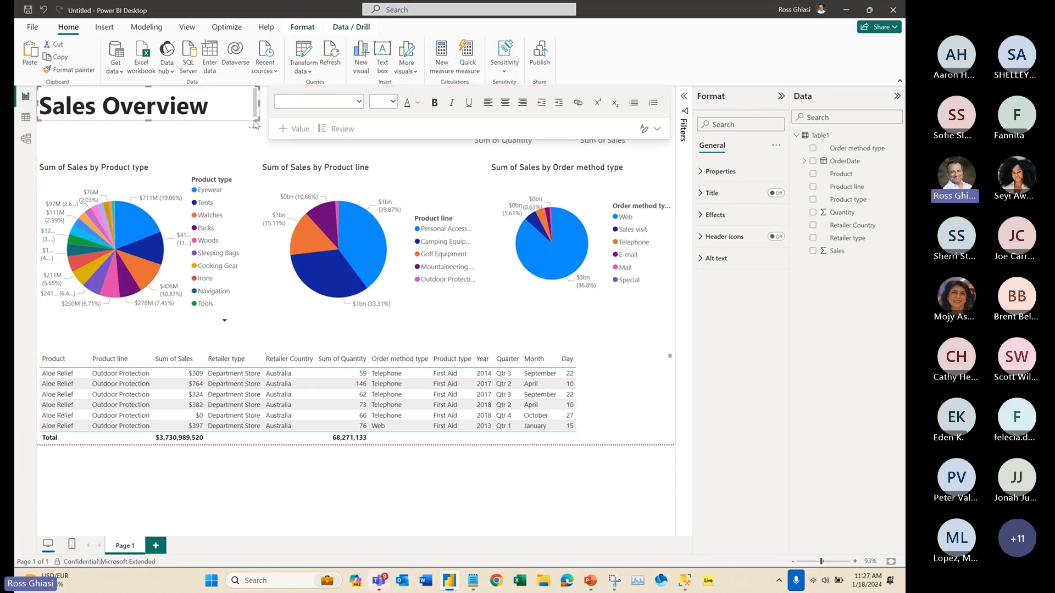
pyautogui.moveTo(257, 119)
pyautogui.mouseDown()
pyautogui.moveTo(269, 130)
pyautogui.moveTo(253, 125)
pyautogui.mouseUp()
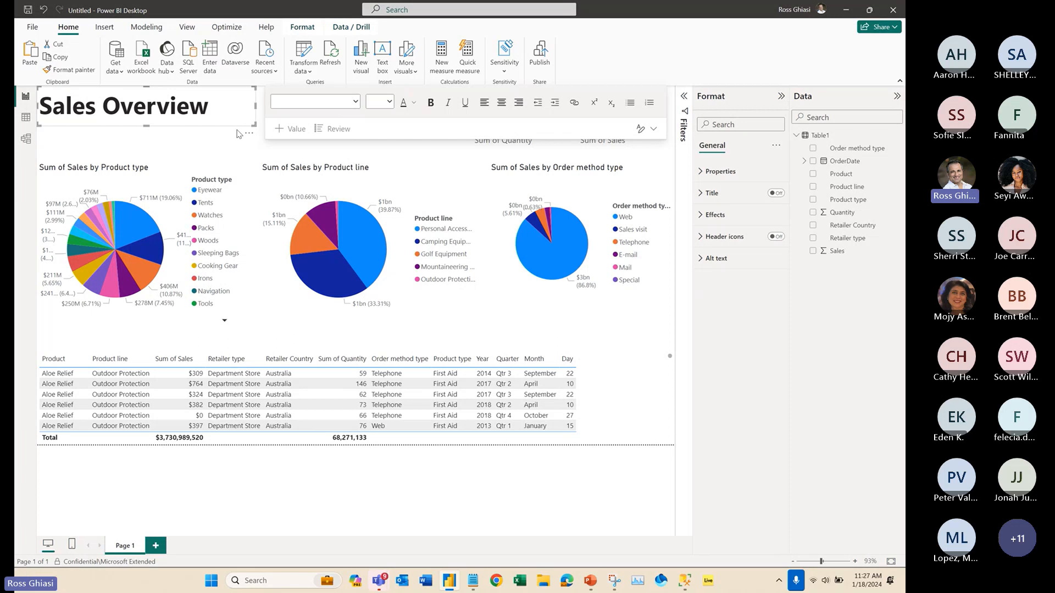
pyautogui.click(217, 140)
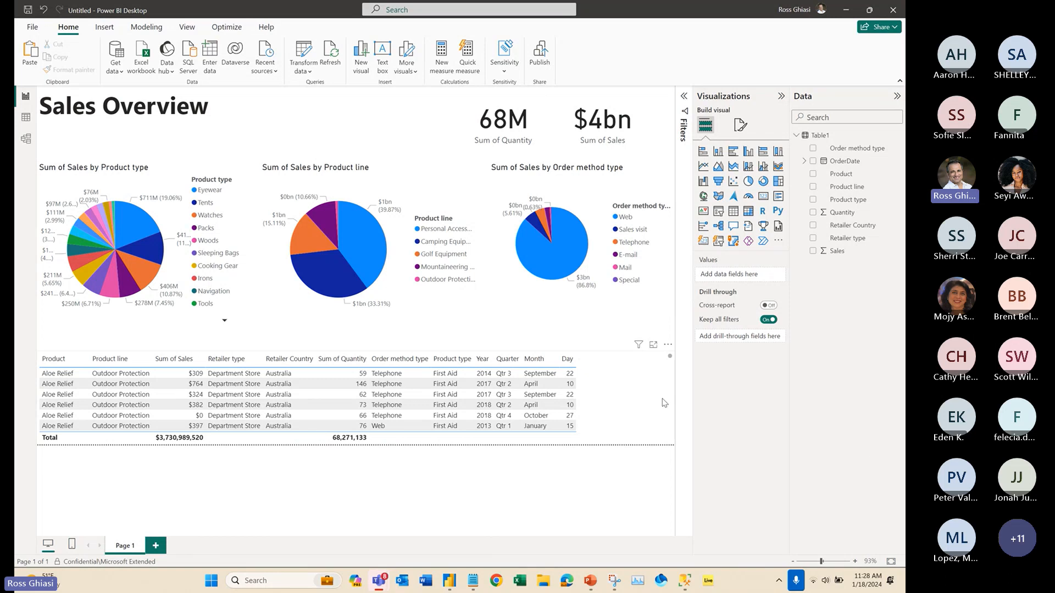
# - Highlight the Eyewear slice in the Product type pie chart and examine the filtered cards, charts and table rows
pyautogui.click(629, 416)
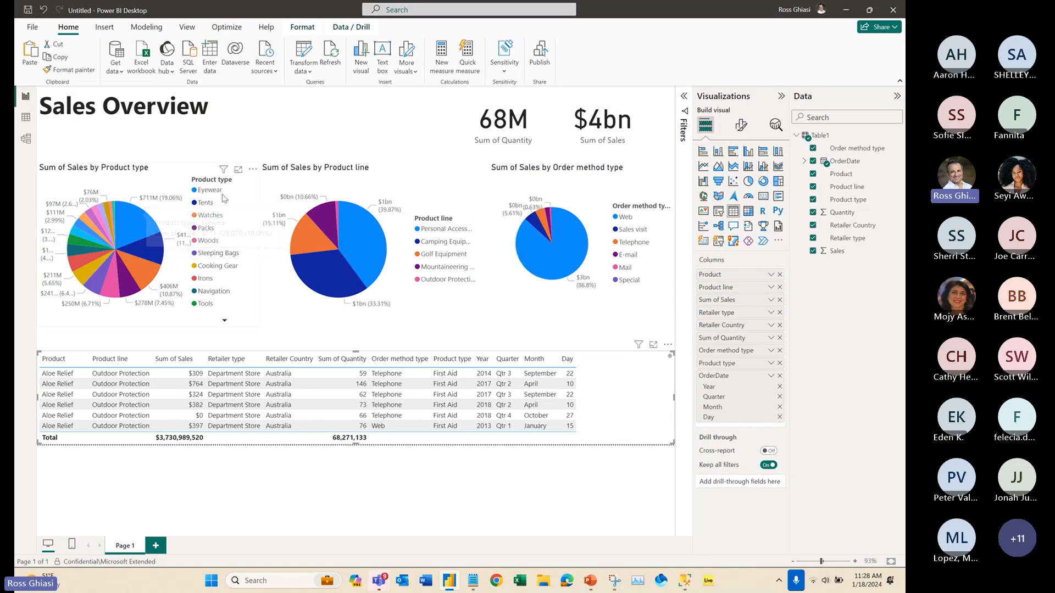
pyautogui.moveTo(149, 227)
pyautogui.click(138, 221)
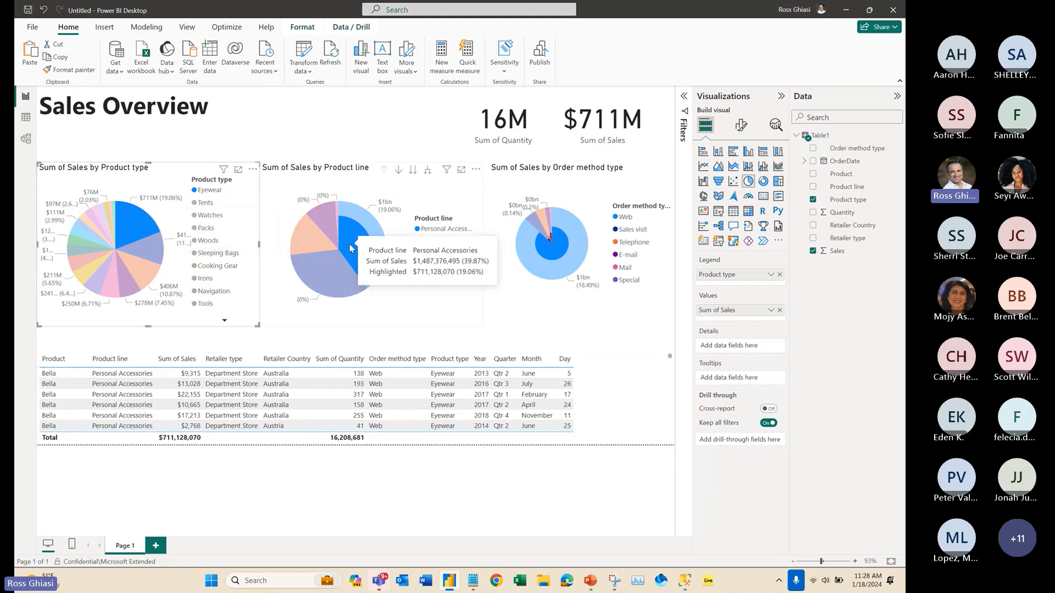
pyautogui.moveTo(572, 246)
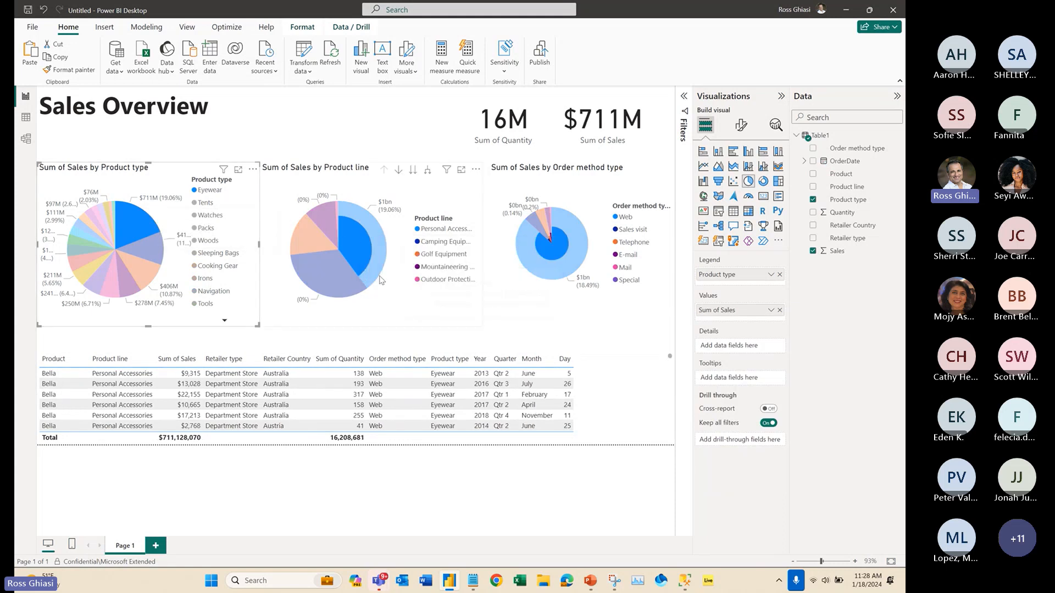
pyautogui.moveTo(155, 228)
pyautogui.scroll(-3, 599, 397)
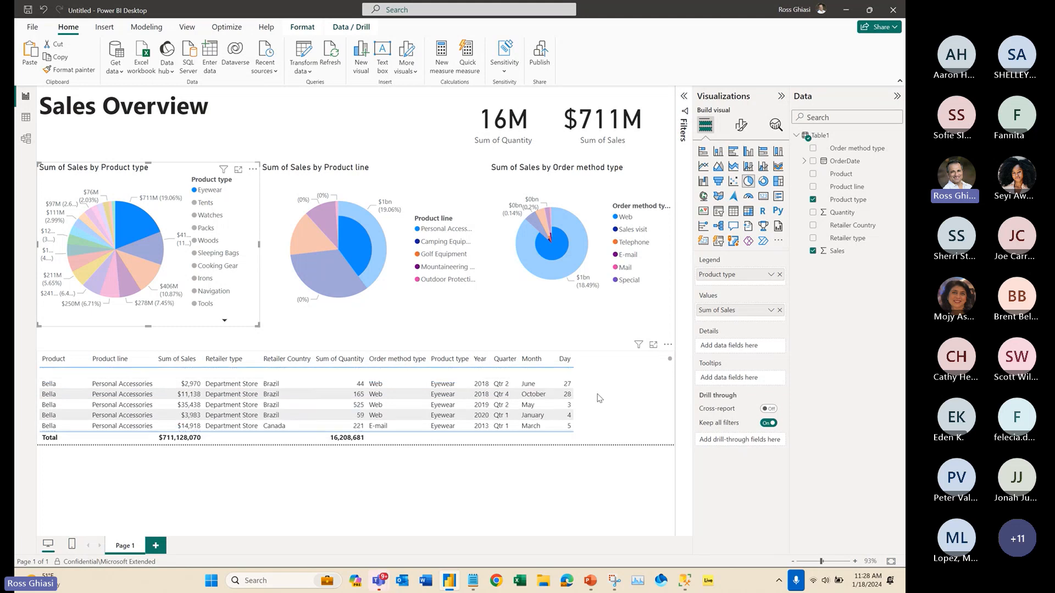
pyautogui.scroll(2, 599, 398)
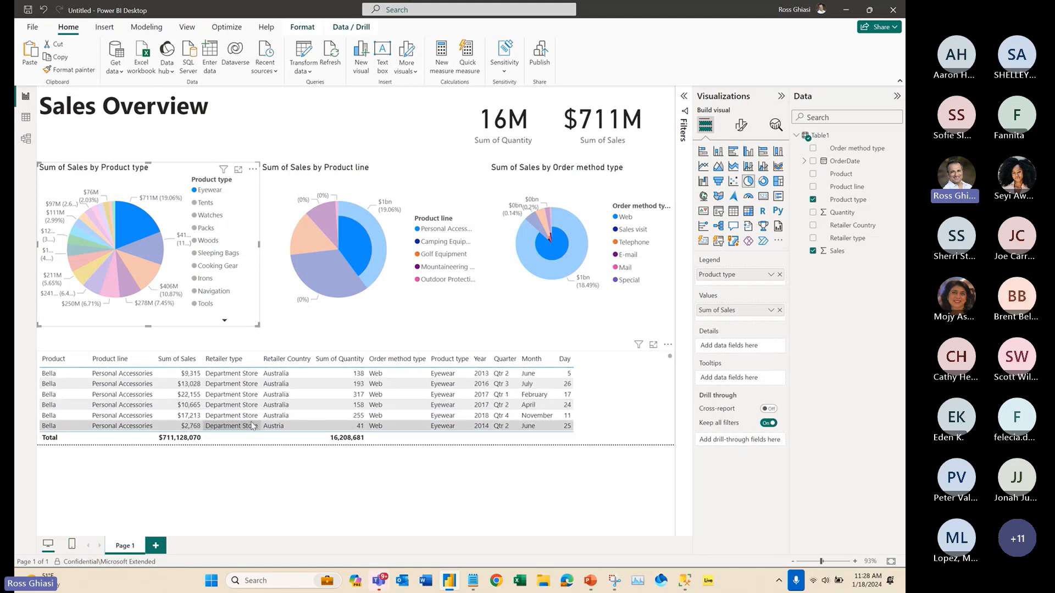
# - Move Product type directly after Product in the table's columns and clear the Eyewear highlight
pyautogui.click(618, 406)
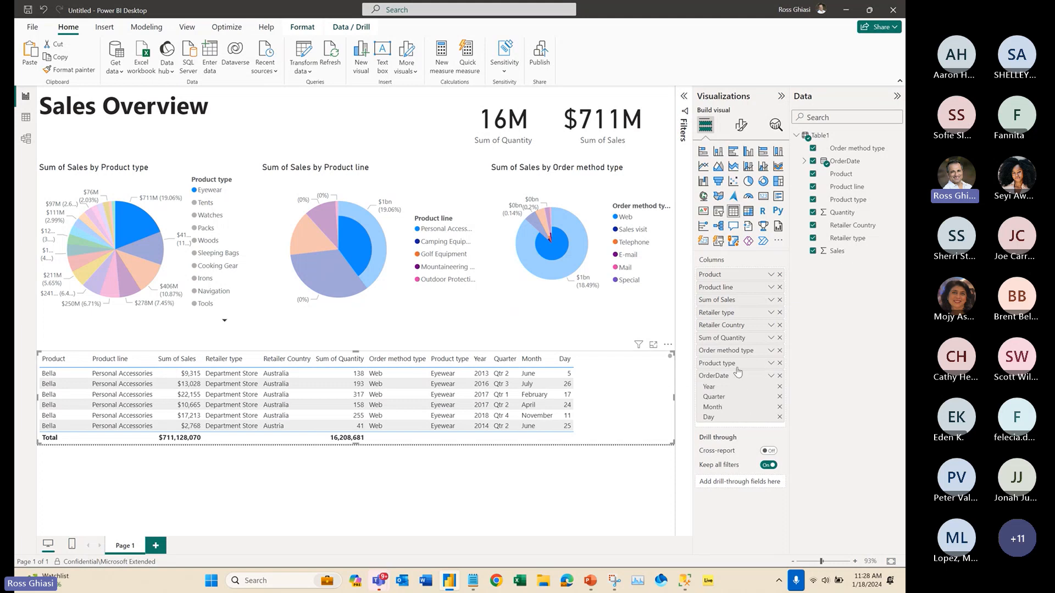
pyautogui.moveTo(737, 367); pyautogui.dragTo(734, 288)
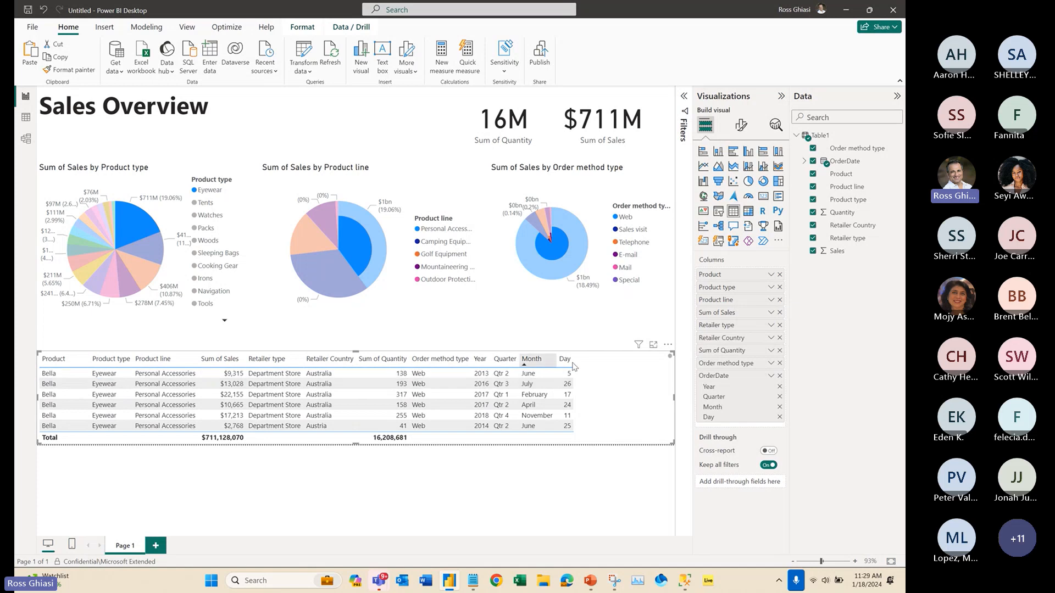
pyautogui.click(476, 333)
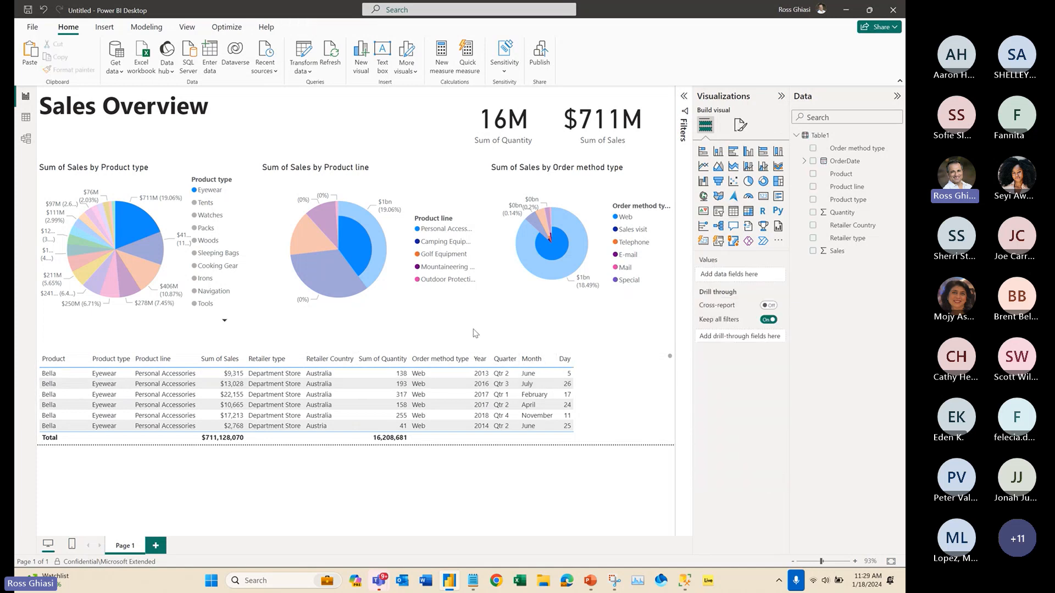
pyautogui.click(137, 223)
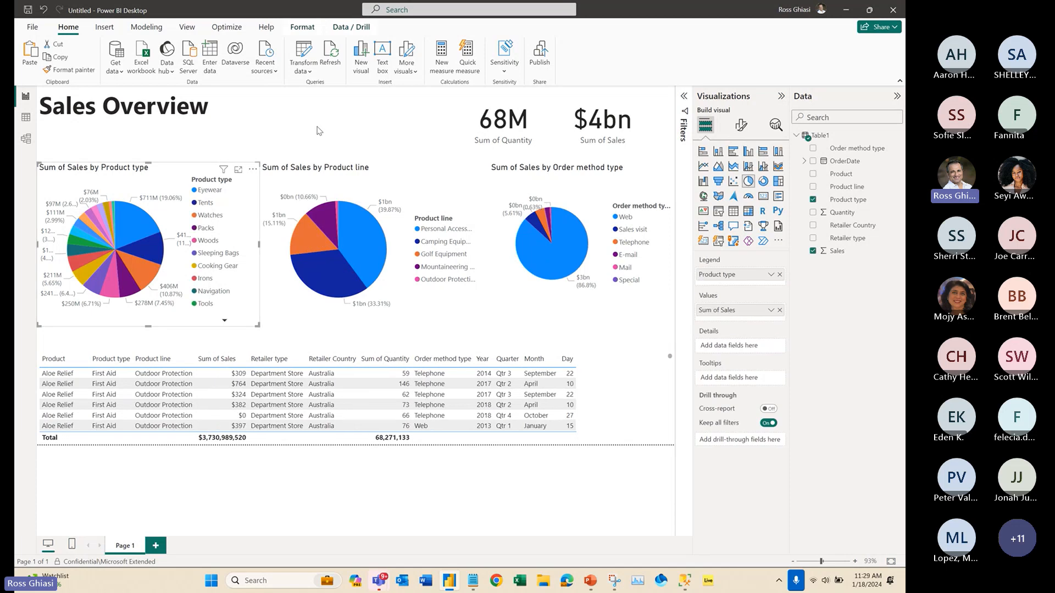
# - Move the three pie charts down slightly, keeping them aligned in one row above the table
pyautogui.click(636, 313)
pyautogui.moveTo(635, 314); pyautogui.dragTo(636, 326)
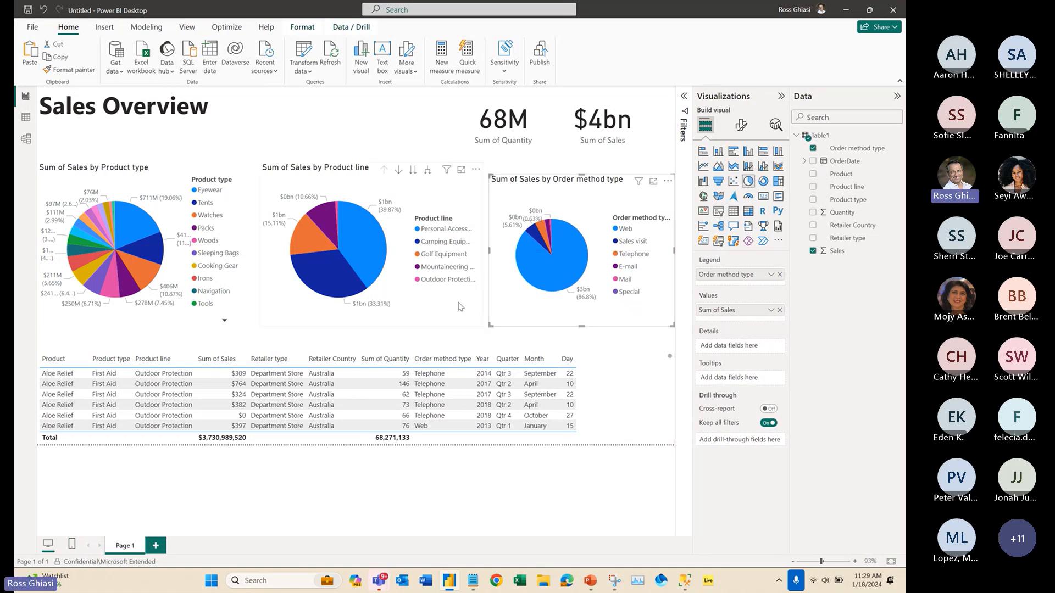
pyautogui.moveTo(461, 307); pyautogui.dragTo(463, 316)
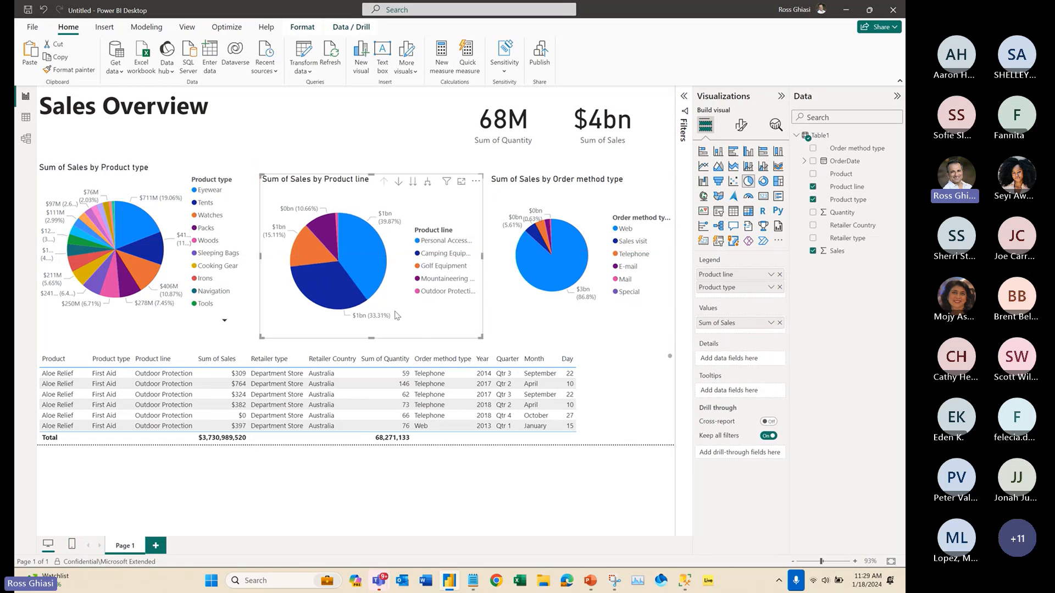
pyautogui.moveTo(187, 326); pyautogui.dragTo(188, 337)
pyautogui.click(346, 117)
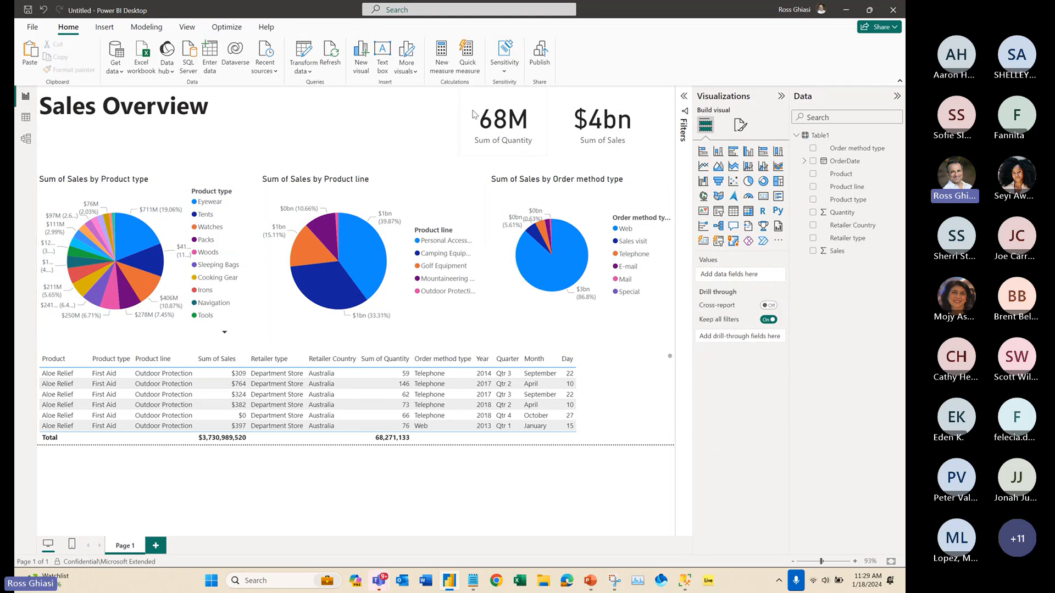
# - Narrow the Quantity and Sales cards from their left edges and shift the Quantity card right, closer to the Sales card
pyautogui.click(466, 127)
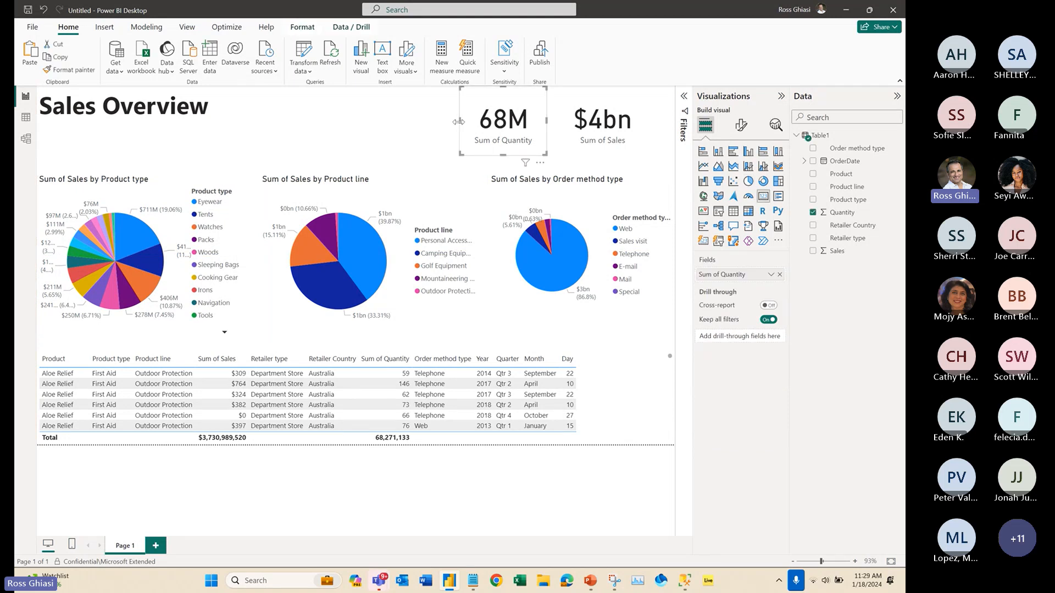
pyautogui.moveTo(458, 121); pyautogui.dragTo(462, 121)
pyautogui.click(543, 126)
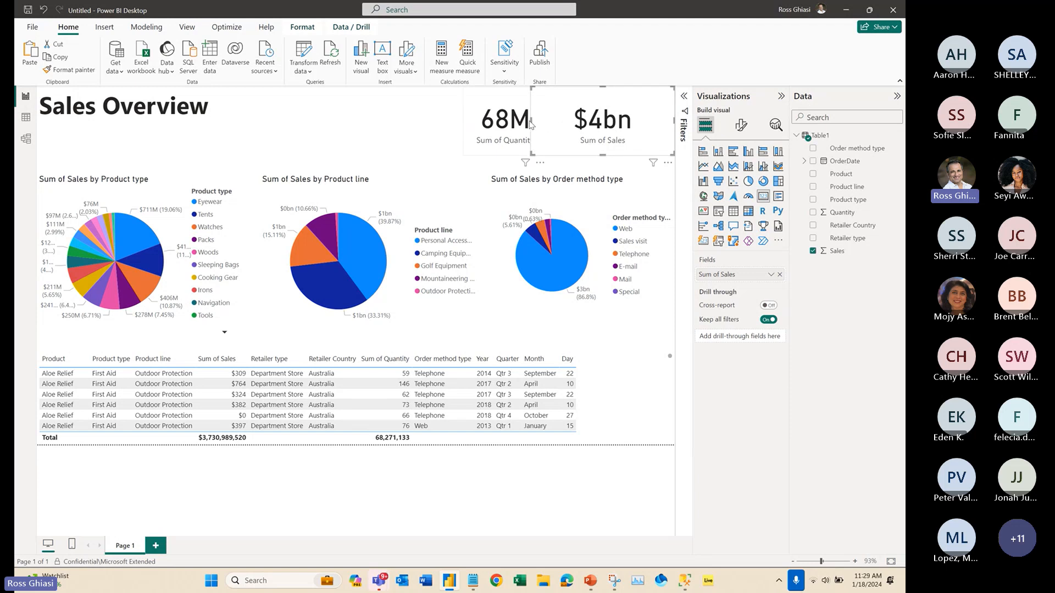
pyautogui.moveTo(532, 121); pyautogui.dragTo(574, 120)
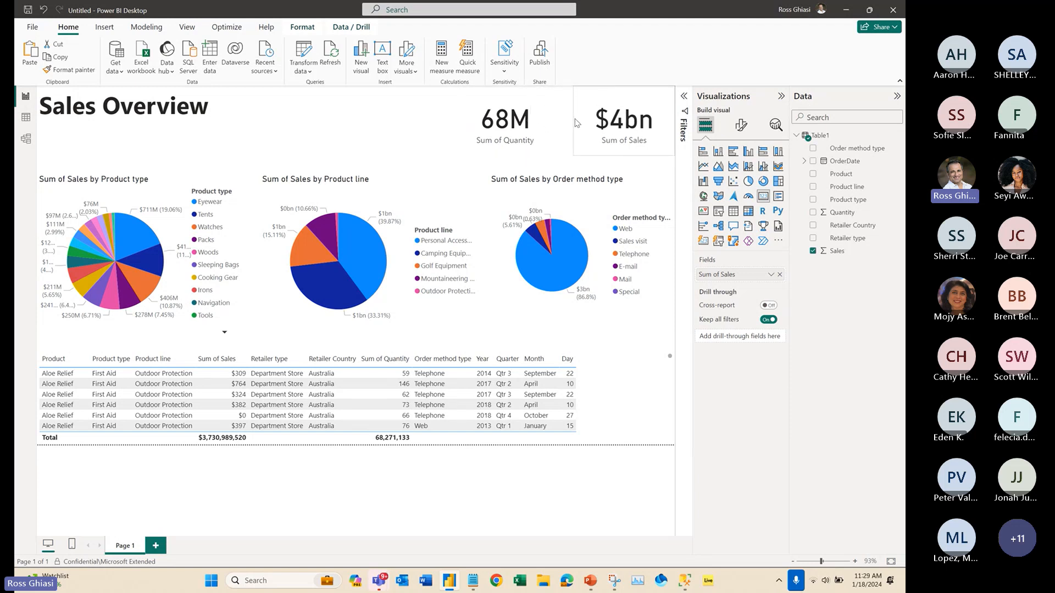
pyautogui.moveTo(505, 126); pyautogui.dragTo(525, 126)
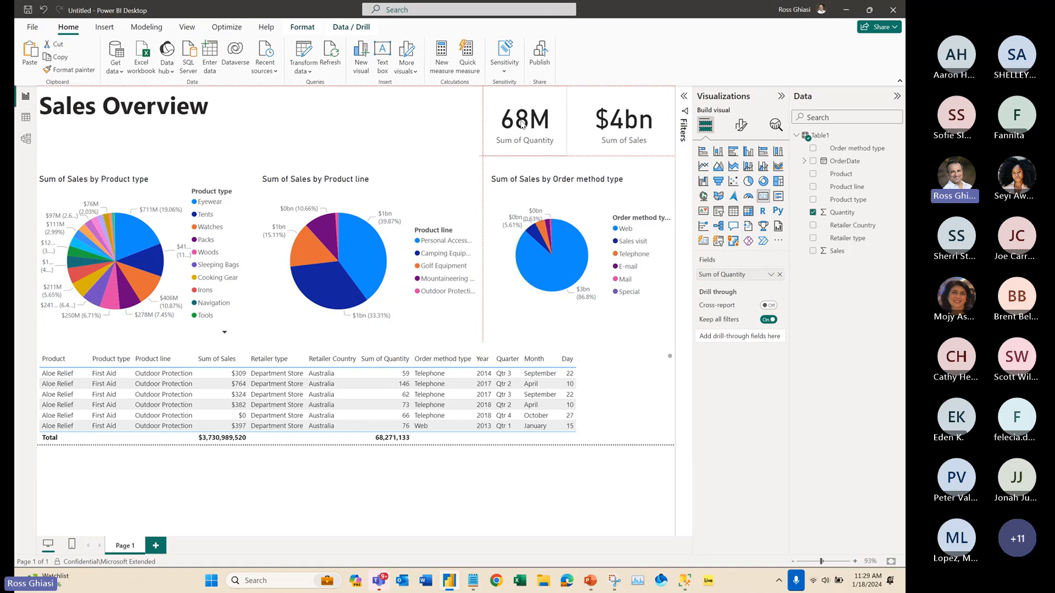
pyautogui.click(308, 116)
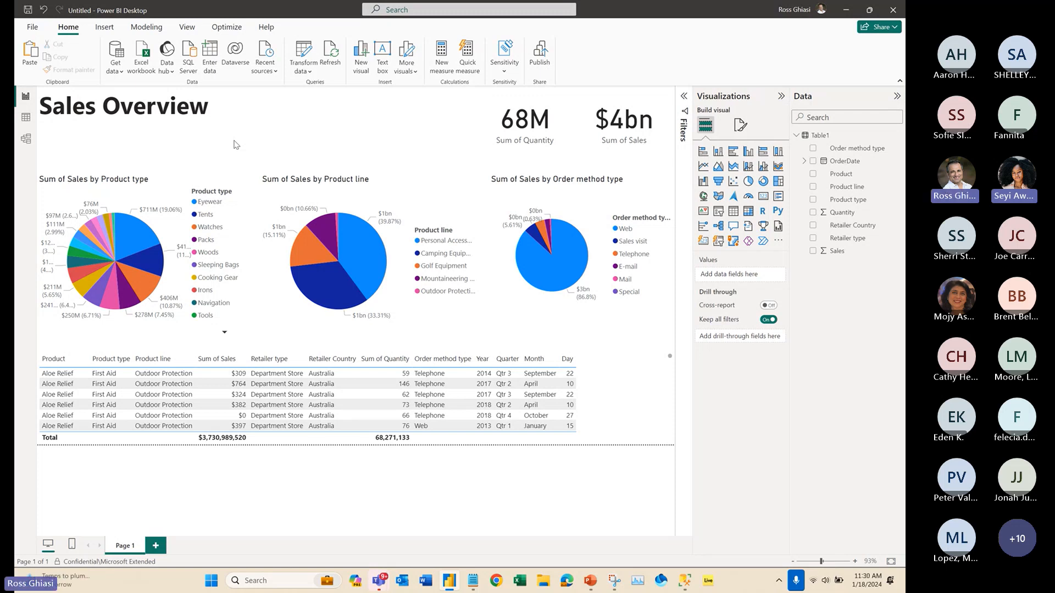
pyautogui.press('super+alt+k')
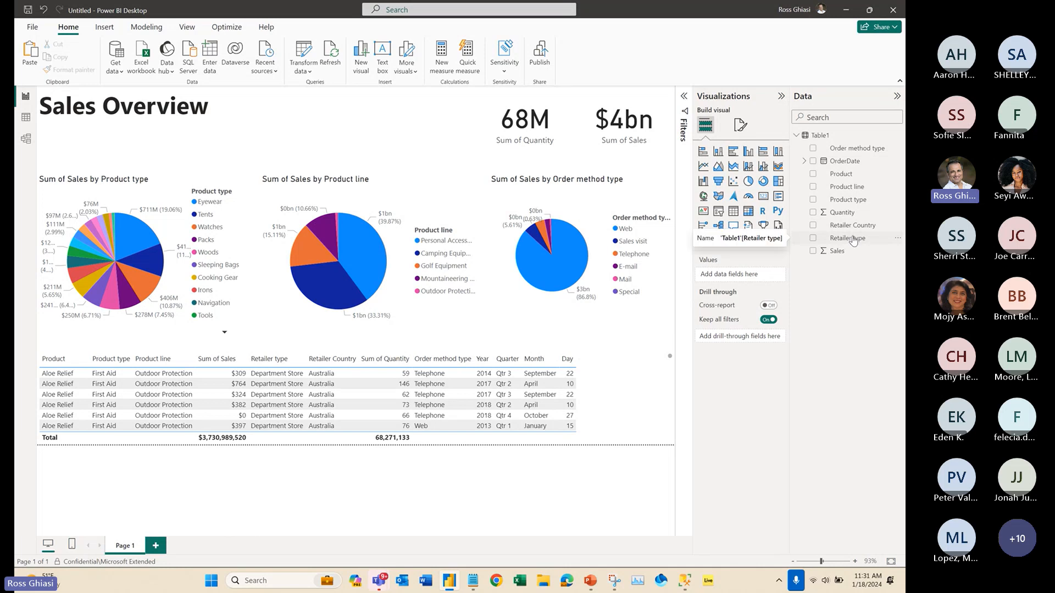
pyautogui.moveTo(267, 114); pyautogui.dragTo(450, 137)
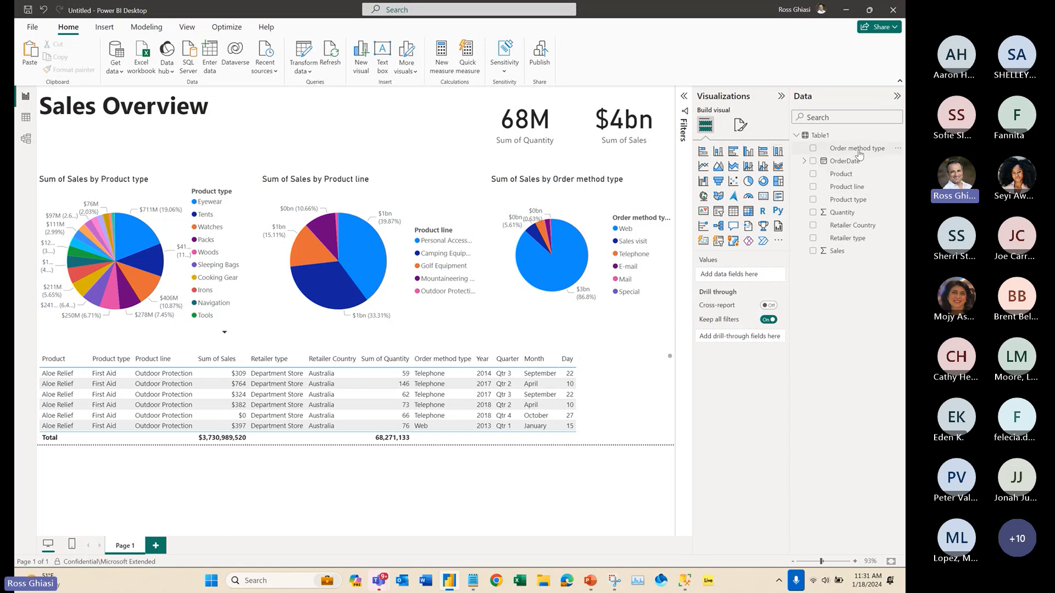
# - Add an Order method type table between the title and the cards, replace its field with Retailer Country and reduce its height
pyautogui.moveTo(859, 152); pyautogui.dragTo(313, 135)
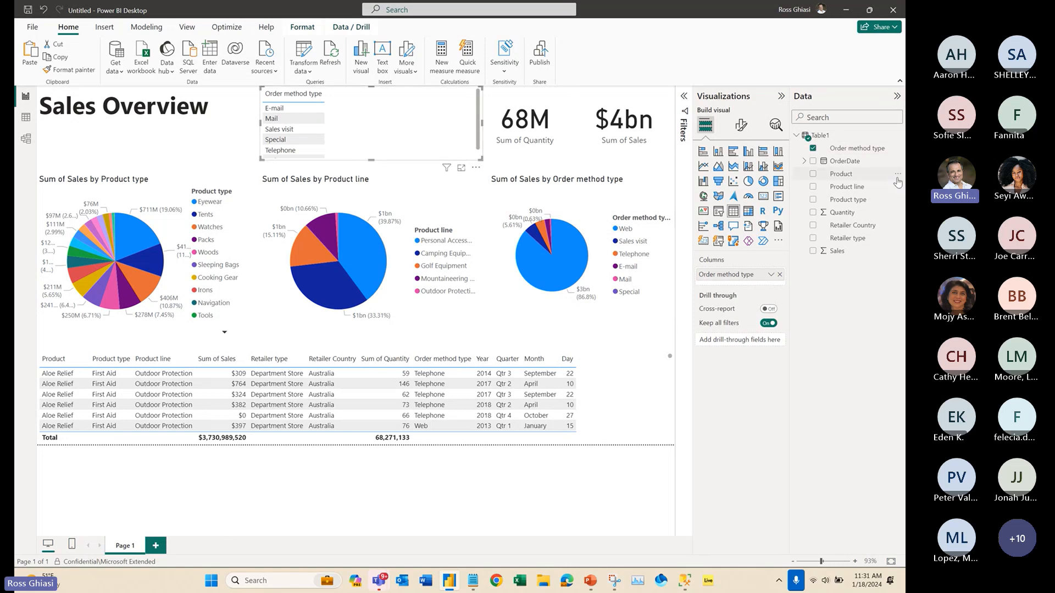
pyautogui.moveTo(857, 227); pyautogui.dragTo(735, 276)
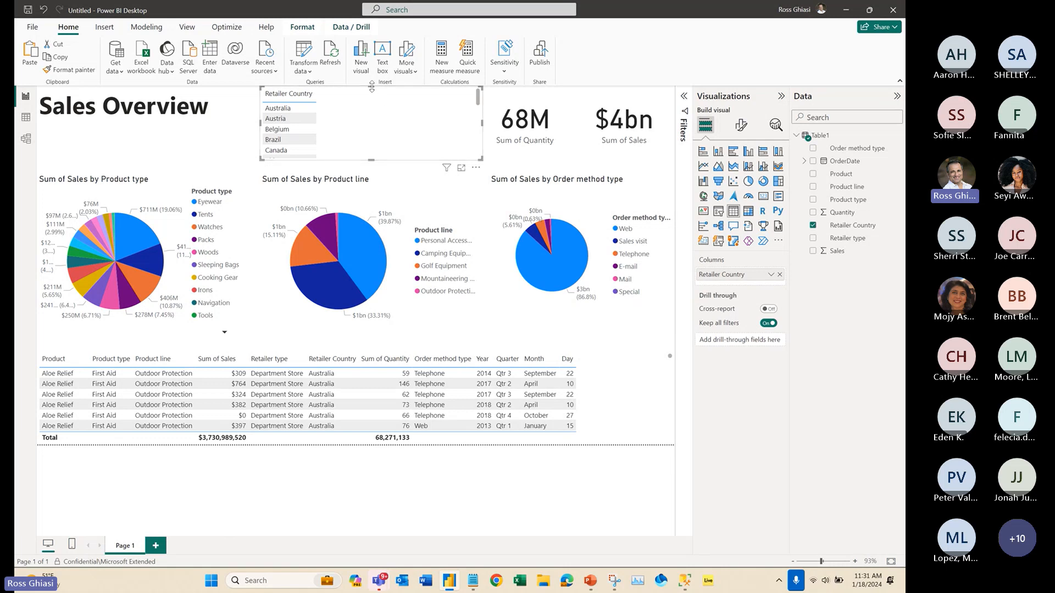
pyautogui.moveTo(372, 90); pyautogui.dragTo(372, 116)
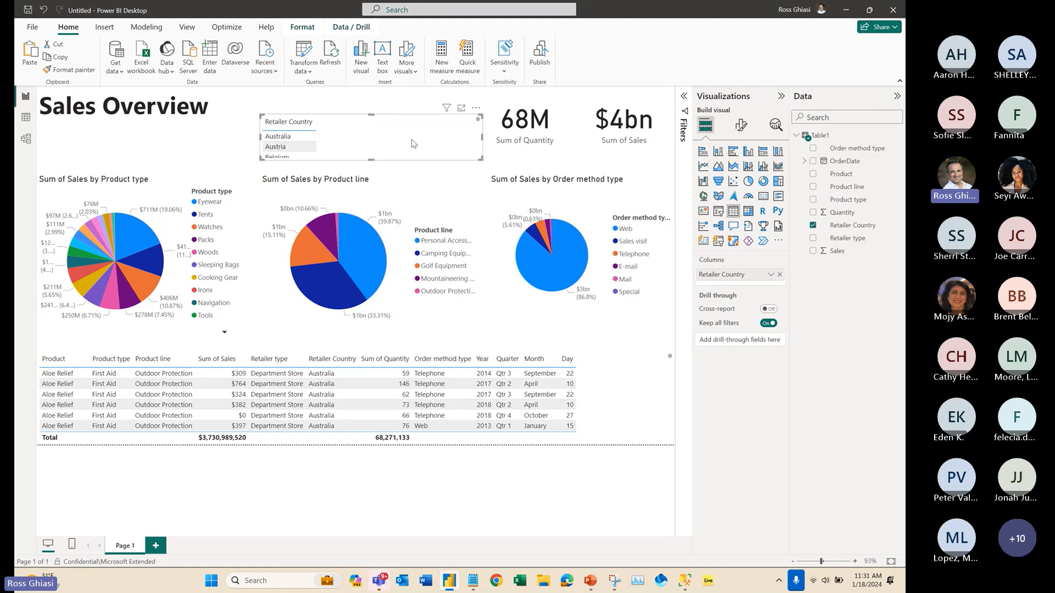
# - Convert the Retailer Country table into a slicer, look through its country list and deselect it
pyautogui.click(719, 216)
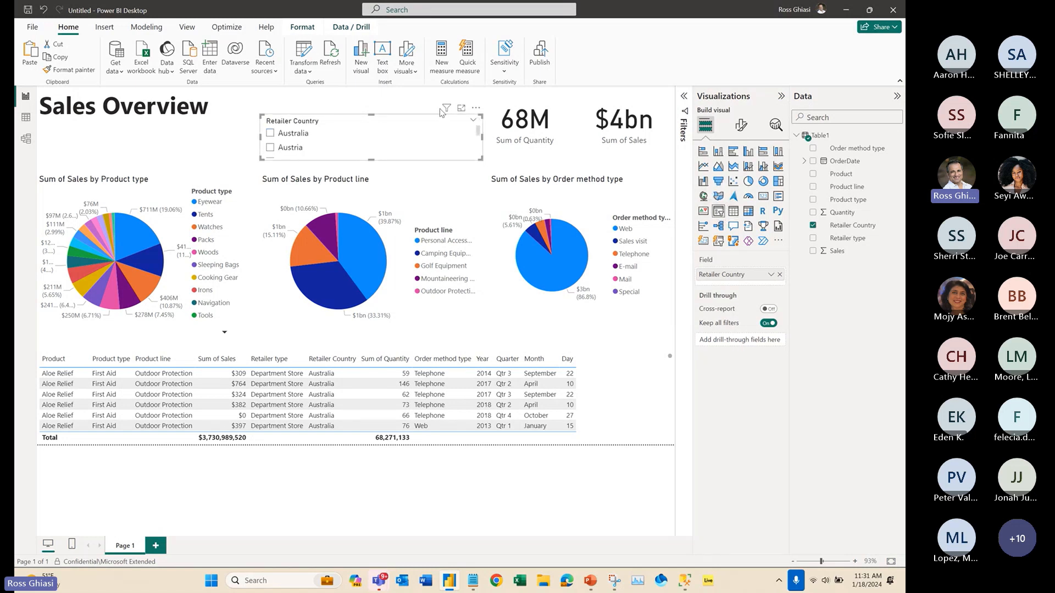
pyautogui.scroll(-3, 386, 130)
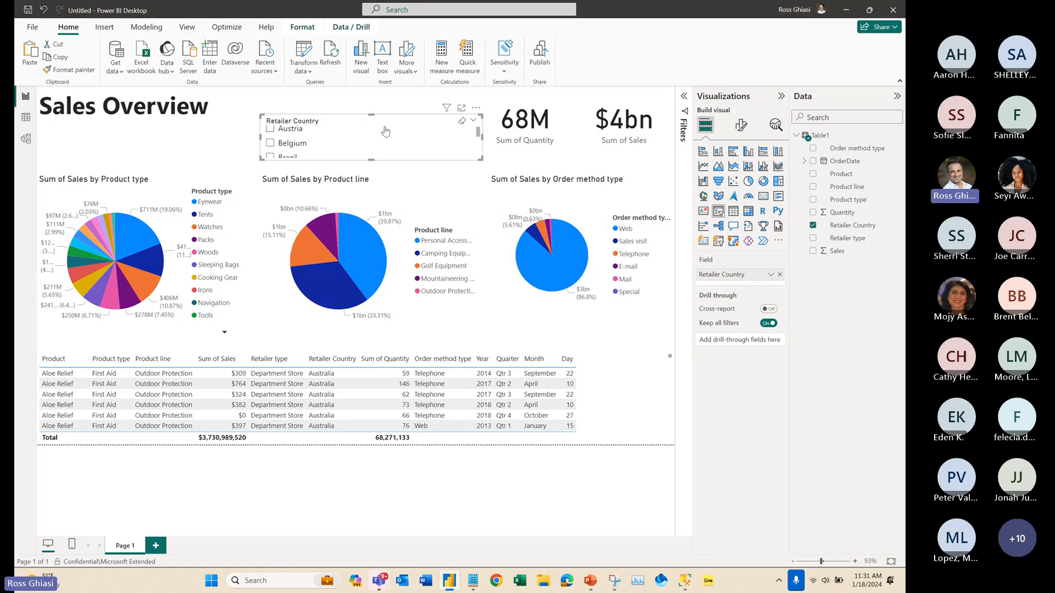
pyautogui.scroll(3, 385, 131)
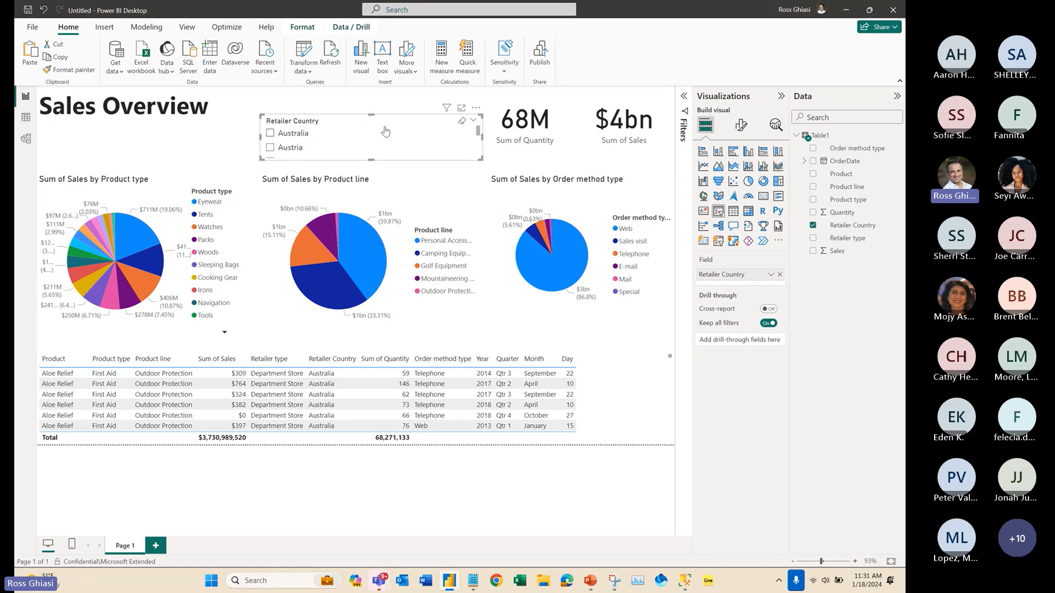
pyautogui.scroll(-5, 385, 131)
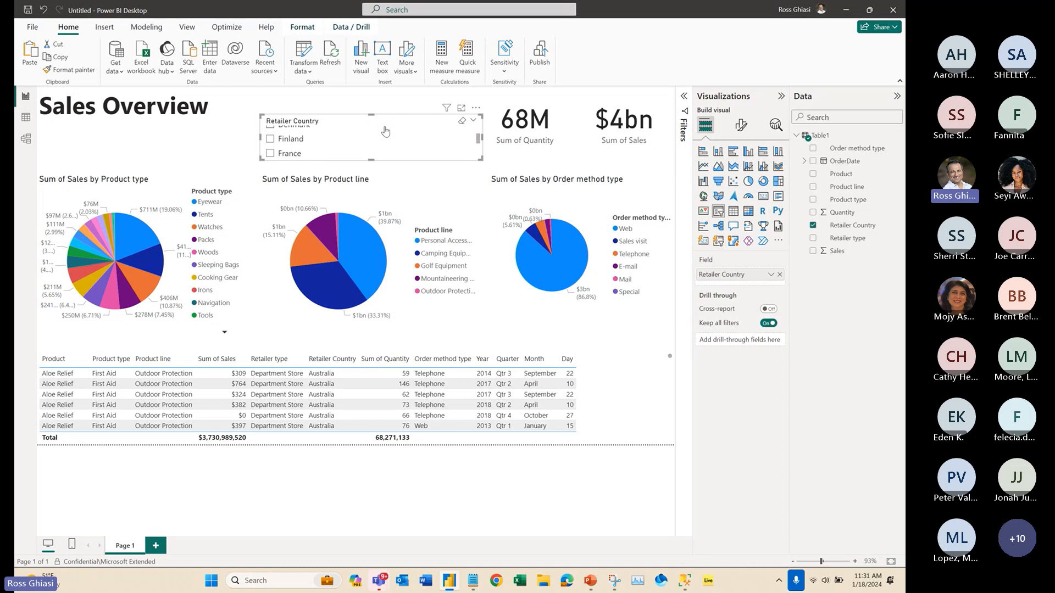
pyautogui.scroll(5, 385, 131)
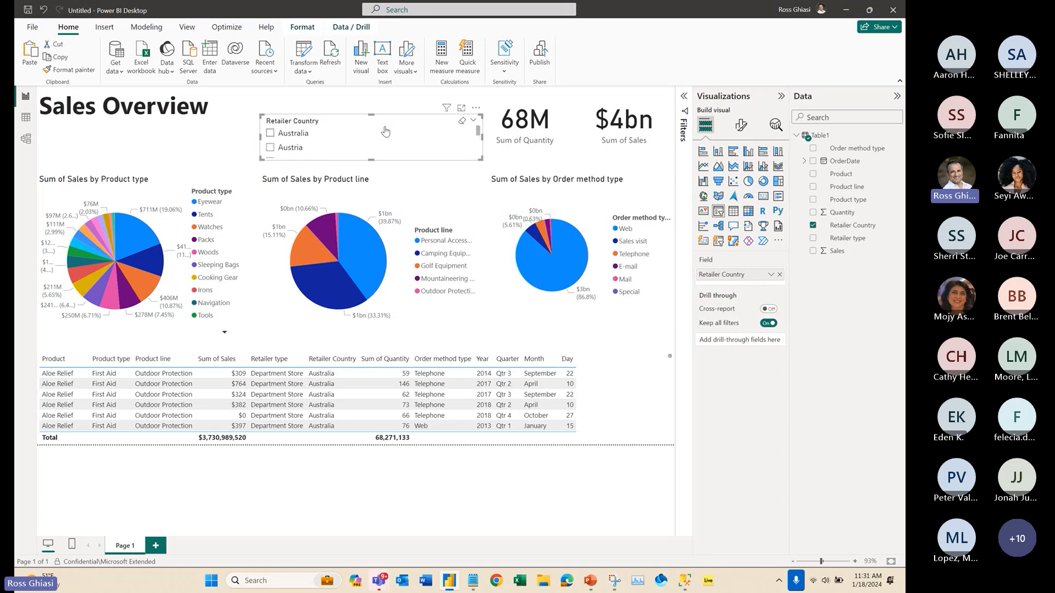
pyautogui.click(238, 135)
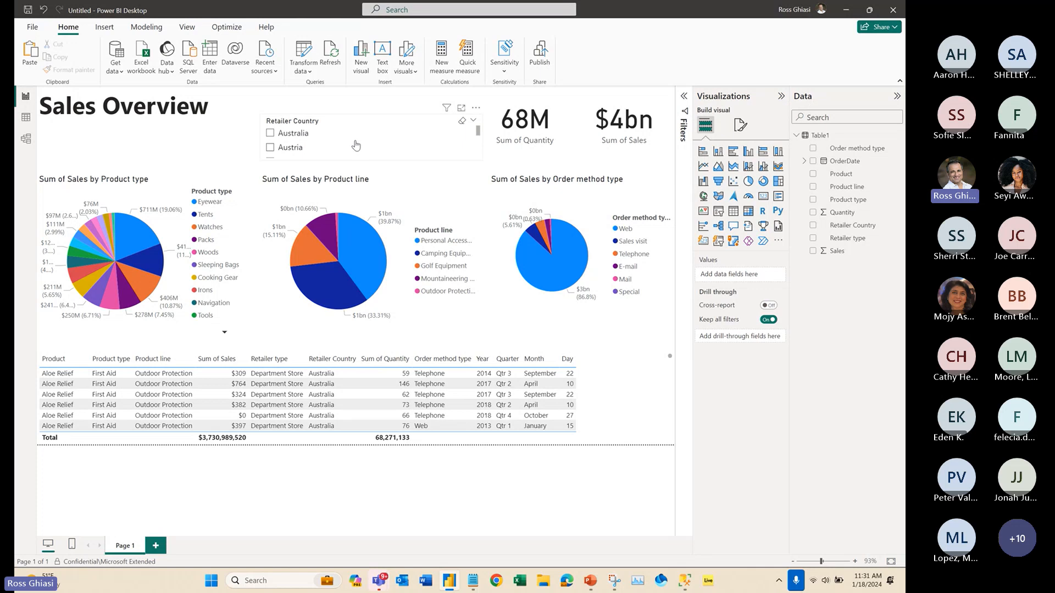
# - Test the Retailer Country slicer by filtering the report to Australia, and clear that selection again
pyautogui.click(270, 134)
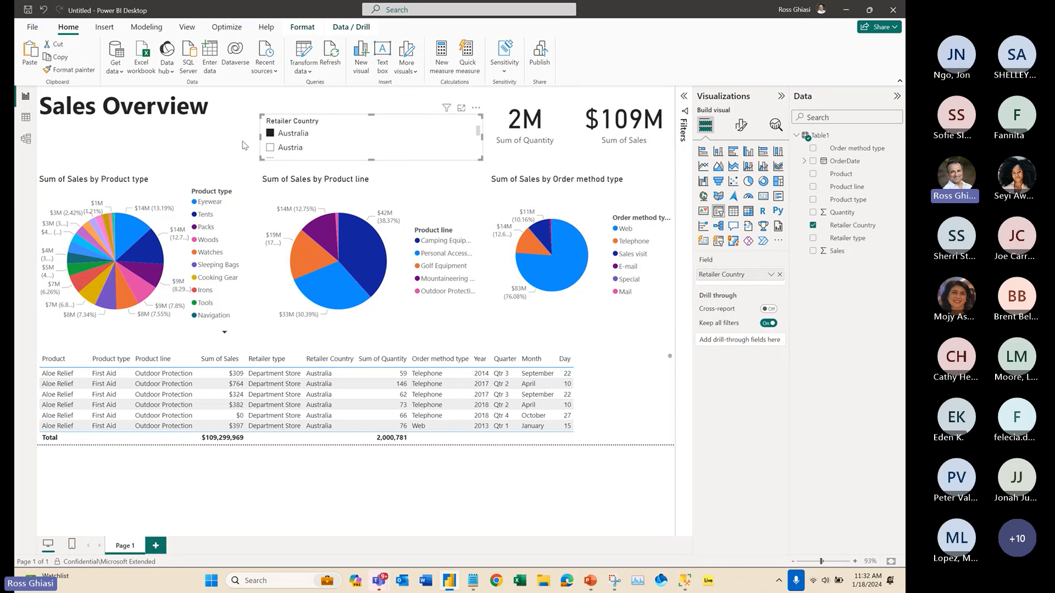
pyautogui.click(284, 138)
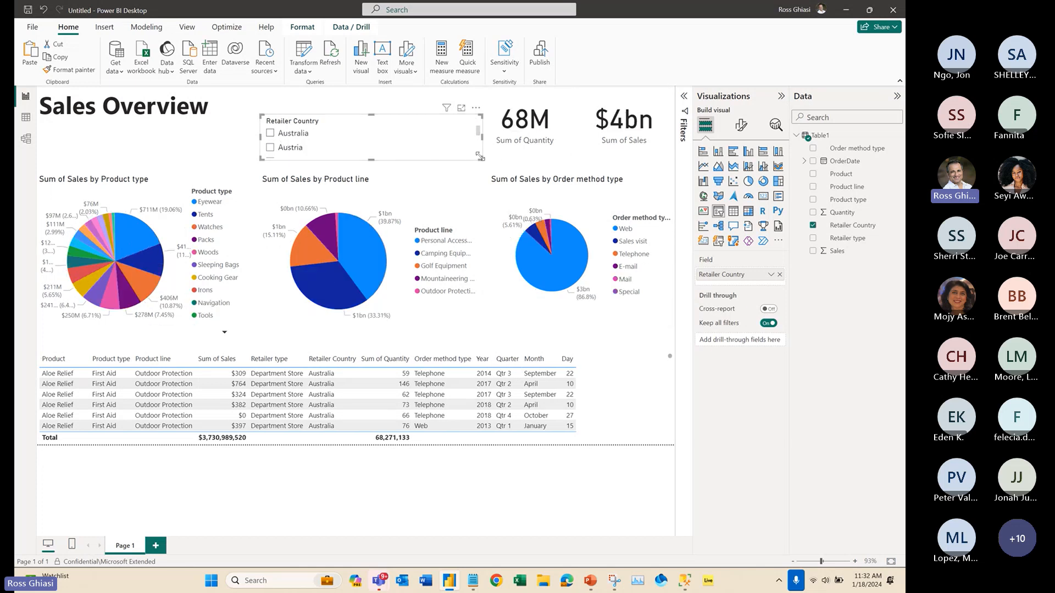
# - Narrow the Retailer Country slicer from its right edge, shift it left toward the title and deselect it
pyautogui.moveTo(480, 157); pyautogui.dragTo(377, 157)
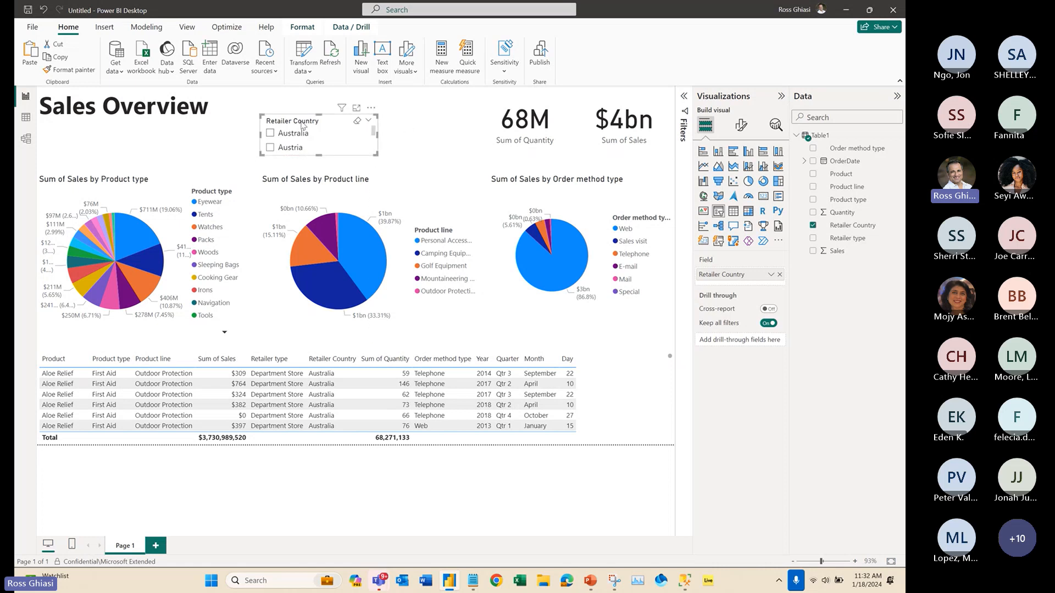
pyautogui.moveTo(301, 125); pyautogui.dragTo(269, 126)
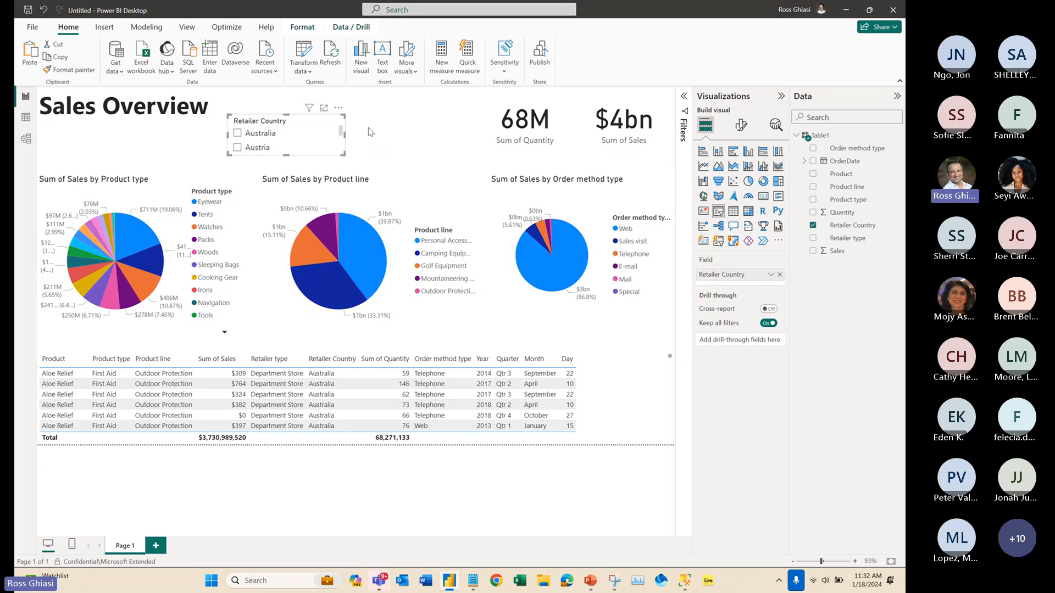
pyautogui.click(378, 134)
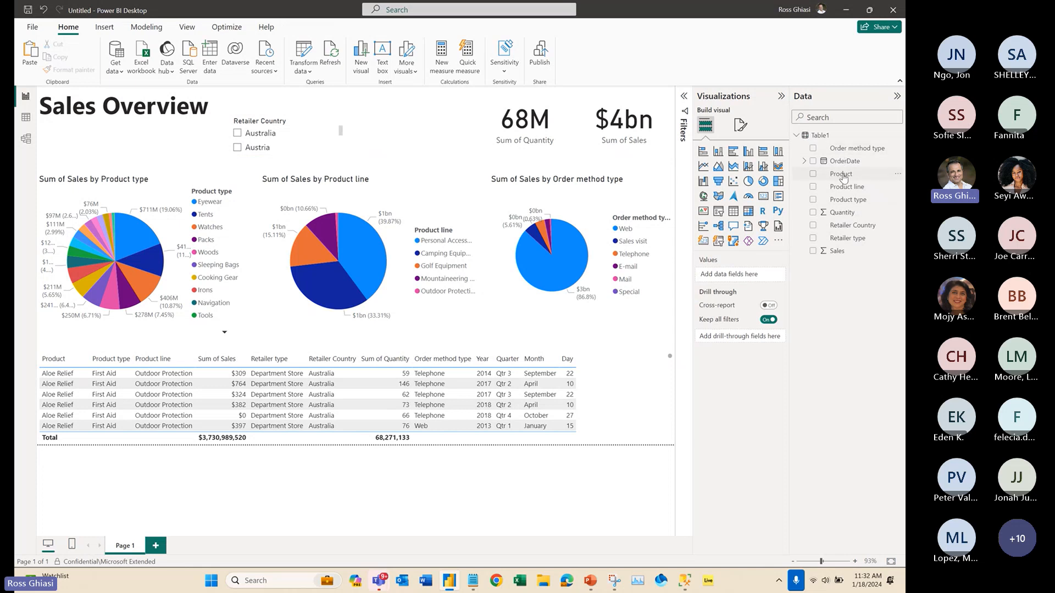
# - Add a Product slicer between the Retailer Country slicer and the Quantity card, and lower its top edge to match the country slicer
pyautogui.moveTo(843, 176); pyautogui.dragTo(414, 129)
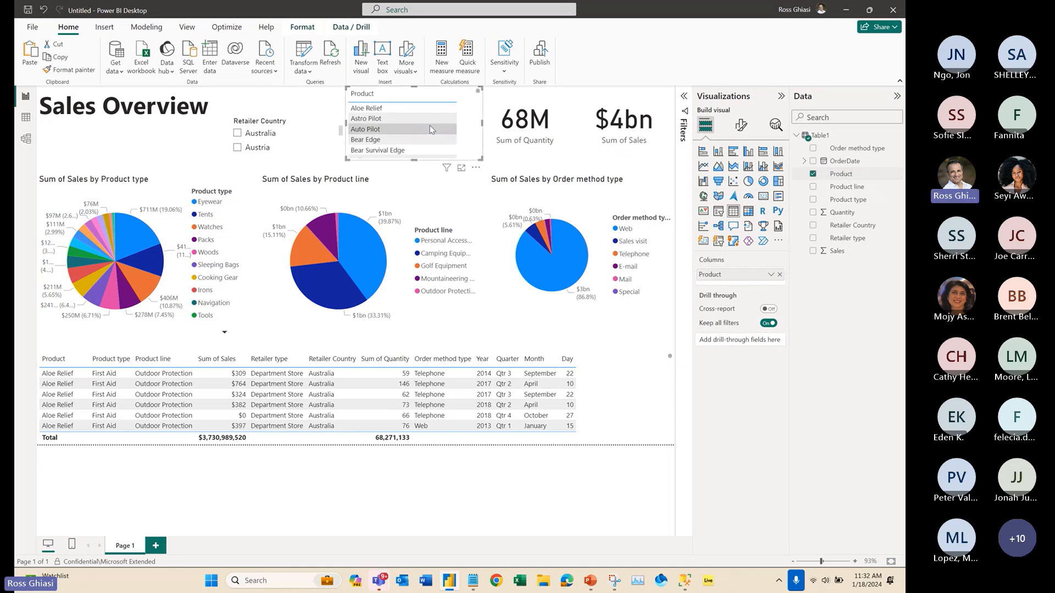
pyautogui.click(719, 214)
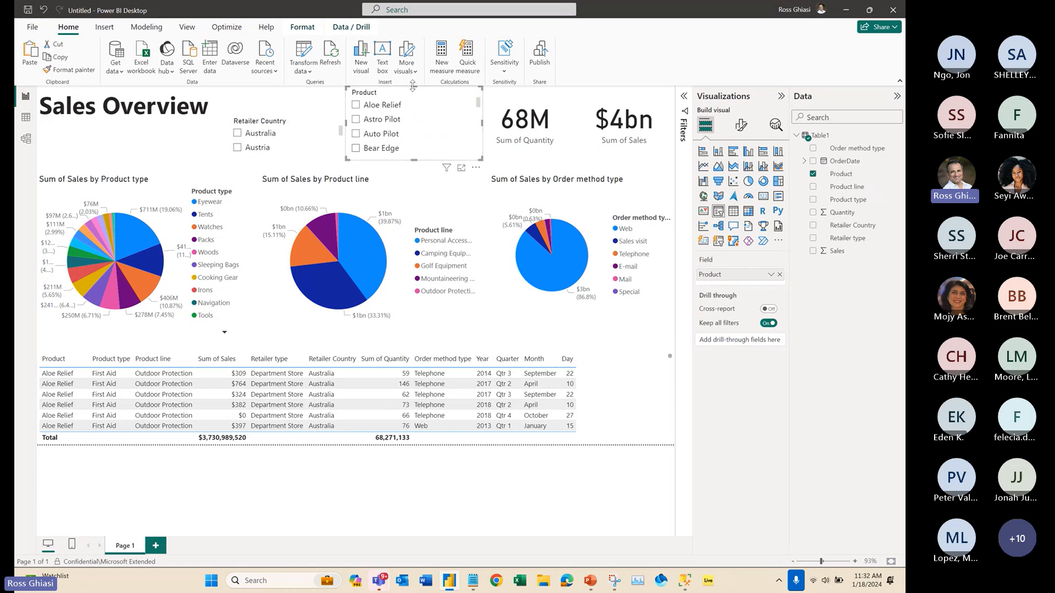
pyautogui.moveTo(413, 86); pyautogui.dragTo(414, 114)
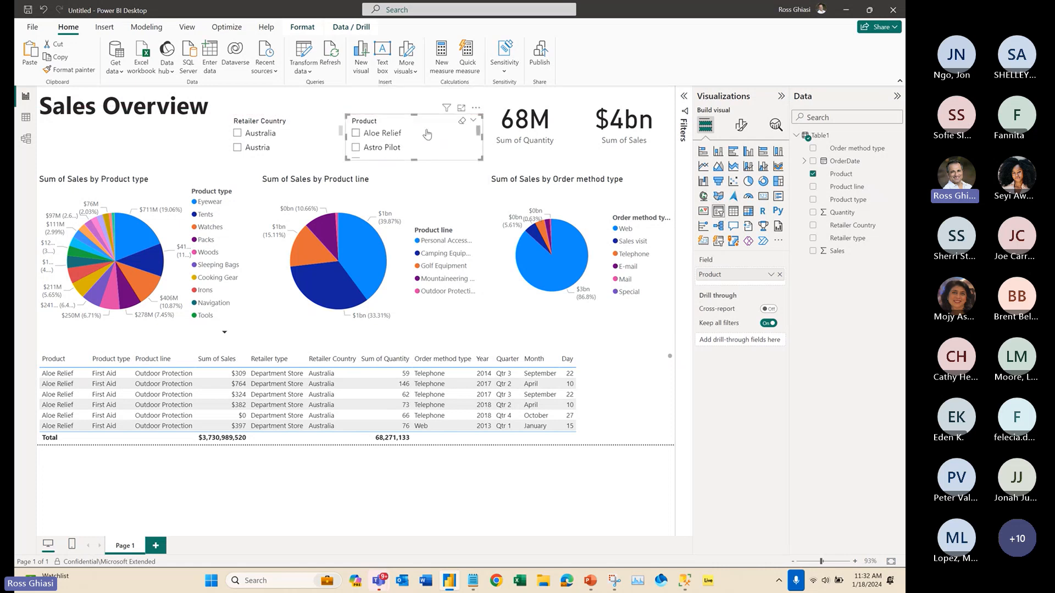
# - Filter the report to Australia and the product Aloe Relief, and clear only the product selection
pyautogui.click(262, 136)
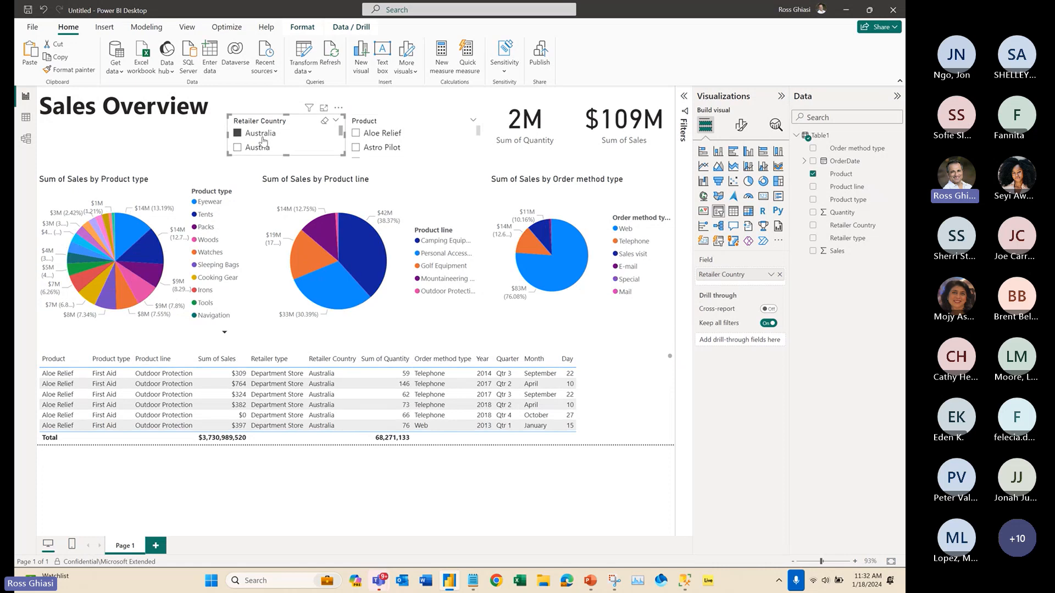
pyautogui.click(391, 135)
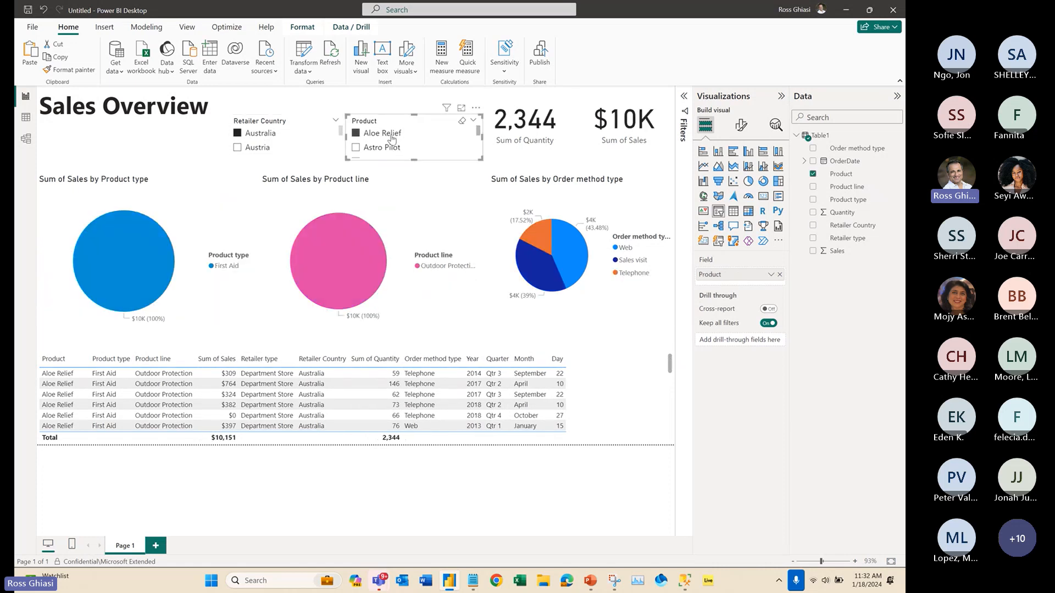
pyautogui.click(392, 135)
# - Filter the Australian sales to Canyon Mule Cooler, look through the detail table's rows, and clear both slicer selections
pyautogui.scroll(-4, 412, 140)
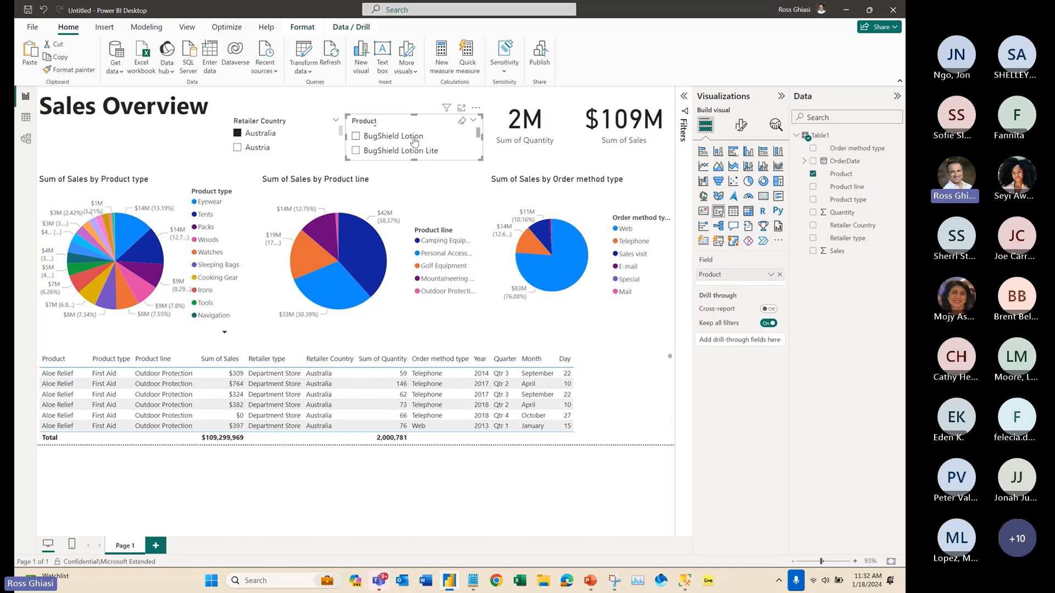
pyautogui.scroll(-5, 414, 142)
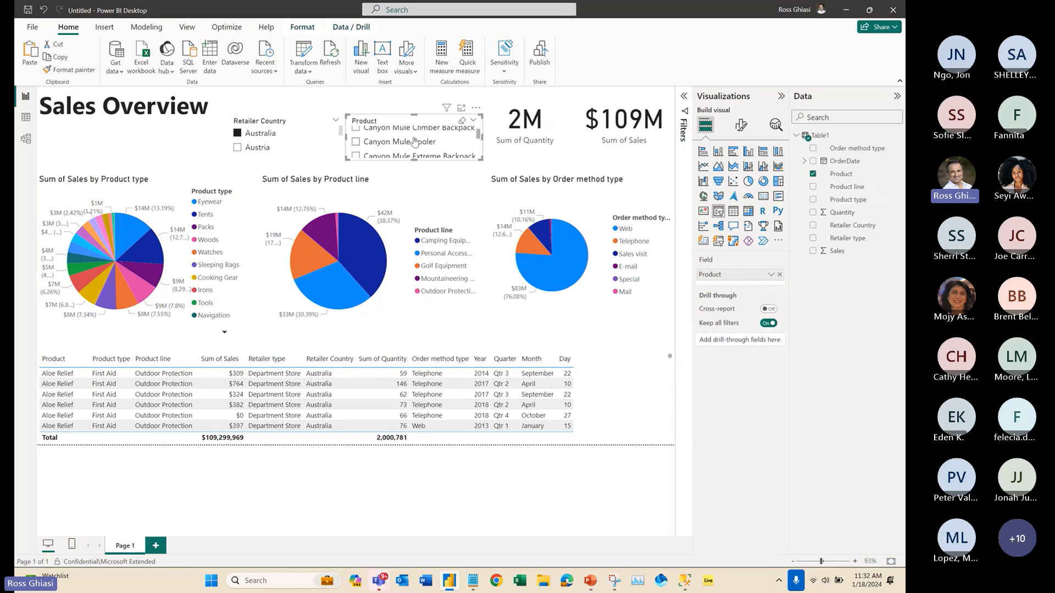
pyautogui.click(416, 146)
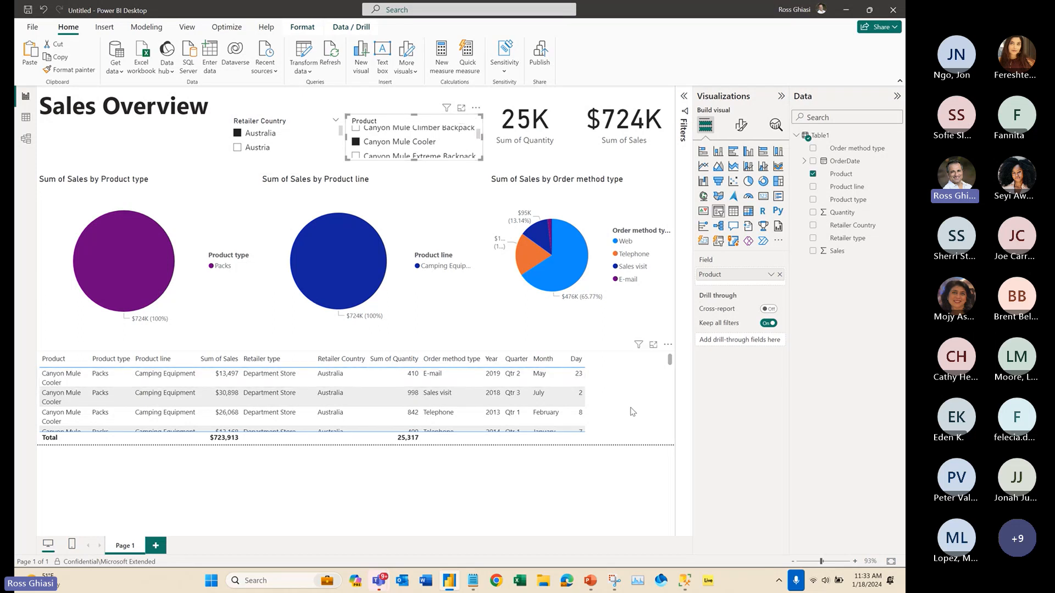
pyautogui.scroll(-2, 633, 411)
pyautogui.scroll(-6, 632, 411)
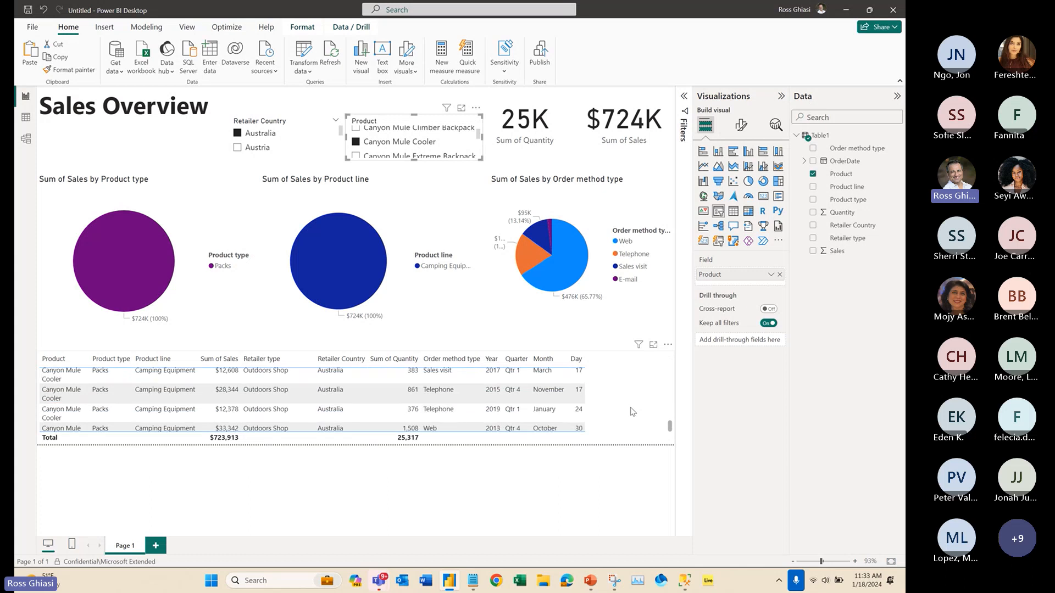
pyautogui.scroll(5, 633, 412)
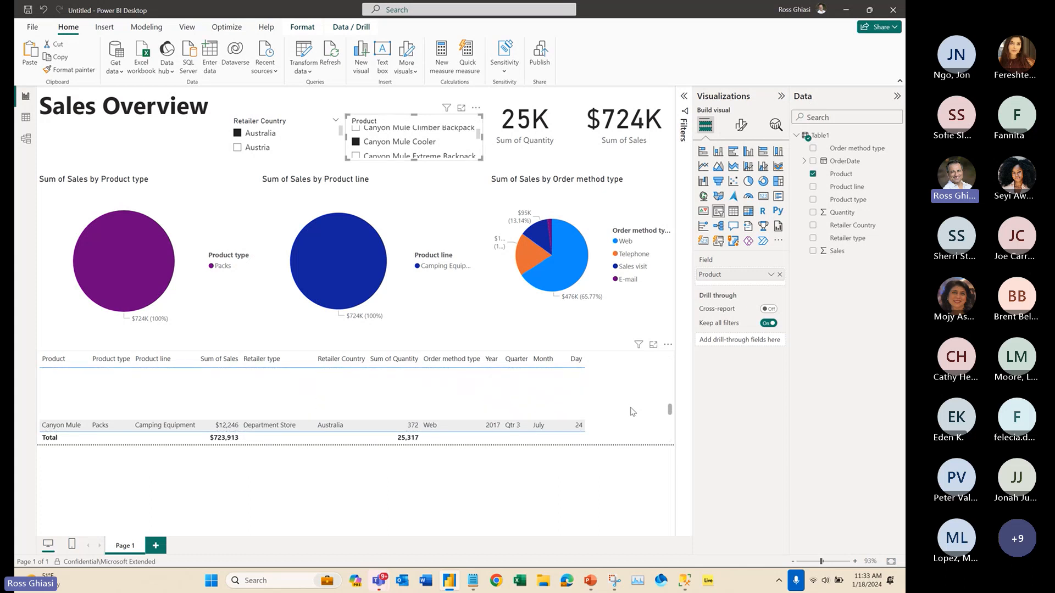
pyautogui.scroll(3, 632, 411)
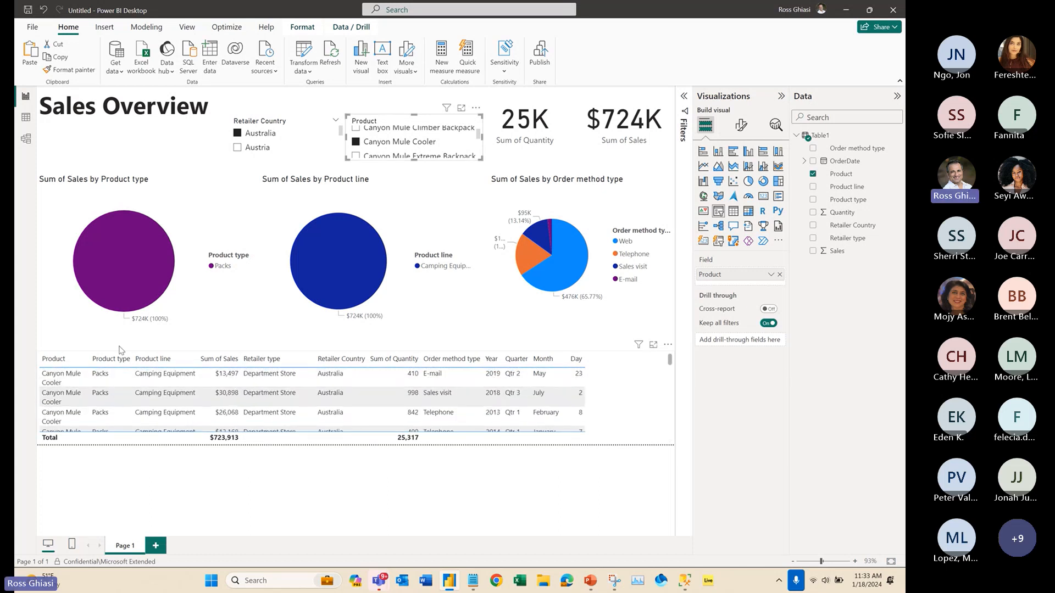
pyautogui.click(356, 141)
pyautogui.click(263, 133)
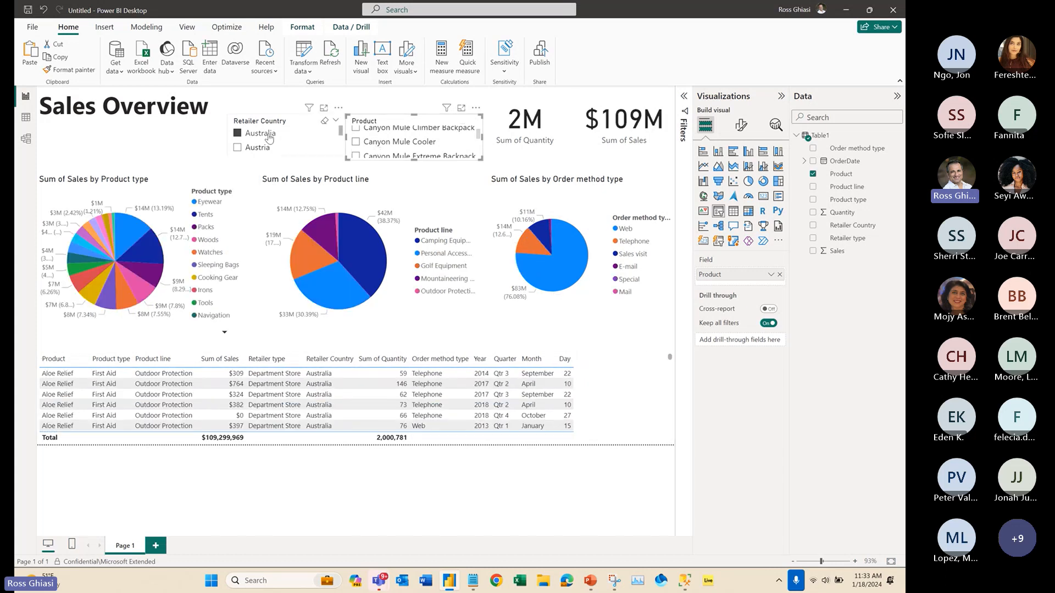
pyautogui.click(192, 145)
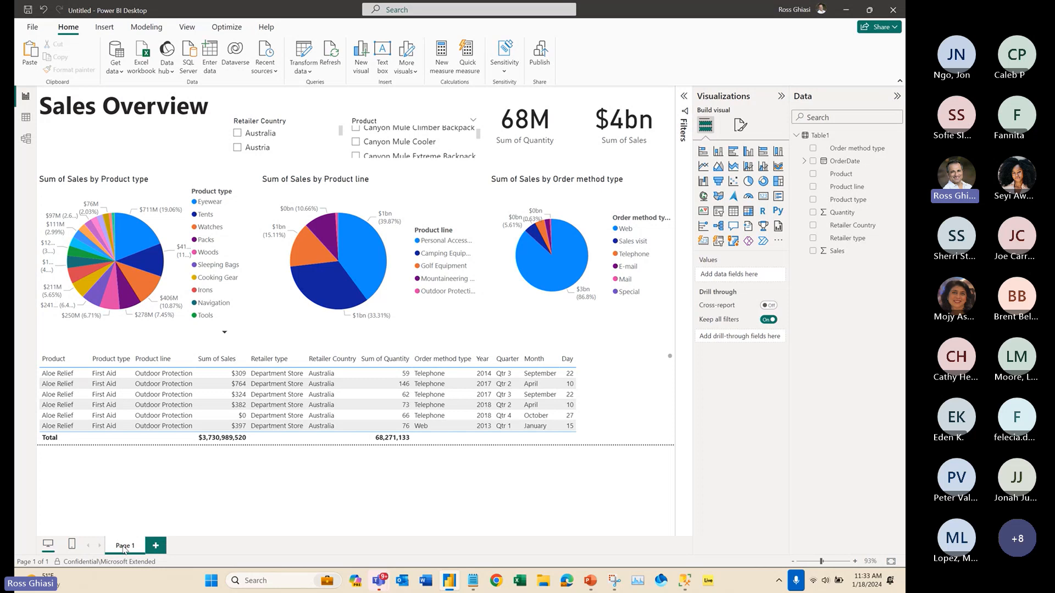
# - Rename Page 1 as Sales Overview and add a new blank report page after it
pyautogui.doubleClick(124, 548)
pyautogui.write('Sales Ove')
pyautogui.write('rview')
pyautogui.press('Return')
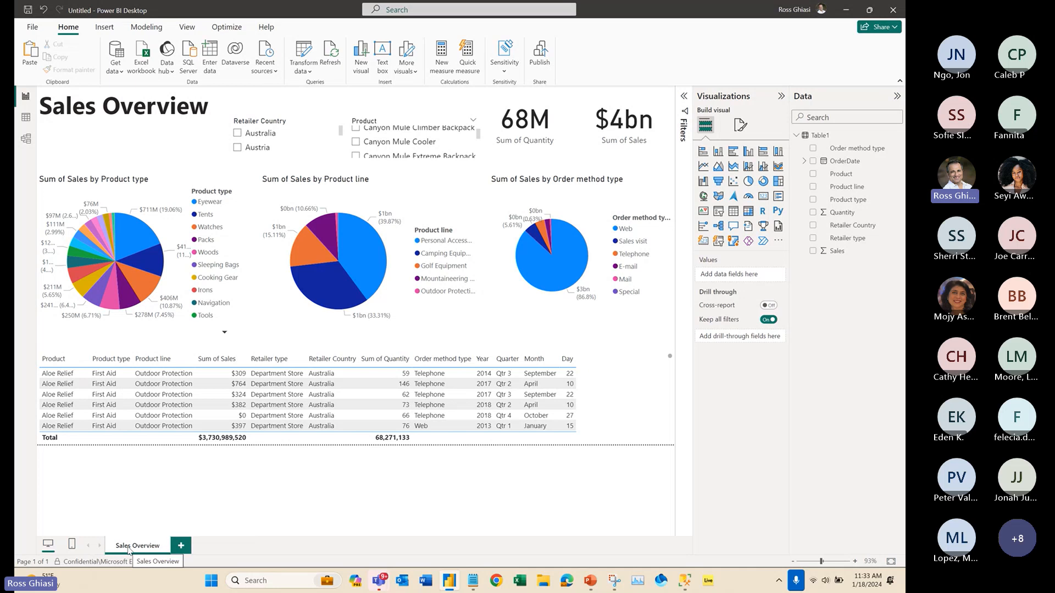
pyautogui.click(180, 547)
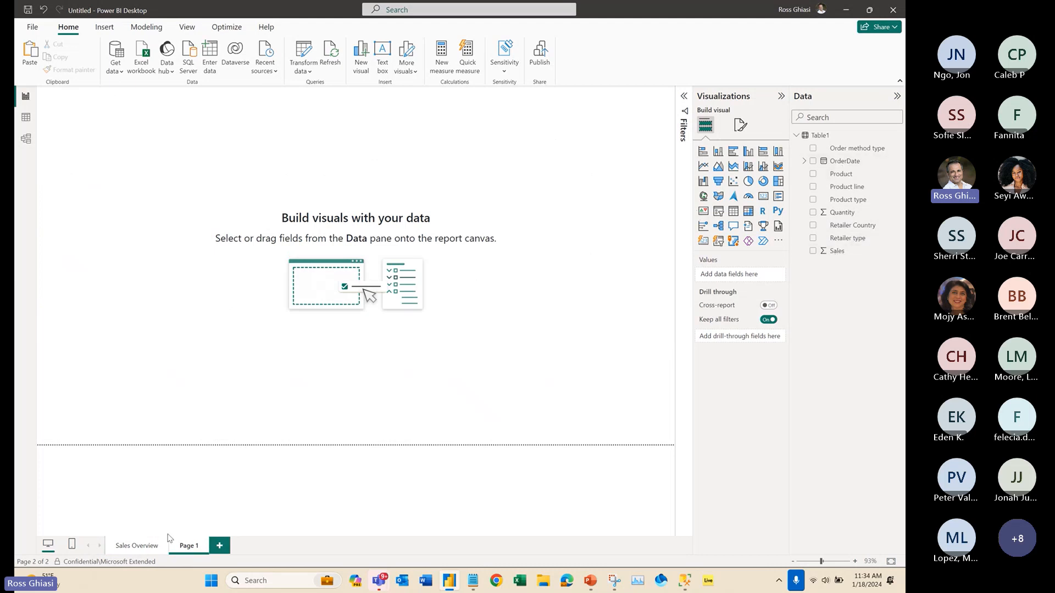
# - Duplicate the Sales Overview page, compare the original with the copy, and end on the copy
pyautogui.click(144, 546)
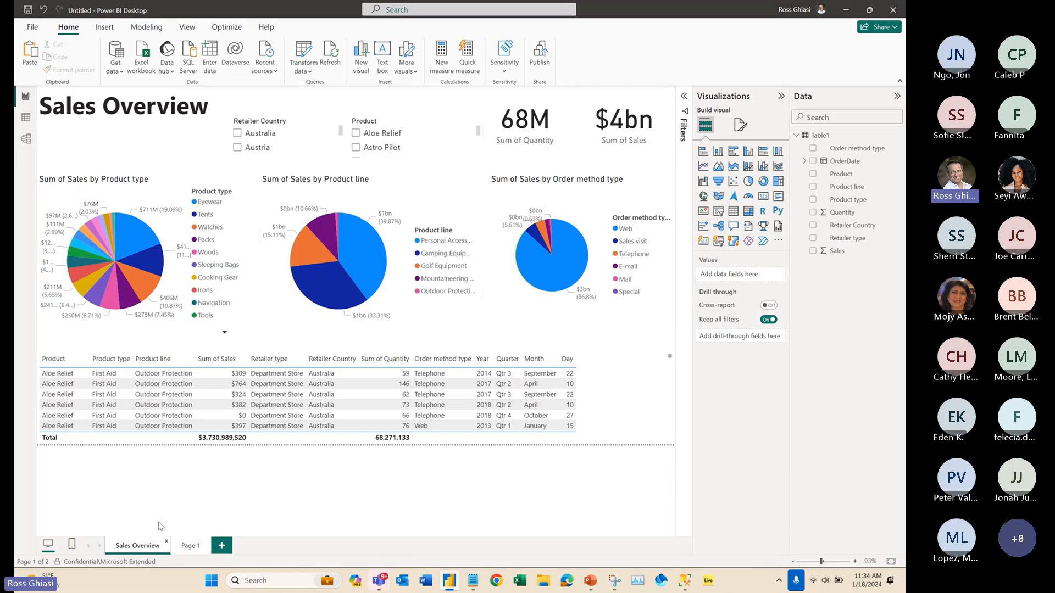
pyautogui.rightClick(133, 551)
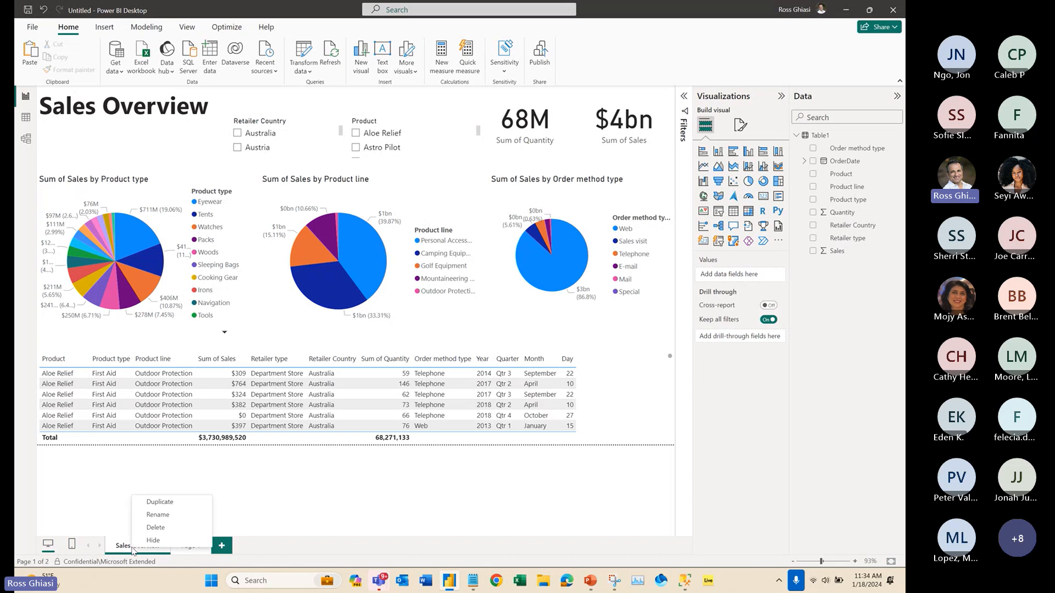
pyautogui.click(165, 507)
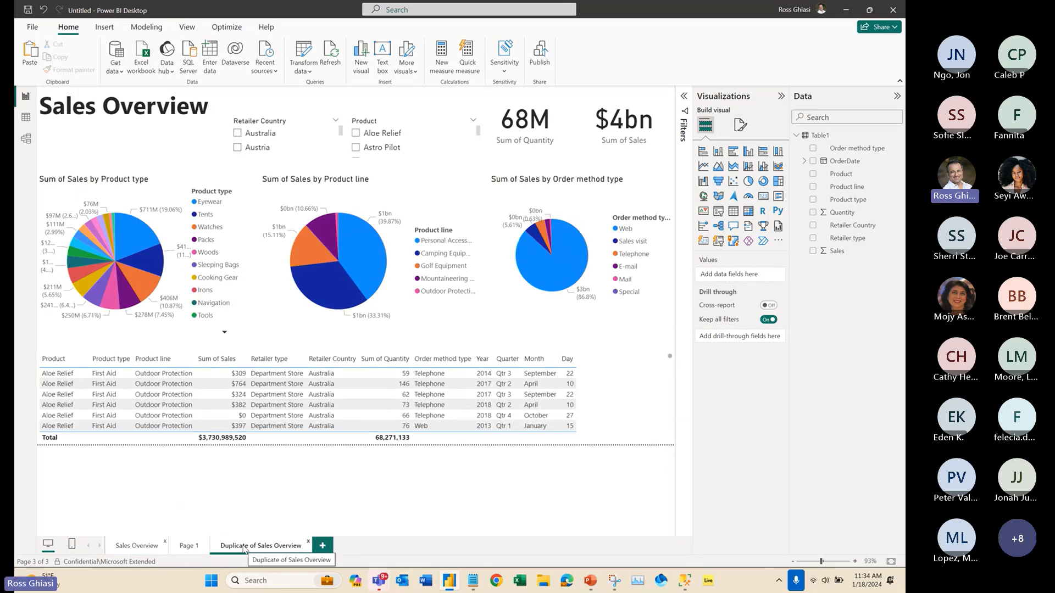
pyautogui.click(138, 549)
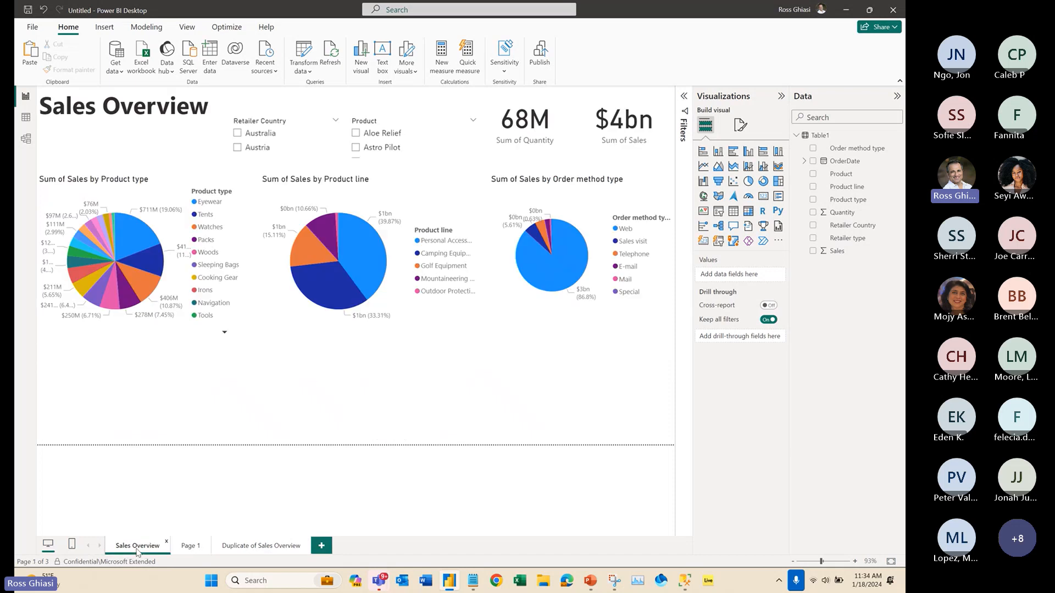
pyautogui.click(241, 546)
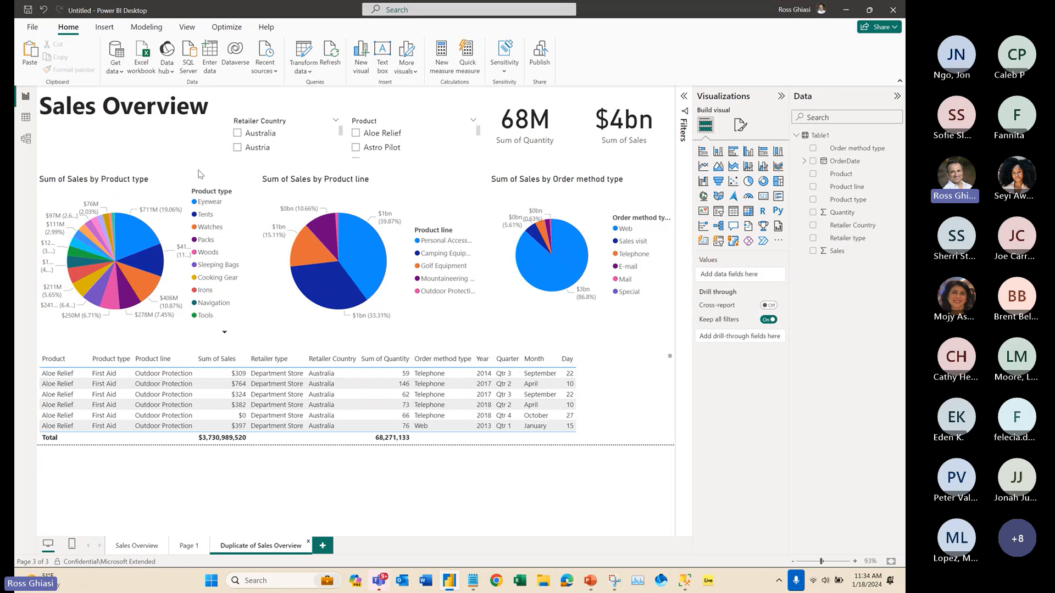
# - Delete the Product type, Product line and Order method type pie charts from the duplicated page
pyautogui.click(183, 180)
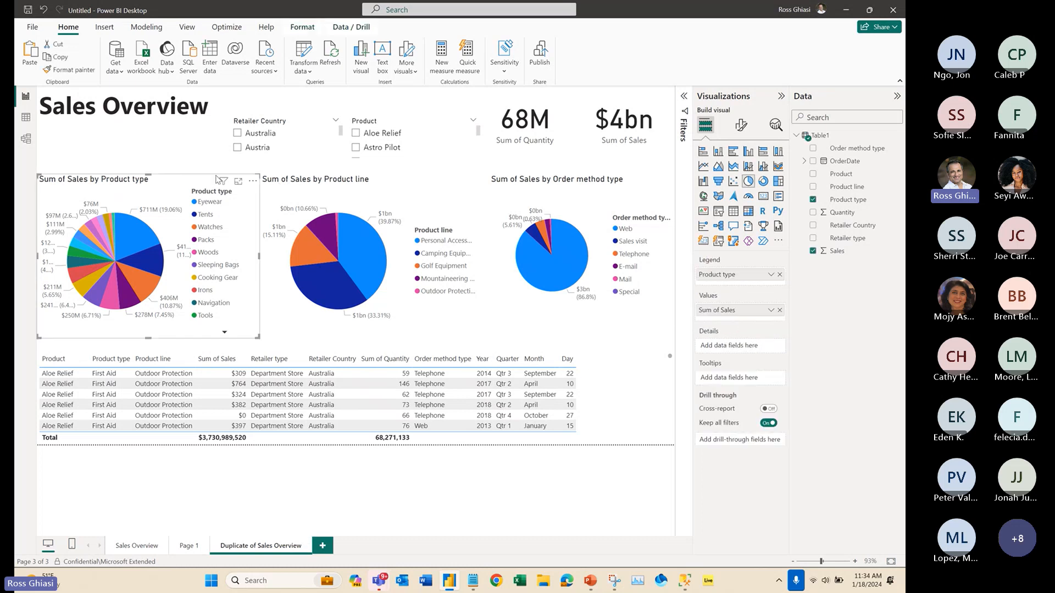
pyautogui.keyDown('ctrl'); pyautogui.click(294, 187); pyautogui.keyUp('ctrl')
pyautogui.keyDown('ctrl'); pyautogui.click(526, 191); pyautogui.keyUp('ctrl')
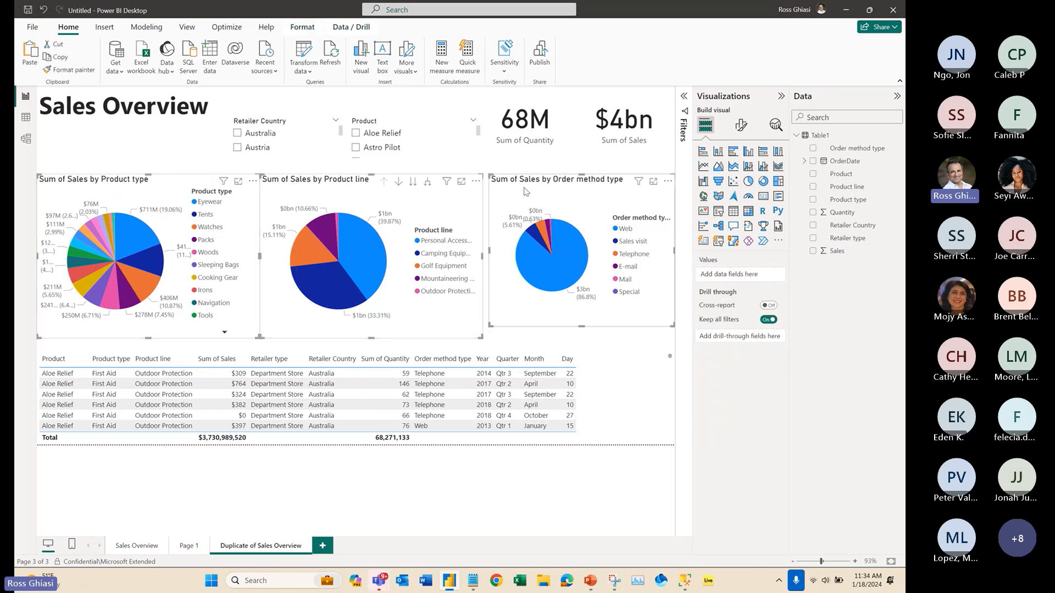
pyautogui.press('Delete')
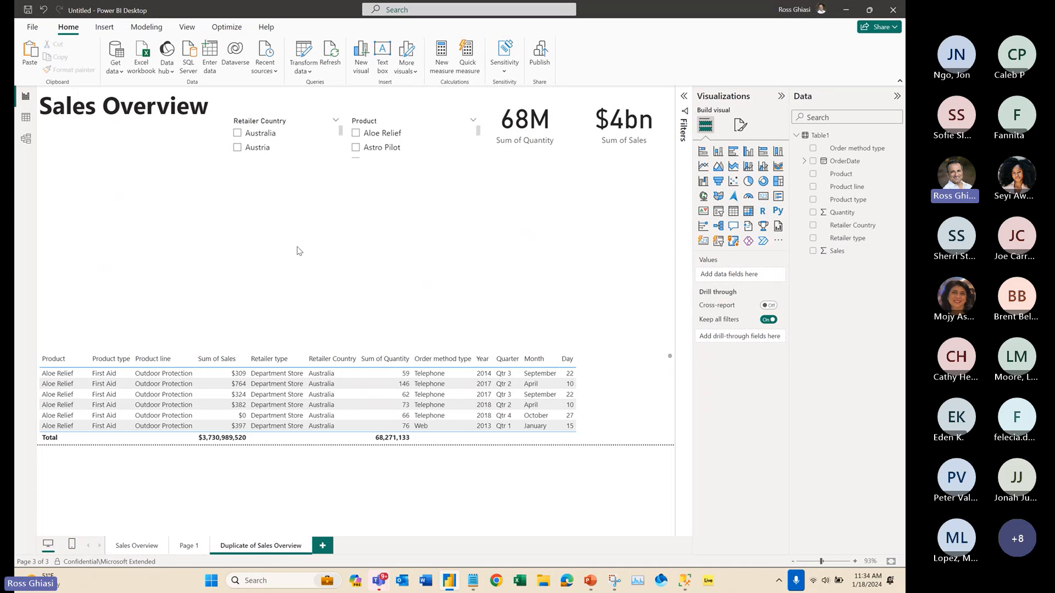
# - Change the duplicated page's title text to "Sales by date"
pyautogui.click(116, 113)
pyautogui.doubleClick(116, 112)
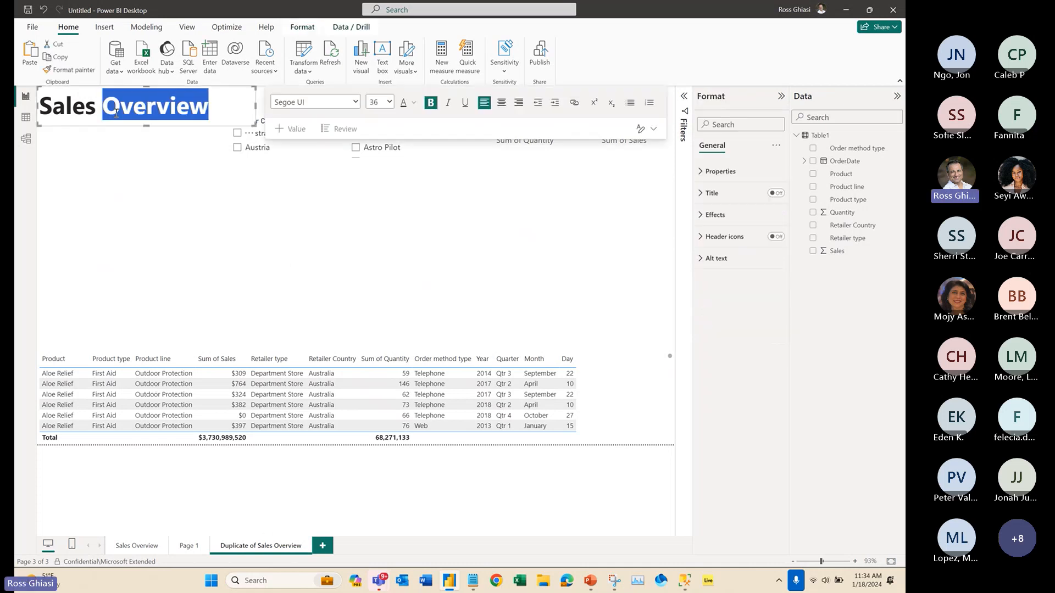
pyautogui.write('by')
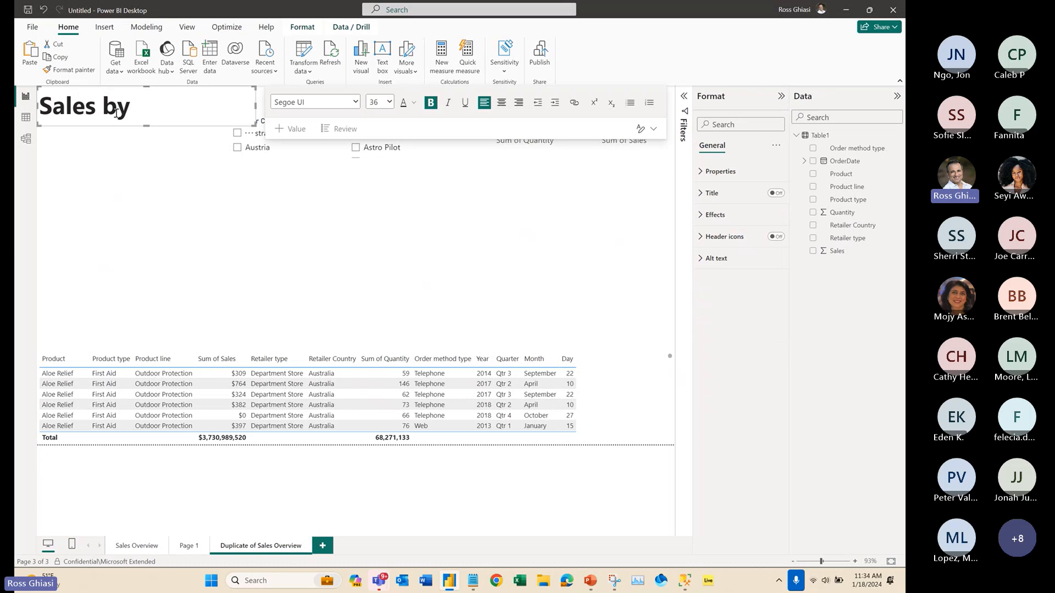
pyautogui.write(' date')
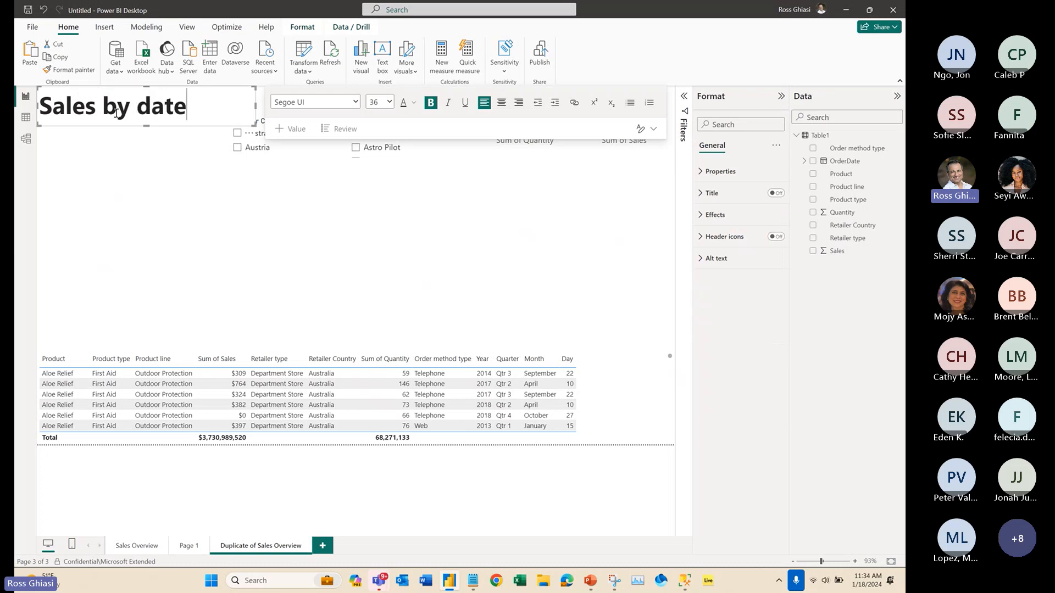
pyautogui.click(126, 176)
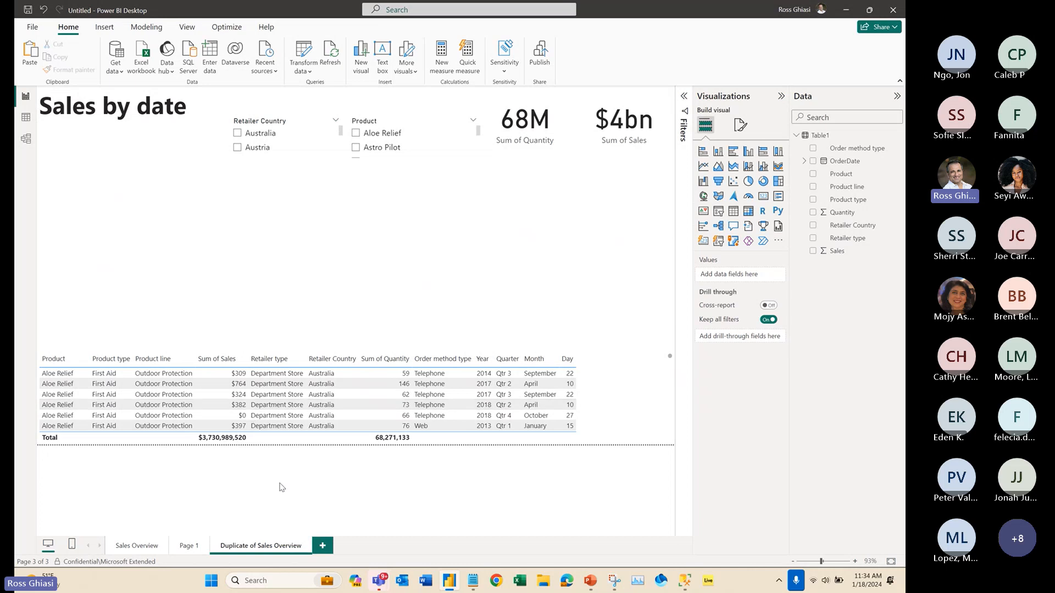
# - Rename the duplicated report page as "Sales by date"
pyautogui.doubleClick(269, 544)
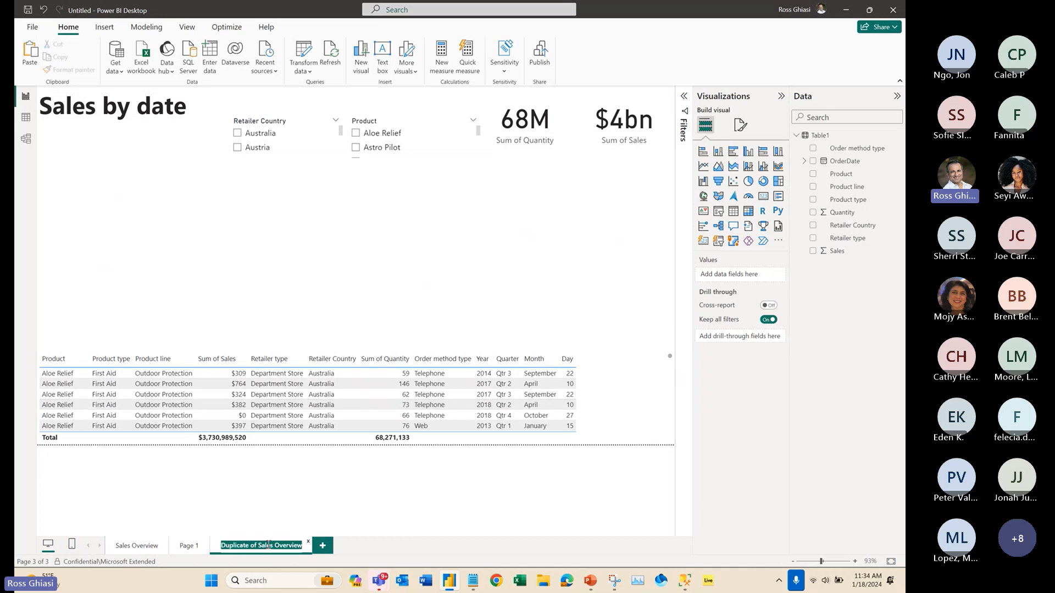
pyautogui.write('Sales')
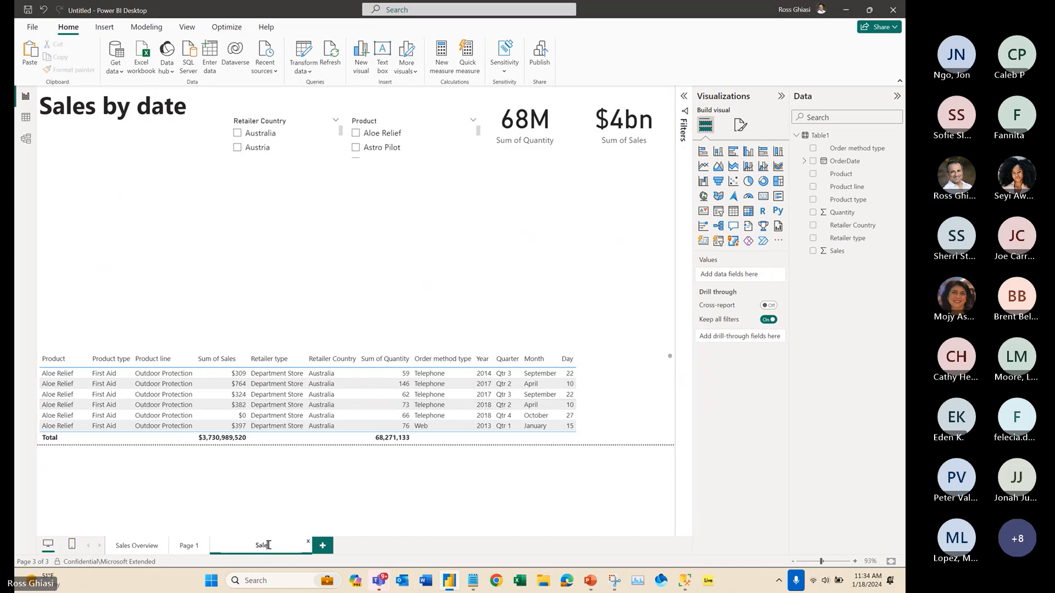
pyautogui.write(' by date')
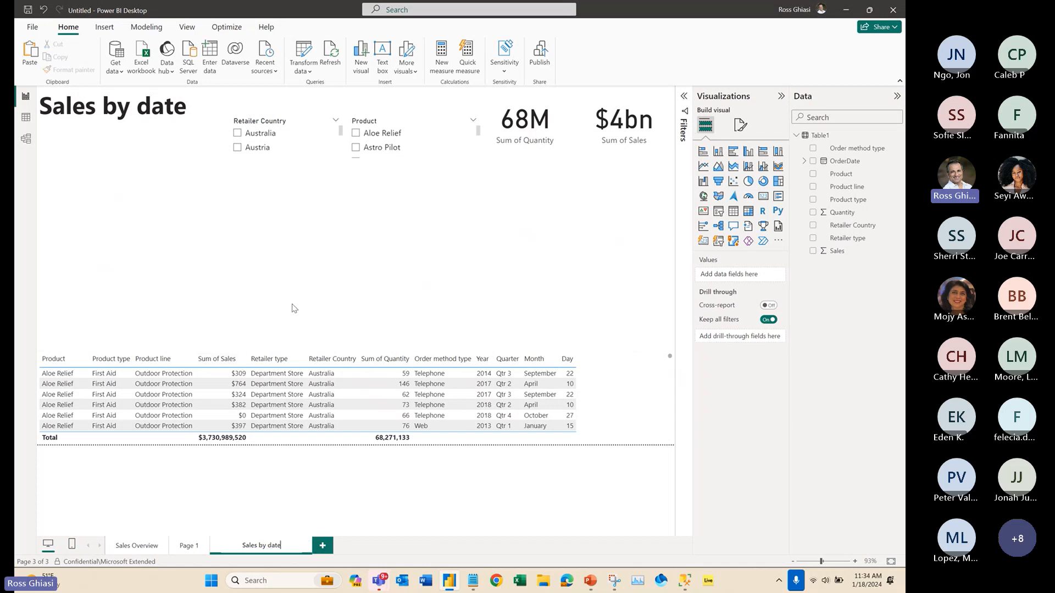
# - Add a Sales column chart in the empty area below the slicers and widen it to span the full page width
pyautogui.press('Return')
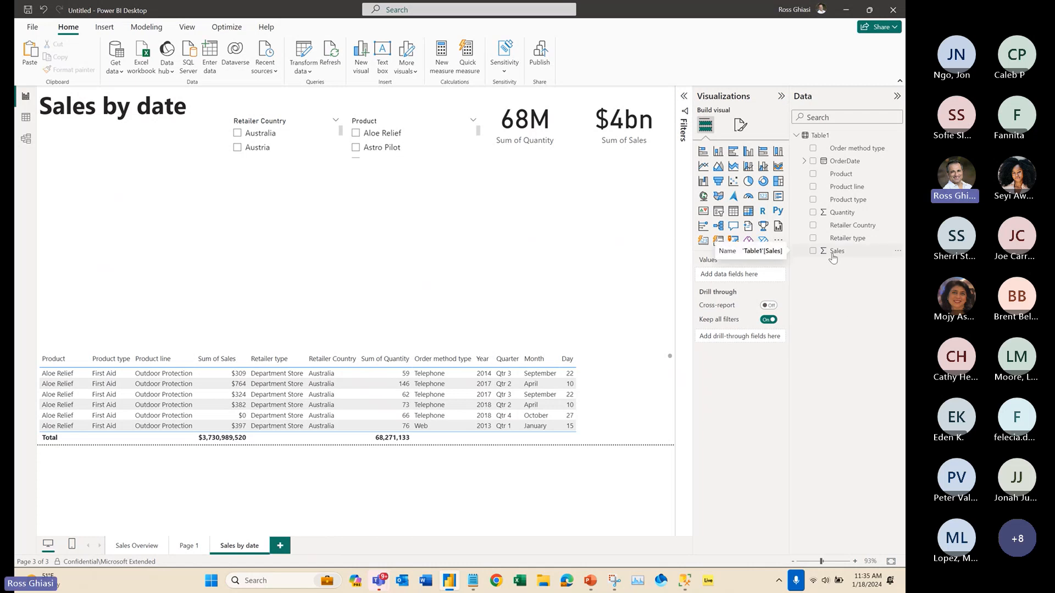
pyautogui.moveTo(833, 258); pyautogui.dragTo(266, 238)
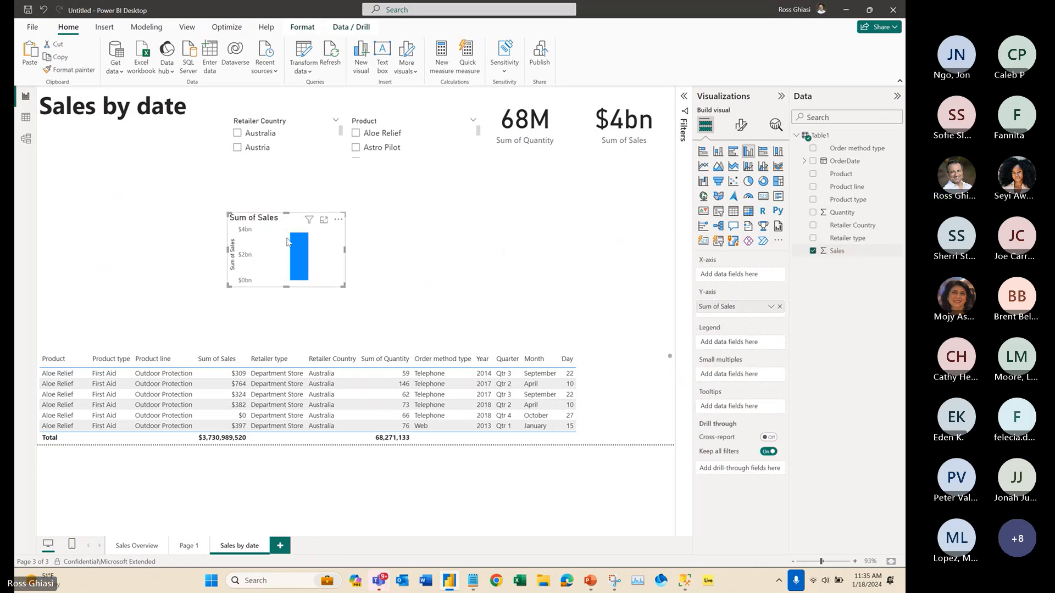
pyautogui.moveTo(345, 250); pyautogui.dragTo(673, 253)
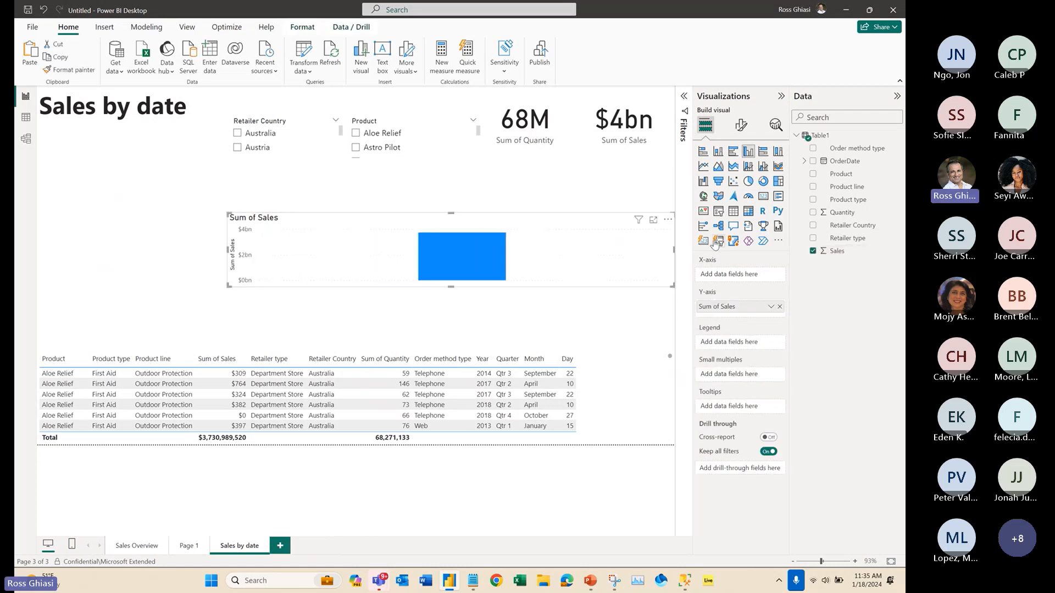
pyautogui.moveTo(225, 249); pyautogui.dragTo(22, 251)
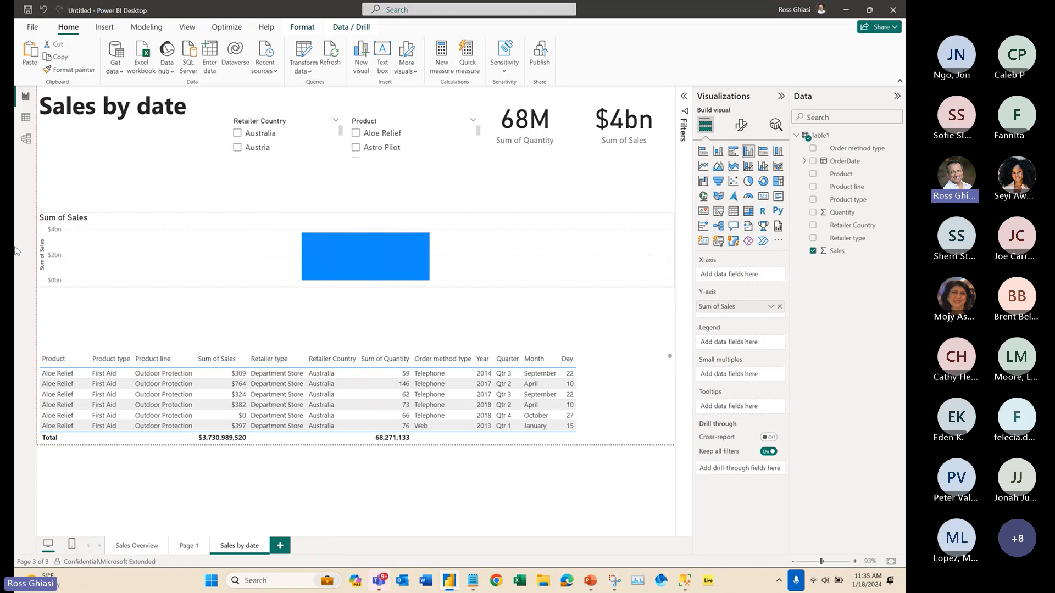
pyautogui.doubleClick(356, 293)
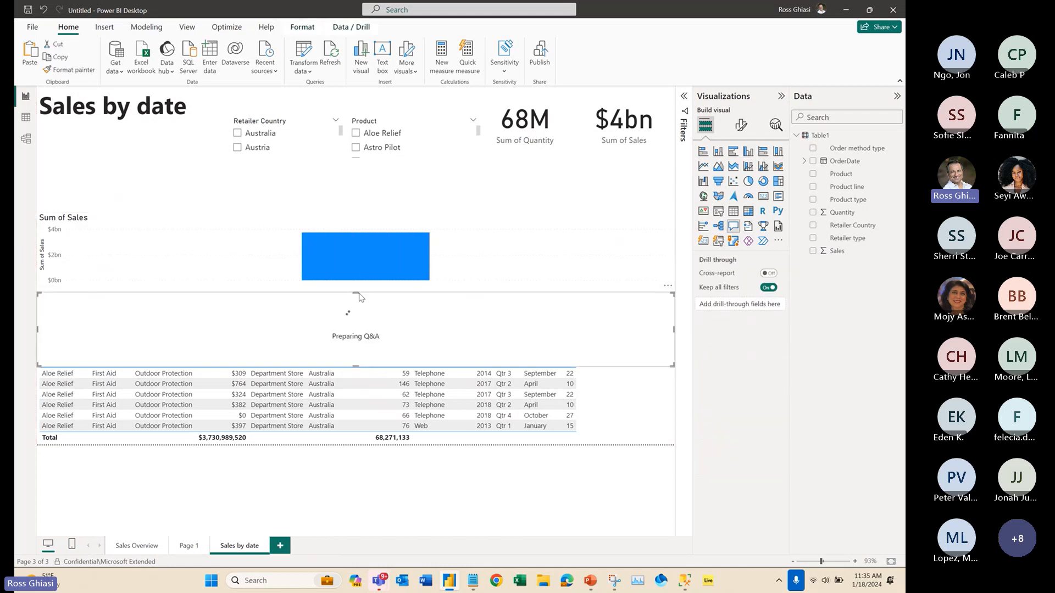
pyautogui.click(664, 304)
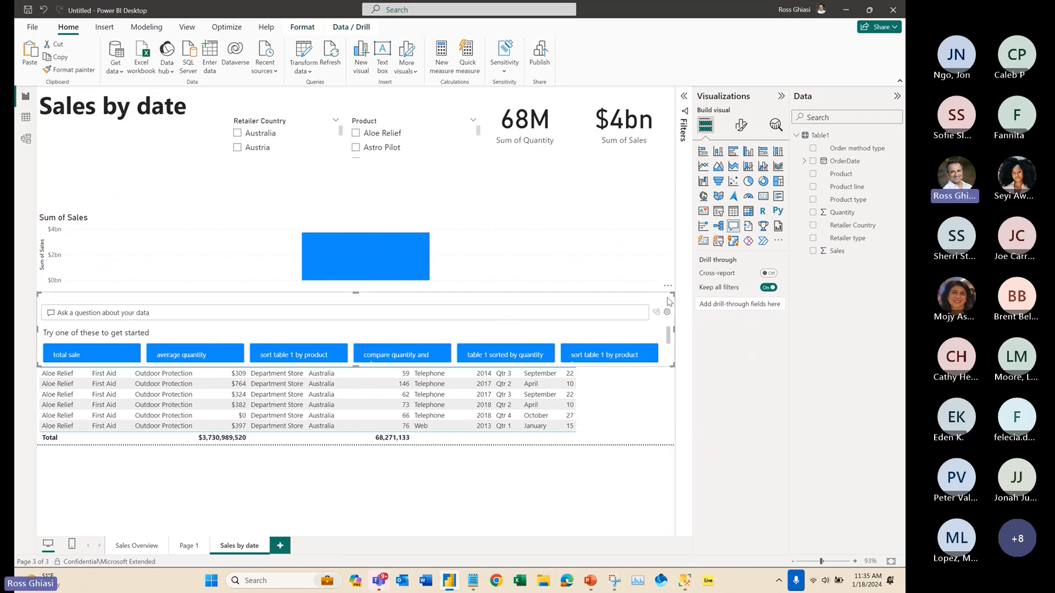
pyautogui.press('Delete')
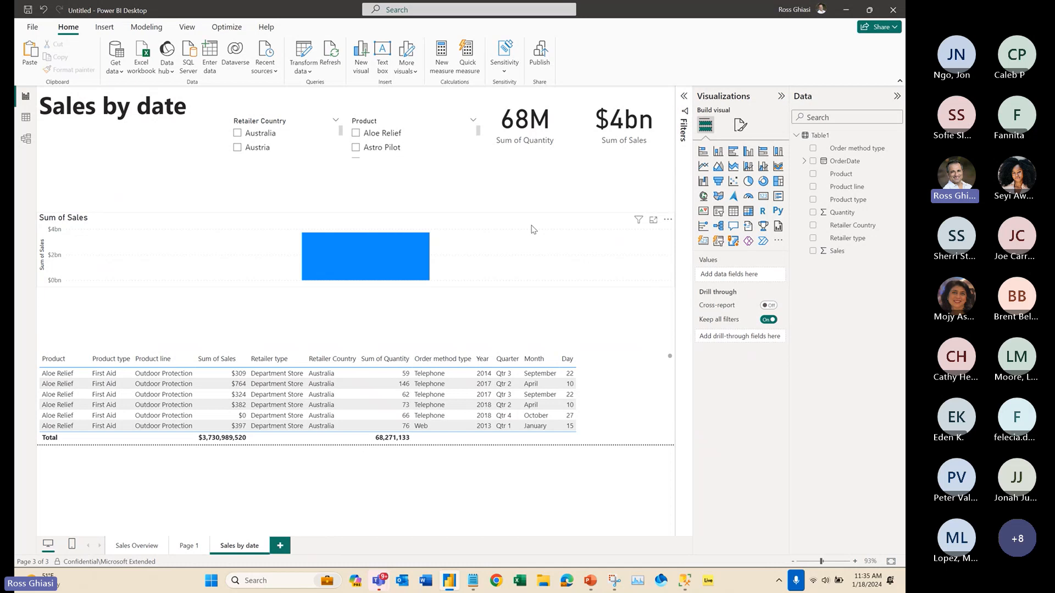
# - Enlarge the Sales column chart vertically to fill the space between the slicers and the table
pyautogui.click(533, 229)
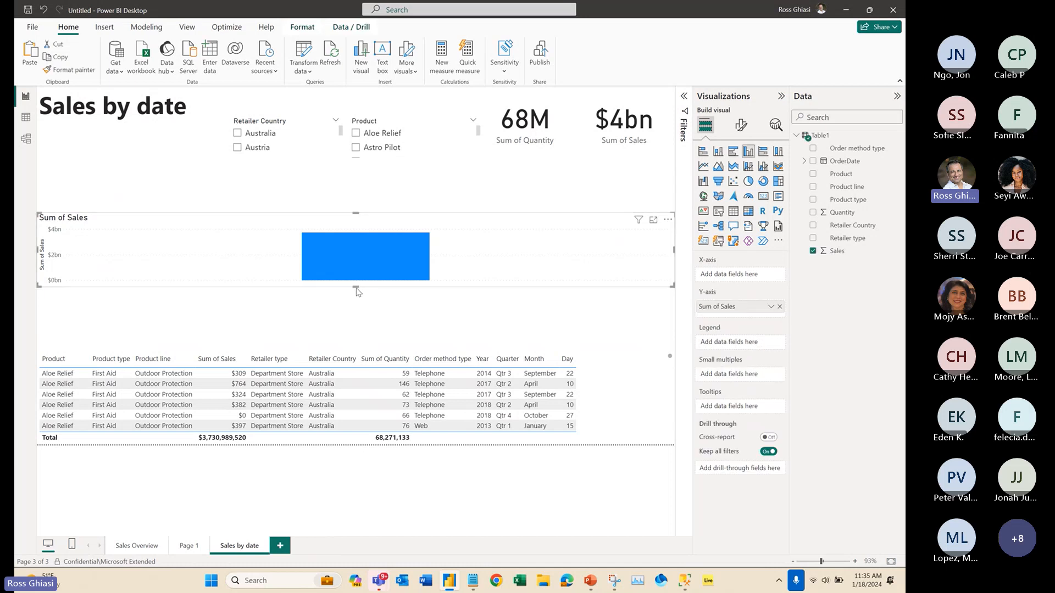
pyautogui.moveTo(356, 288); pyautogui.dragTo(364, 330)
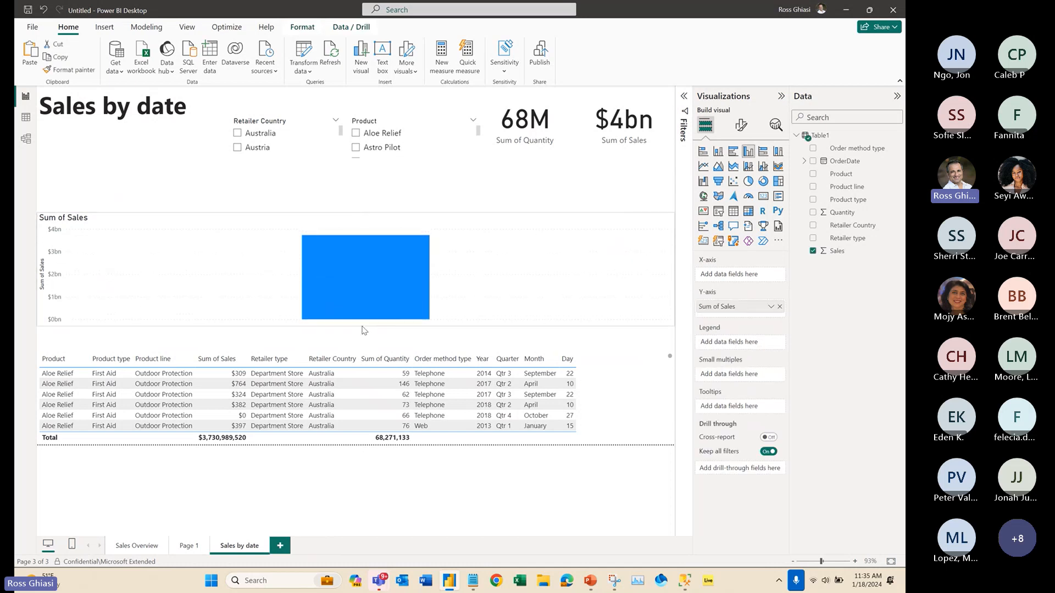
pyautogui.moveTo(357, 213); pyautogui.dragTo(356, 172)
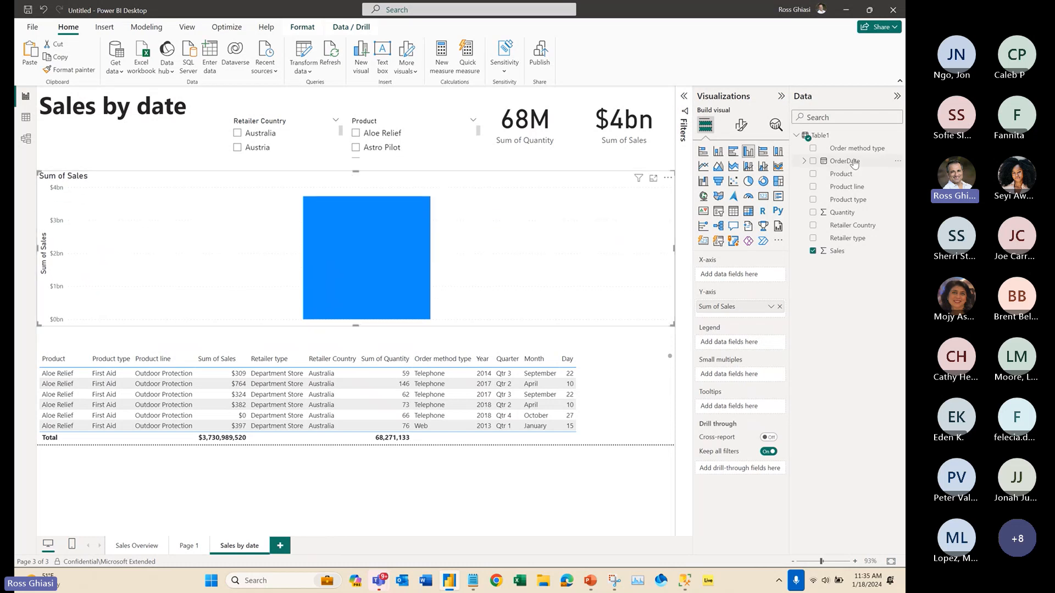
# - Add OrderDate to the Sales chart's x-axis, check the date column in the source table data, and return to the report
pyautogui.moveTo(854, 163); pyautogui.dragTo(514, 237)
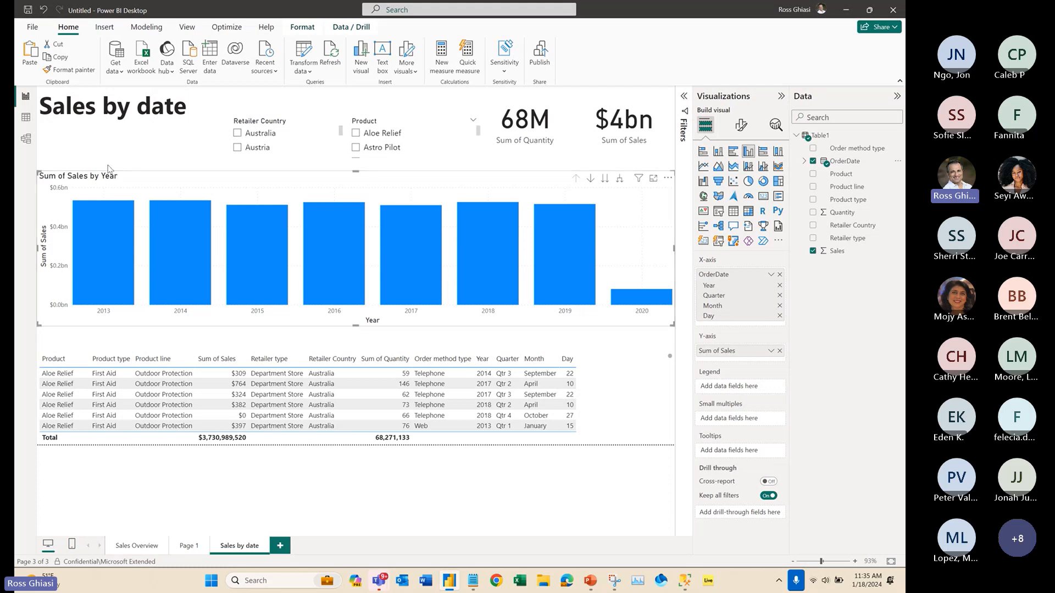
pyautogui.click(26, 121)
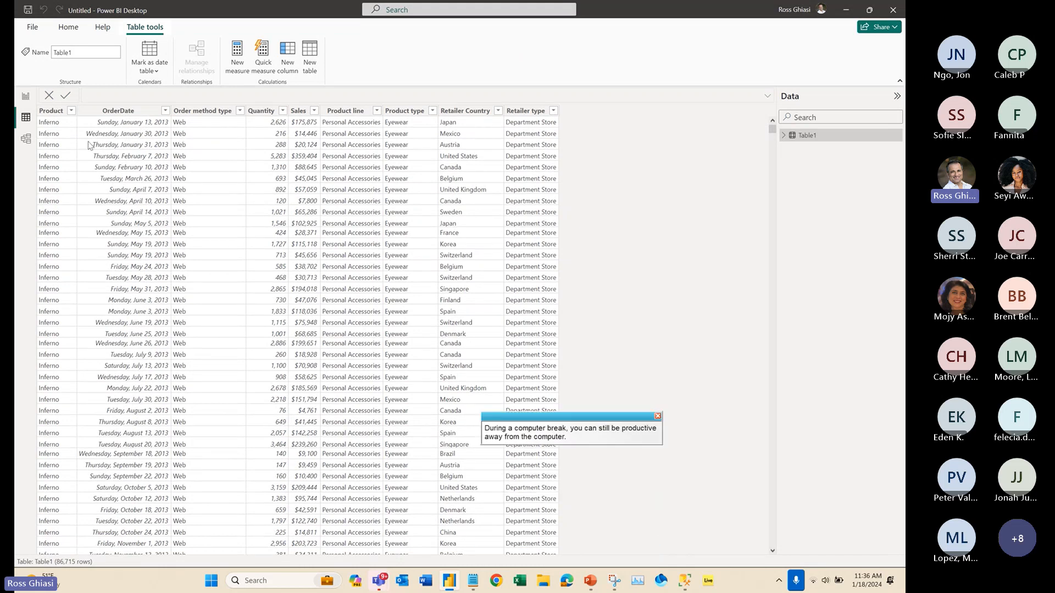
pyautogui.click(25, 97)
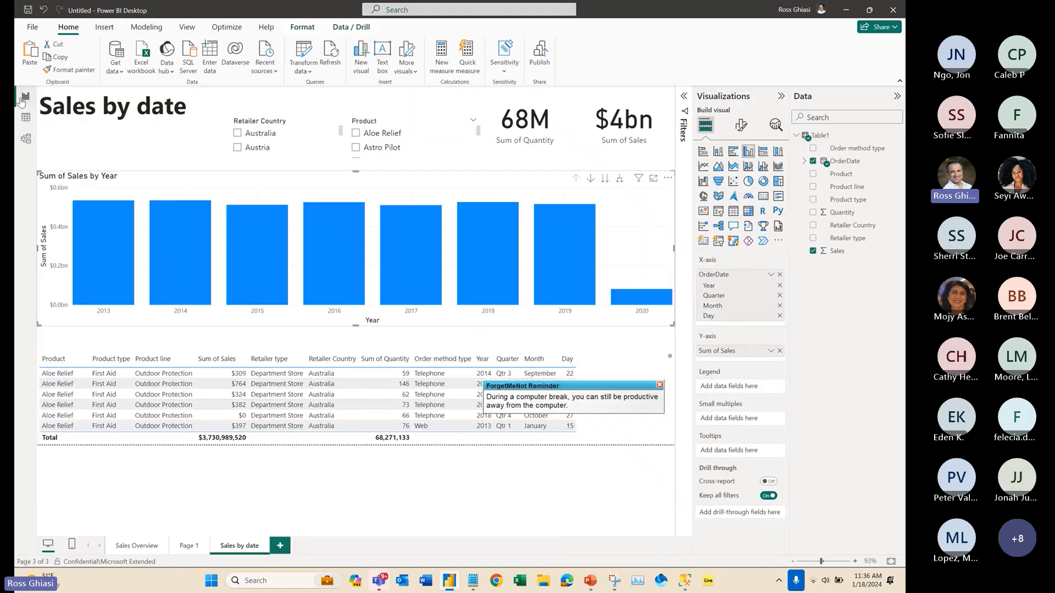
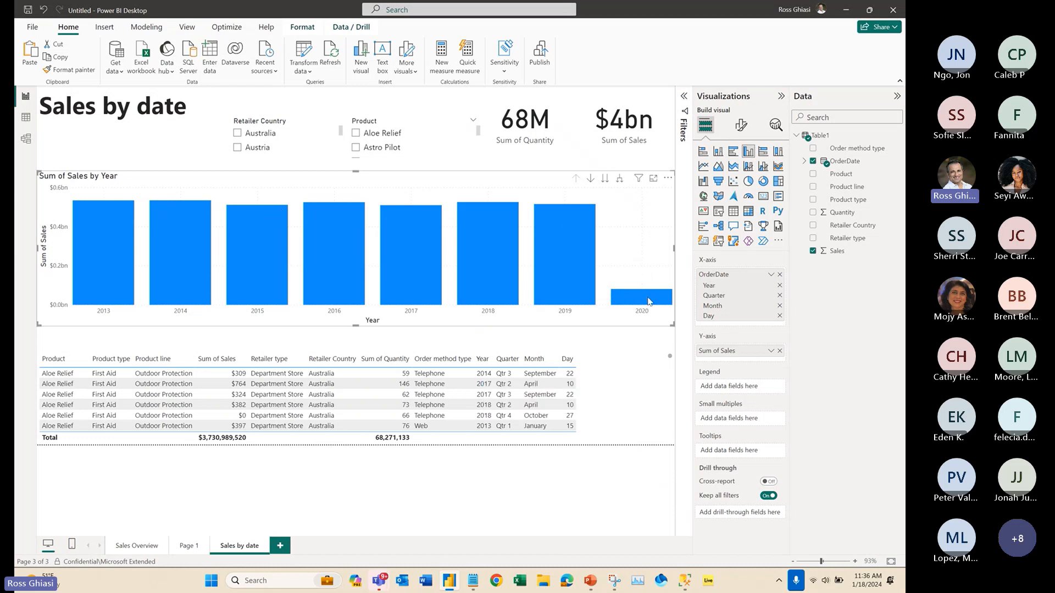
# - Cross-filter the page by the 2020 column, try the Australia retailer country filter with it, and clear both selections
pyautogui.moveTo(649, 301)
pyautogui.click(641, 301)
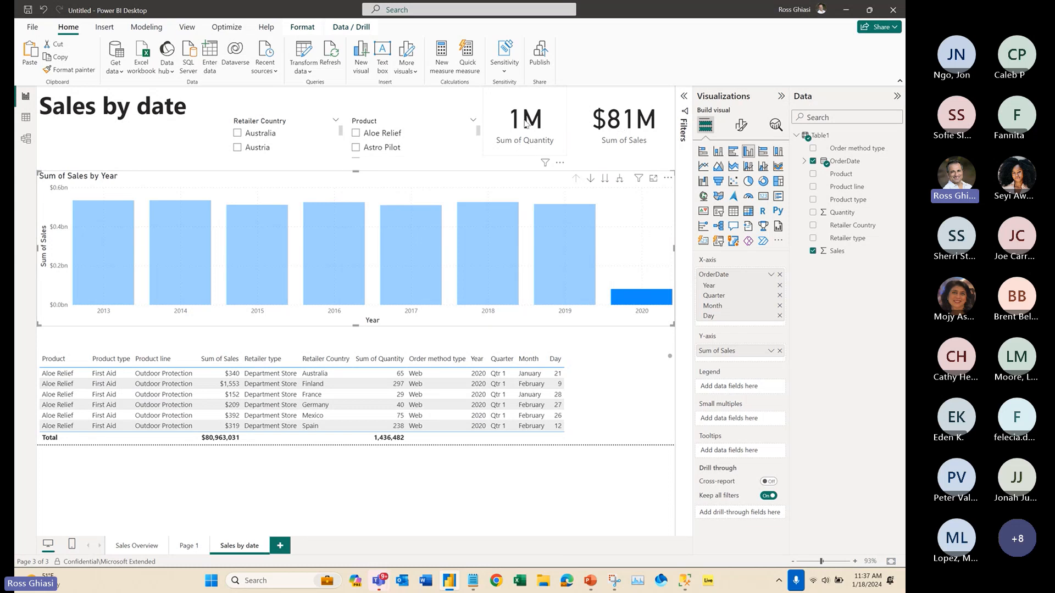
pyautogui.moveTo(528, 124); pyautogui.dragTo(534, 126)
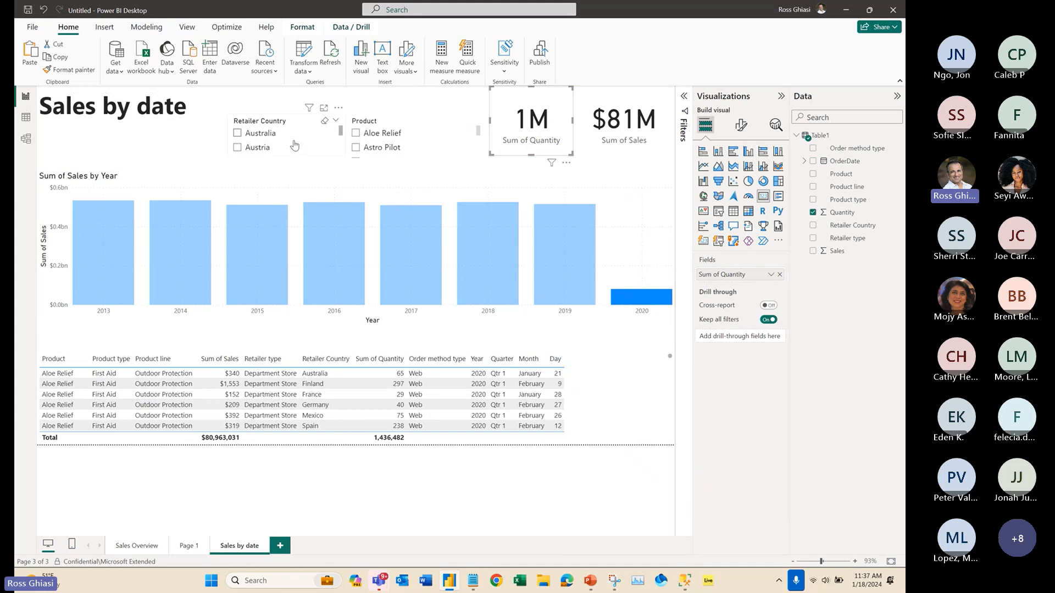
pyautogui.click(270, 136)
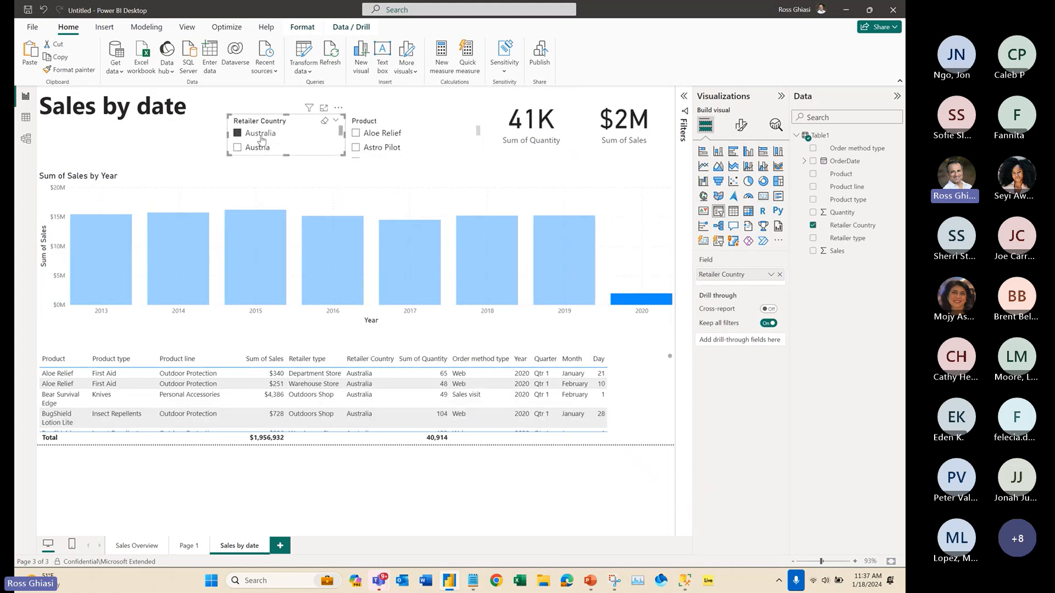
pyautogui.click(259, 135)
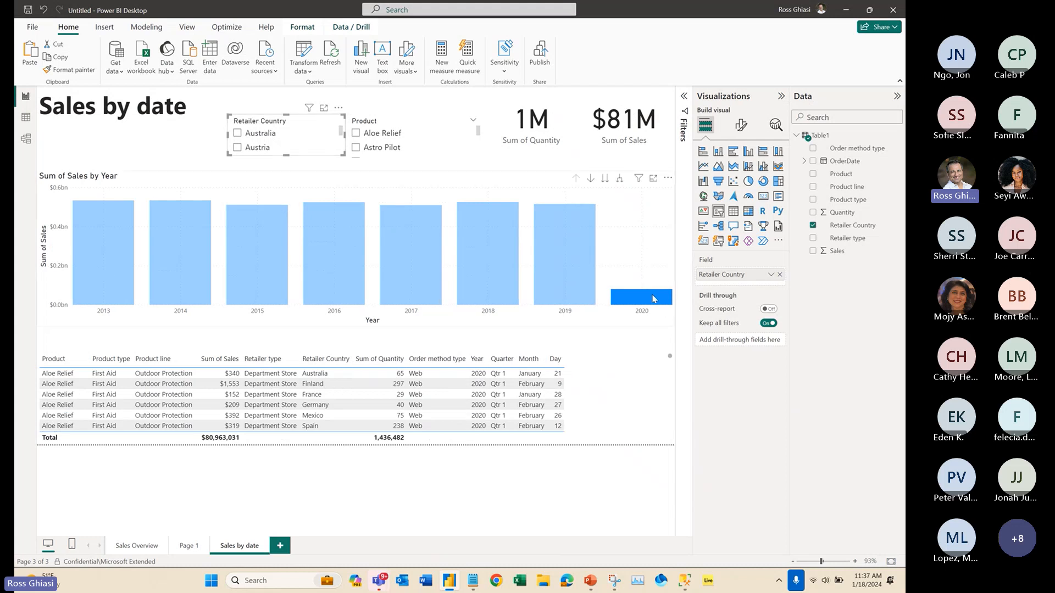
pyautogui.click(654, 299)
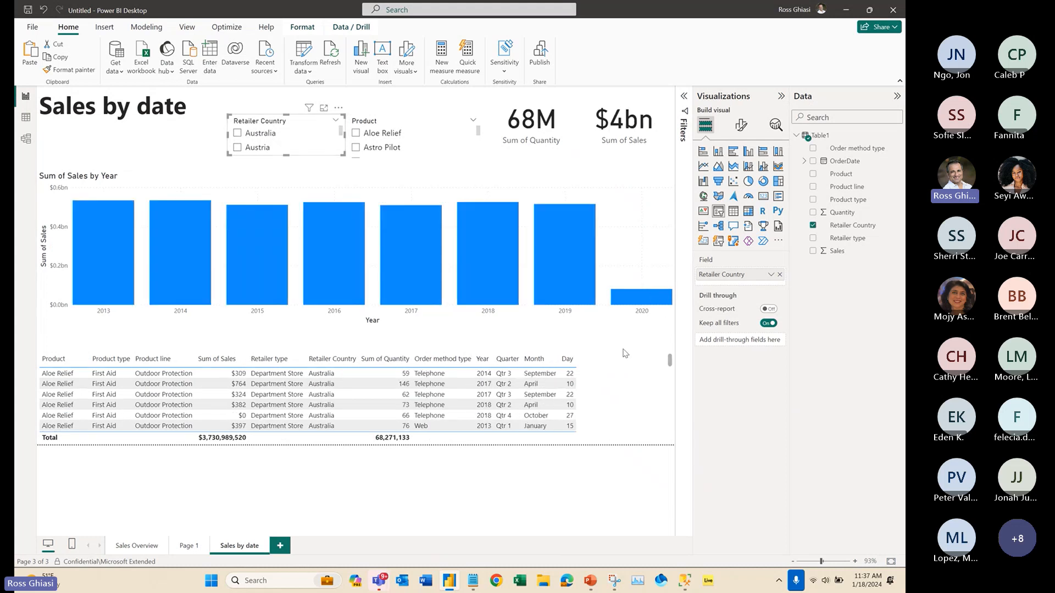
# - Select the sales-by-year chart and expand the OrderDate field's date hierarchy to list its levels
pyautogui.click(635, 222)
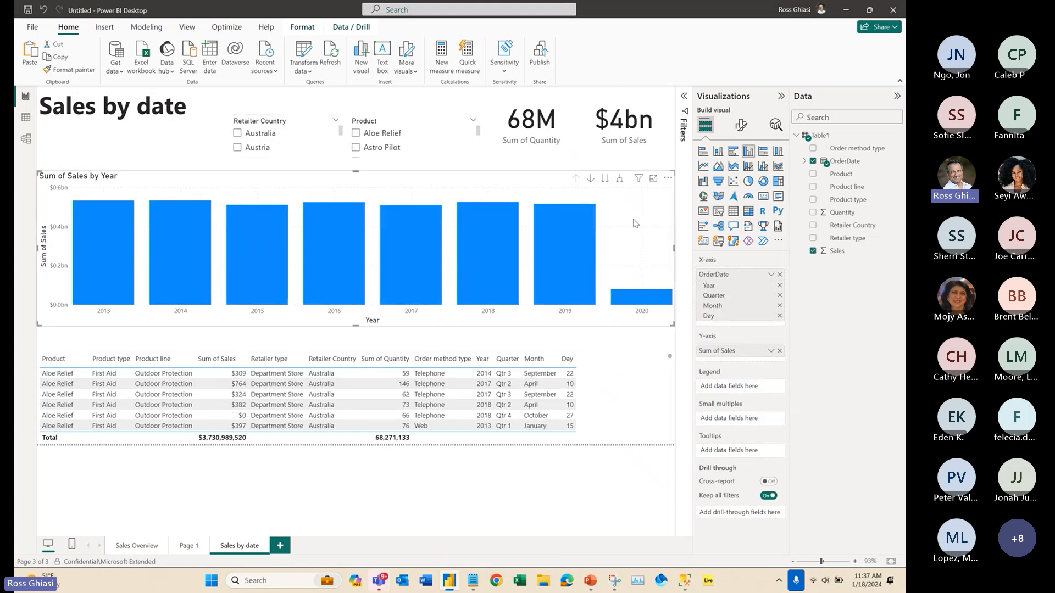
pyautogui.click(804, 161)
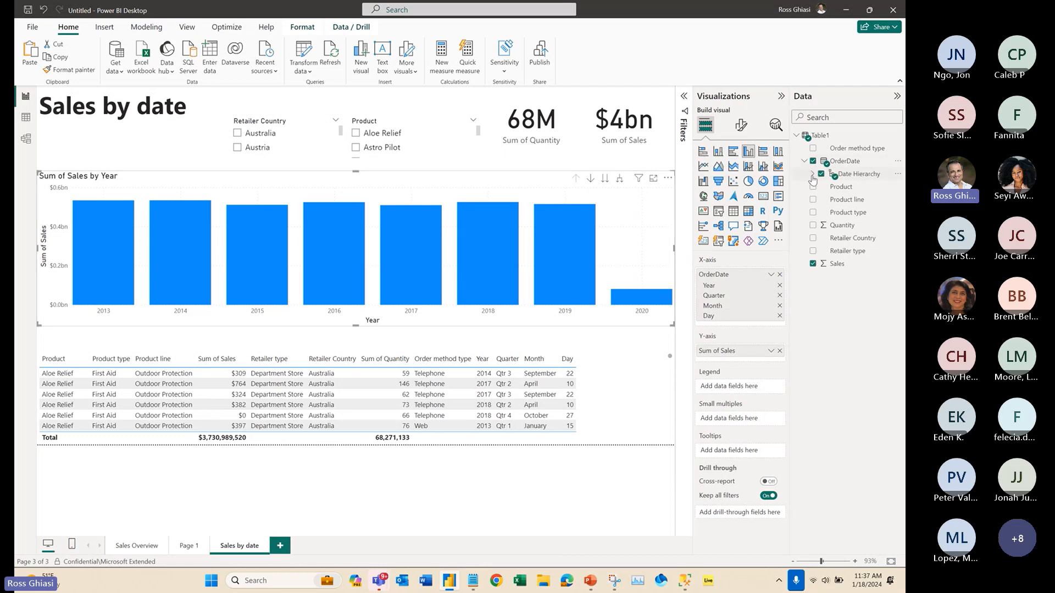
pyautogui.click(811, 175)
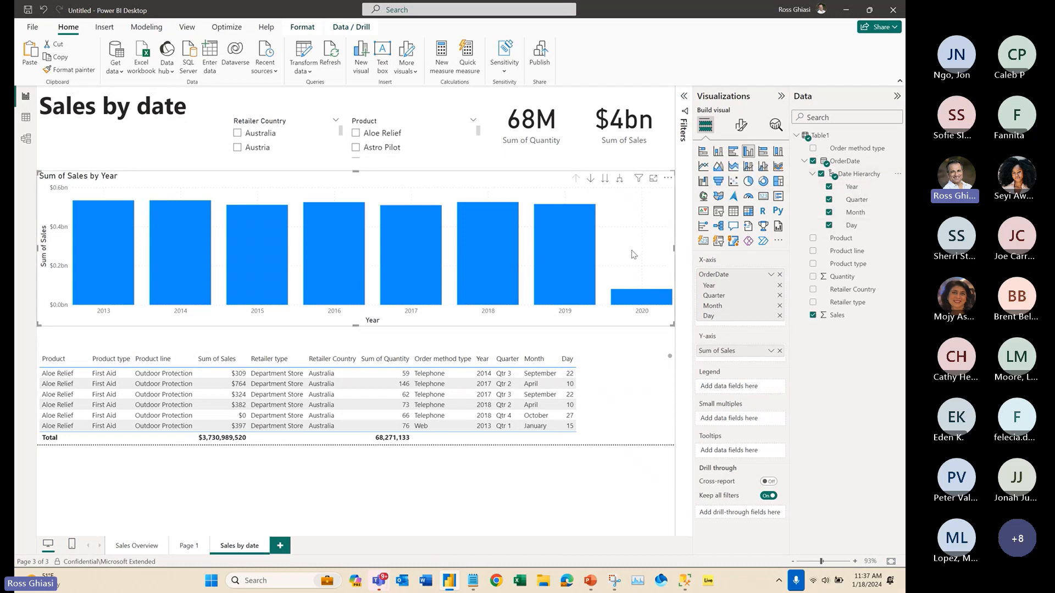
# - Drill down the chart from 2019 to its Qtr 4 and on to December to view daily sales
pyautogui.moveTo(582, 246)
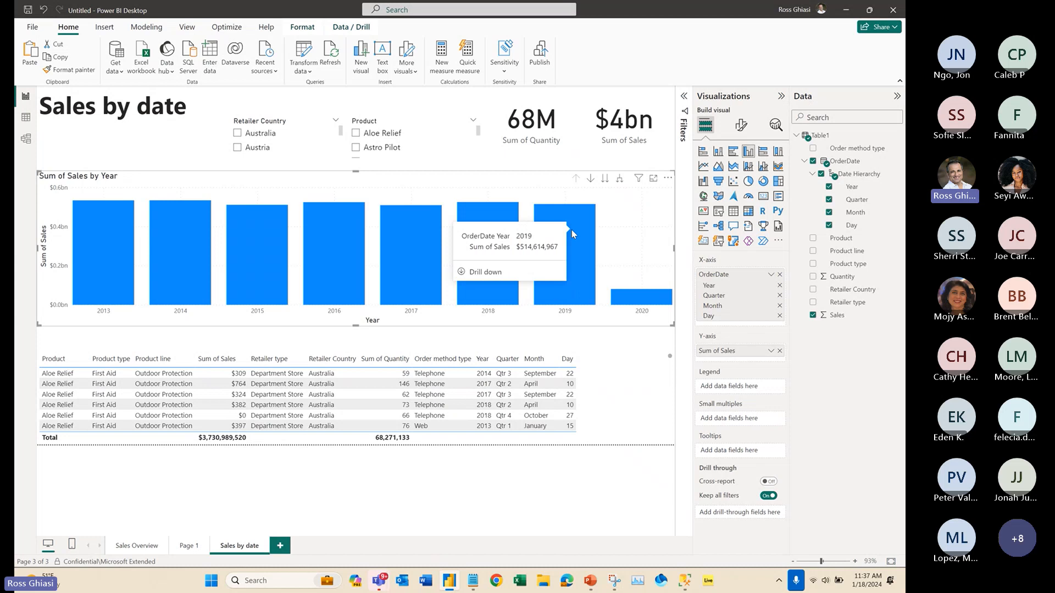
pyautogui.click(478, 273)
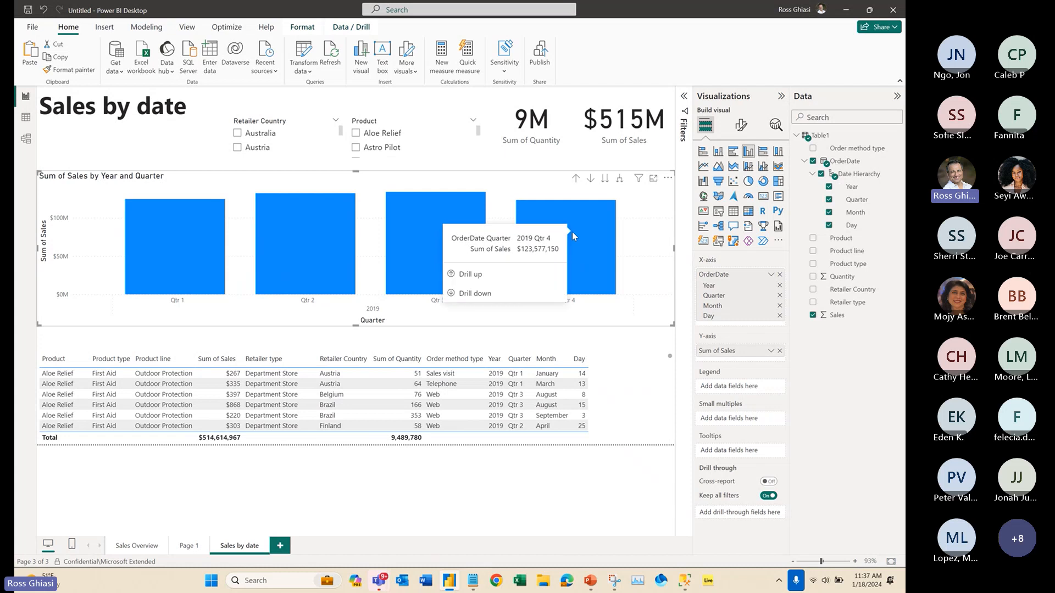
pyautogui.click(498, 295)
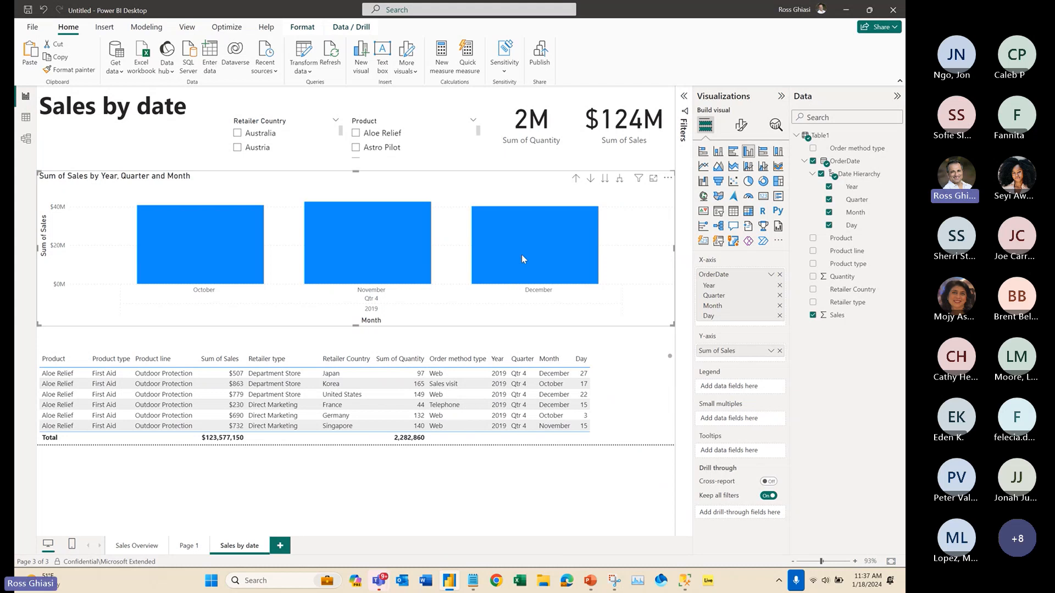
pyautogui.moveTo(517, 251)
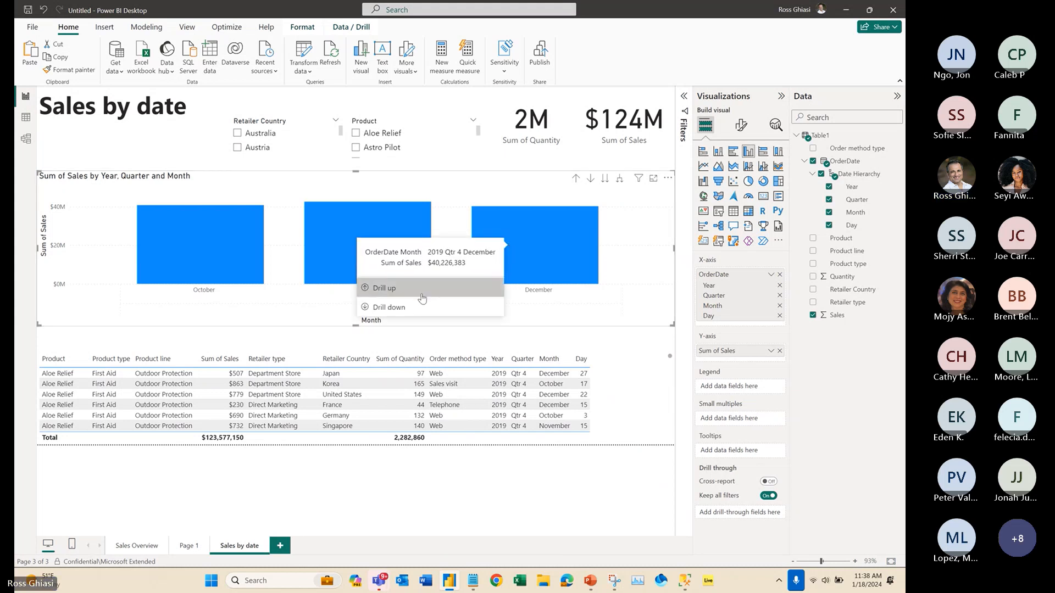
pyautogui.click(411, 309)
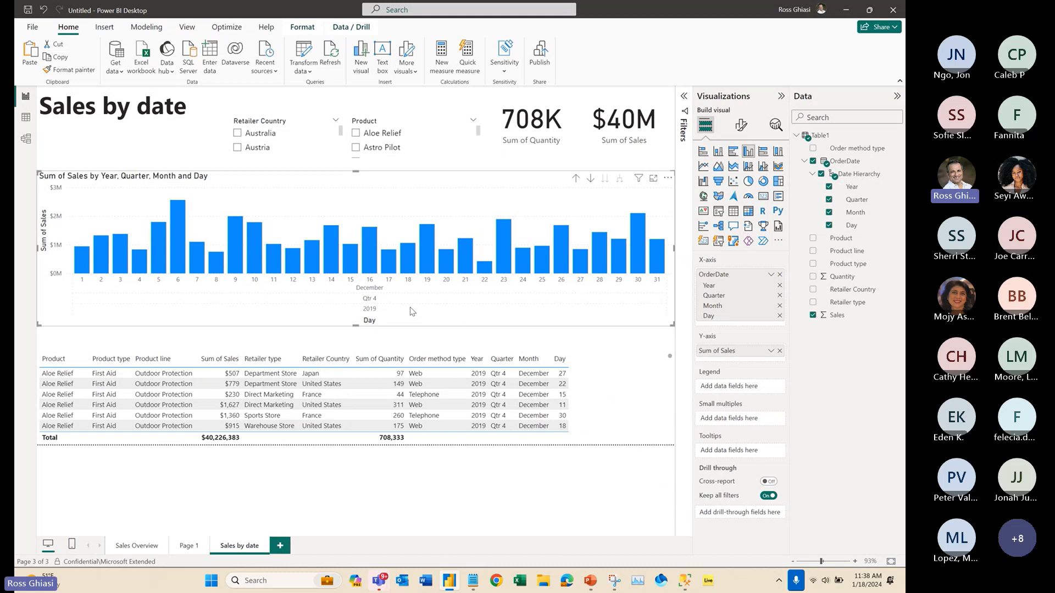
# - Filter the page by day 17 of December 2019, review the matching table rows, and clear the day selection
pyautogui.click(391, 265)
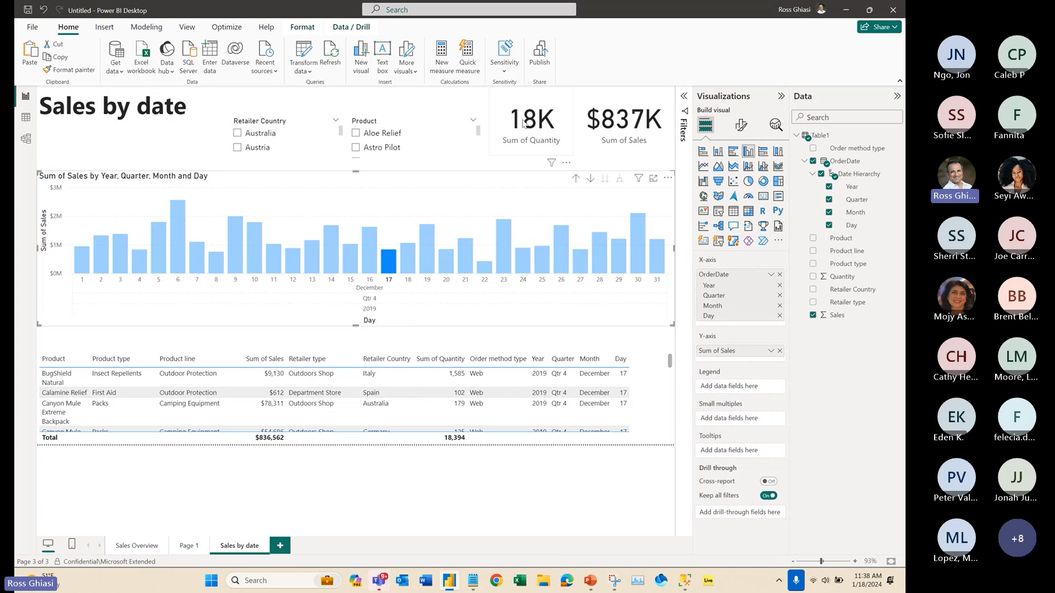
pyautogui.scroll(-5, 646, 407)
pyautogui.scroll(-5, 646, 408)
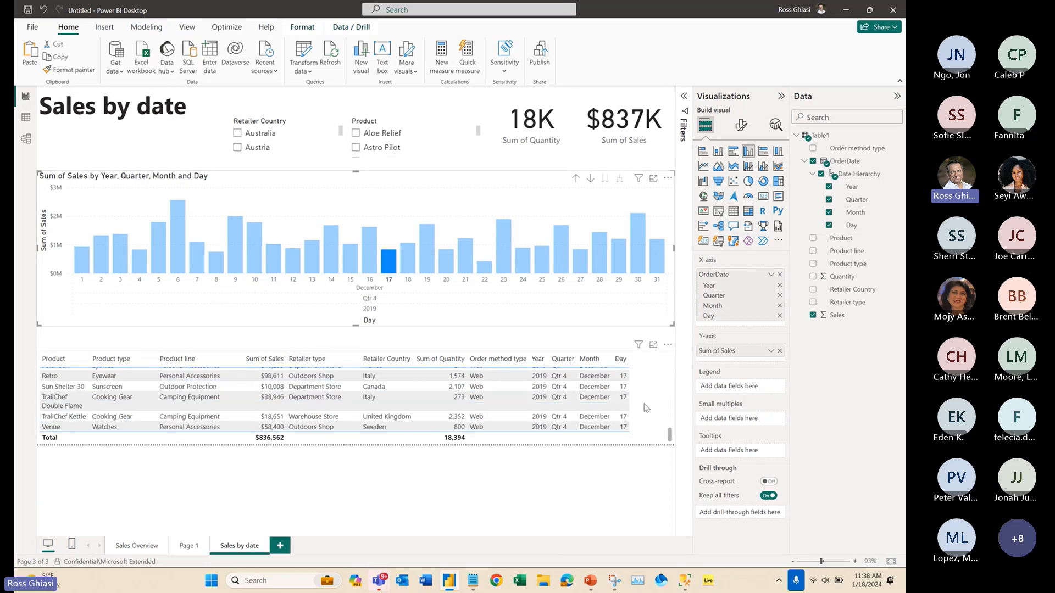
pyautogui.scroll(10, 647, 408)
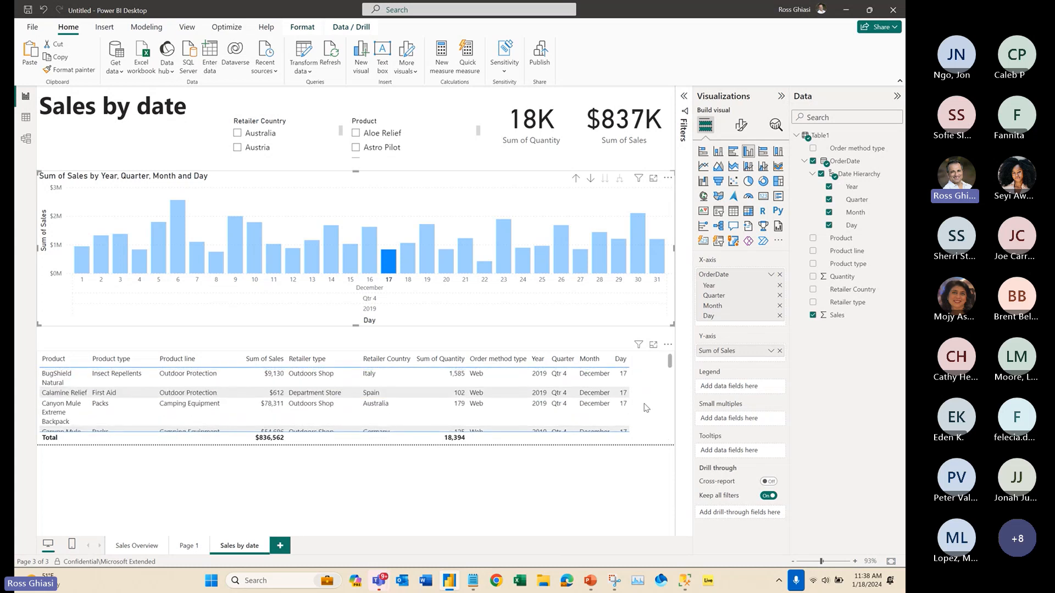
pyautogui.click(390, 259)
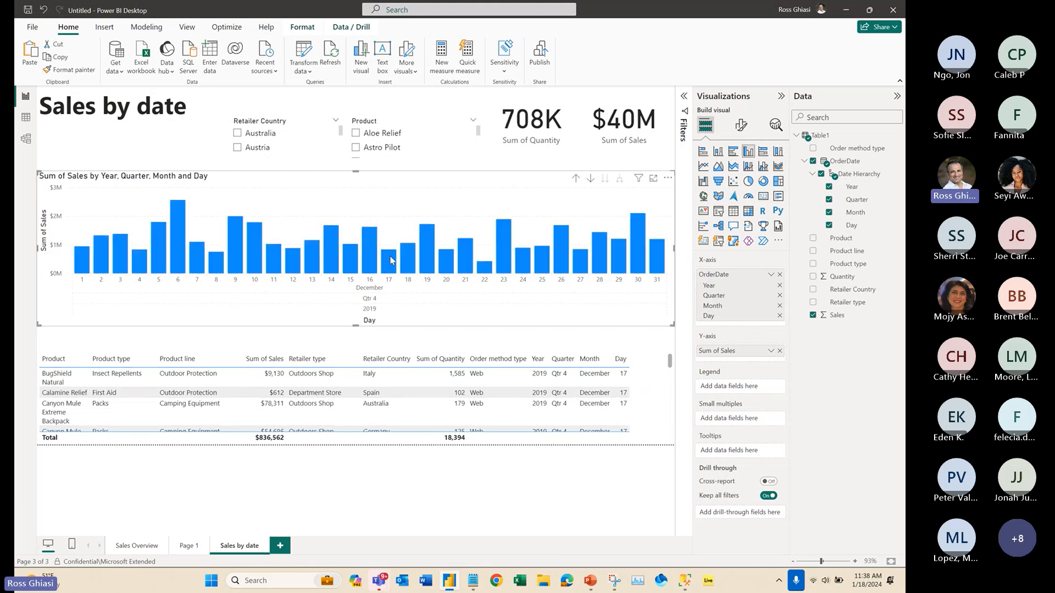
# - Drill the chart back up from the day level to the year level
pyautogui.click(576, 180)
pyautogui.click(576, 179)
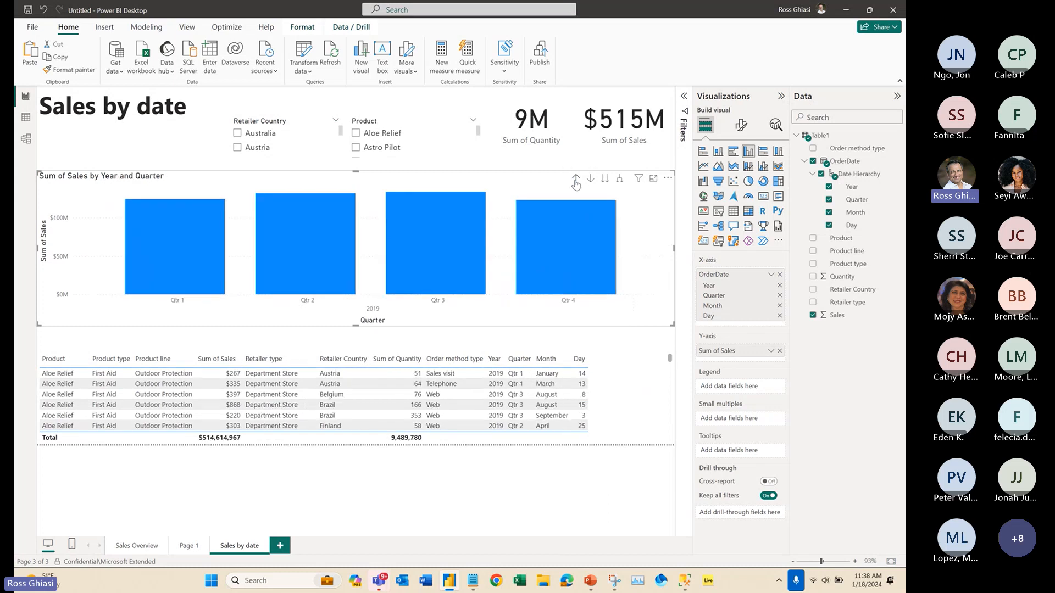
pyautogui.click(576, 180)
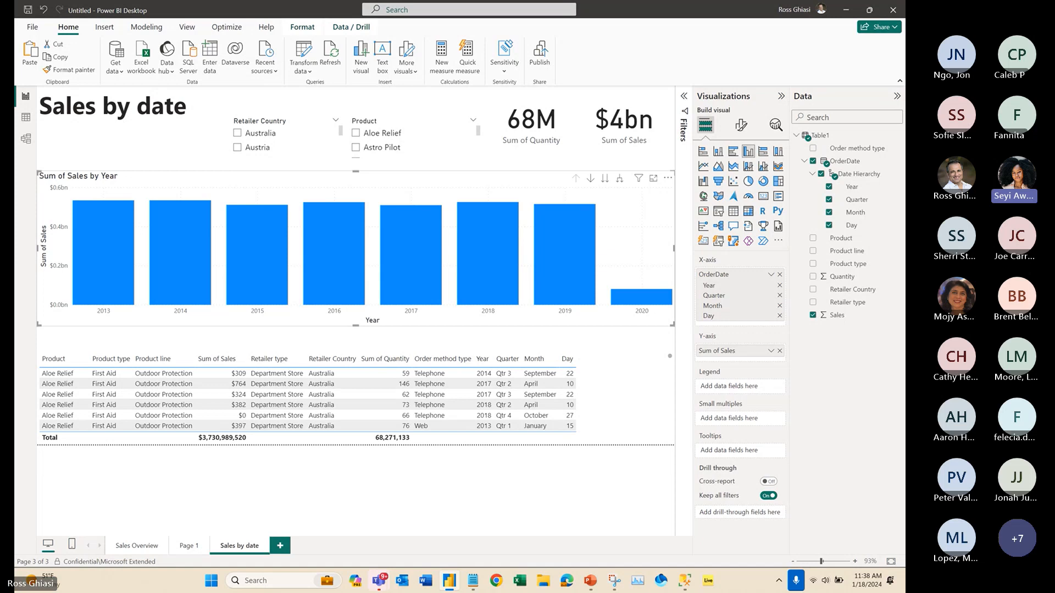
# - Return to the Sales Overview report page to view its pie charts
pyautogui.press('super+alt+k')
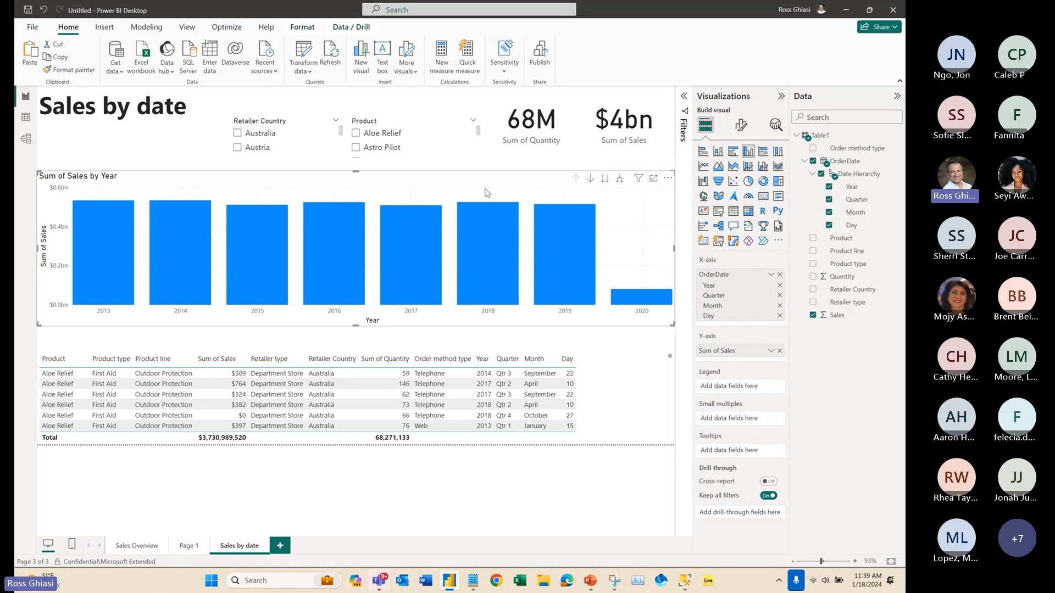
pyautogui.moveTo(322, 235)
pyautogui.moveTo(487, 219)
pyautogui.click(141, 546)
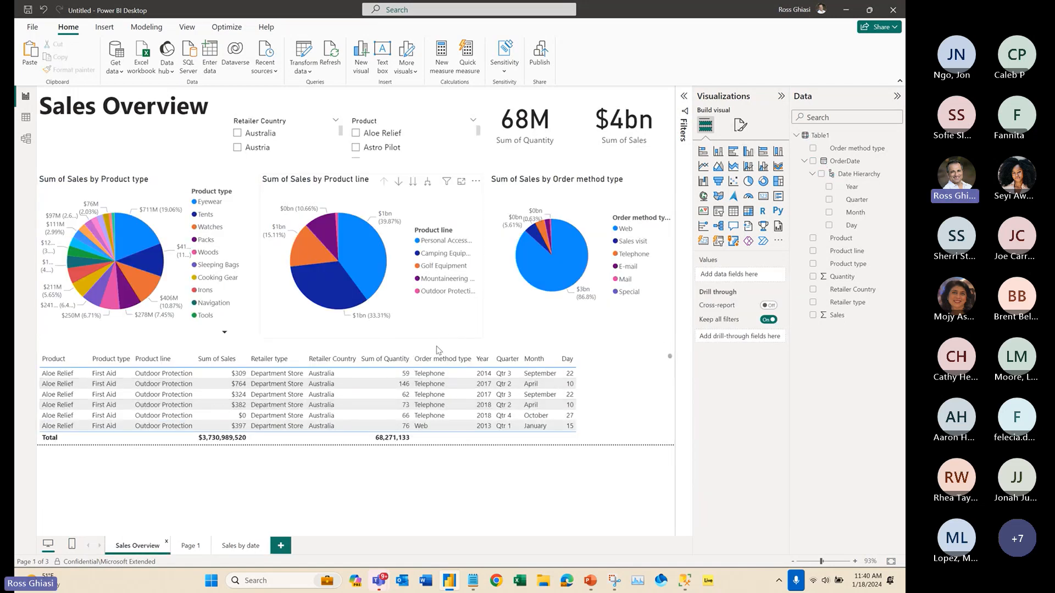
# - Turn on data labels for the yearly sales column chart on the Sales by date page
pyautogui.click(240, 547)
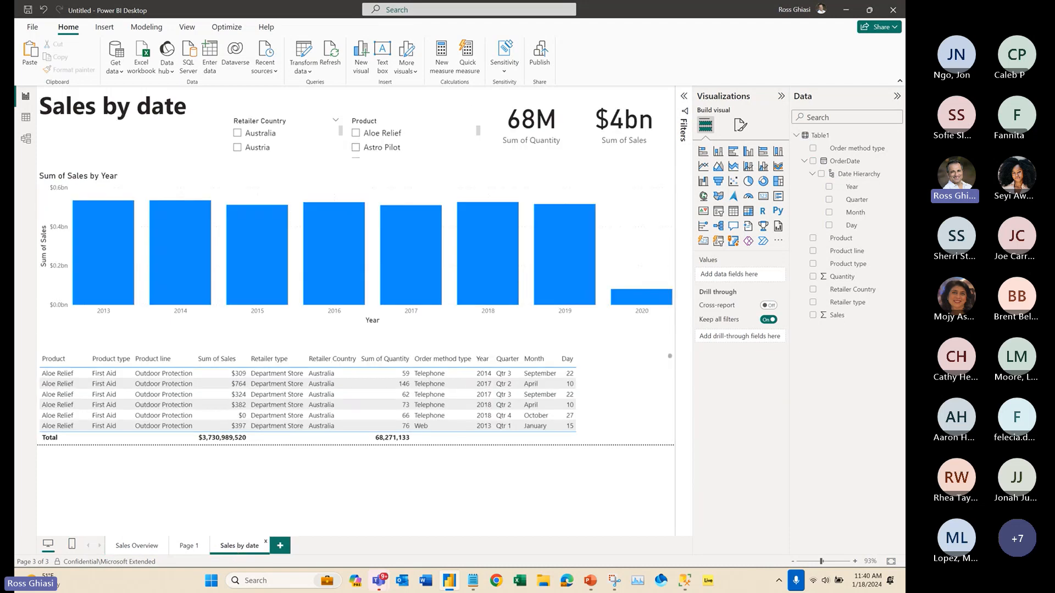
pyautogui.click(648, 213)
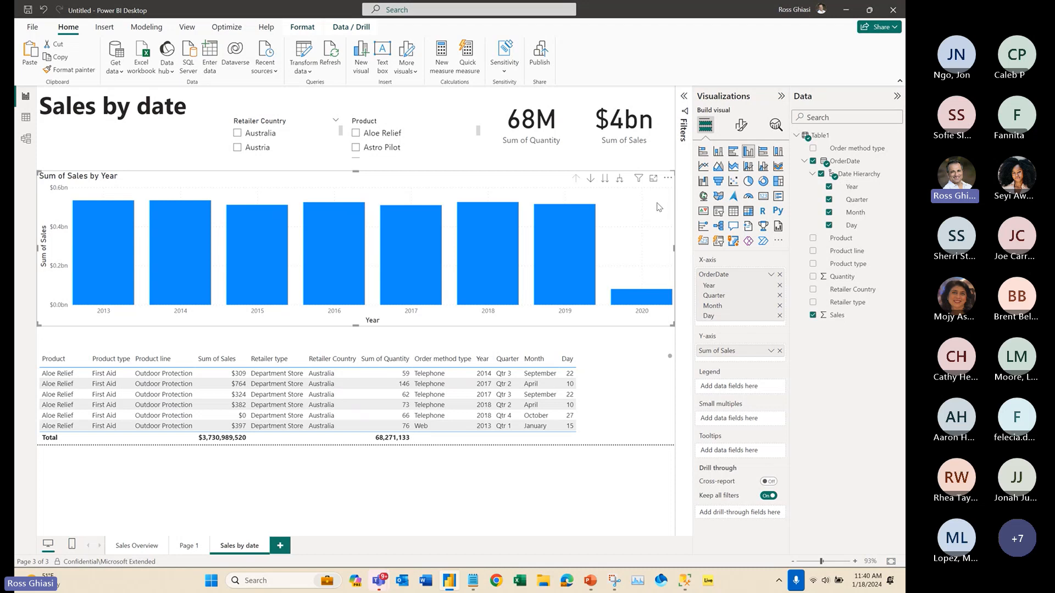
pyautogui.click(741, 127)
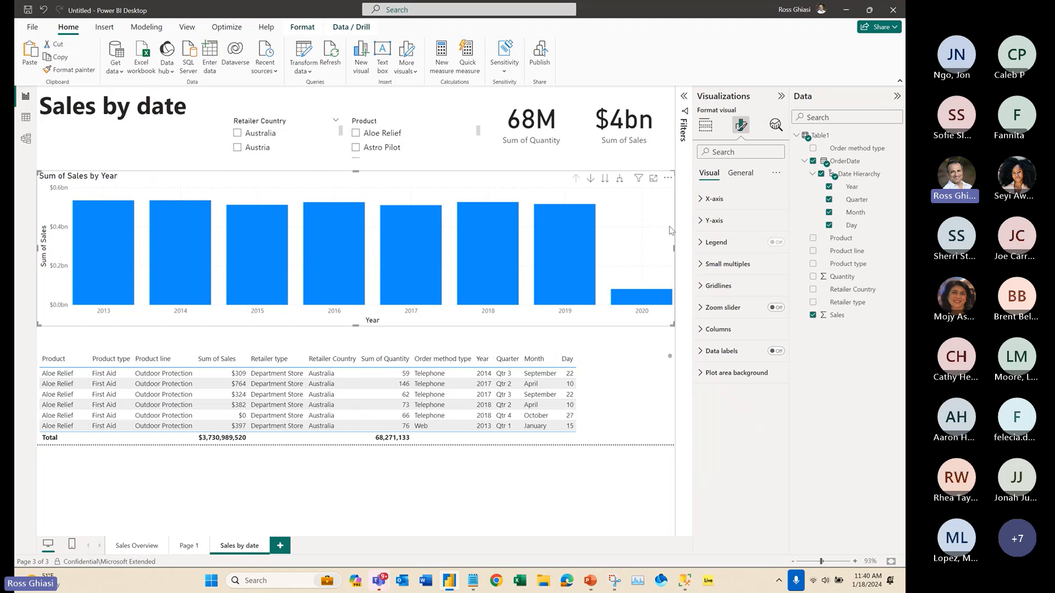
pyautogui.click(776, 352)
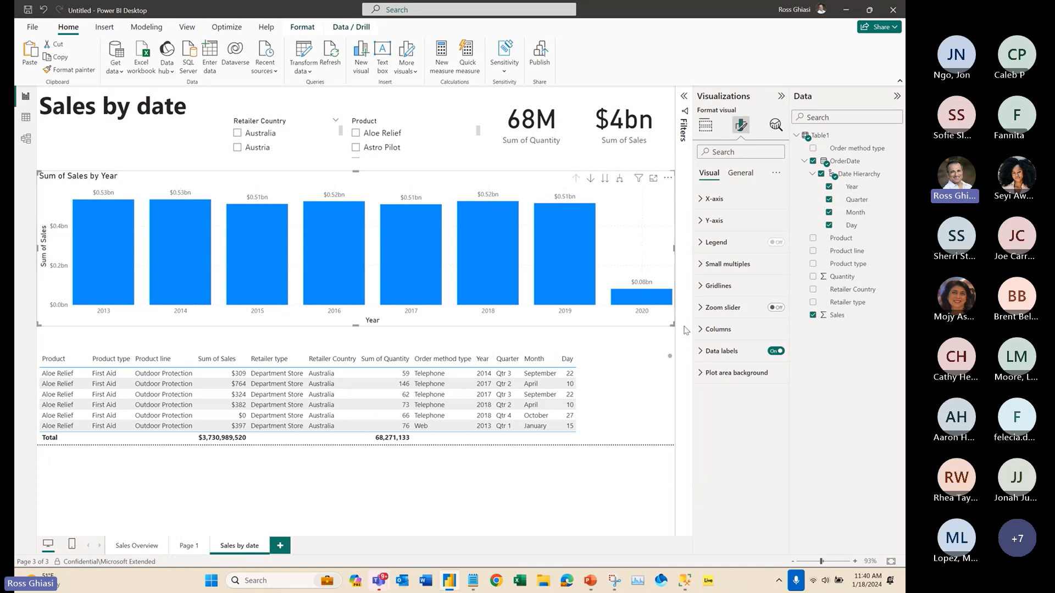
# - Set the display units of the column chart's data label values to Millions
pyautogui.click(701, 354)
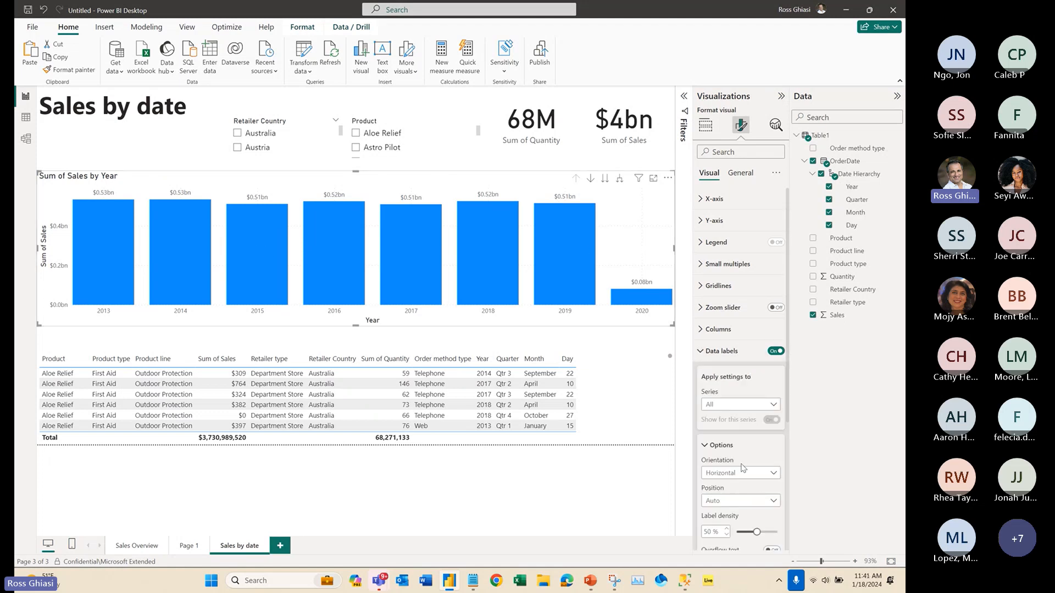
pyautogui.scroll(-3, 741, 467)
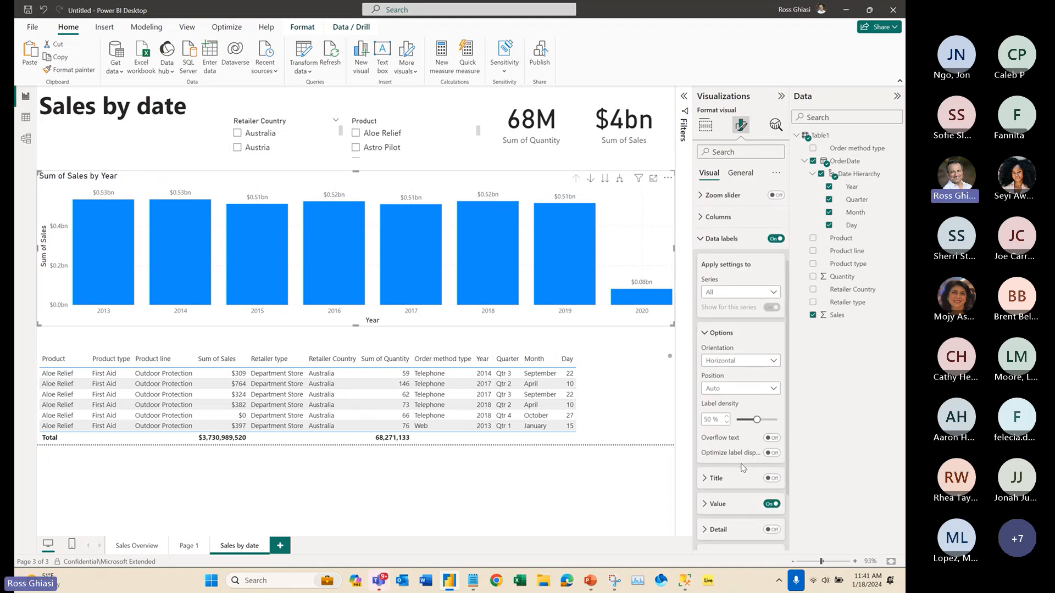
pyautogui.scroll(-2, 743, 468)
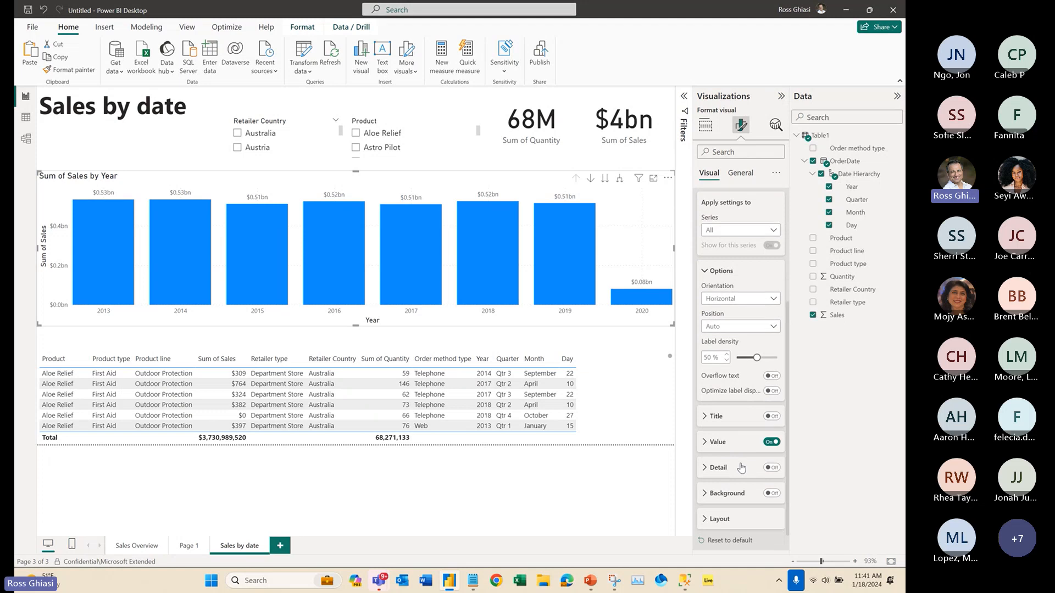
pyautogui.click(706, 448)
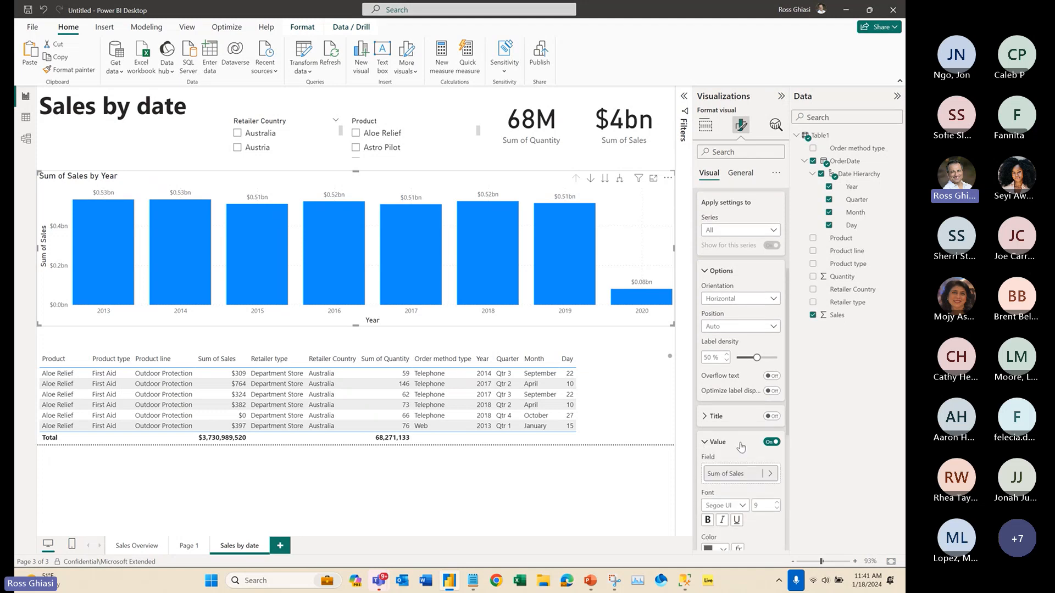
pyautogui.scroll(-2, 741, 442)
pyautogui.scroll(-4, 740, 443)
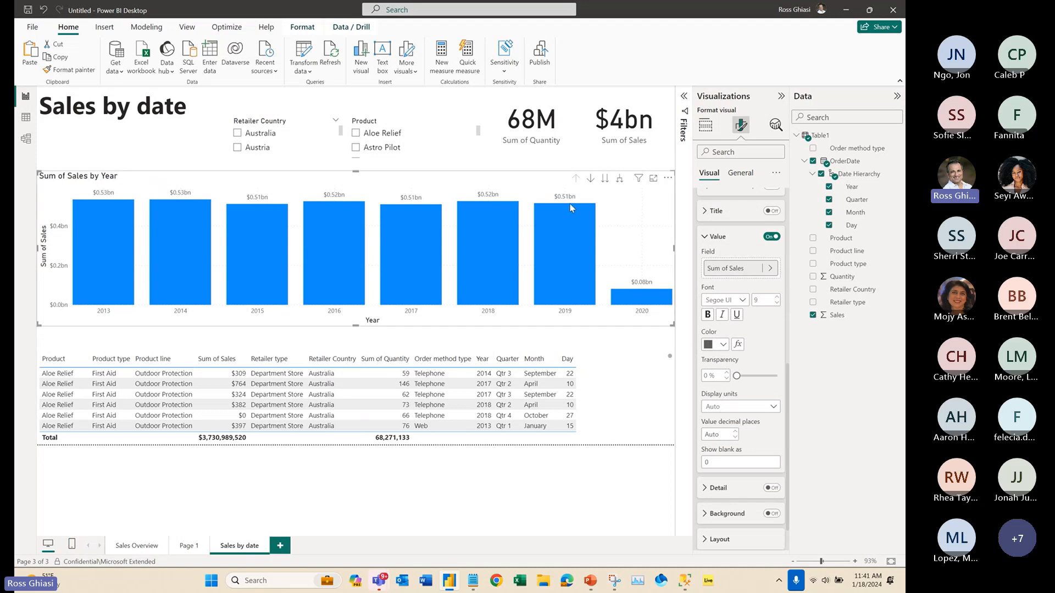
pyautogui.click(774, 408)
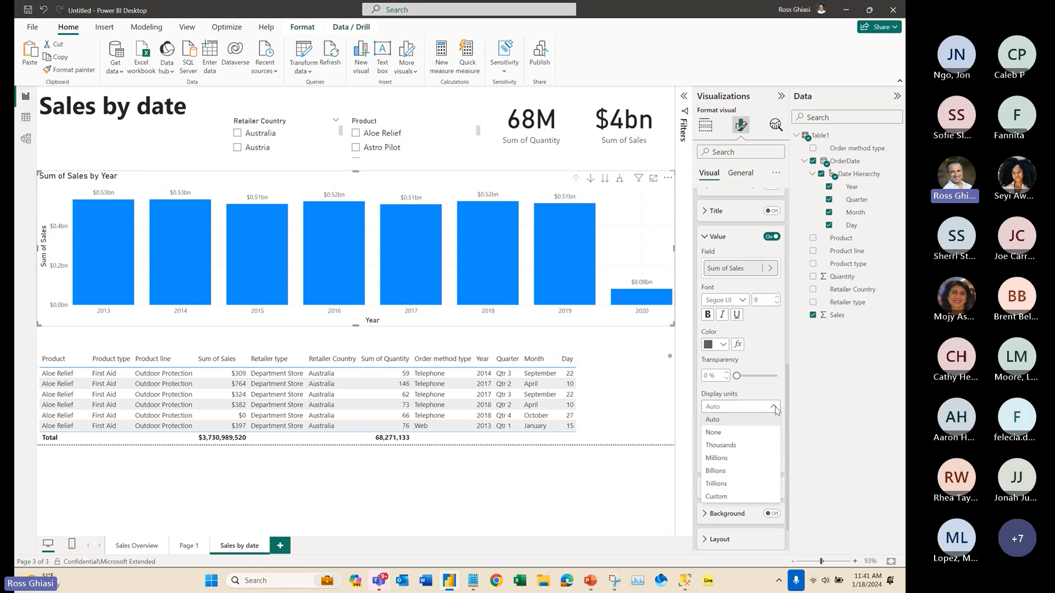
pyautogui.click(740, 460)
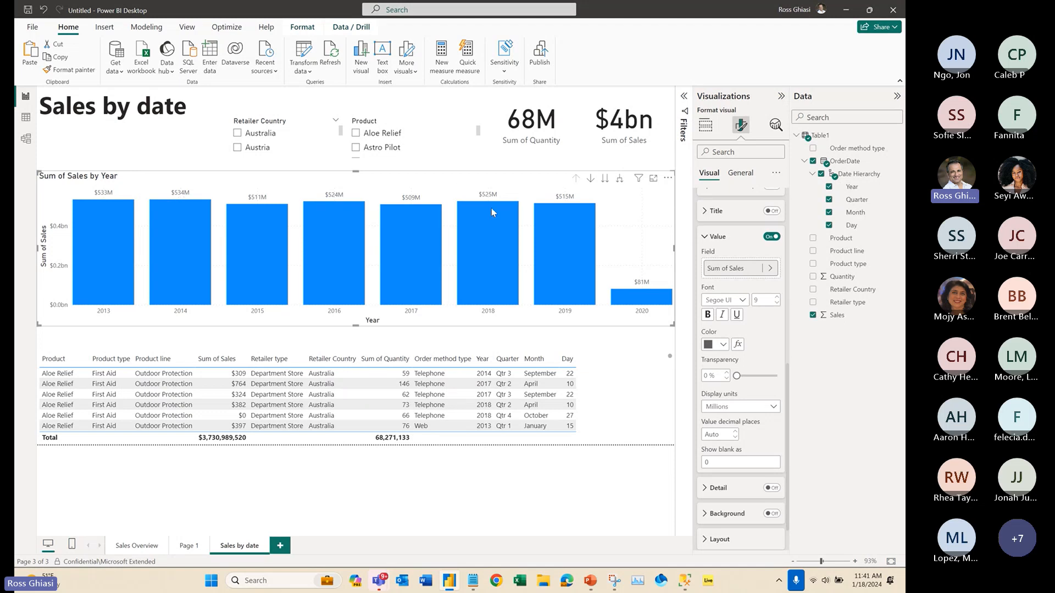
# - Split the yearly sales columns by Order method type as the legend and change the visual to a stacked column chart
pyautogui.click(710, 130)
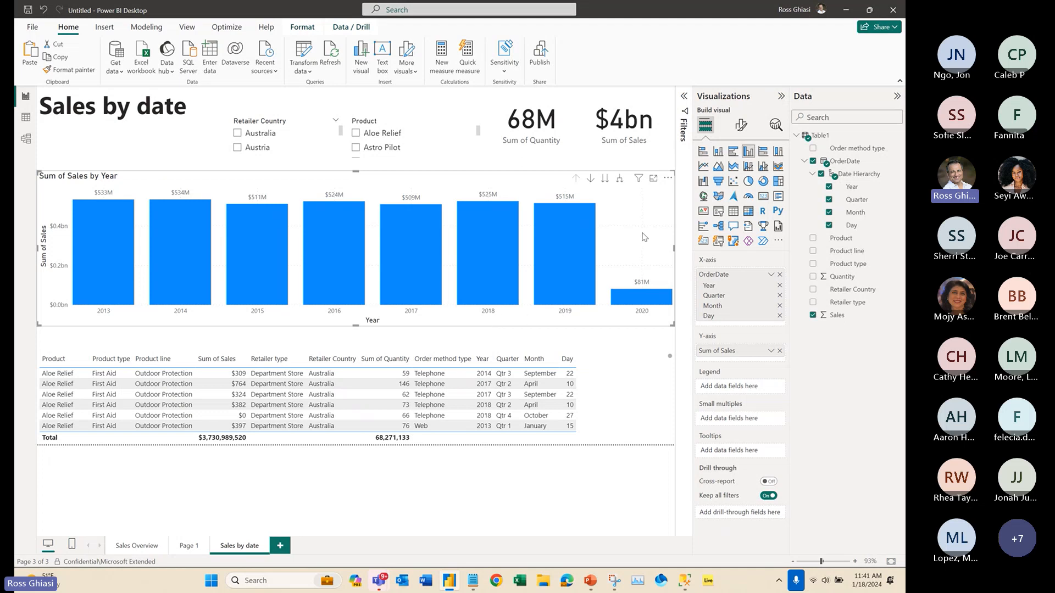
pyautogui.click(804, 164)
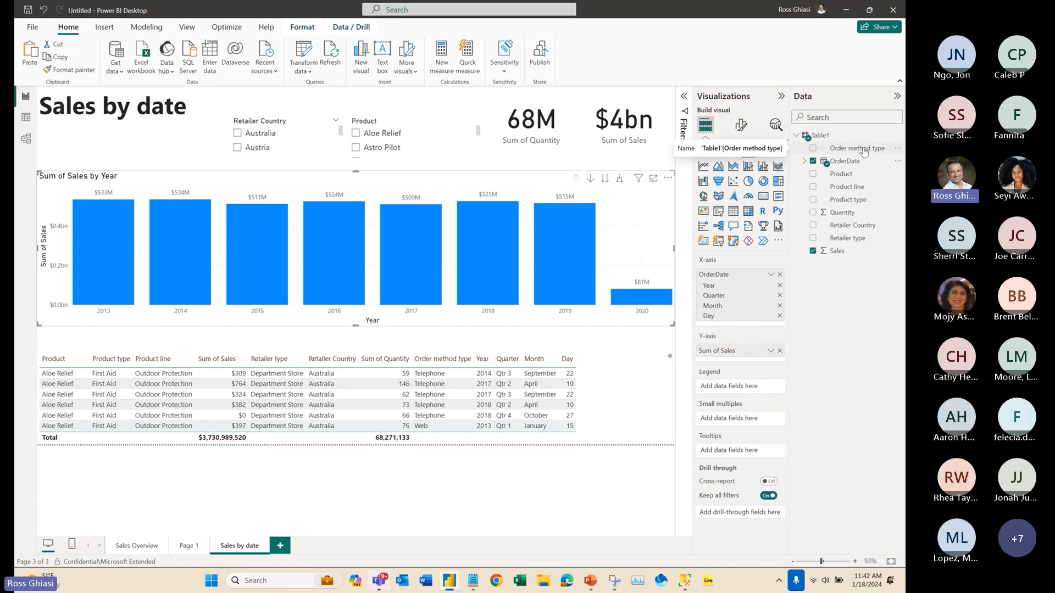
pyautogui.moveTo(864, 152); pyautogui.dragTo(628, 235)
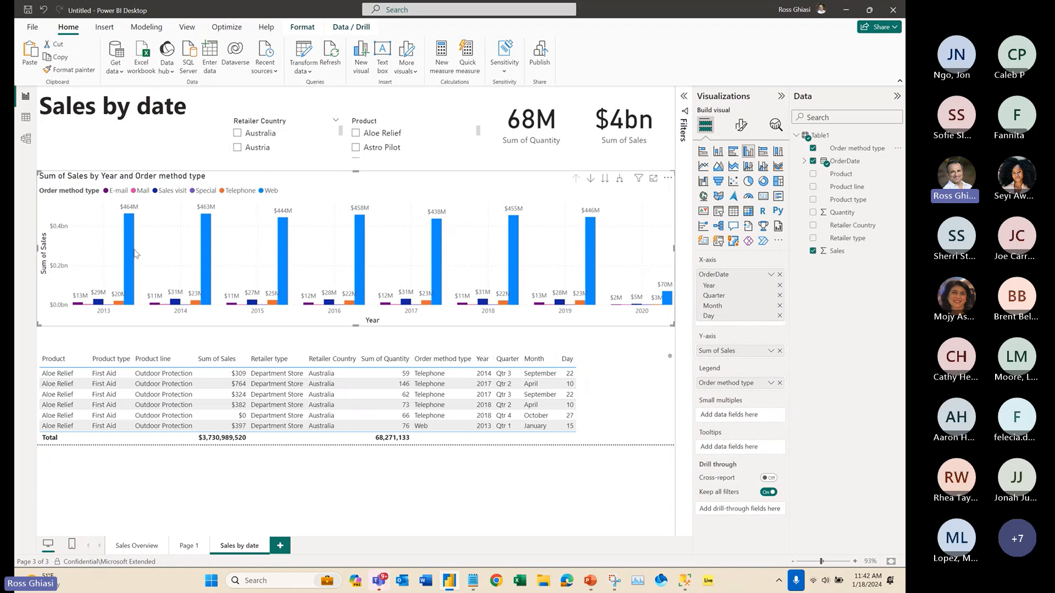
pyautogui.moveTo(136, 254)
pyautogui.moveTo(404, 305)
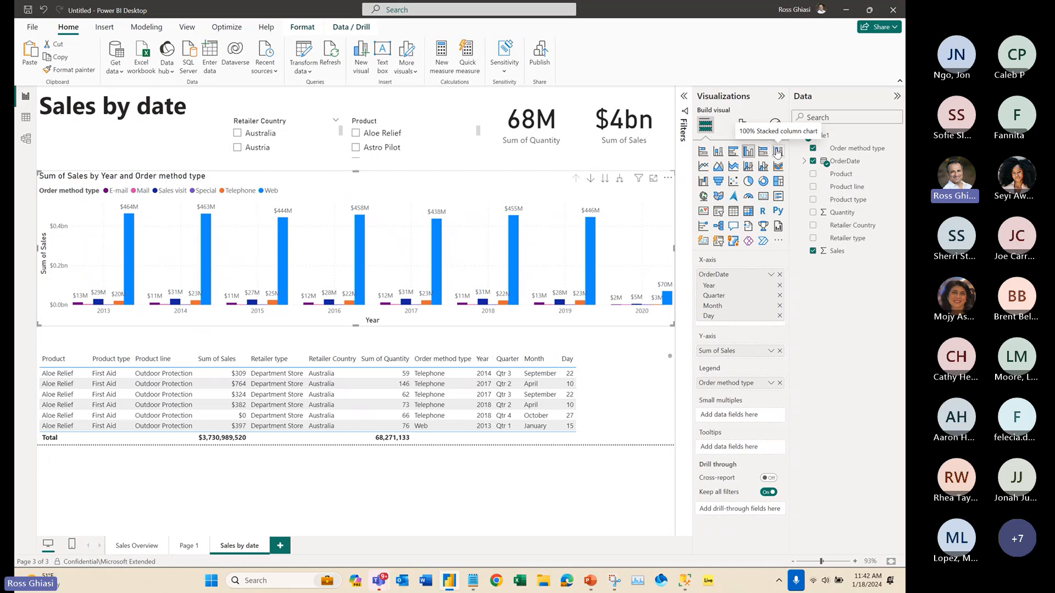
pyautogui.click(718, 152)
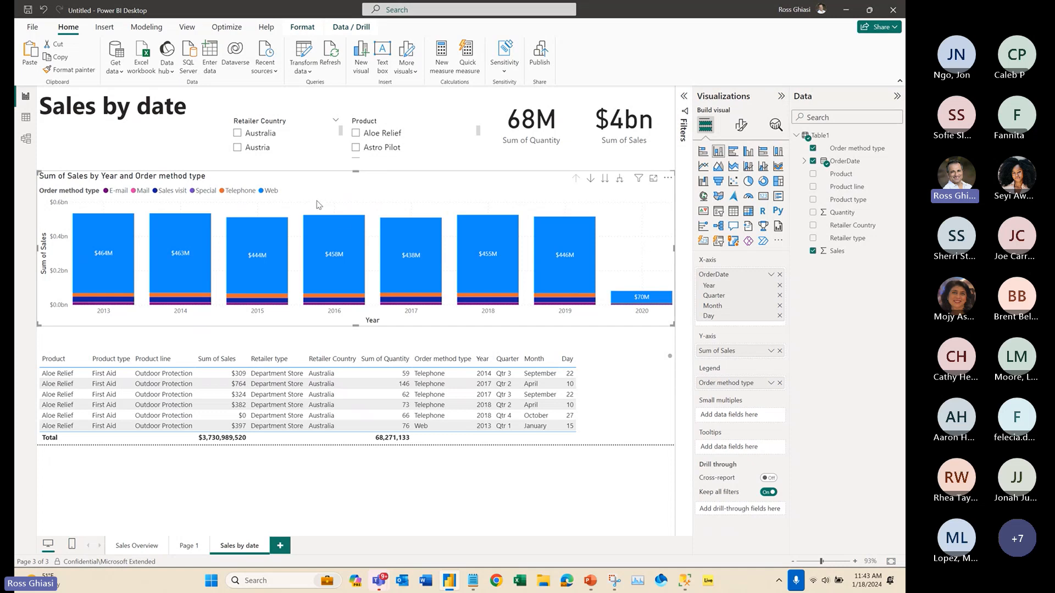
# - Delete Page 1 from the report and duplicate the Sales by date page
pyautogui.click(206, 545)
pyautogui.click(542, 309)
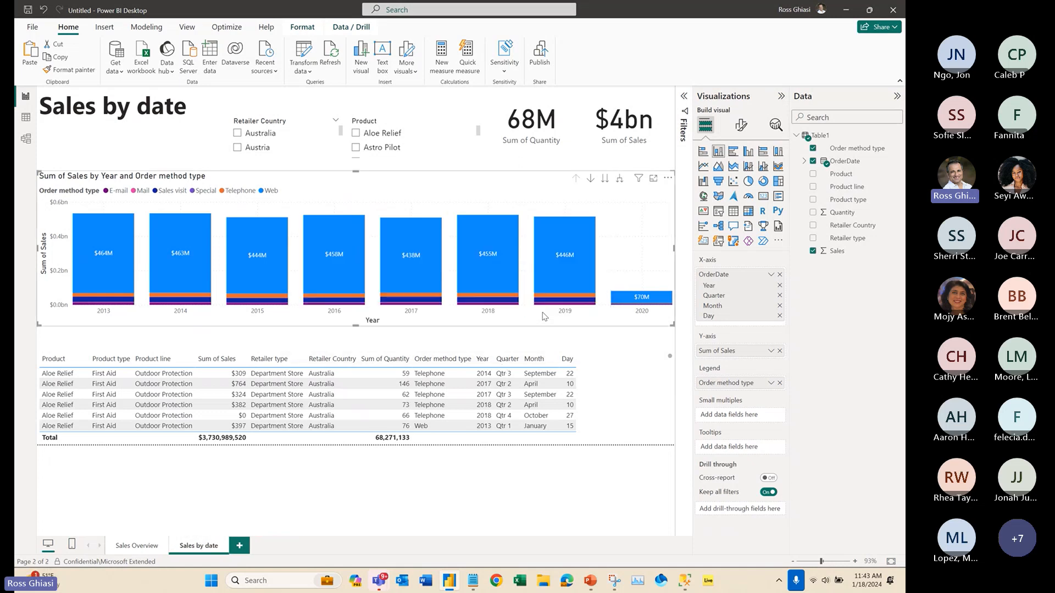
pyautogui.rightClick(199, 550)
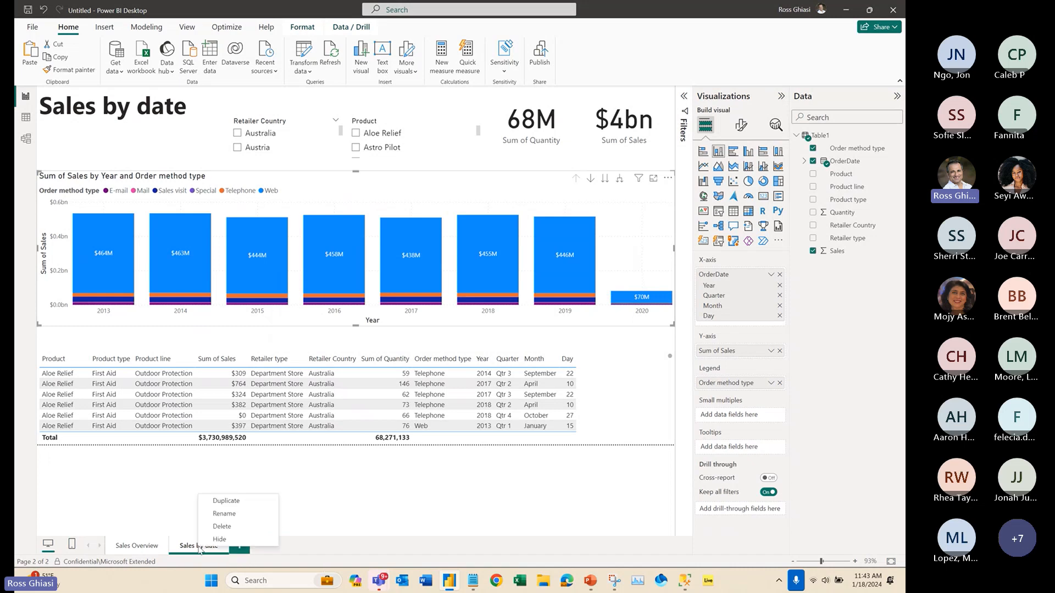
pyautogui.click(227, 501)
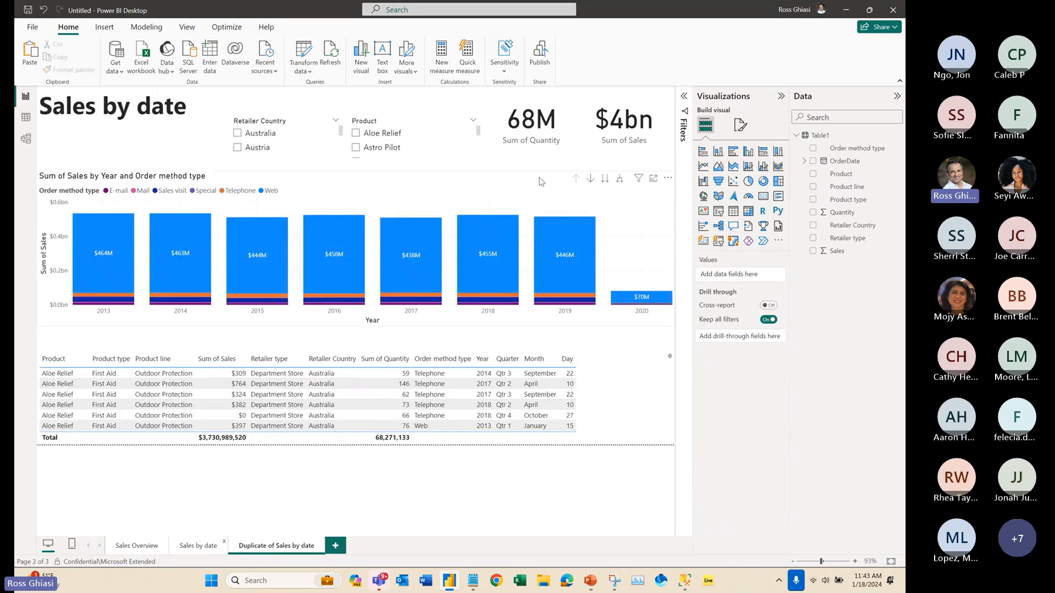
# - Delete the stacked column chart from the duplicated page and change the page heading to Sales by Country
pyautogui.click(528, 193)
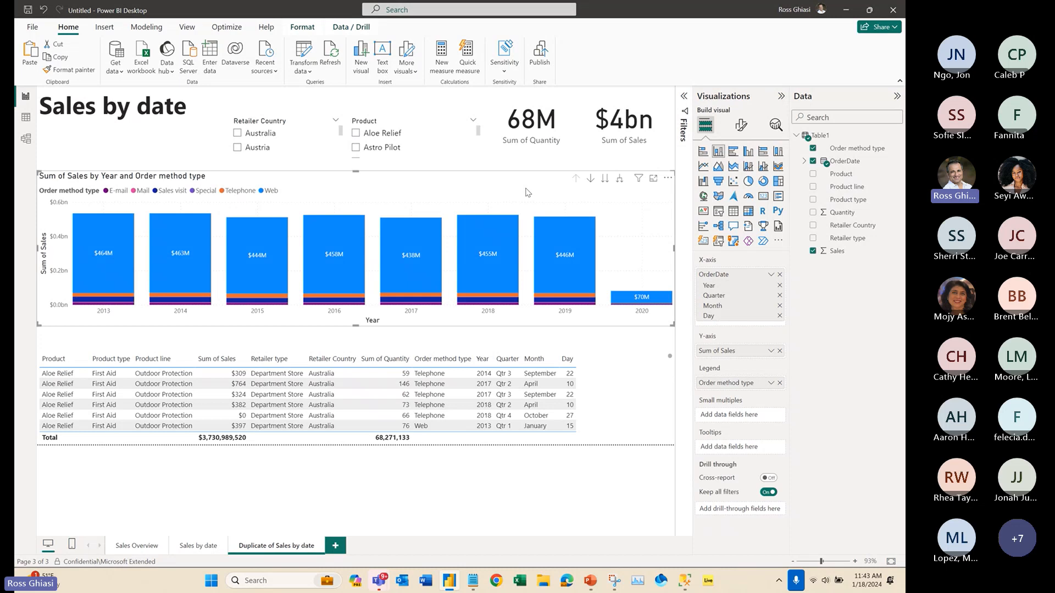
pyautogui.press('Delete')
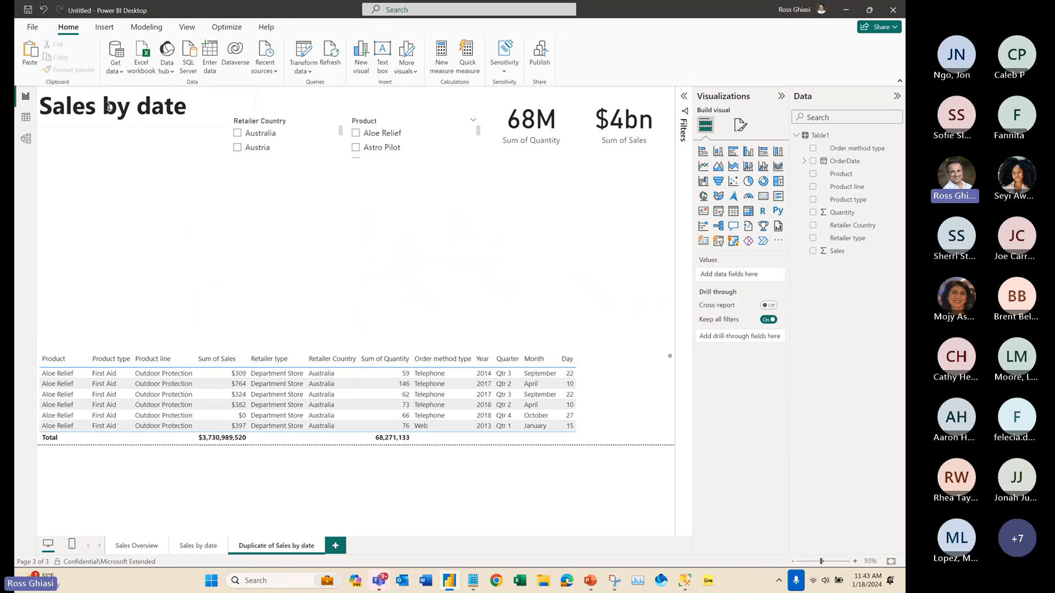
pyautogui.moveTo(103, 108); pyautogui.dragTo(178, 110)
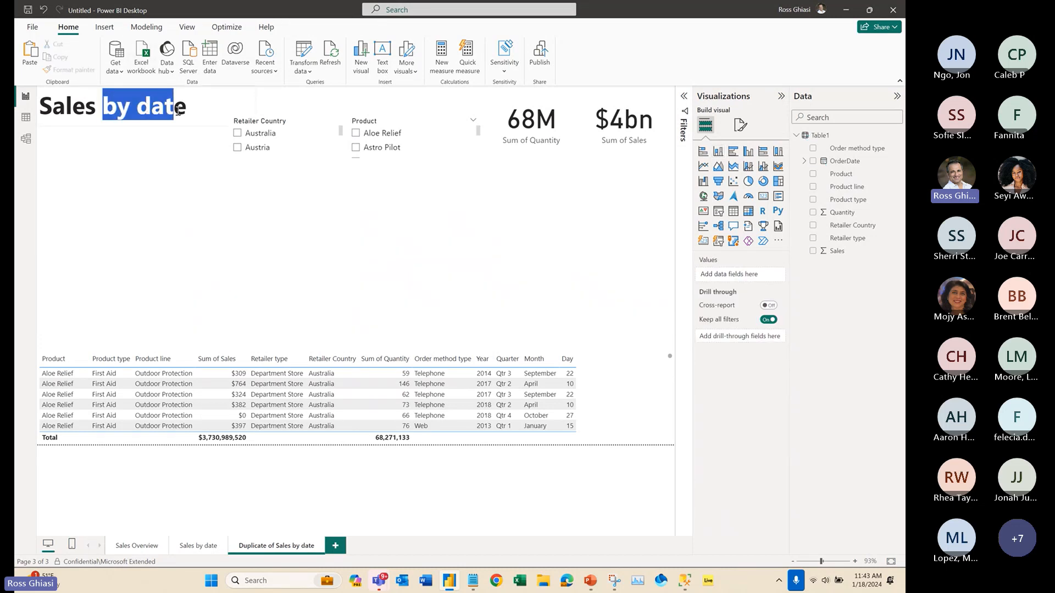
pyautogui.doubleClick(178, 109)
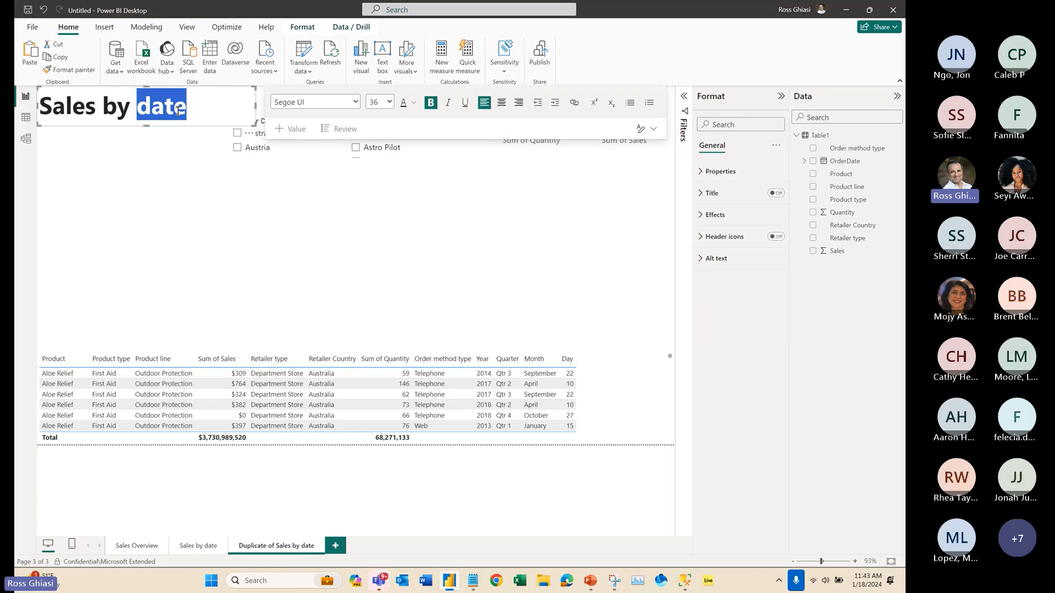
pyautogui.write('Country')
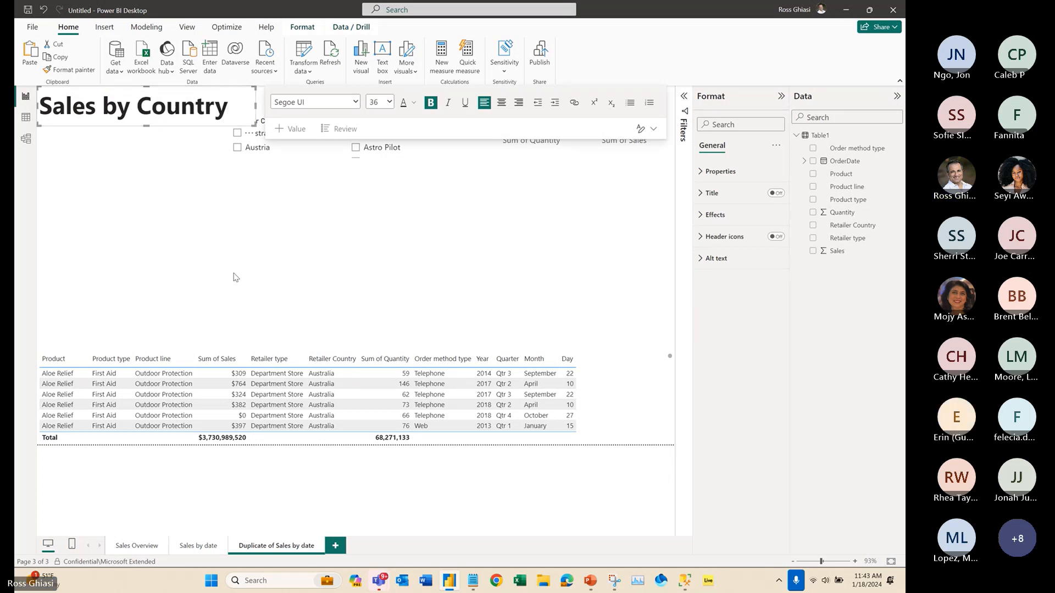
pyautogui.click(236, 276)
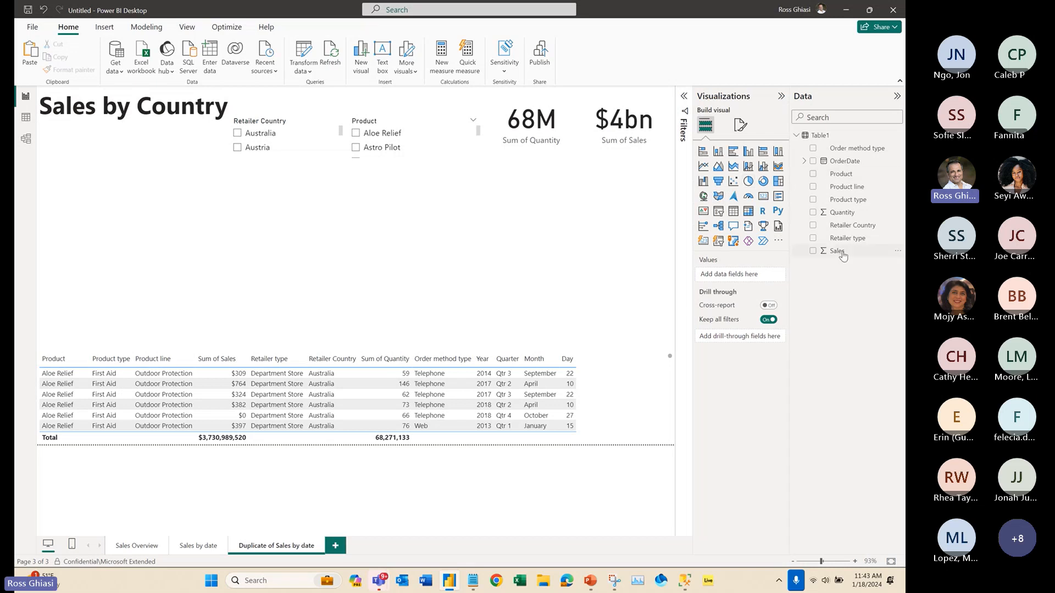
# - Add a map of Retailer Country and enlarge it to fill the full-width space between the slicers and the table
pyautogui.moveTo(852, 226); pyautogui.dragTo(176, 230)
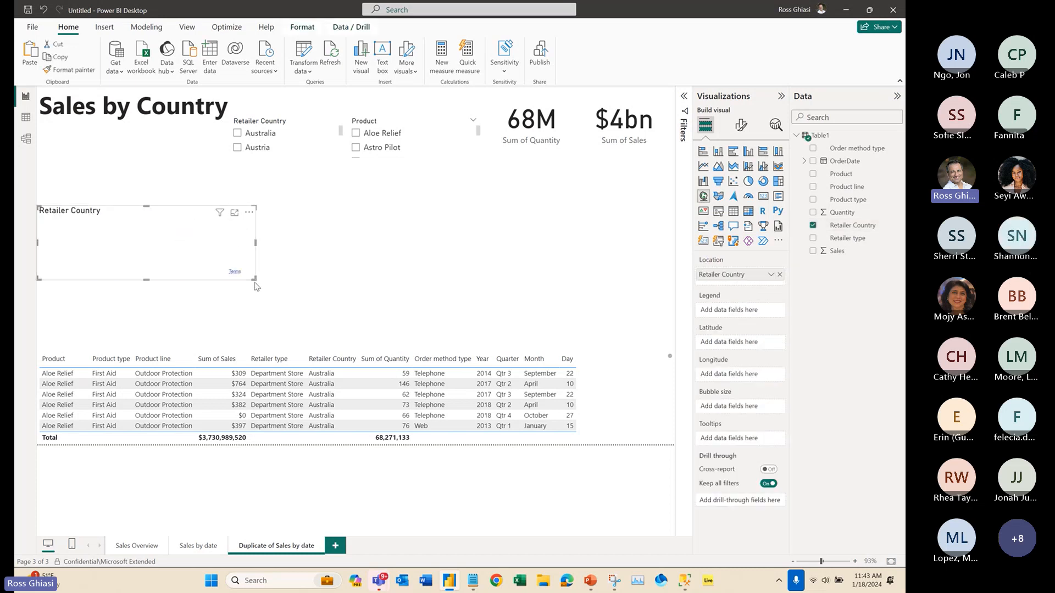
pyautogui.moveTo(255, 281); pyautogui.dragTo(673, 343)
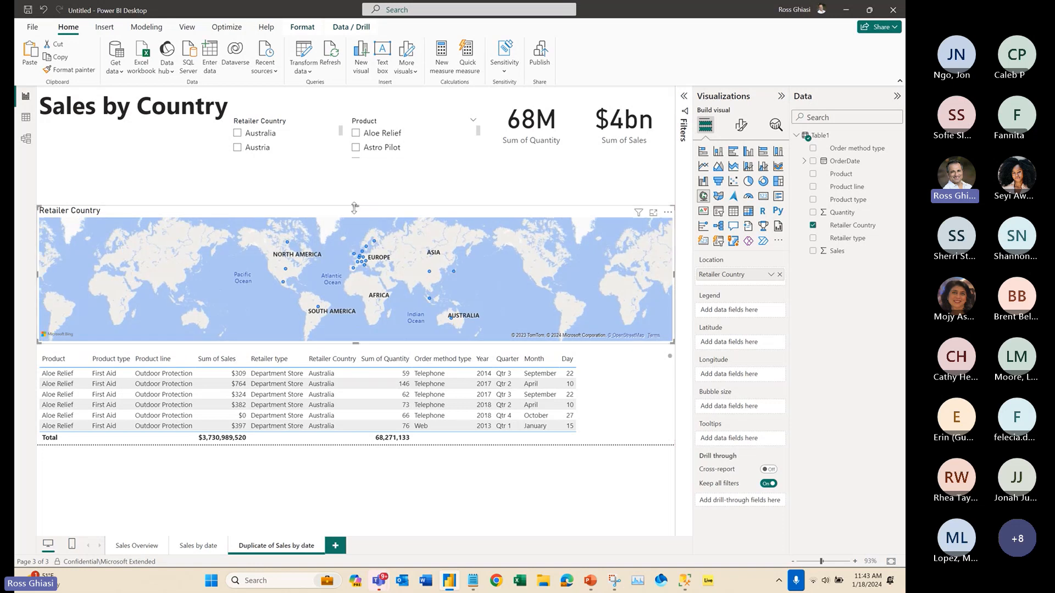
pyautogui.moveTo(359, 204); pyautogui.dragTo(354, 173)
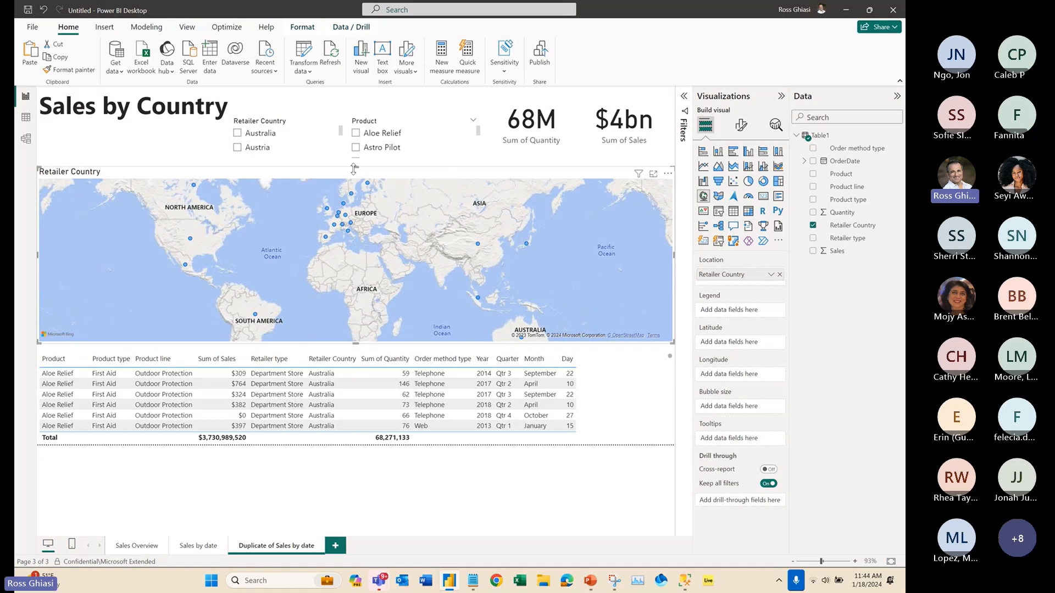
# - Review the source data rows, inspect the map's country points, and filter the page by Mexico before clearing that selection
pyautogui.click(26, 120)
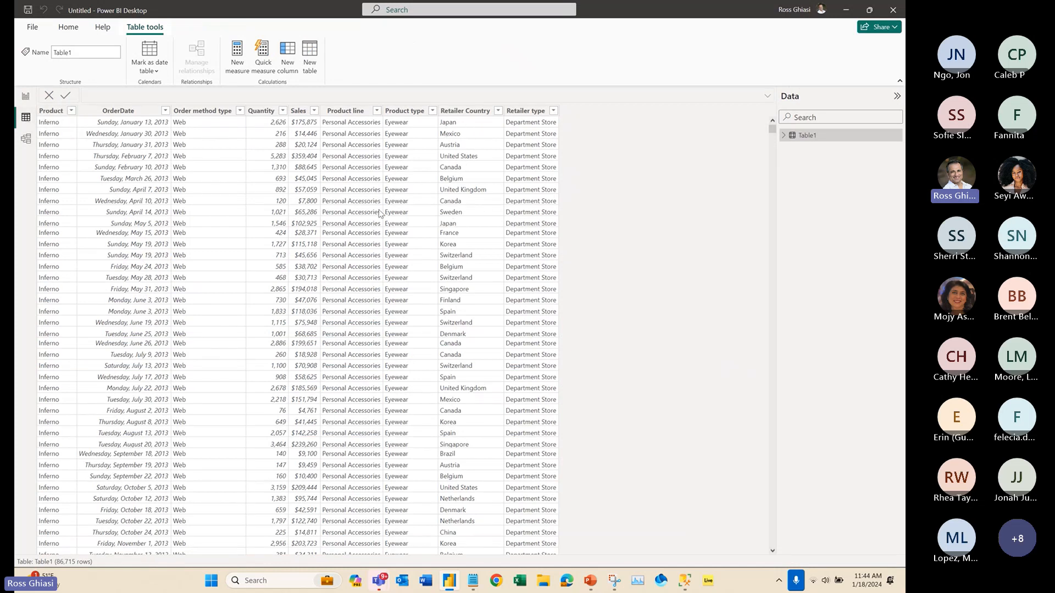
pyautogui.click(25, 100)
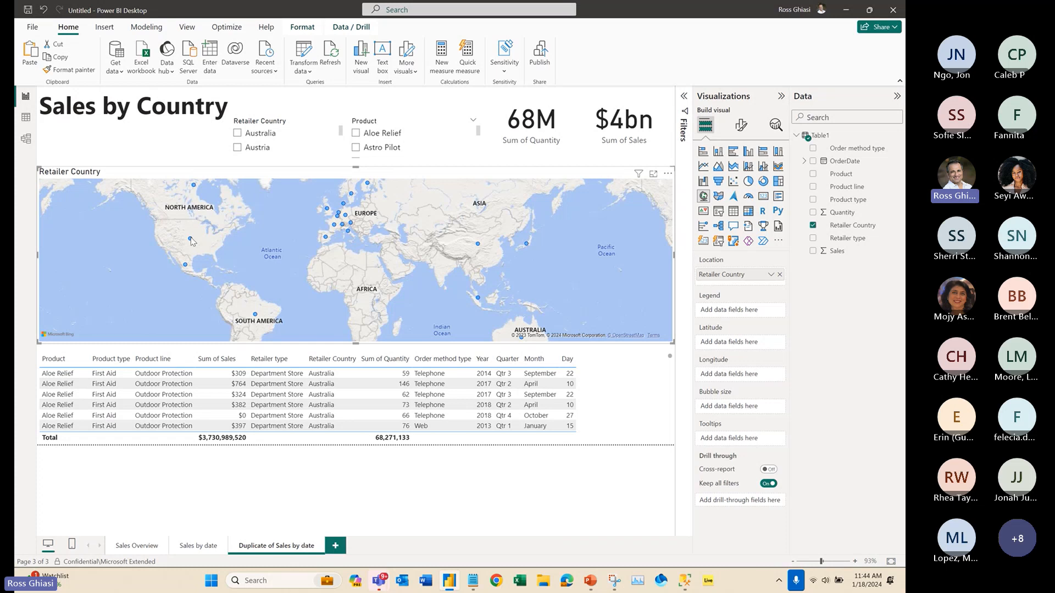
pyautogui.moveTo(191, 240)
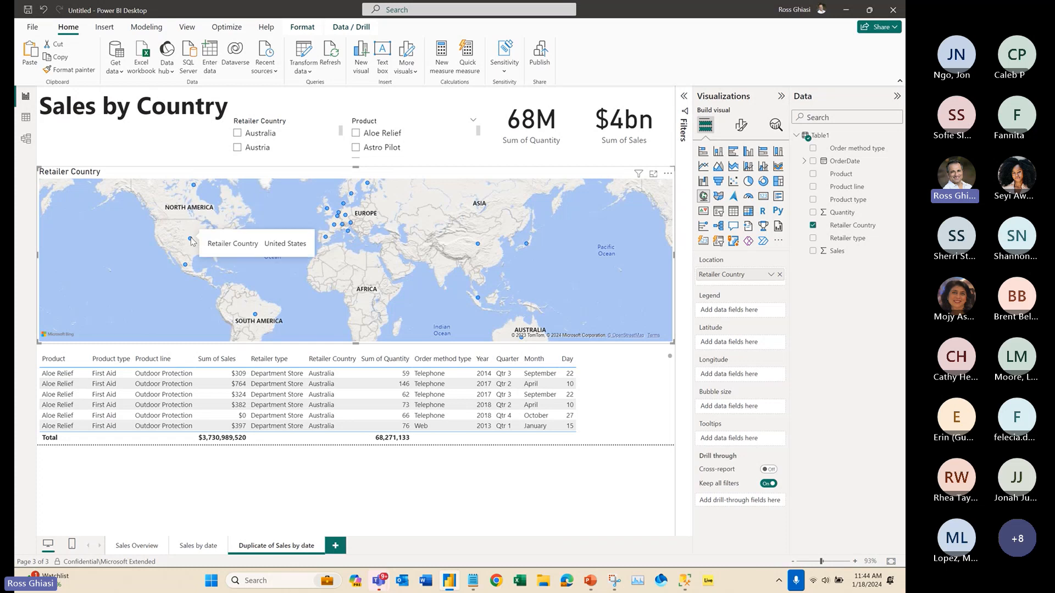
pyautogui.click(186, 266)
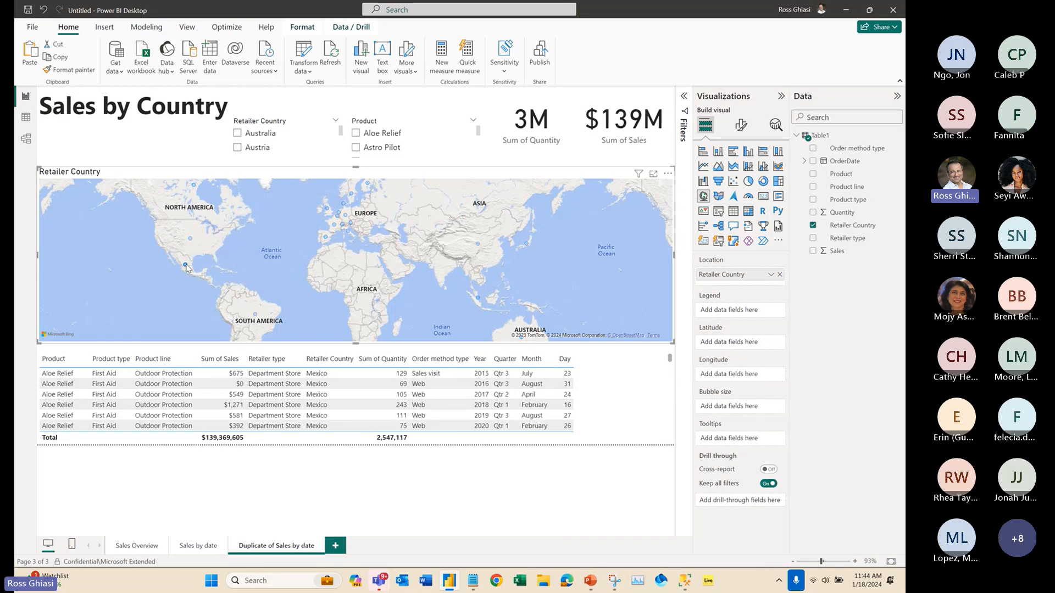
pyautogui.moveTo(186, 267)
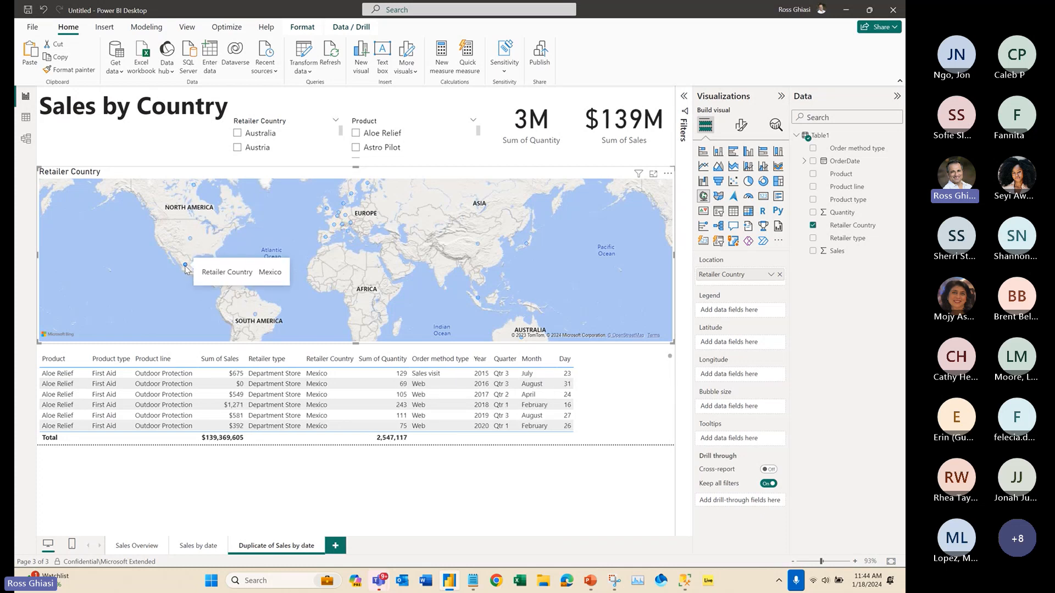
pyautogui.click(186, 267)
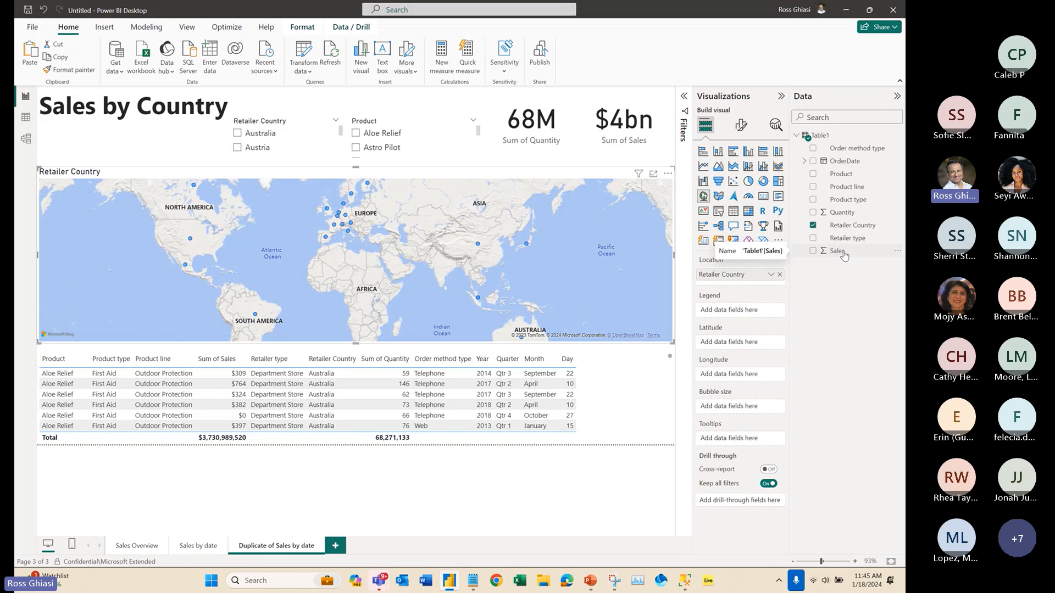
# - Add Sales to the country map as the bubble size
pyautogui.moveTo(844, 255); pyautogui.dragTo(554, 259)
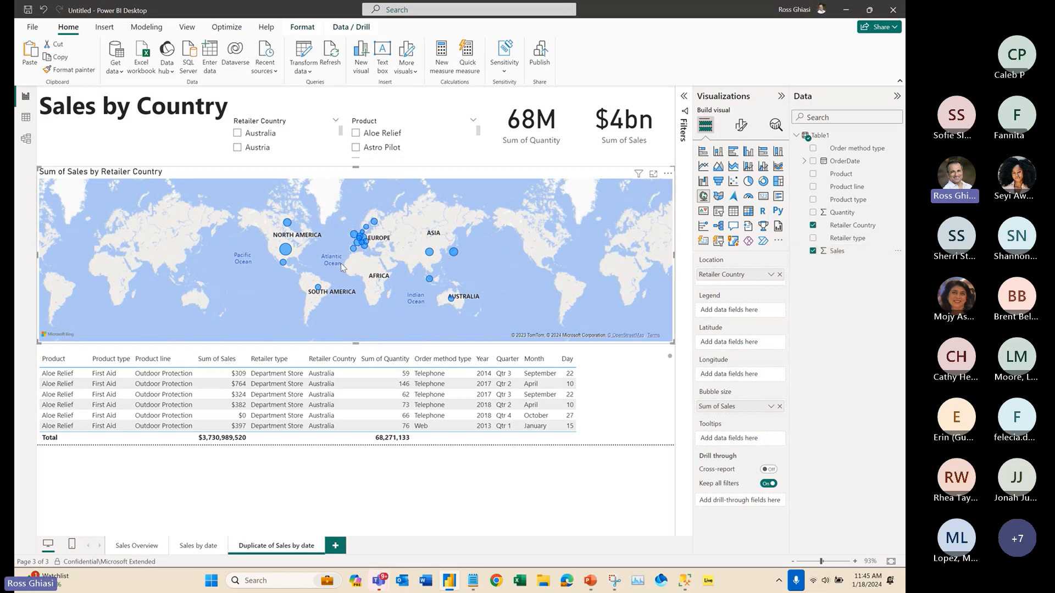
# - Zoom in on the sales map and filter the page by its United States, Brazil and China bubbles in turn
pyautogui.scroll(1, 339, 263)
pyautogui.scroll(-1, 339, 263)
pyautogui.scroll(2, 301, 252)
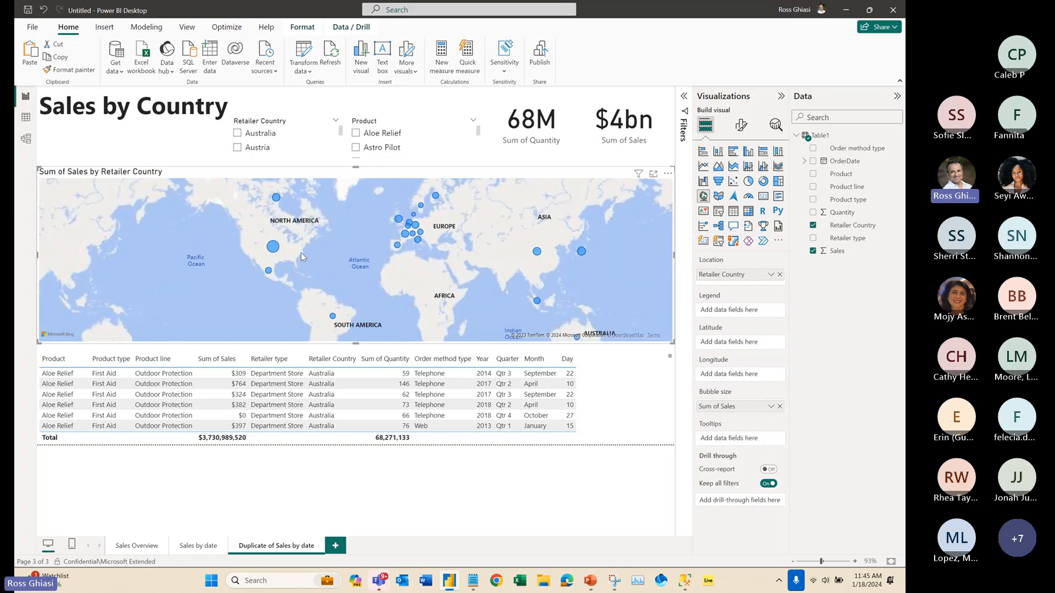
pyautogui.click(271, 247)
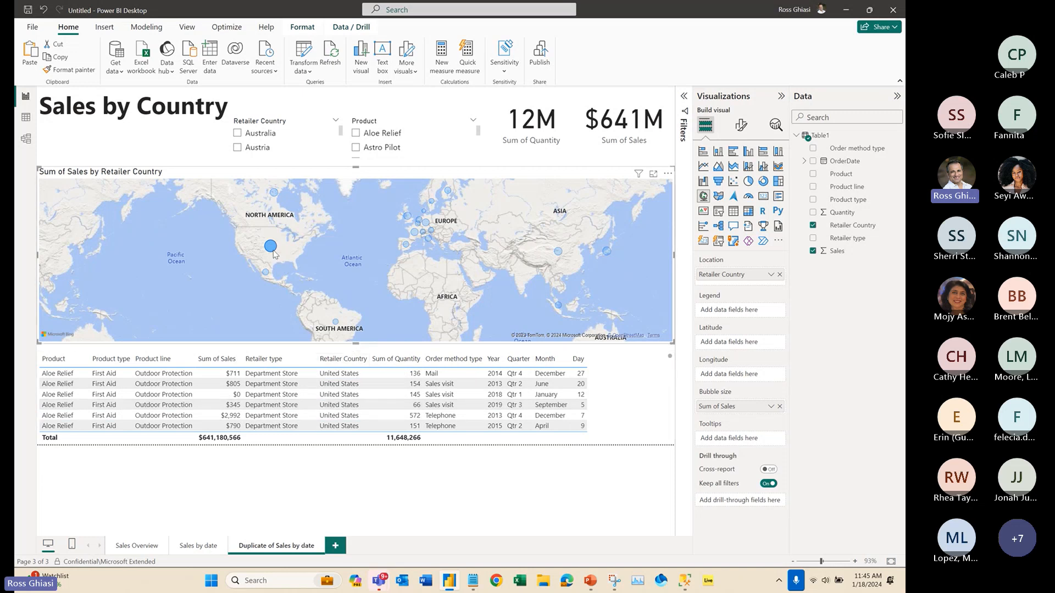
pyautogui.moveTo(274, 254)
pyautogui.click(336, 323)
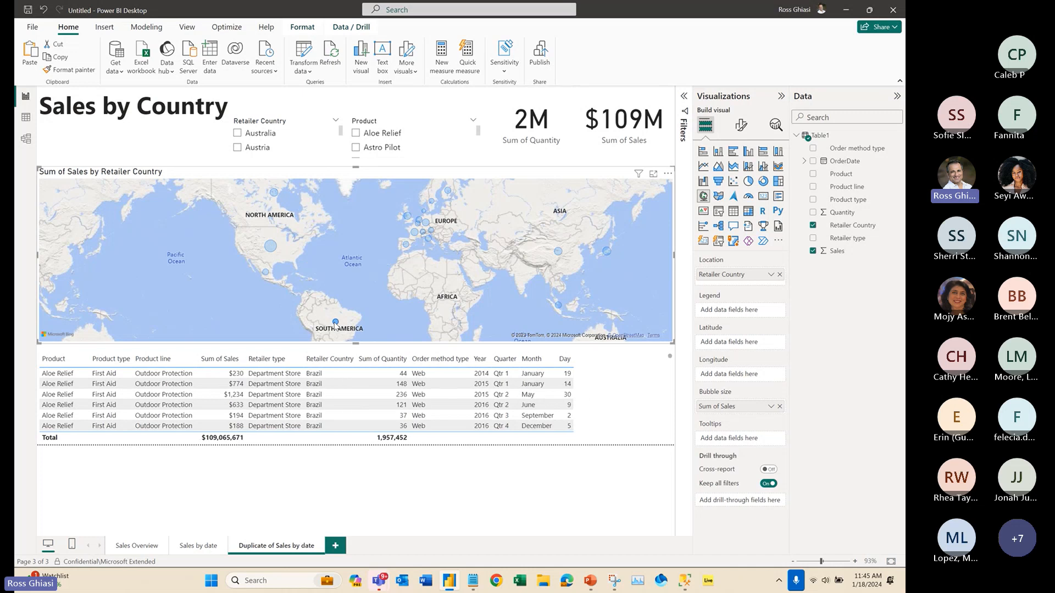
pyautogui.click(559, 252)
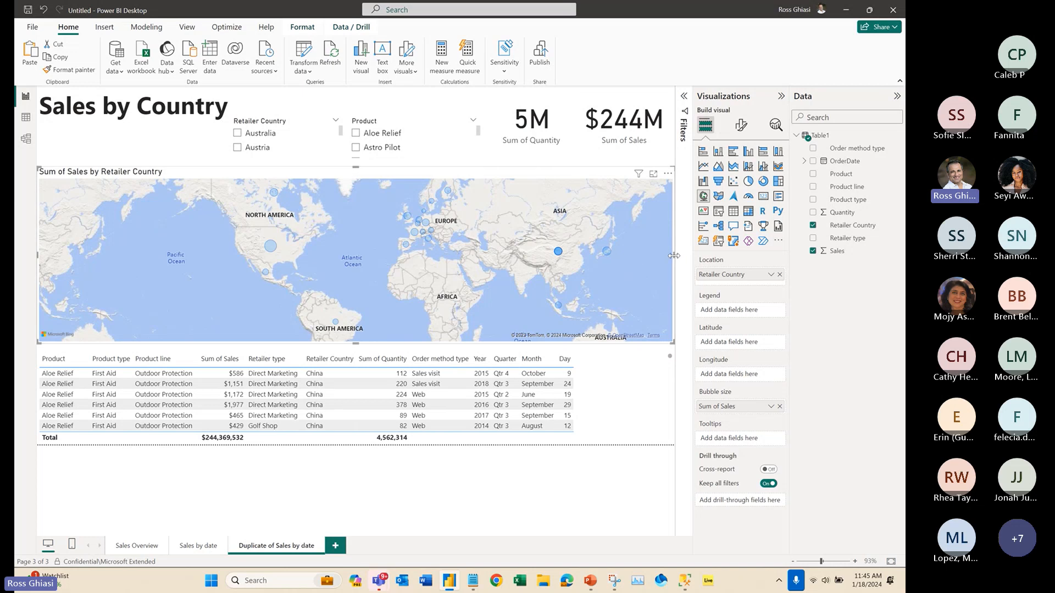
# - Narrow the sales map to about half the page width and fill the freed space beside it with a second Retailer Country map
pyautogui.moveTo(674, 255); pyautogui.dragTo(327, 253)
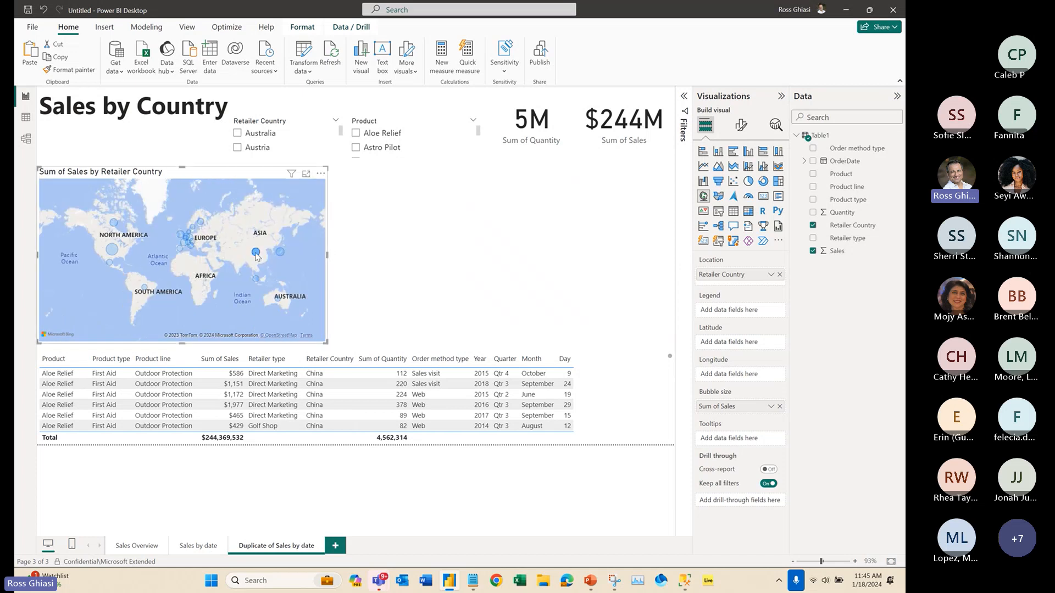
pyautogui.click(438, 259)
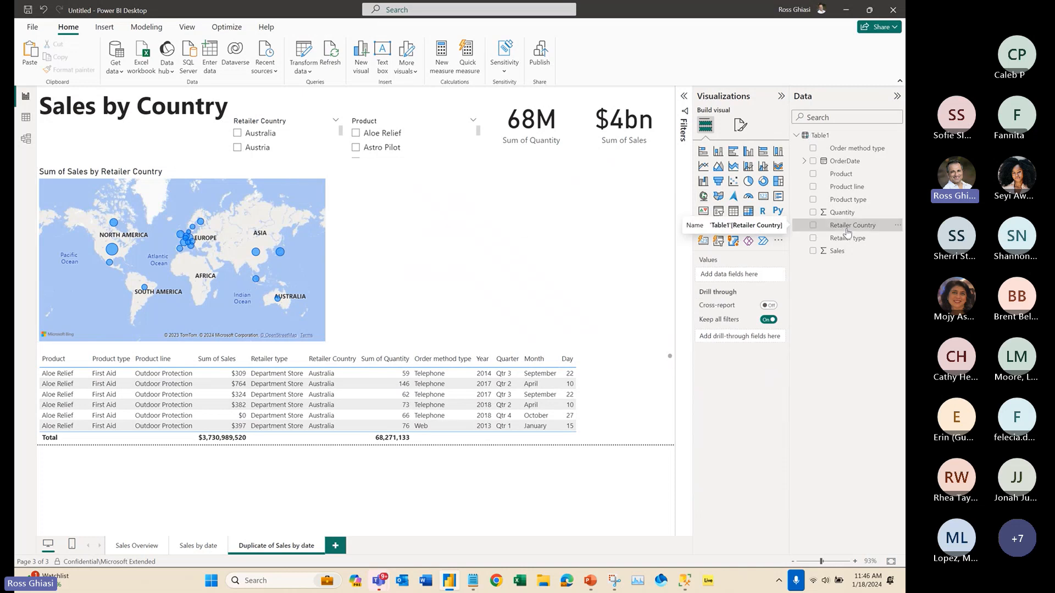
pyautogui.moveTo(848, 233); pyautogui.dragTo(419, 208)
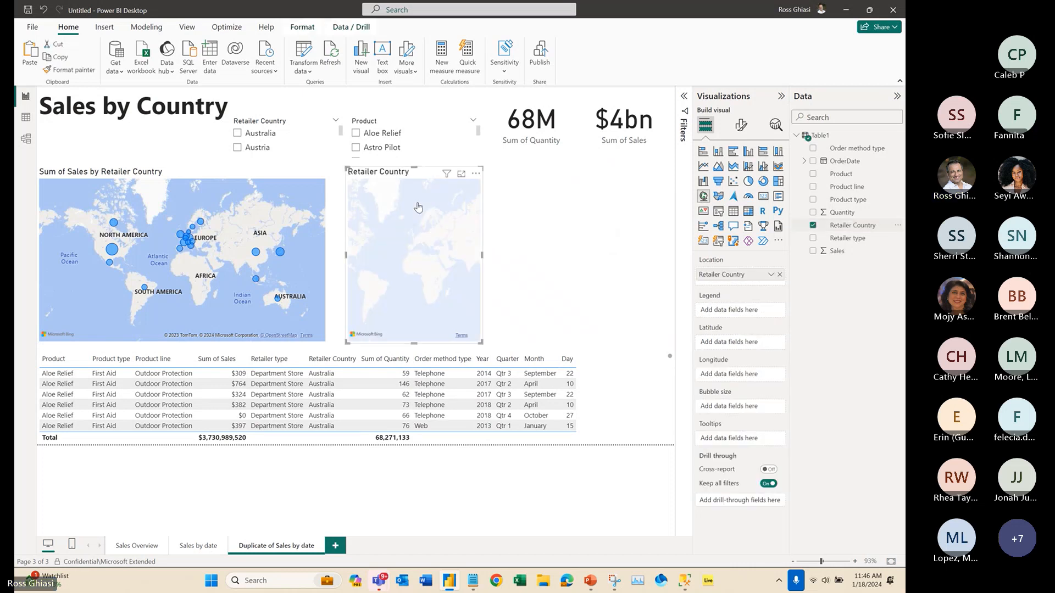
pyautogui.moveTo(482, 342); pyautogui.dragTo(693, 343)
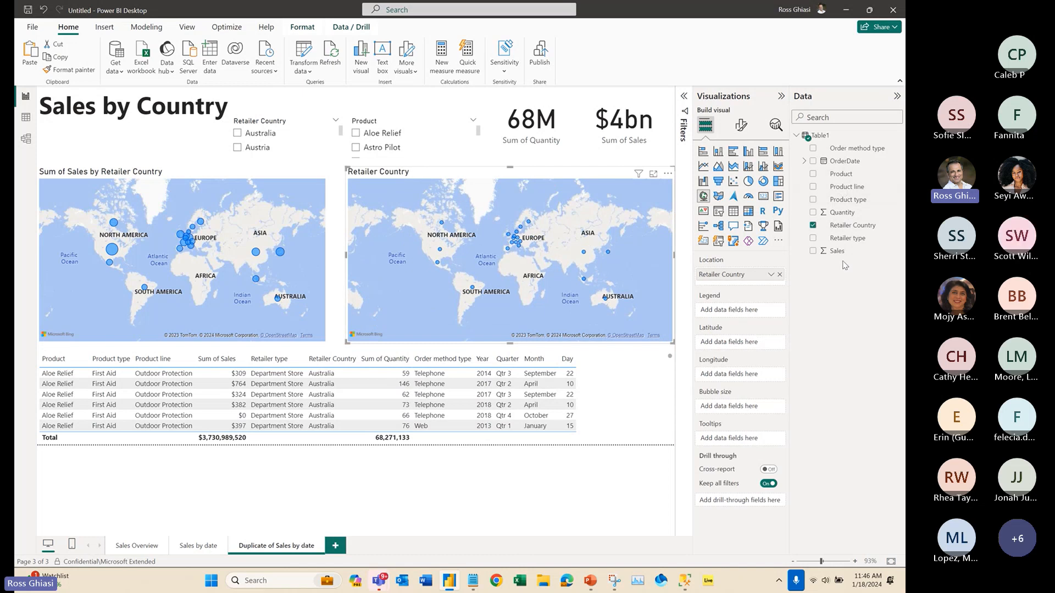
# - Add Quantity to the second country map as its bubble size, and deselect the map
pyautogui.moveTo(845, 218); pyautogui.dragTo(558, 255)
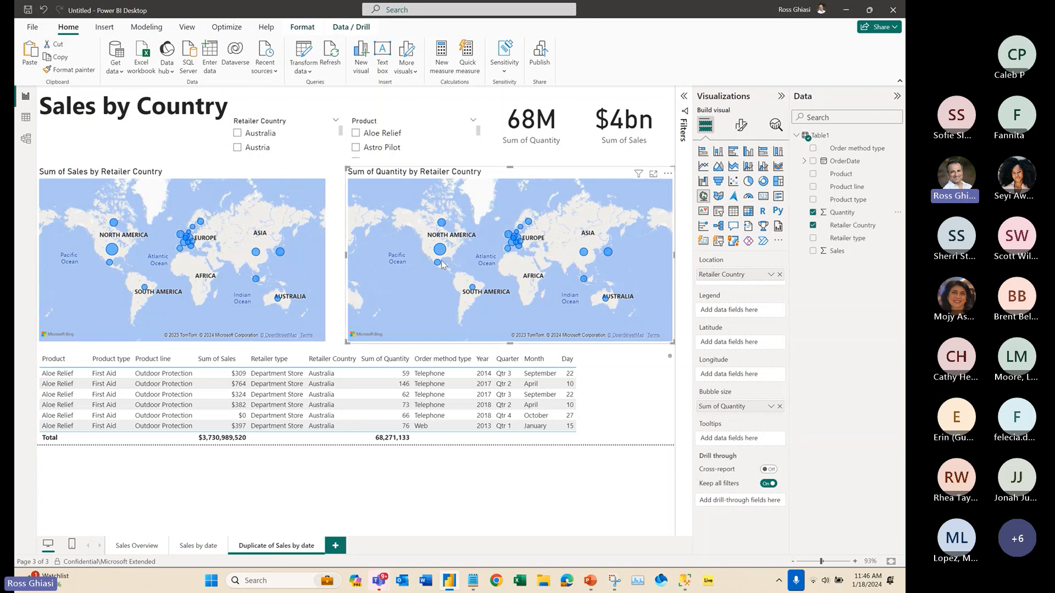
pyautogui.moveTo(442, 253)
pyautogui.click(192, 155)
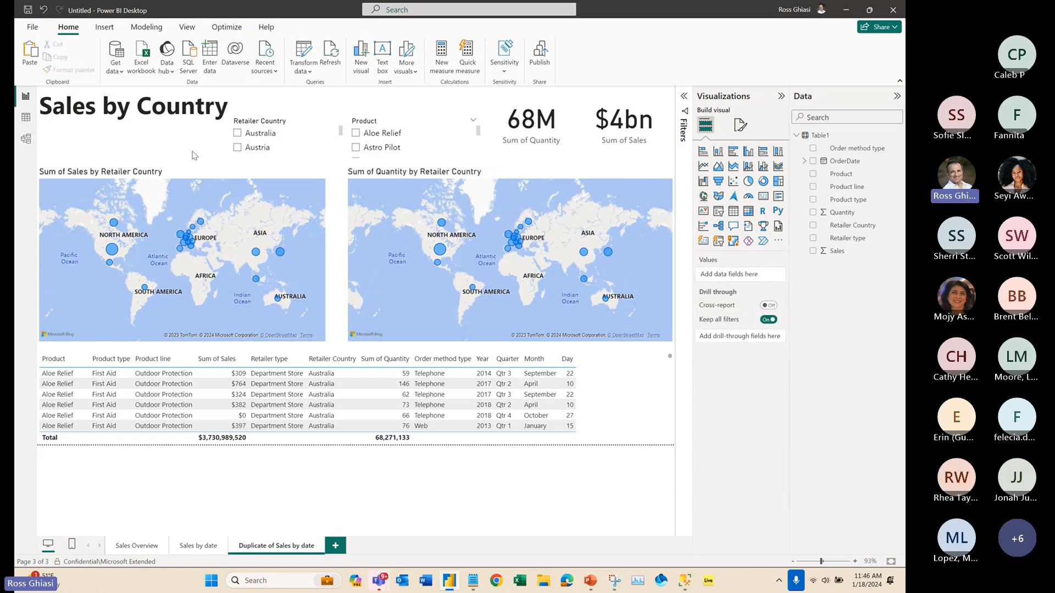
# - Return to the Sales Overview page and save the report in Downloads as Global Sales Overview with sensitivity Non-Business
pyautogui.click(128, 549)
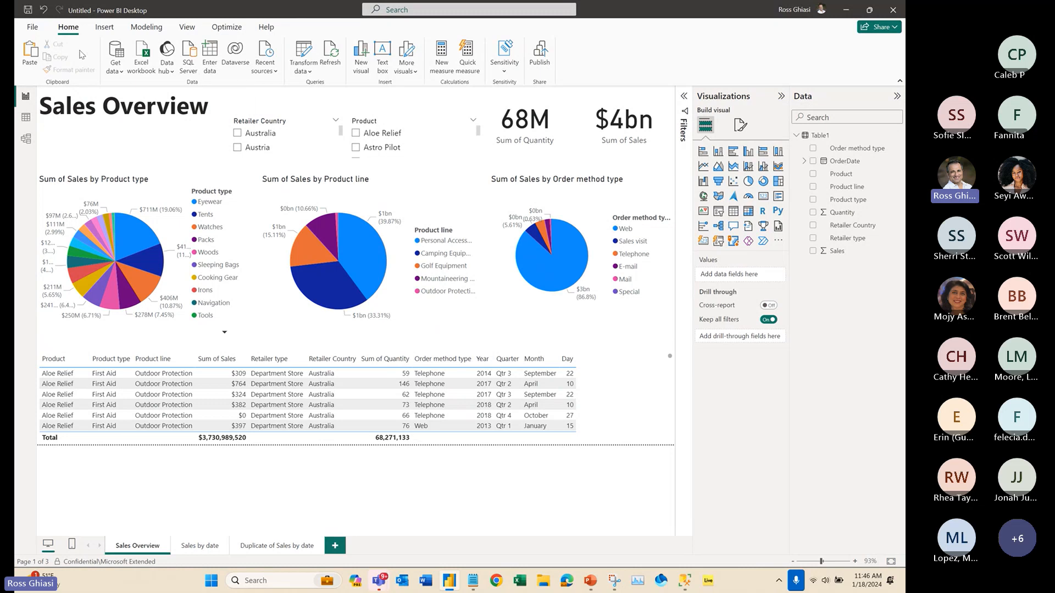
pyautogui.click(27, 9)
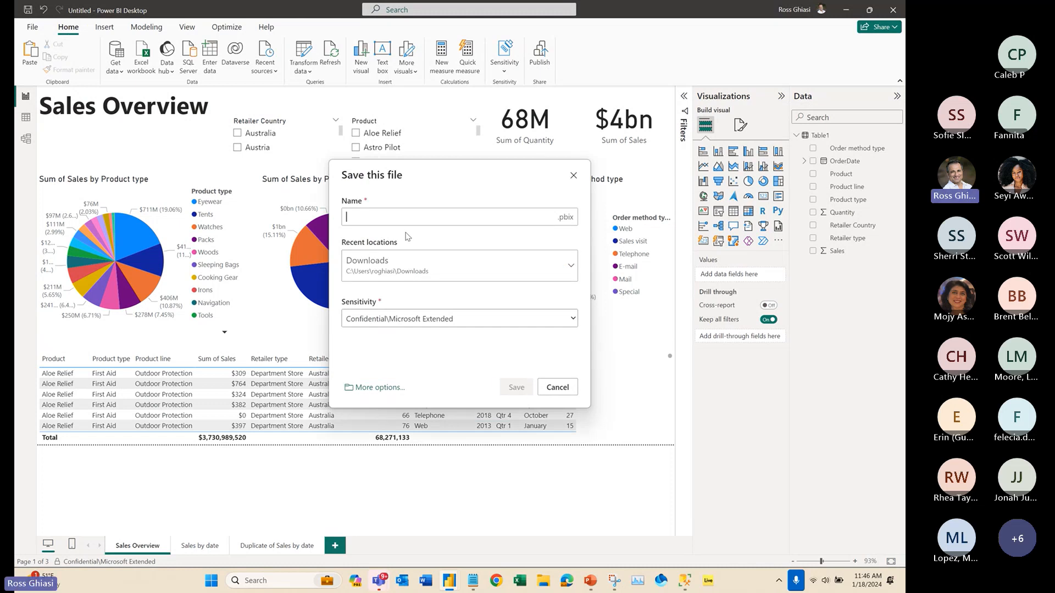
pyautogui.write('Sales Overview')
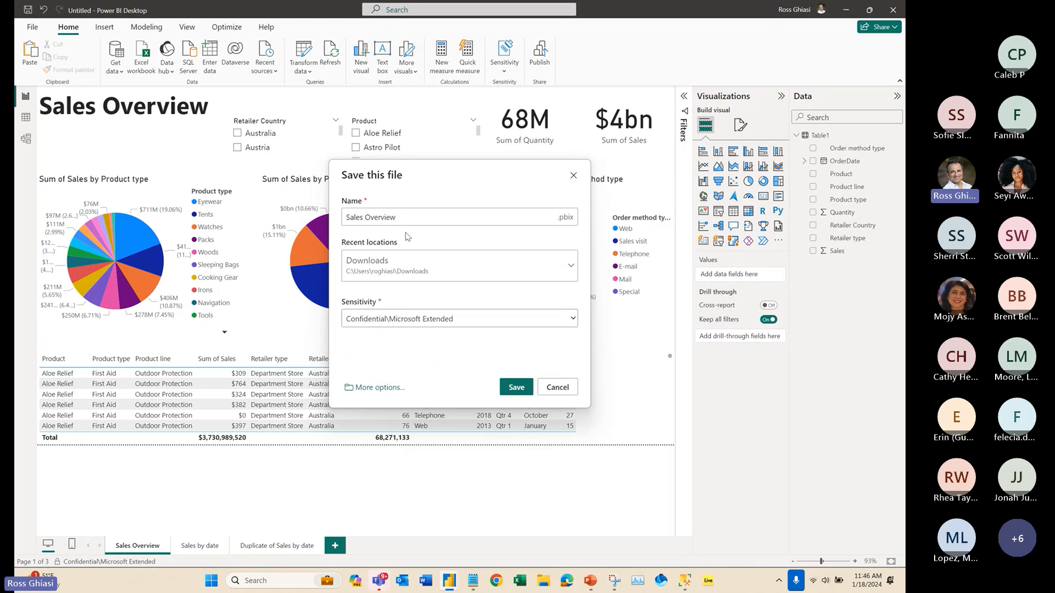
pyautogui.press('Home')
pyautogui.write('Global')
pyautogui.click(473, 324)
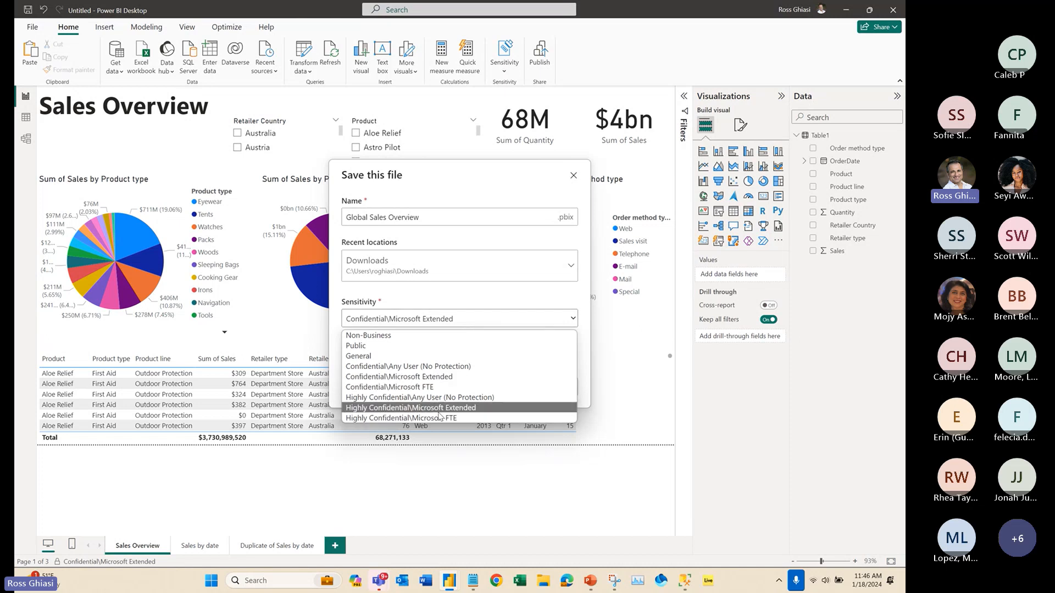
pyautogui.click(437, 339)
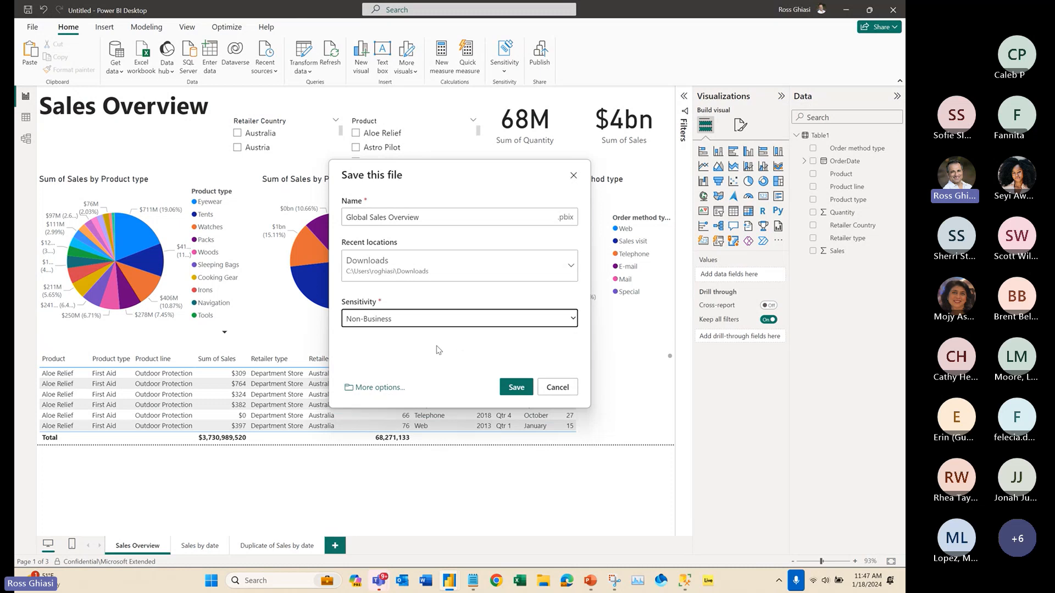
pyautogui.click(514, 389)
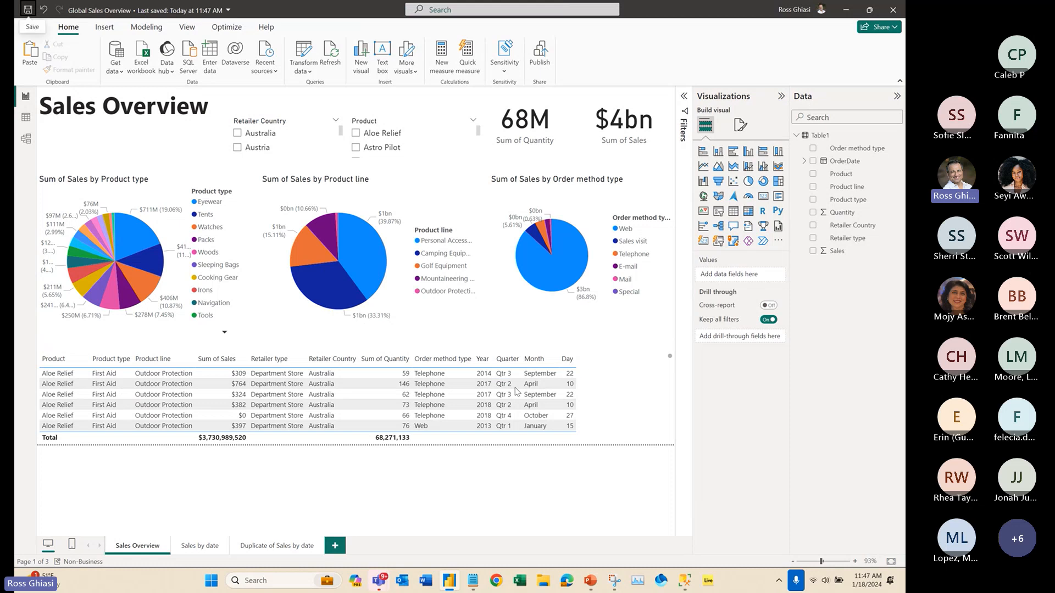
# - Publish the report to the SMC Fabric Trial workspace, finding it with the search term smc
pyautogui.click(540, 61)
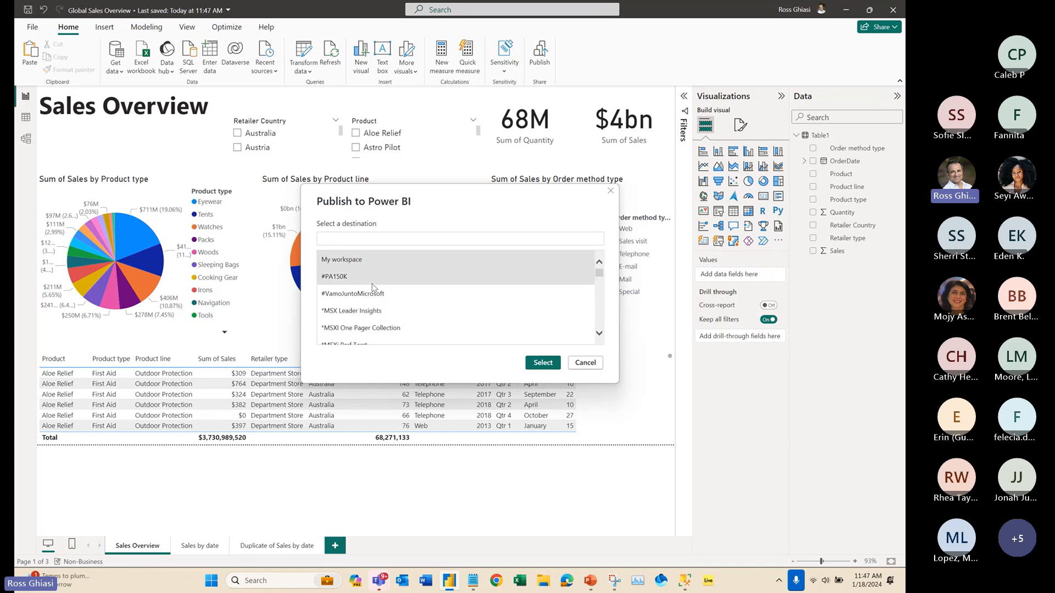
pyautogui.scroll(-2, 372, 288)
pyautogui.scroll(2, 373, 287)
pyautogui.write('smc')
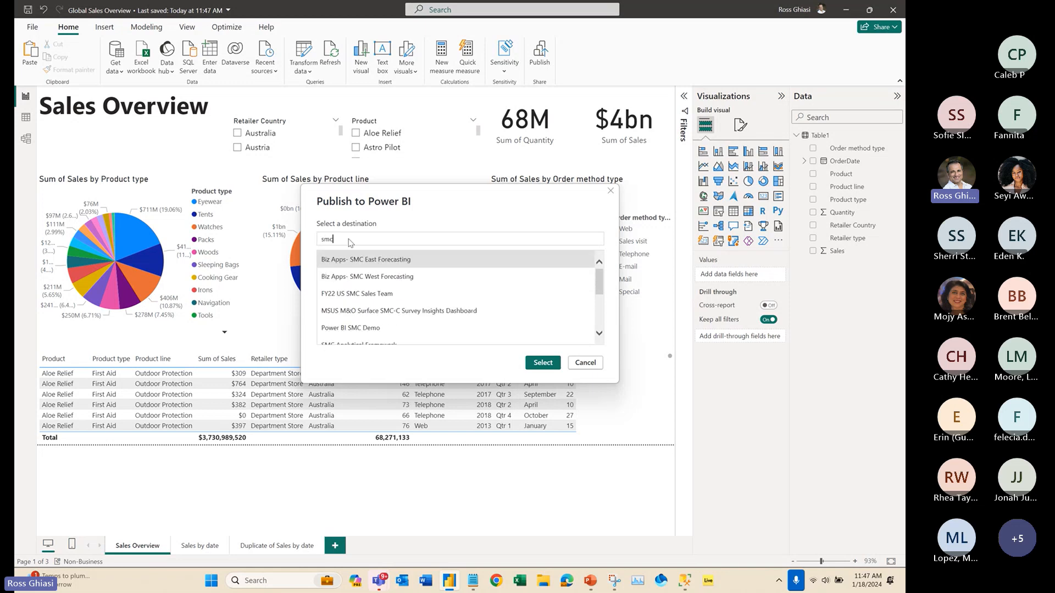
pyautogui.write('o')
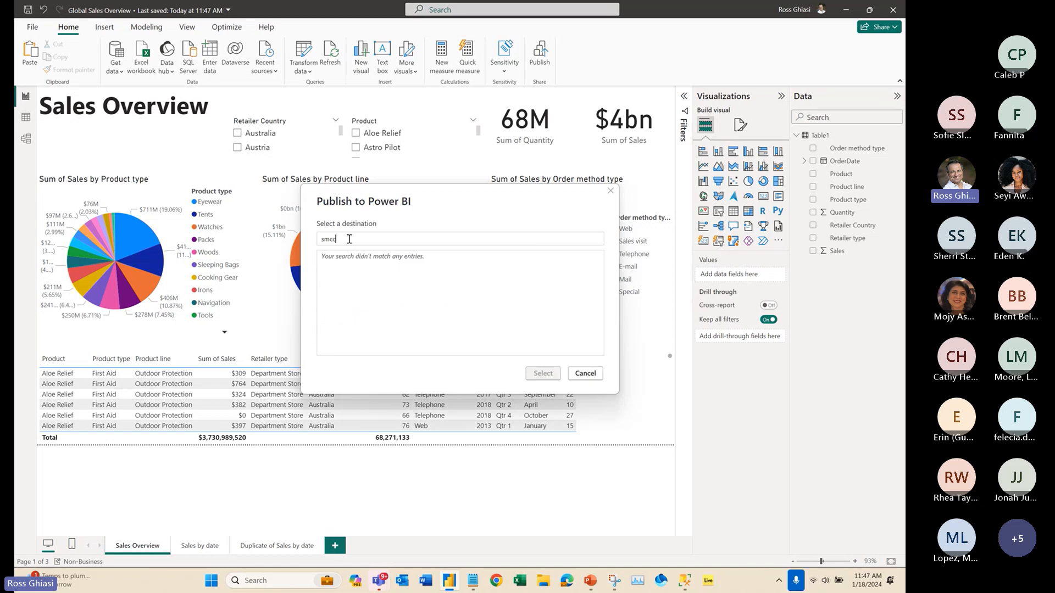
pyautogui.press('BackSpace')
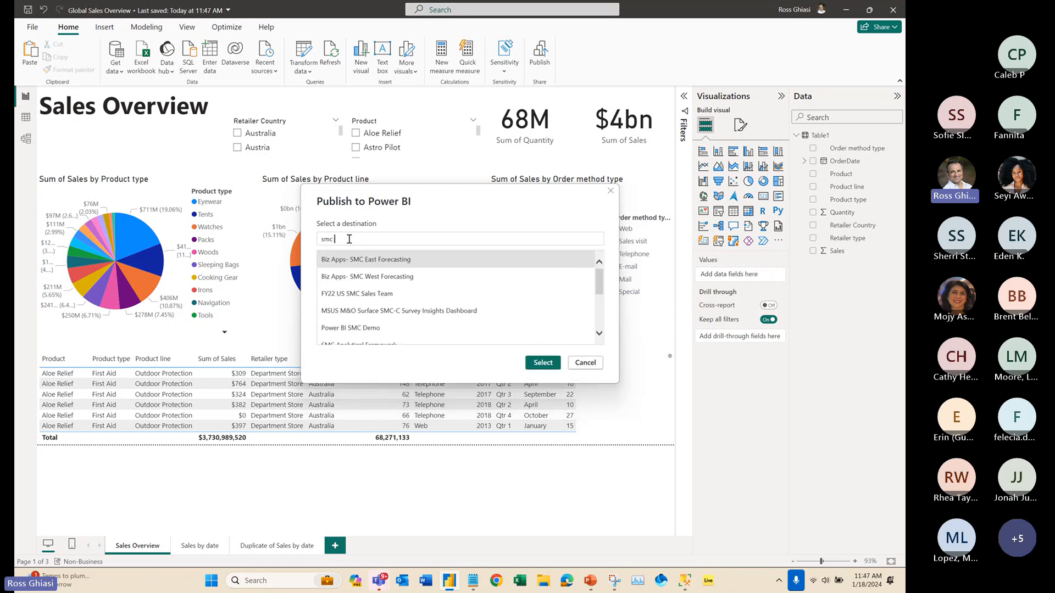
pyautogui.scroll(-3, 407, 324)
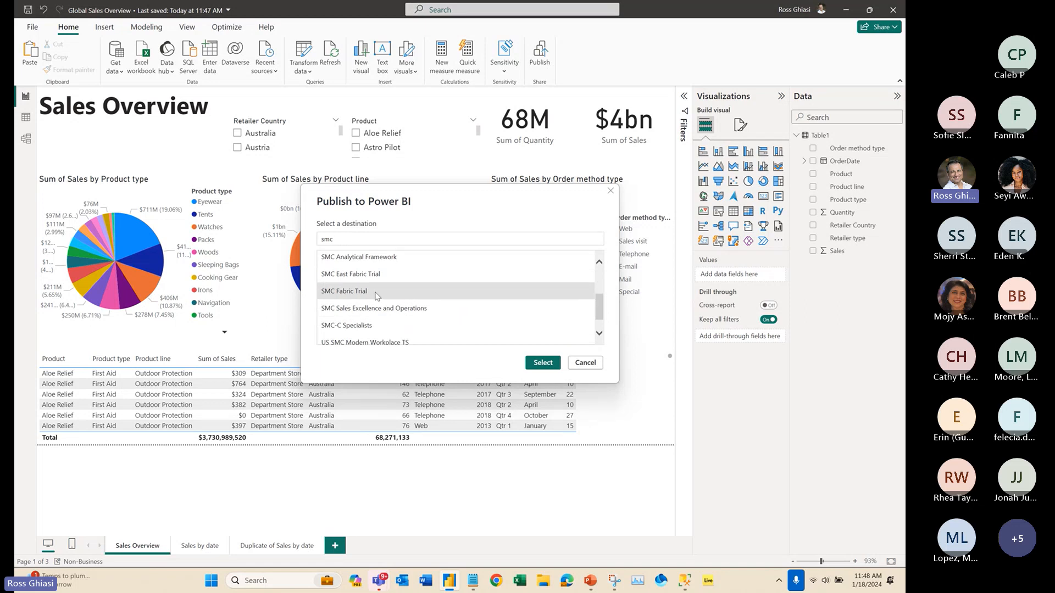
pyautogui.click(541, 365)
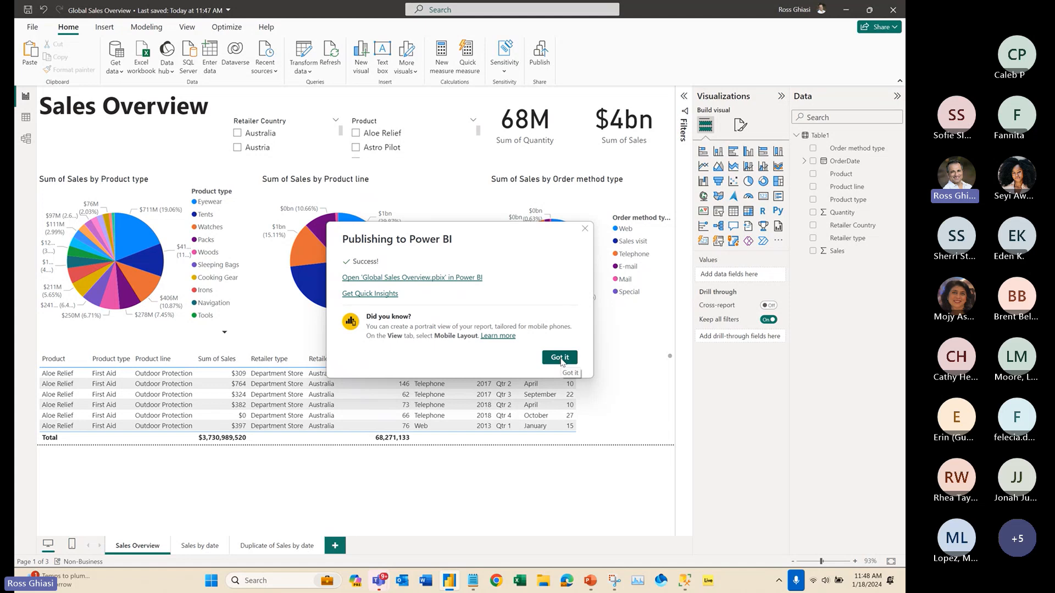
# - Open the published Global Sales Overview report in the Power BI service and look through its pages, ending on Sales Overview
pyautogui.click(476, 278)
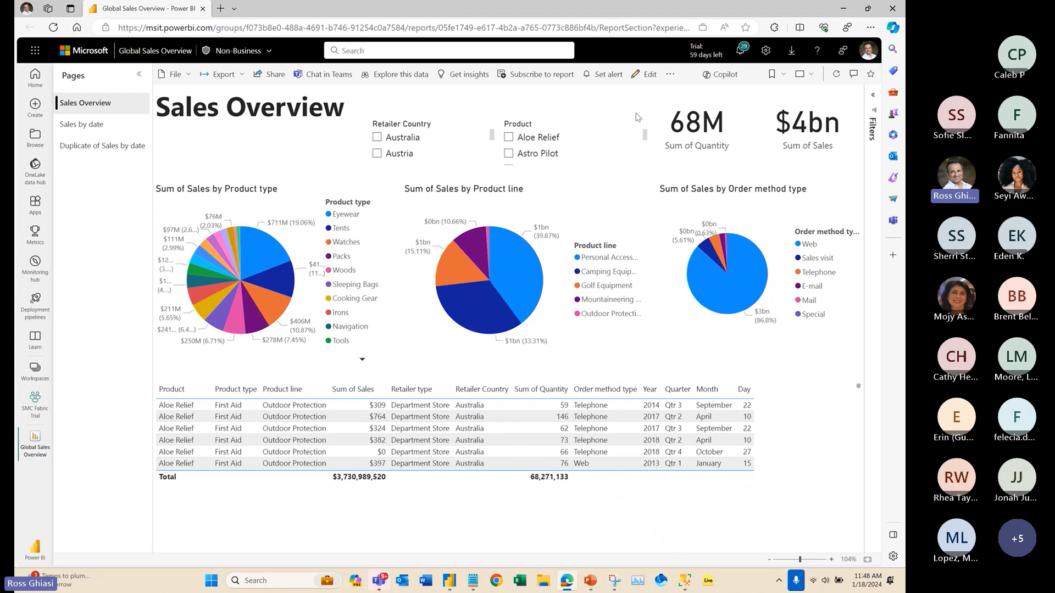
pyautogui.click(529, 156)
pyautogui.click(529, 155)
pyautogui.click(101, 127)
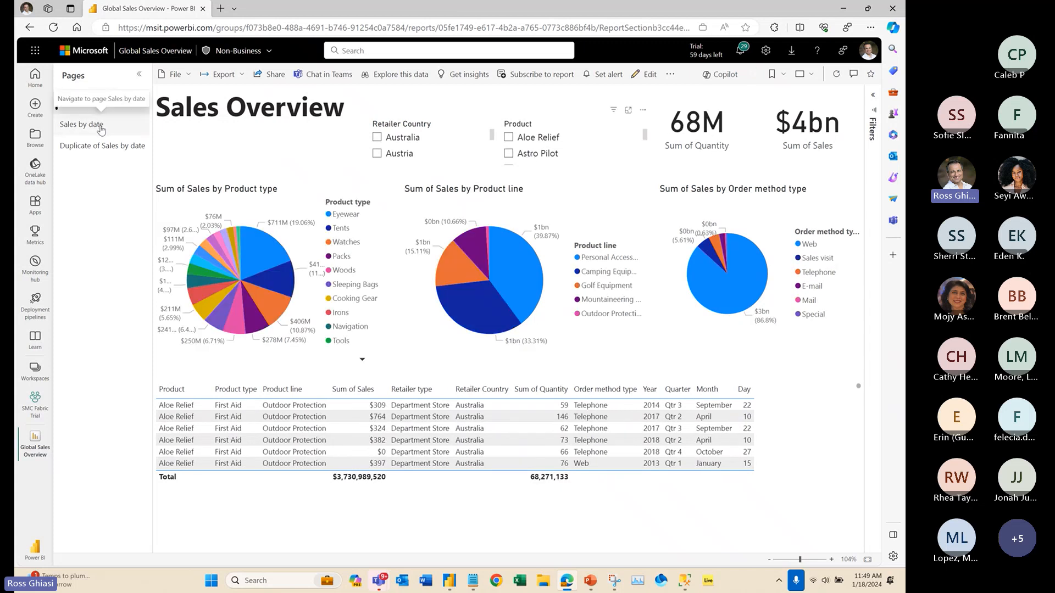
pyautogui.click(103, 148)
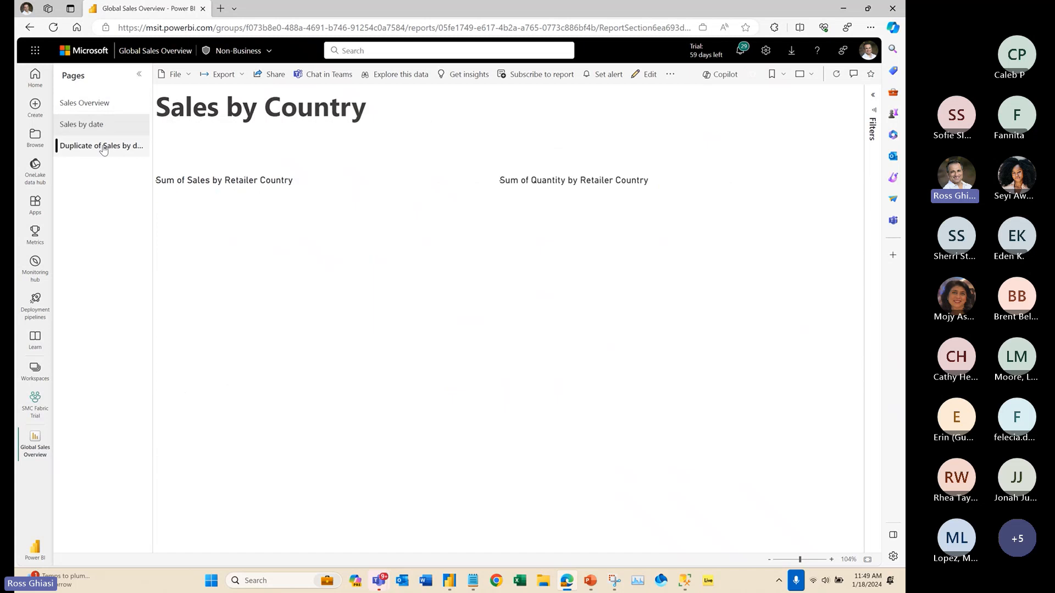
pyautogui.click(90, 105)
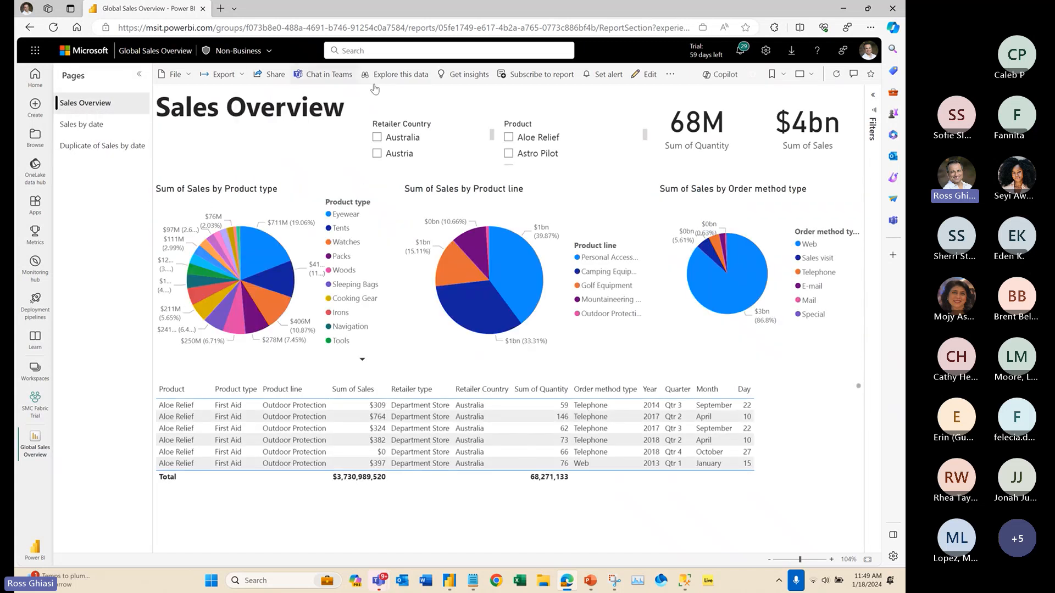
# - Start sharing a link to the report with specific people and add two colleagues as recipients by name
pyautogui.click(275, 77)
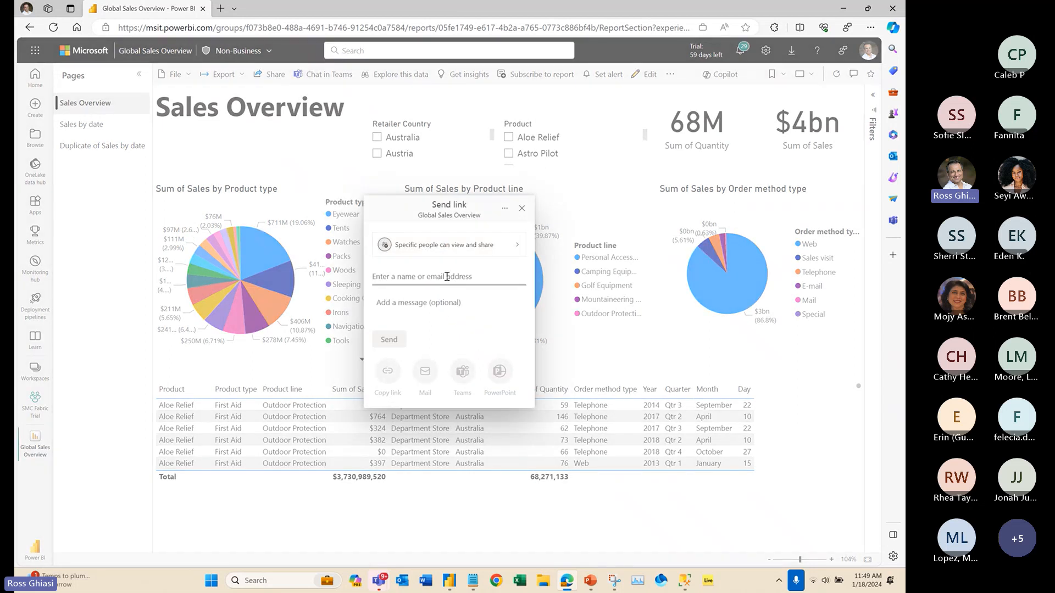
pyautogui.write('sey')
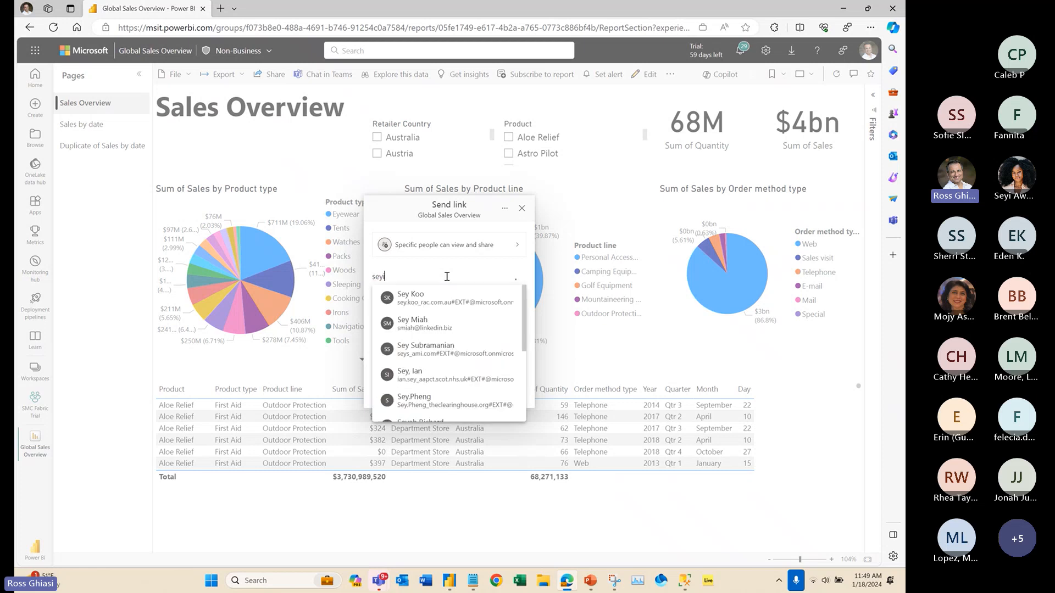
pyautogui.write('i a')
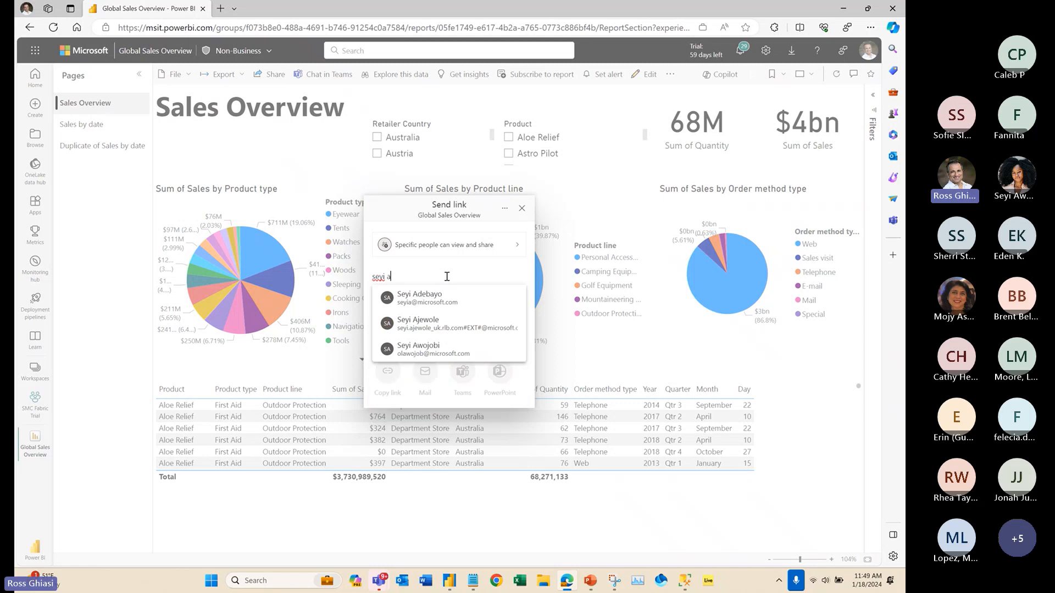
pyautogui.write('wo')
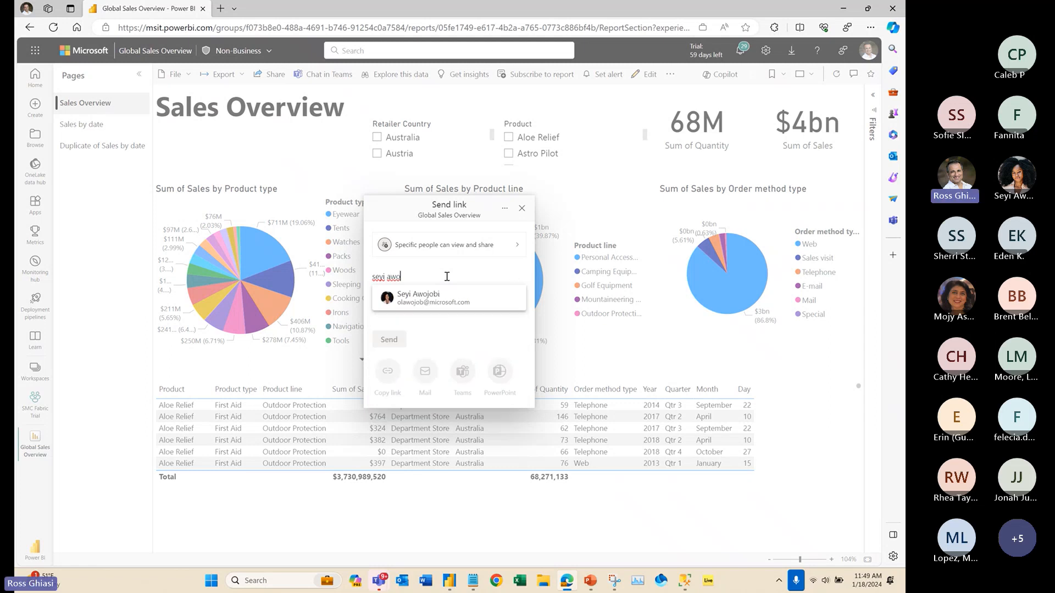
pyautogui.click(431, 300)
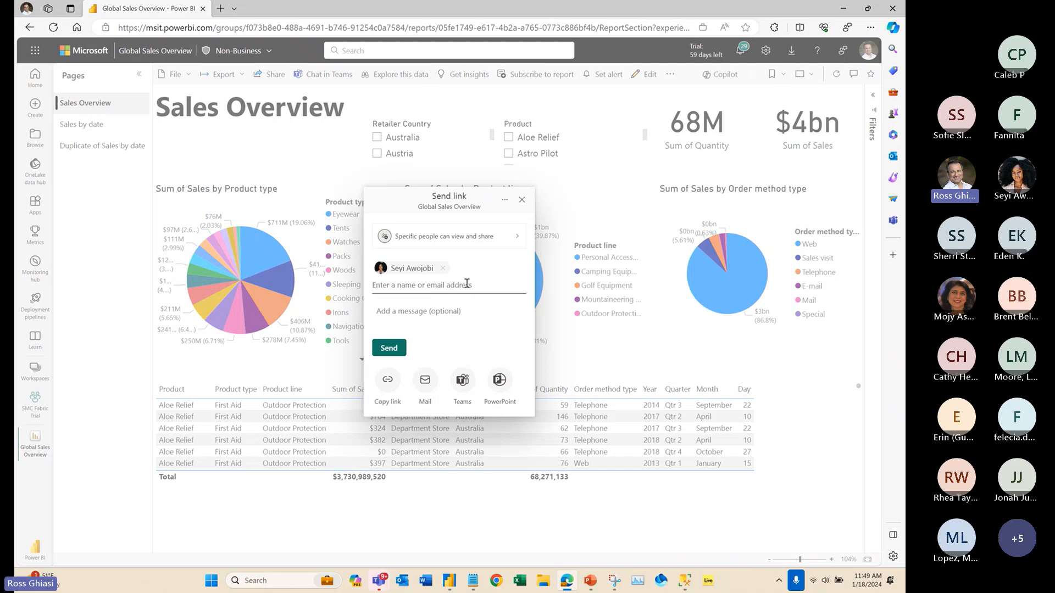
pyautogui.write('mojy as')
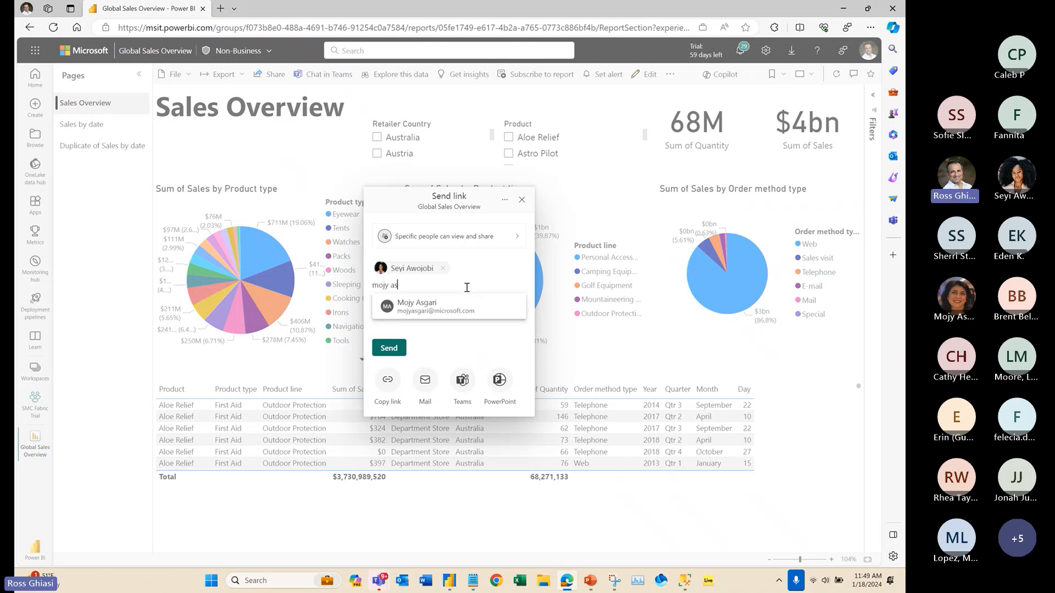
pyautogui.click(452, 302)
# - Add the message "Here is the report you requested" to the sharing link
pyautogui.click(439, 326)
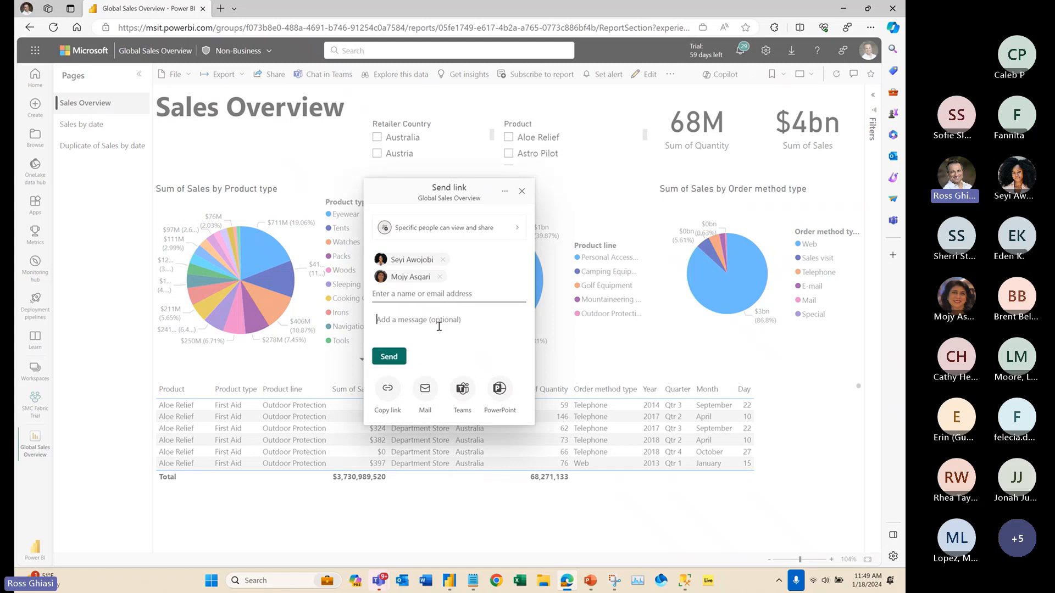
pyautogui.write('Here is the report')
pyautogui.doubleClick(439, 327)
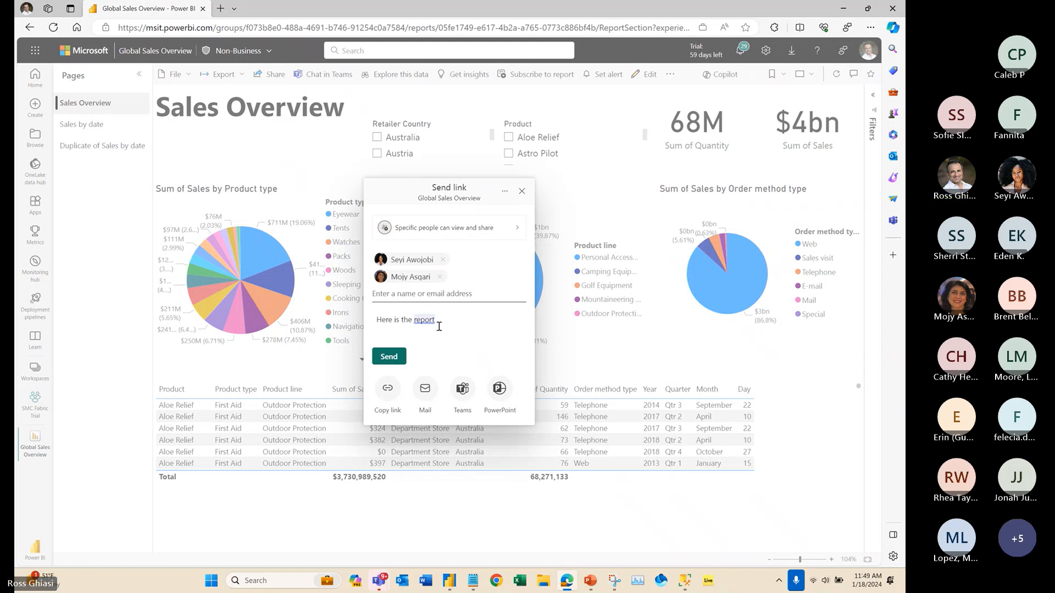
pyautogui.click(439, 326)
pyautogui.write('you requested')
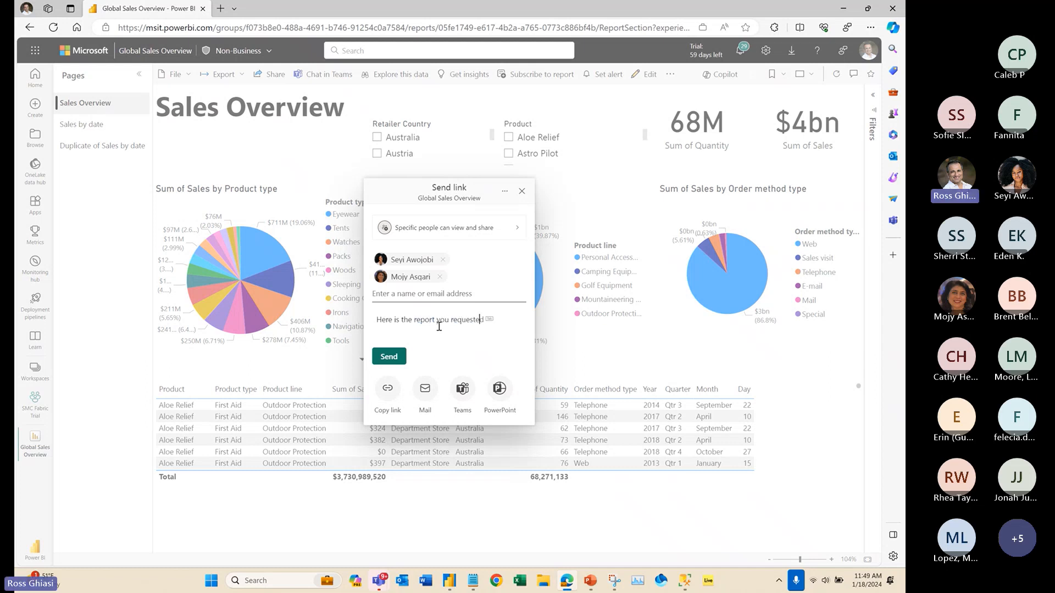
# - Send the report link to the chosen recipients and close the sharing dialog
pyautogui.click(388, 357)
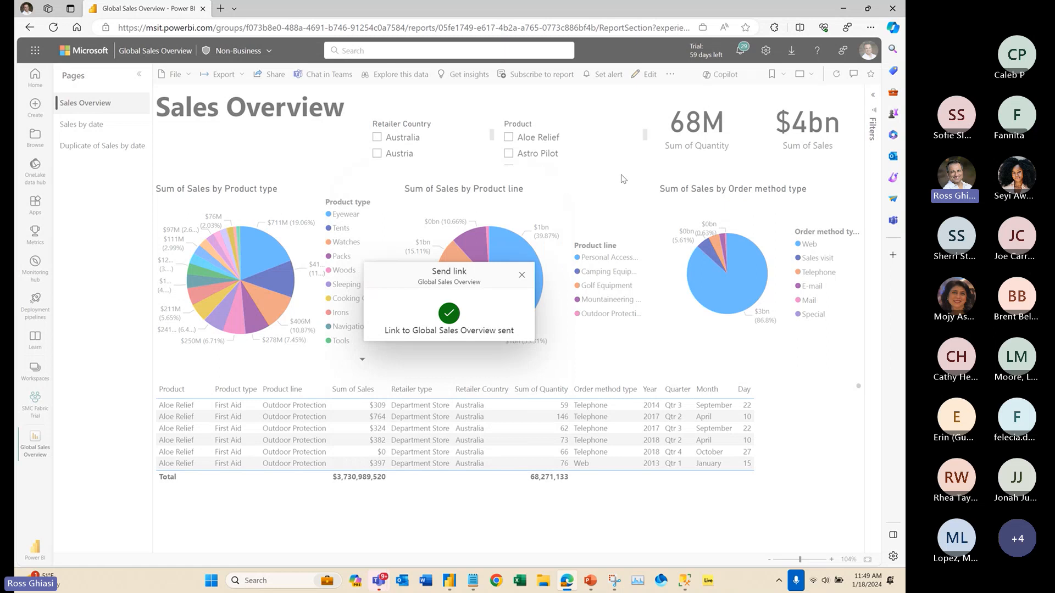
pyautogui.click(522, 275)
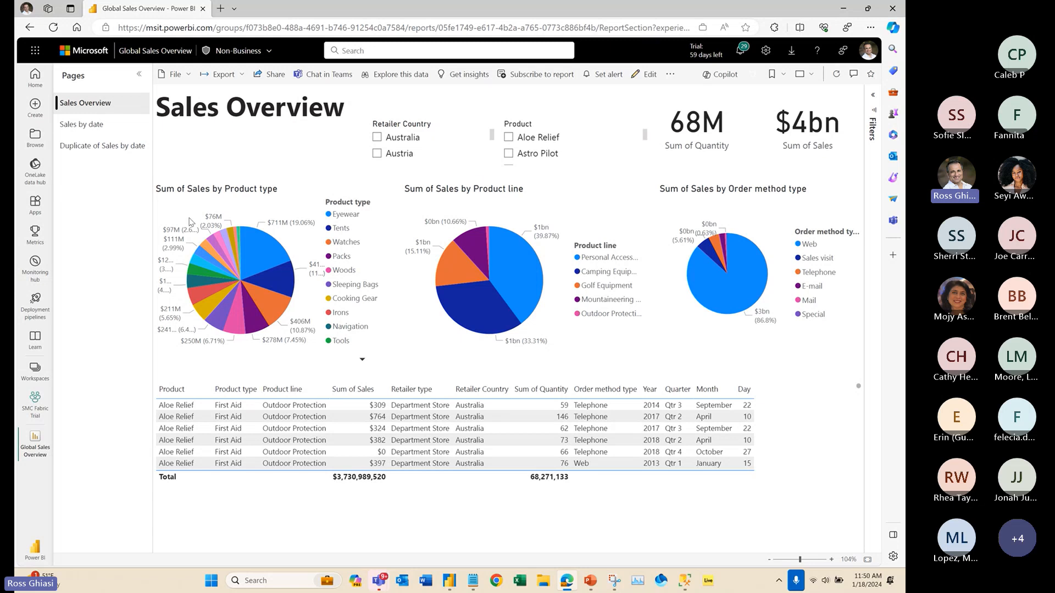
# - Review the settings of the Global Sales Overview report in the SMC Fabric Trial workspace without saving any changes
pyautogui.click(36, 403)
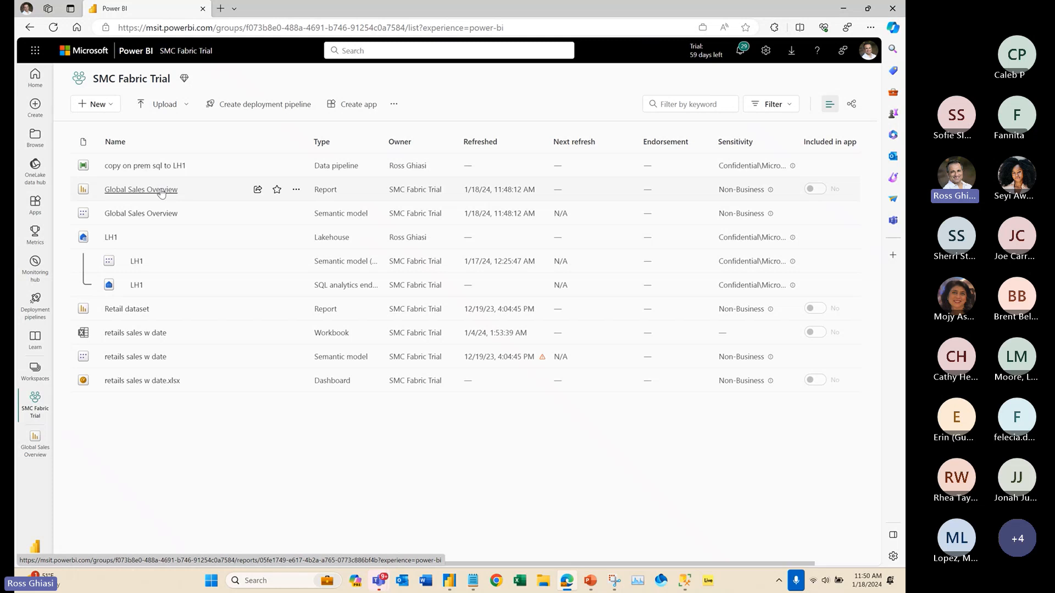
pyautogui.click(297, 193)
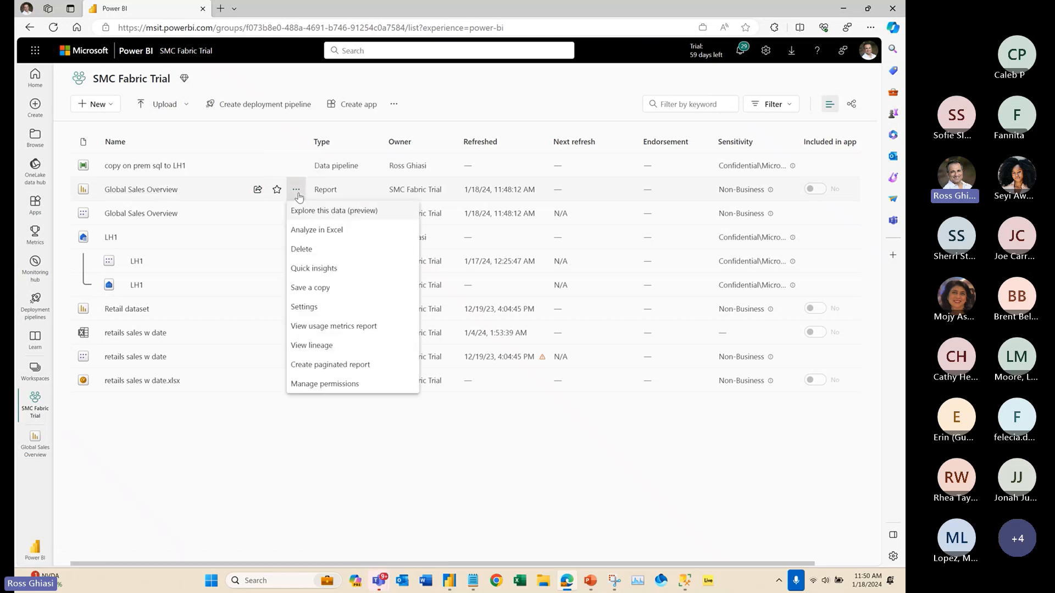
pyautogui.click(317, 308)
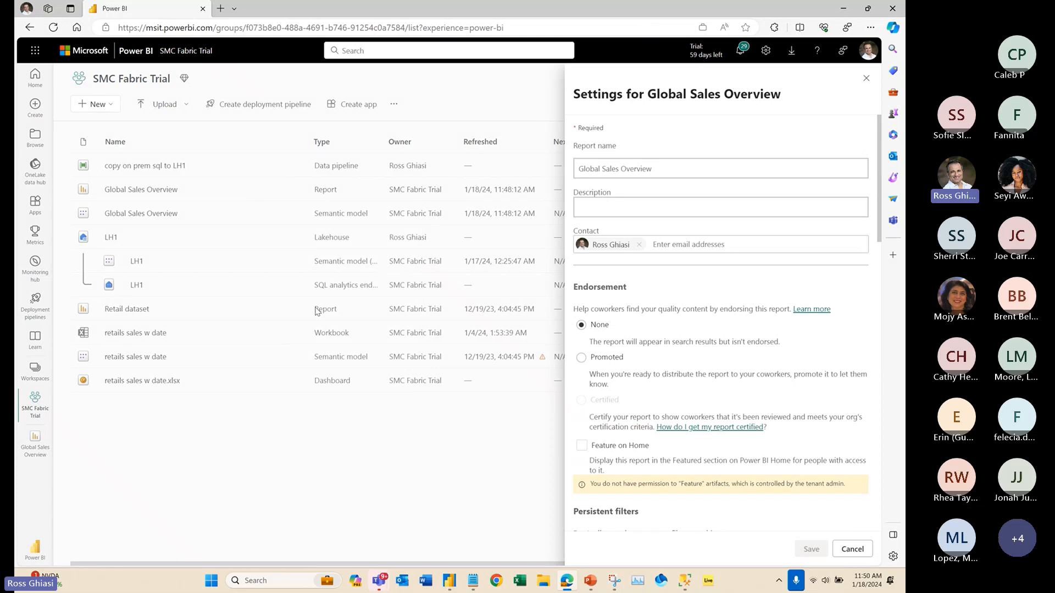
pyautogui.scroll(-6, 675, 371)
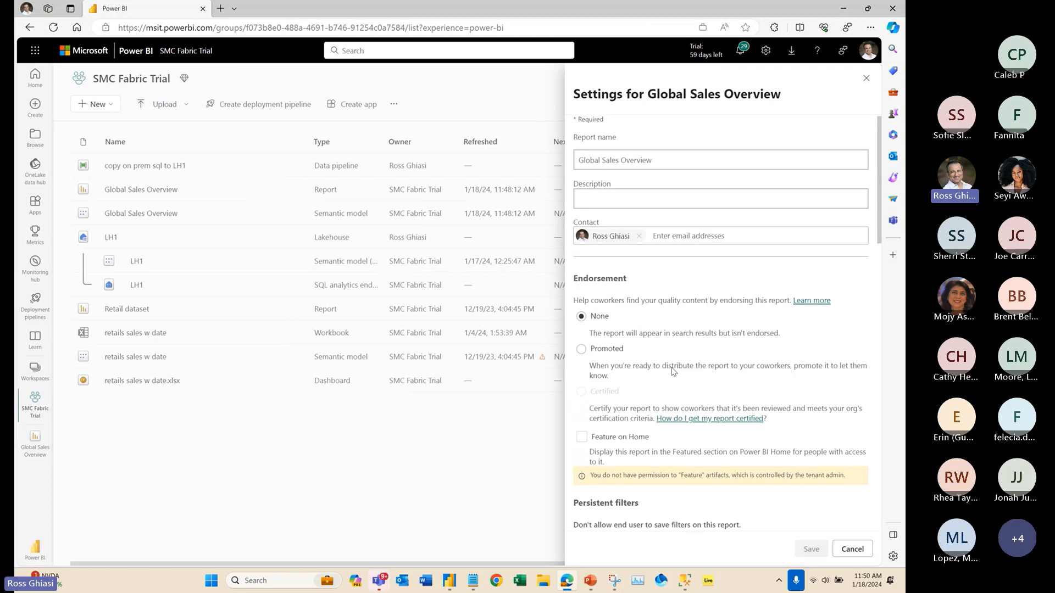
pyautogui.scroll(-5, 672, 372)
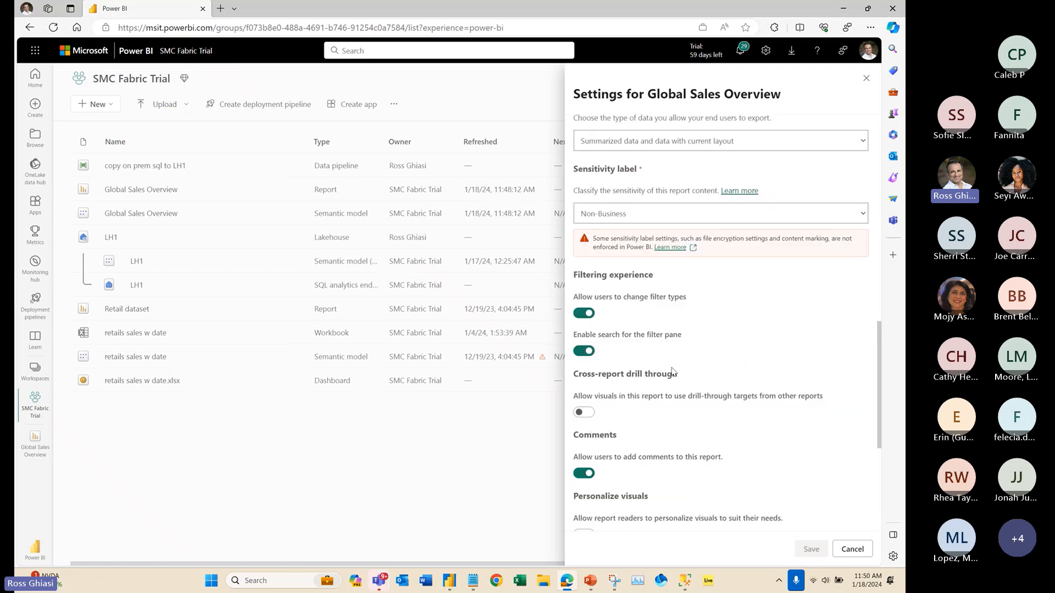
pyautogui.scroll(-5, 672, 372)
pyautogui.scroll(3, 671, 368)
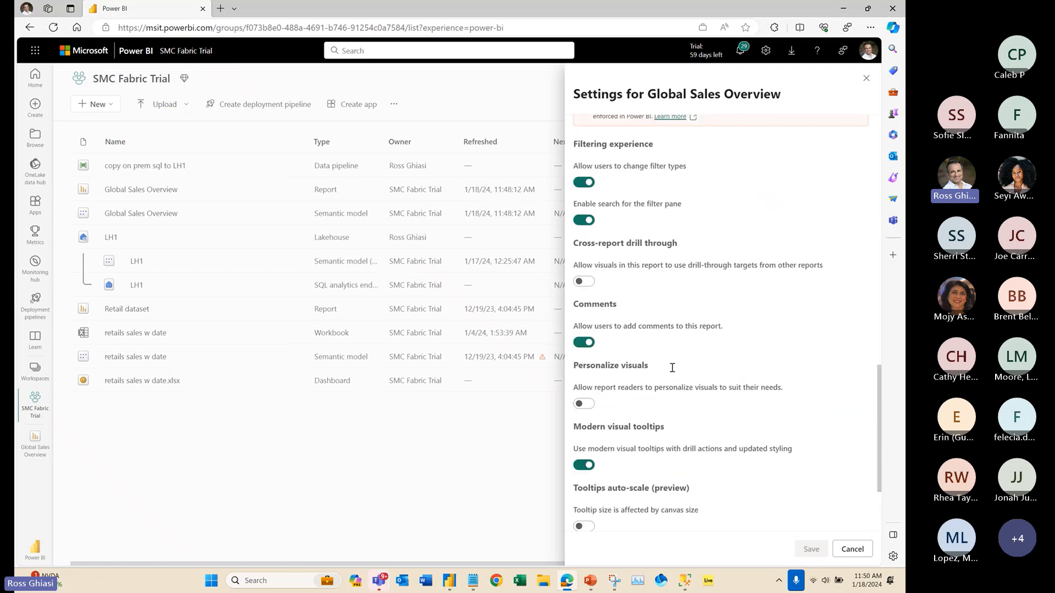
pyautogui.click(853, 550)
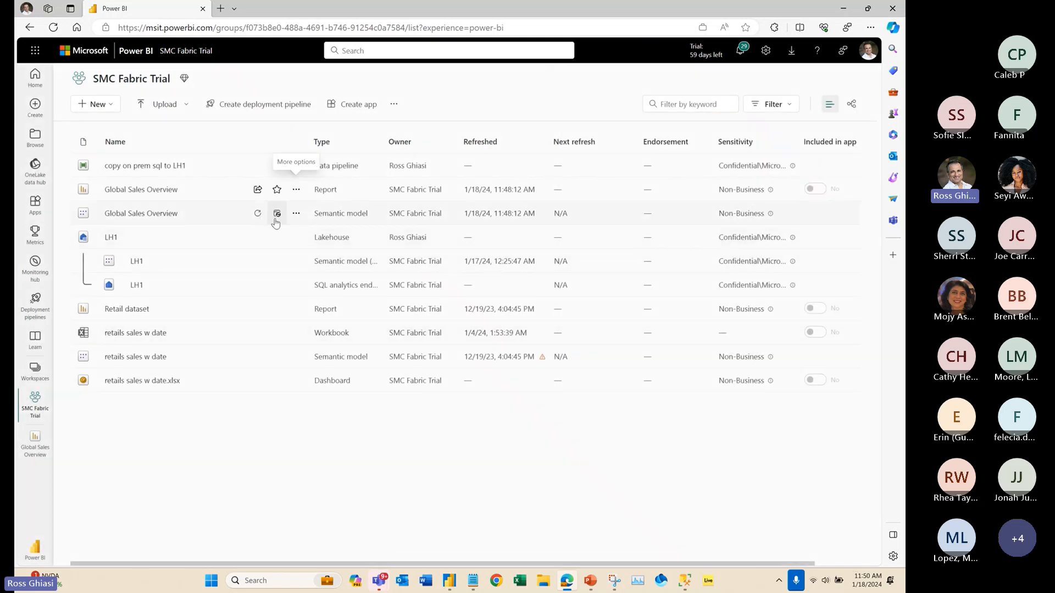
# - Examine the Global Sales Overview semantic model's settings, including its refresh schedule options and the general settings, and return to the SMC Fabric Trial workspace
pyautogui.click(295, 213)
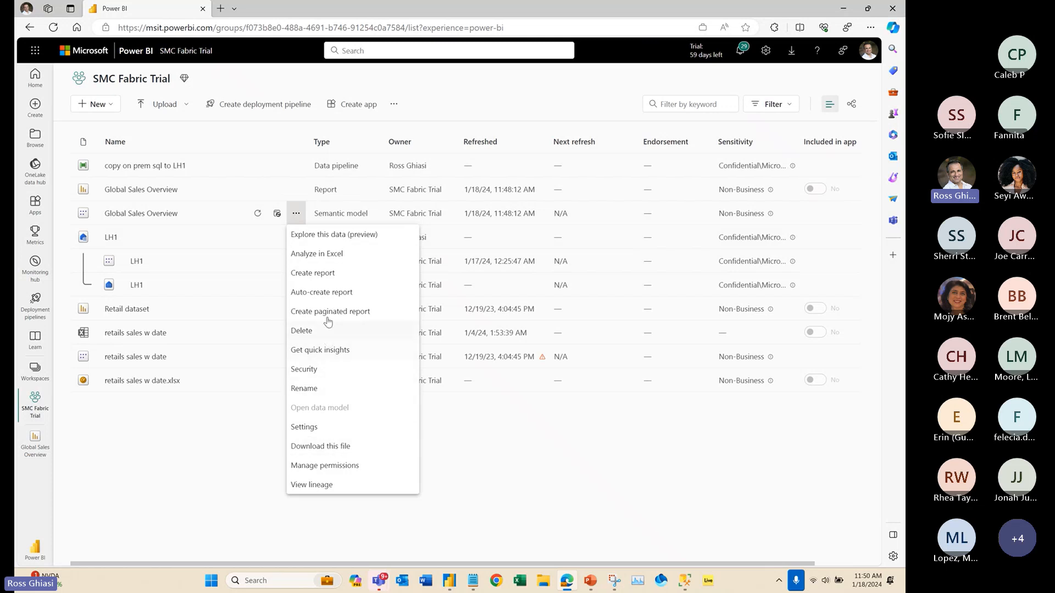
pyautogui.click(317, 431)
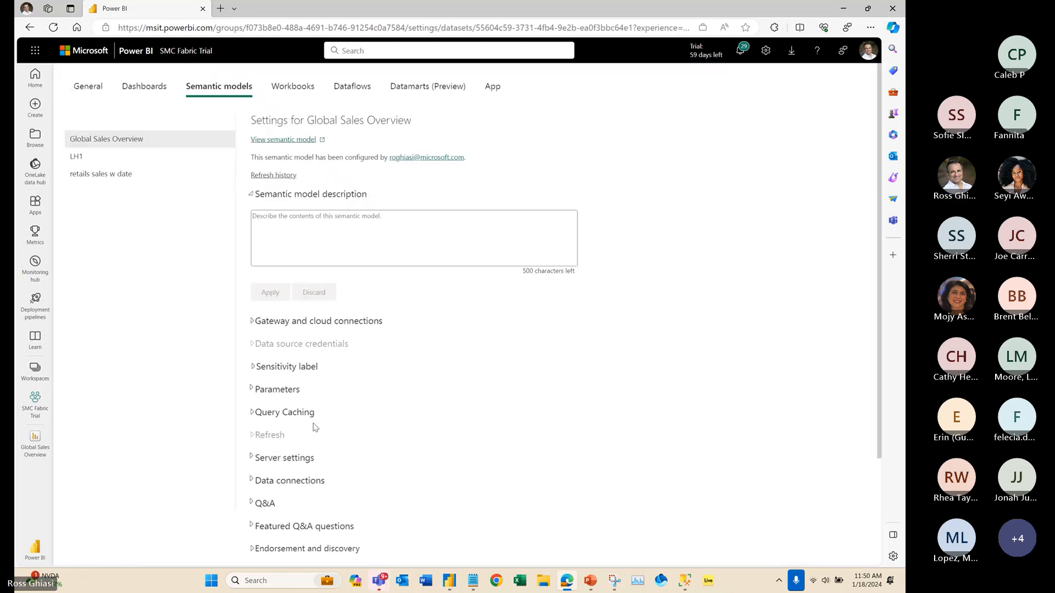
pyautogui.scroll(-1, 314, 428)
pyautogui.scroll(-2, 315, 427)
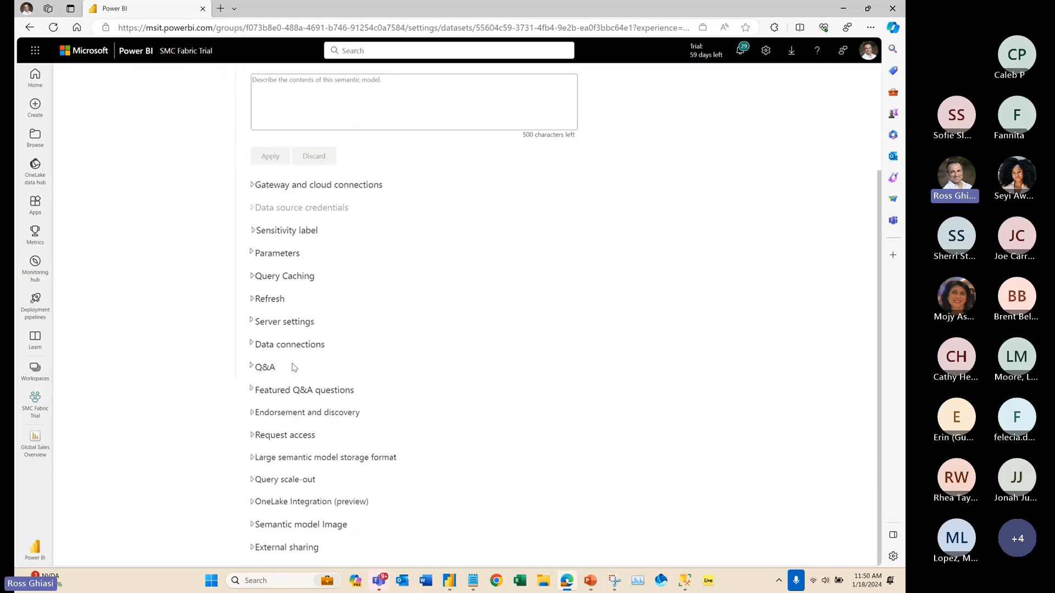
pyautogui.click(254, 300)
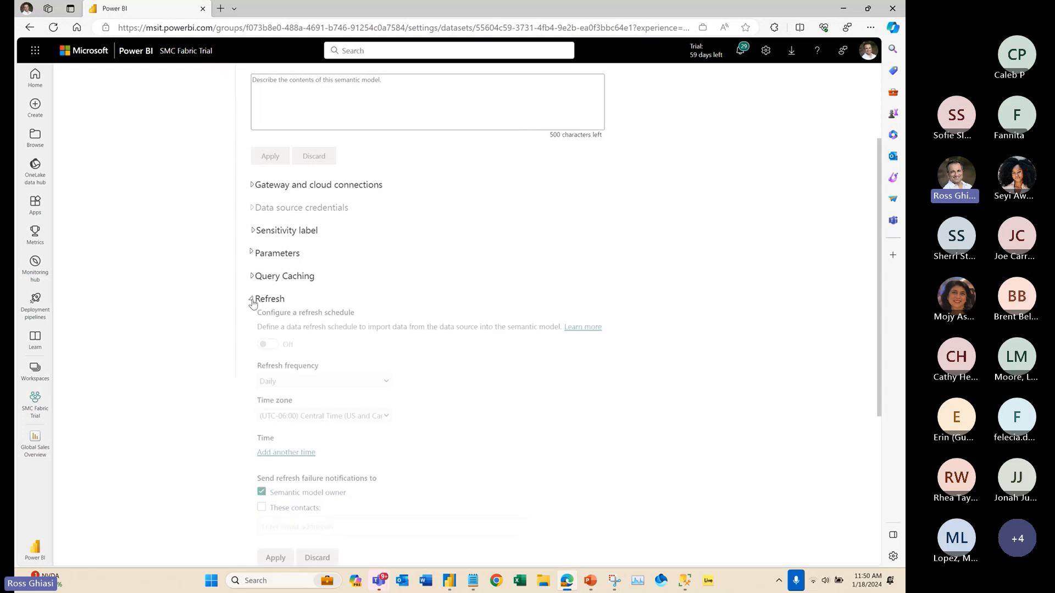
pyautogui.click(253, 302)
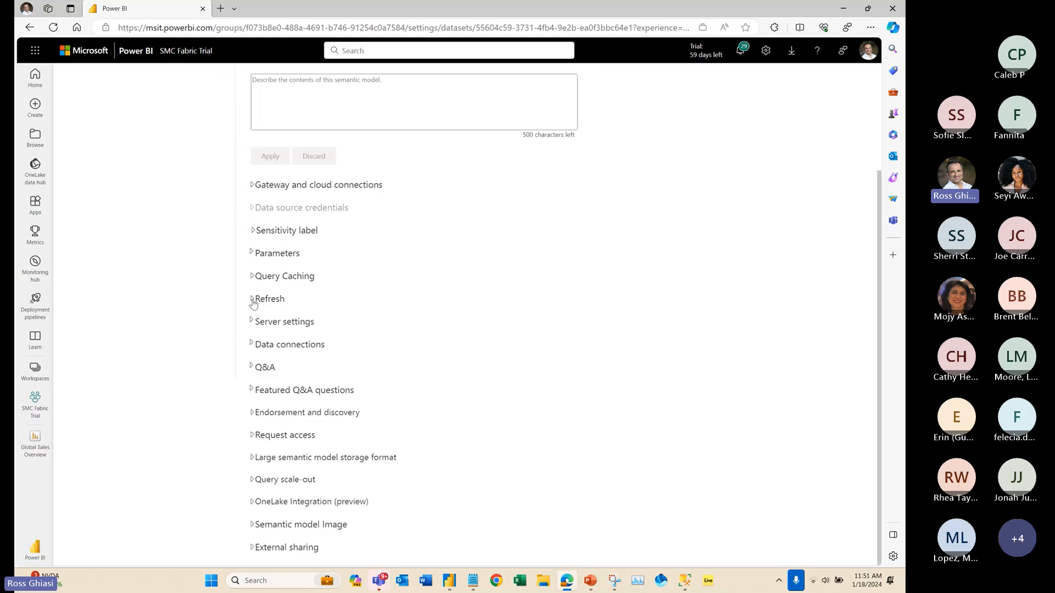
pyautogui.scroll(3, 455, 321)
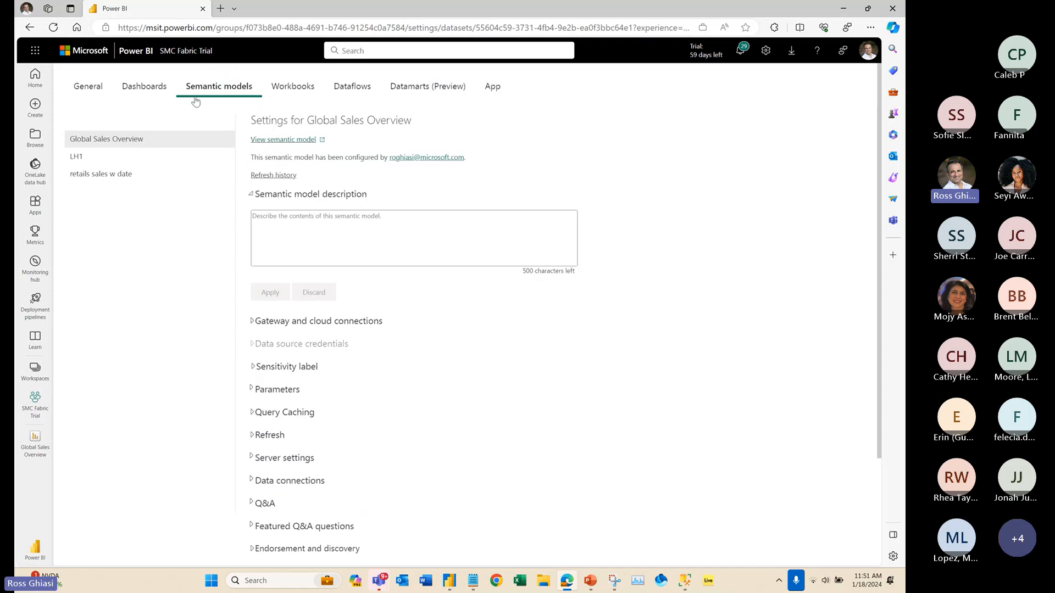
pyautogui.click(88, 87)
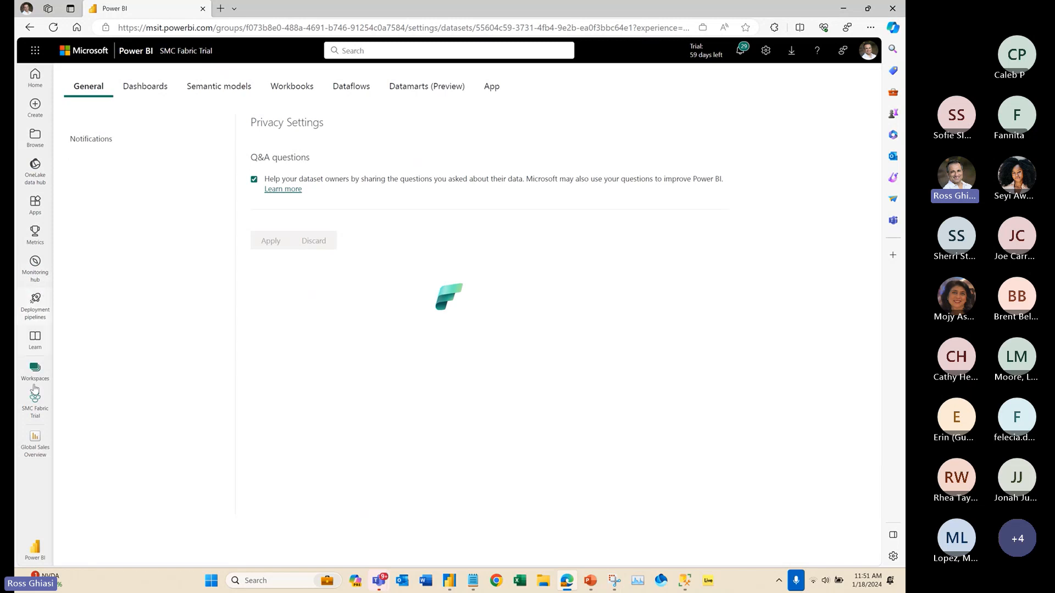
pyautogui.click(34, 405)
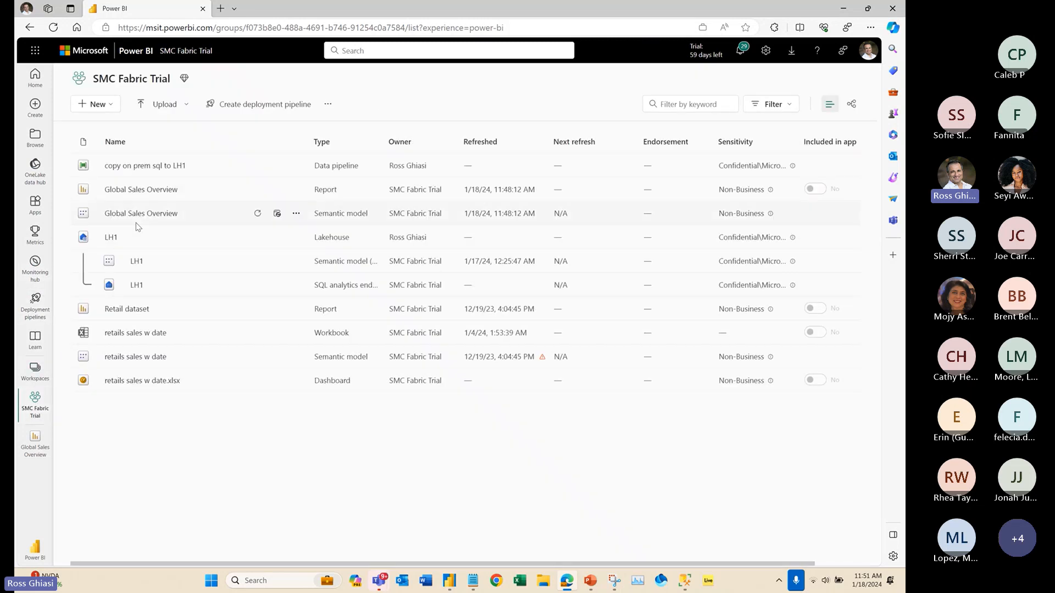
# - Open the Global Sales Overview report and send Copilot the prompt "shows sales in 2019 for Japan"
pyautogui.click(141, 190)
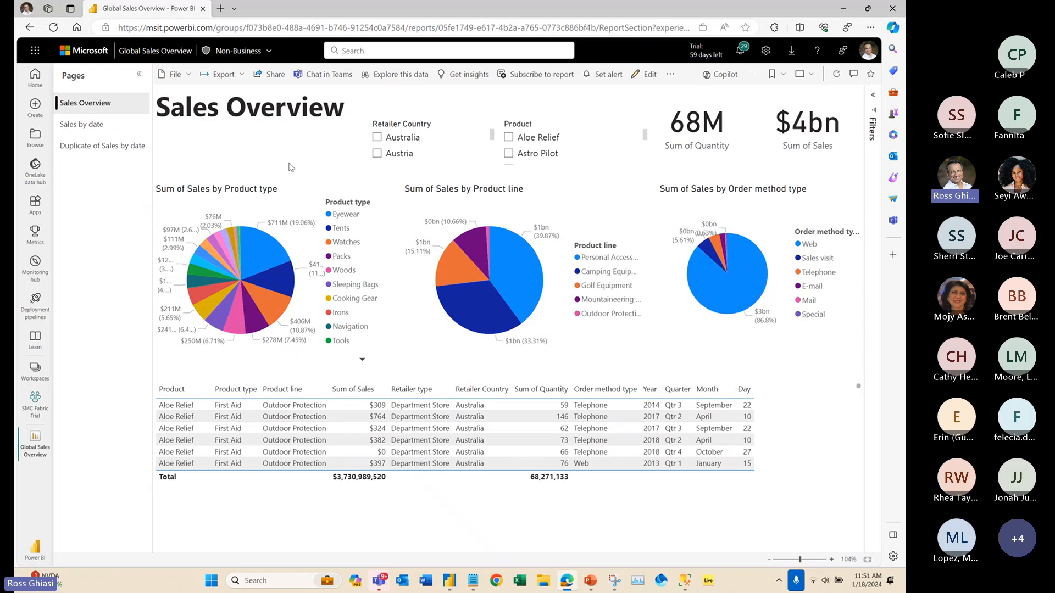
pyautogui.click(730, 81)
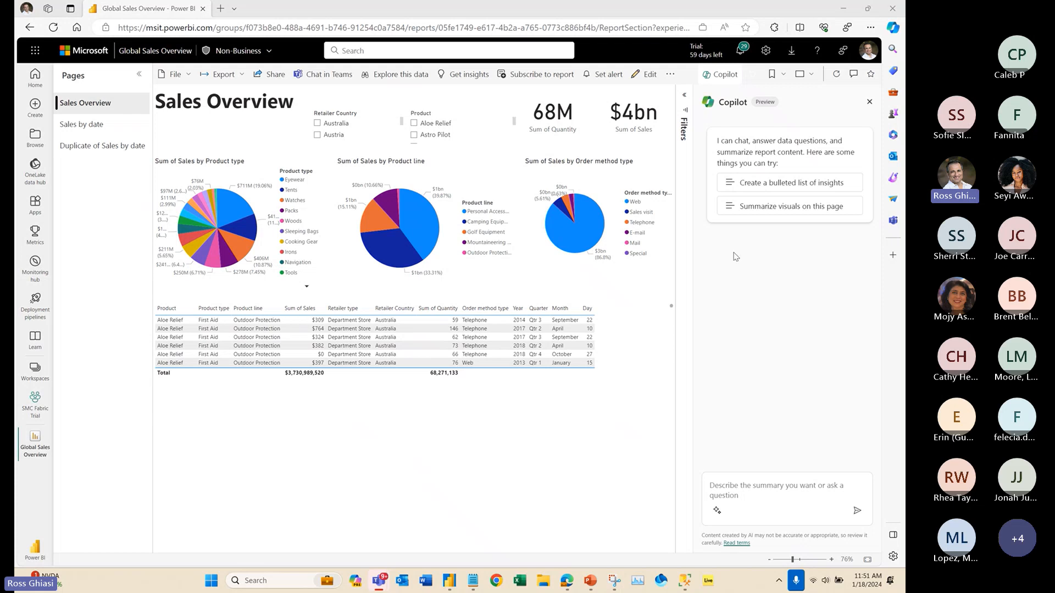
pyautogui.click(771, 495)
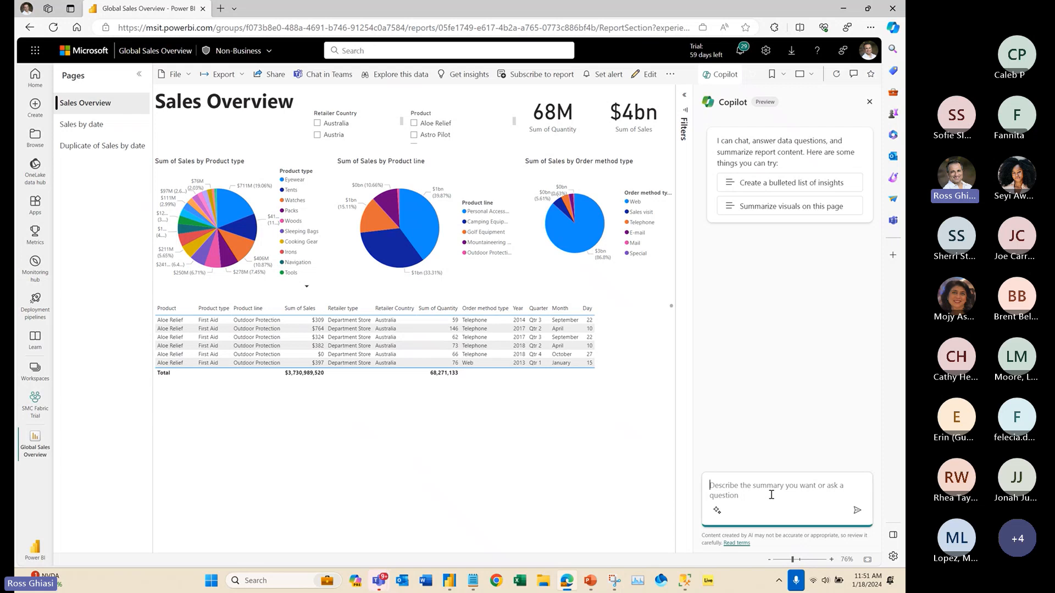
pyautogui.write('show')
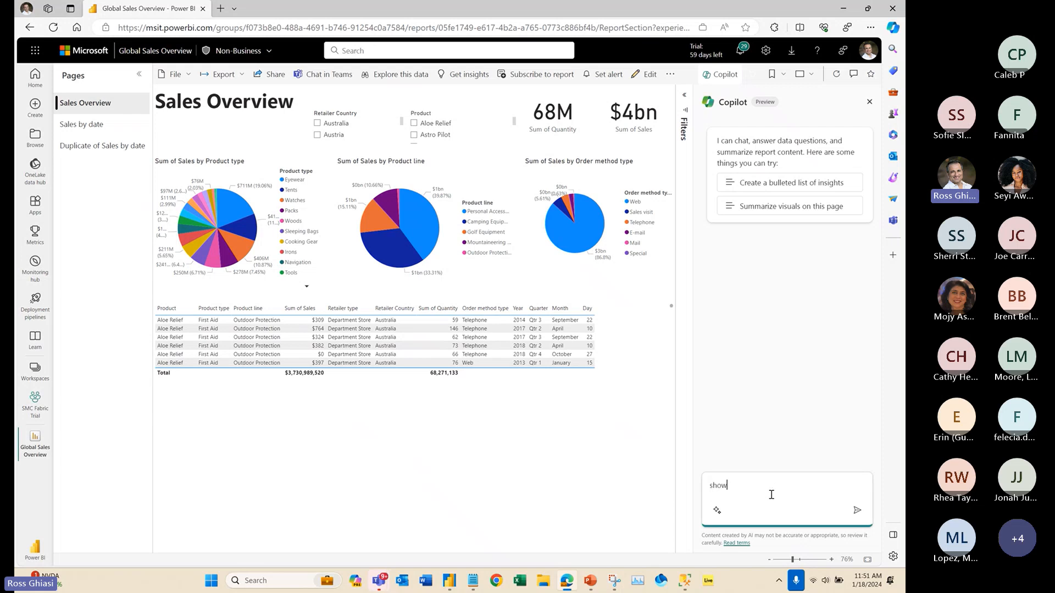
pyautogui.write('s sales in 2019 for Japan')
pyautogui.click(856, 511)
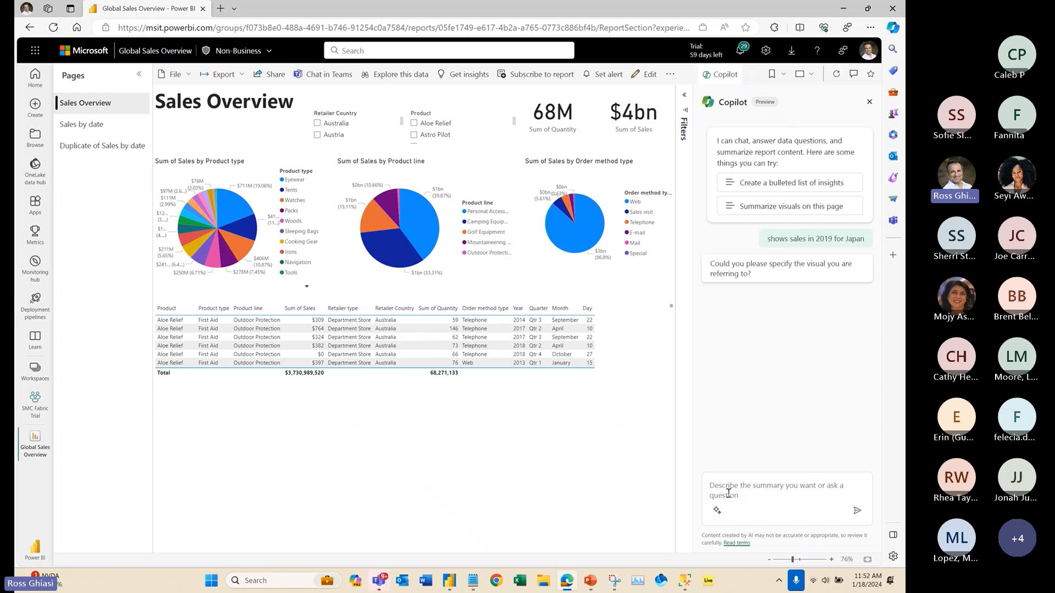
# - Have Copilot run the suggested prompt "Summarize visuals on this page" and dismiss the reminder pop-up
pyautogui.click(782, 209)
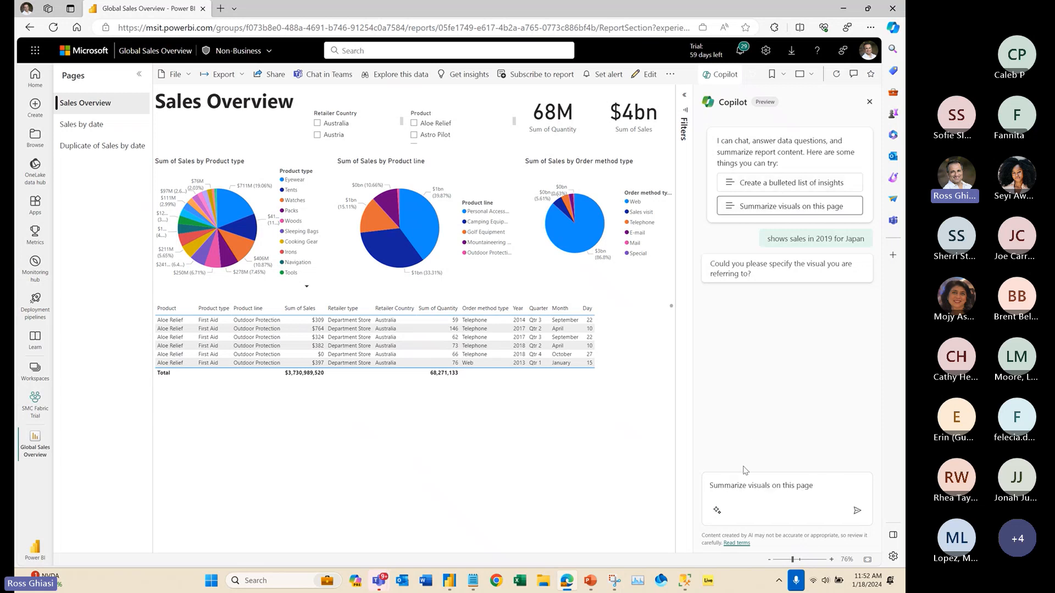
pyautogui.click(858, 512)
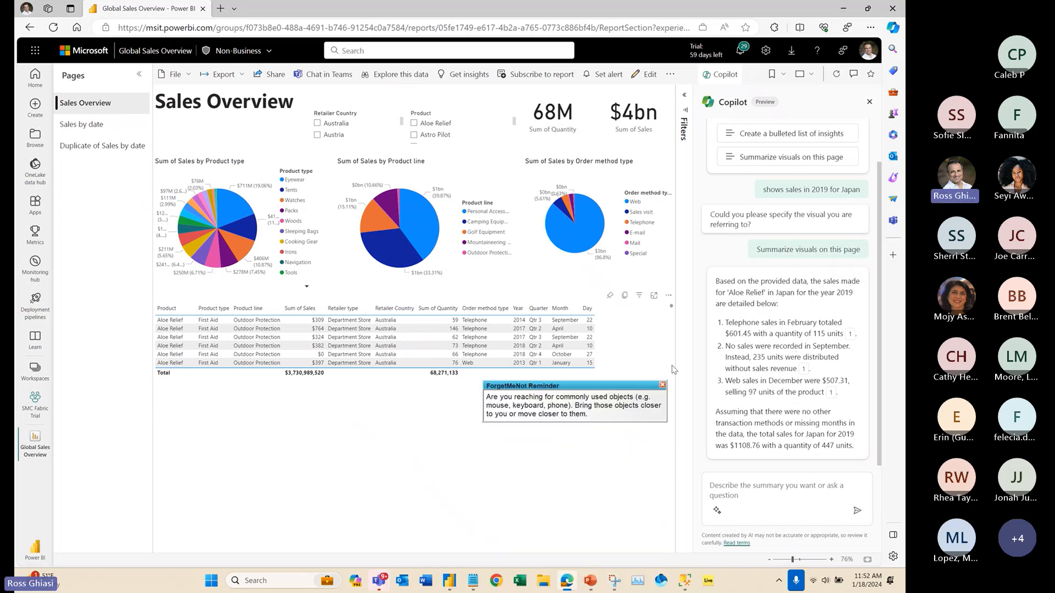
pyautogui.click(662, 385)
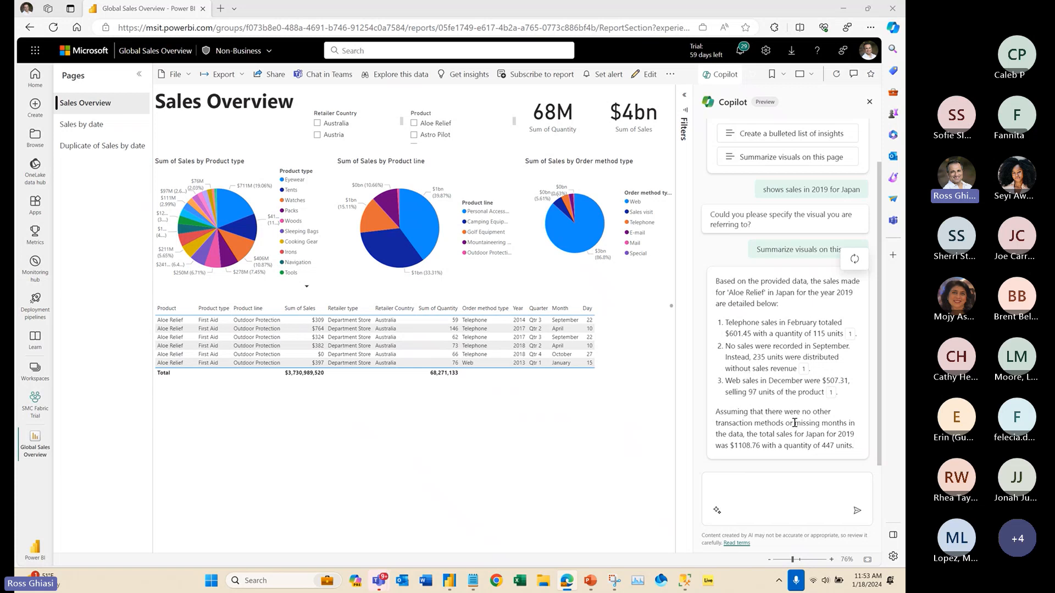
# - Look at the suggestions in Copilot's prompt guide and close Copilot
pyautogui.click(787, 501)
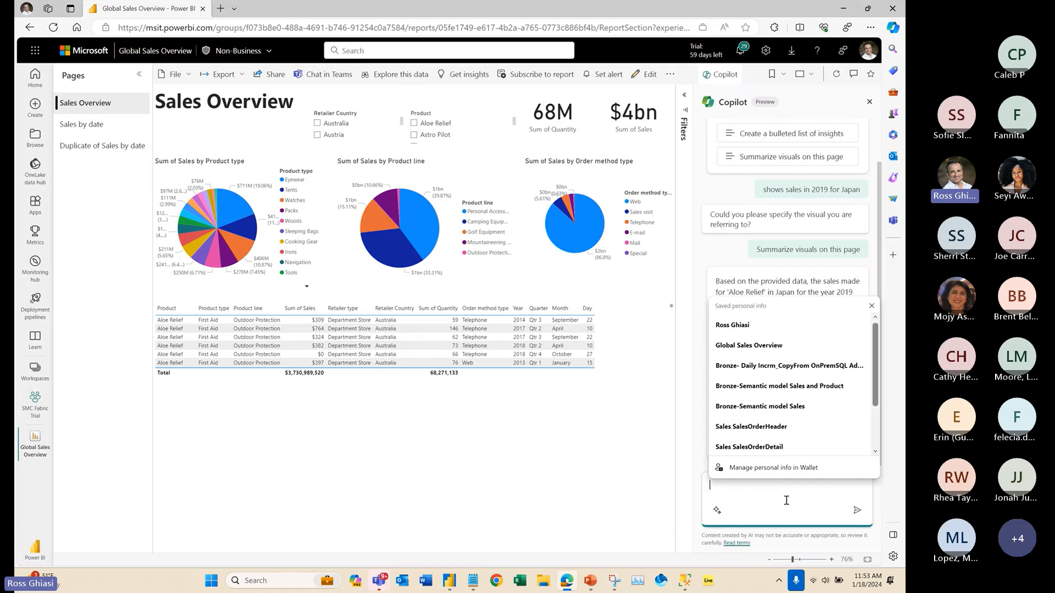
pyautogui.click(717, 511)
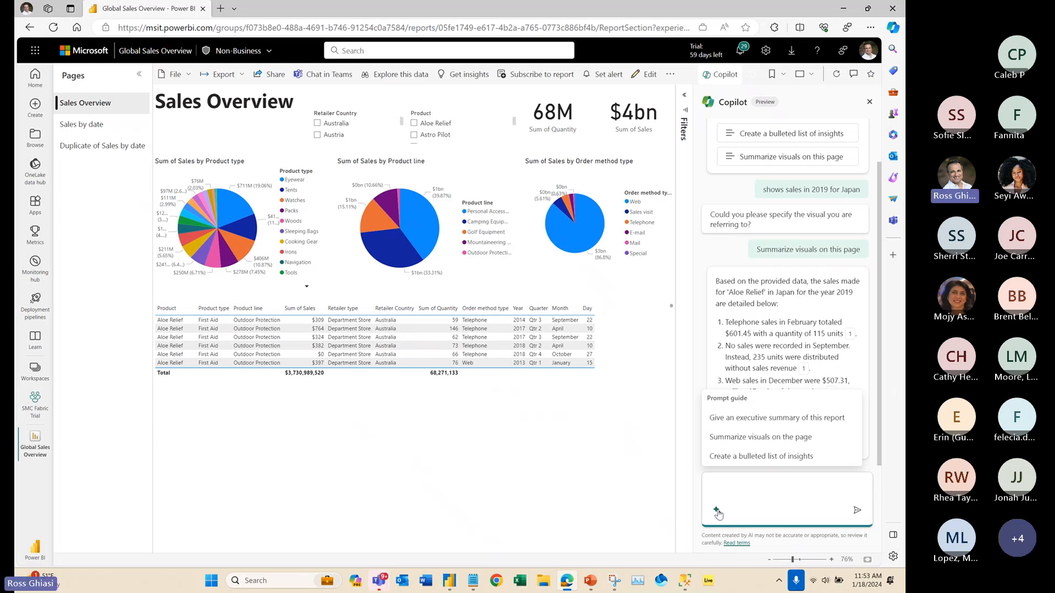
pyautogui.click(433, 425)
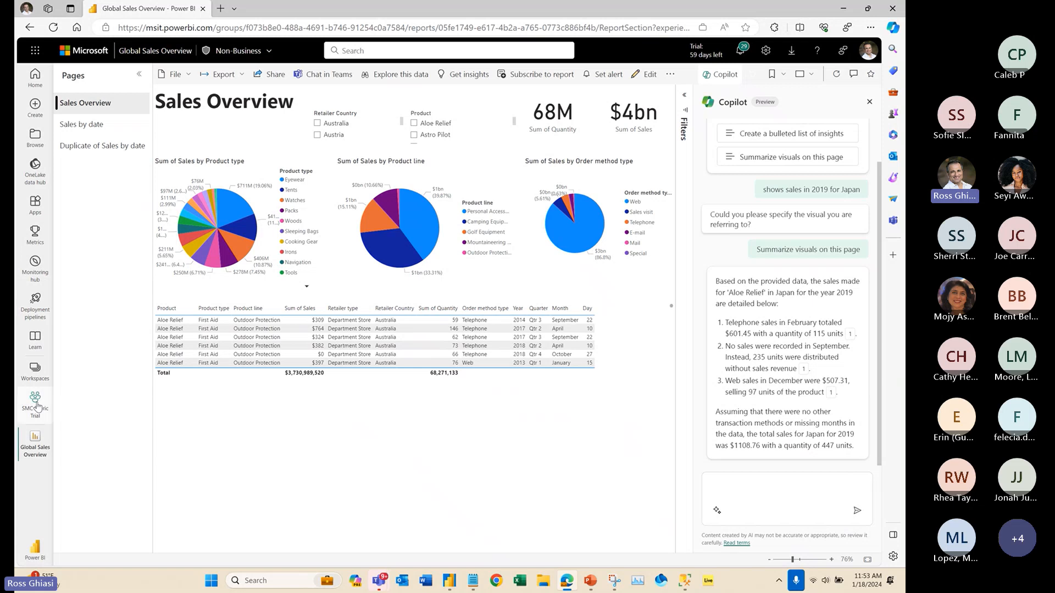
pyautogui.click(869, 103)
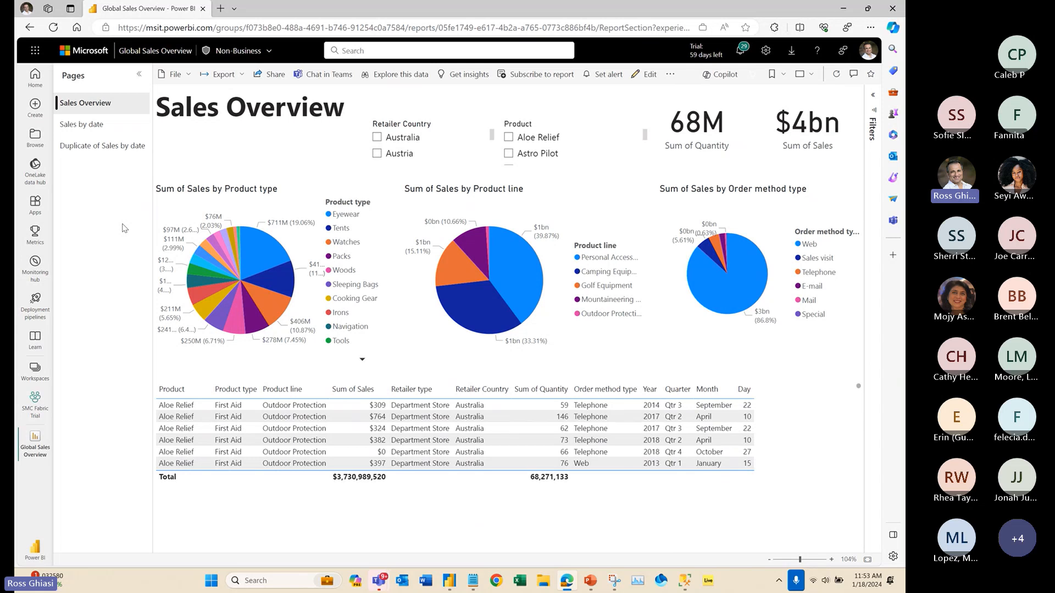
# - Try the Sales Overview slicers with Austria alone and Astro Pilot alone, and view the Duplicate of Sales by date page
pyautogui.press('super+alt+k')
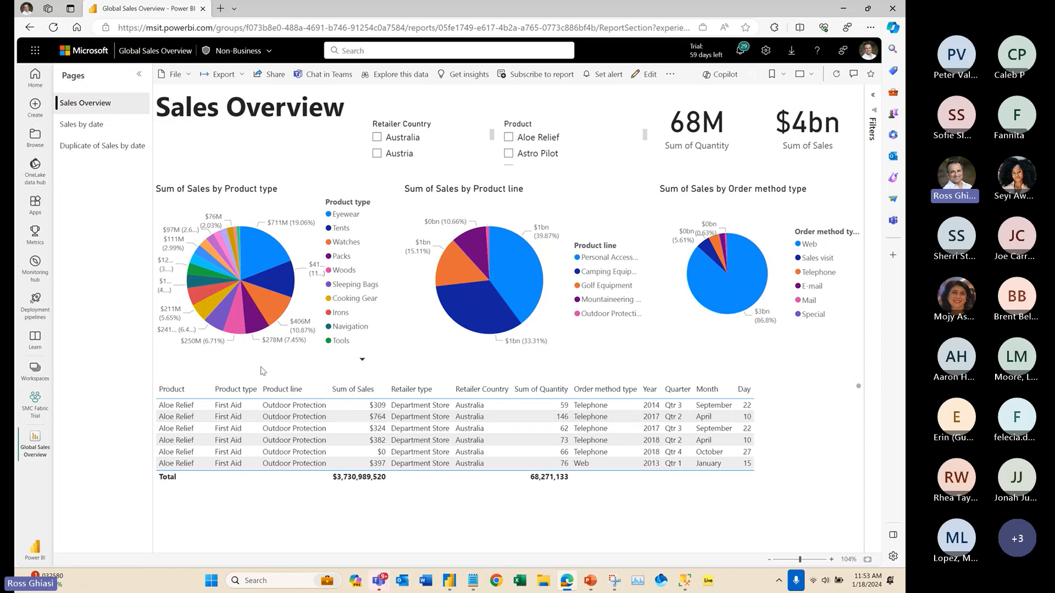
pyautogui.click(378, 154)
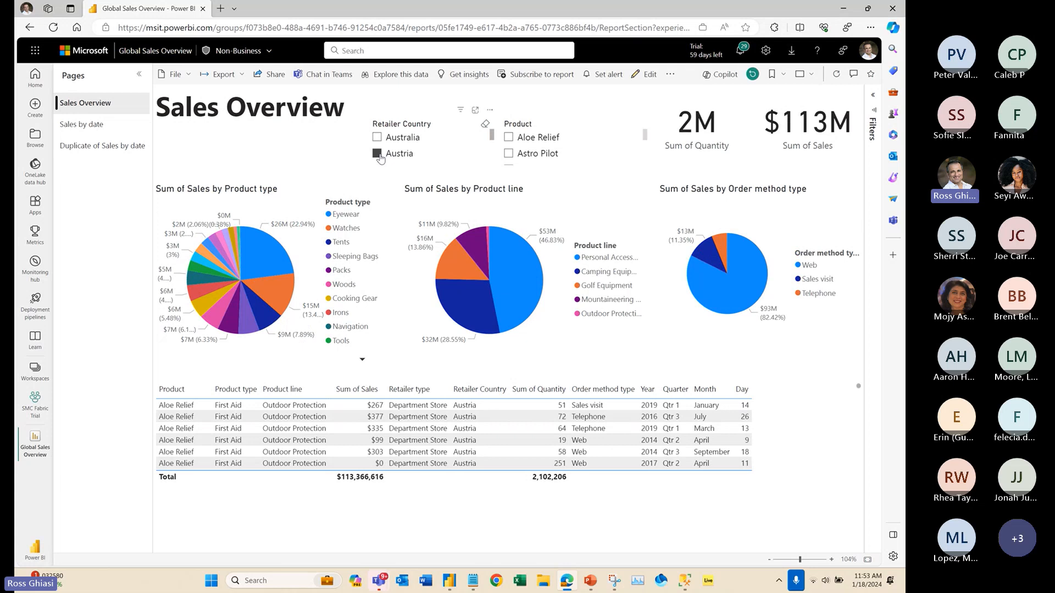
pyautogui.click(378, 155)
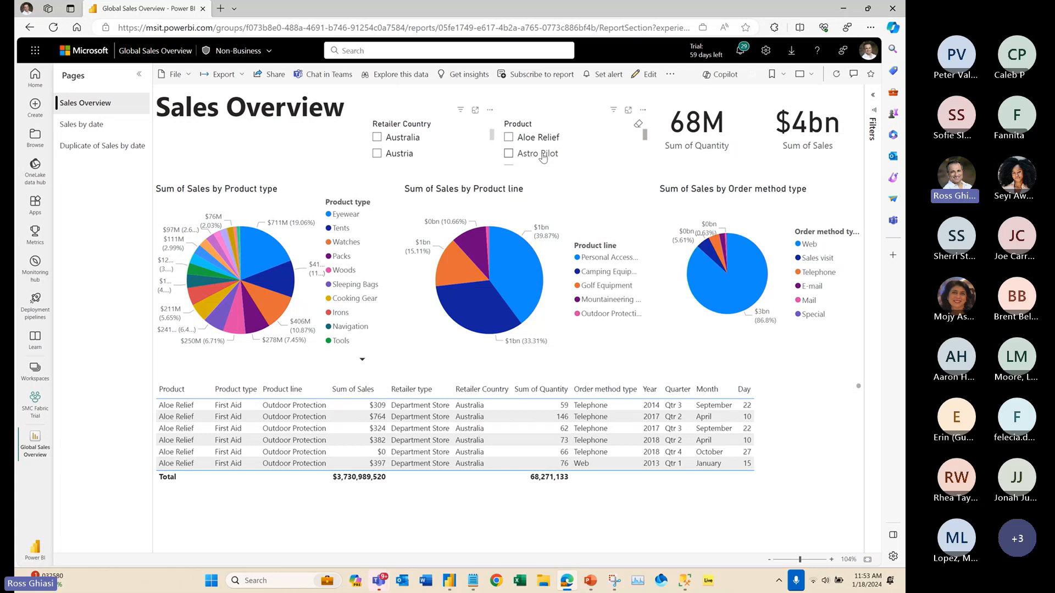
pyautogui.click(508, 154)
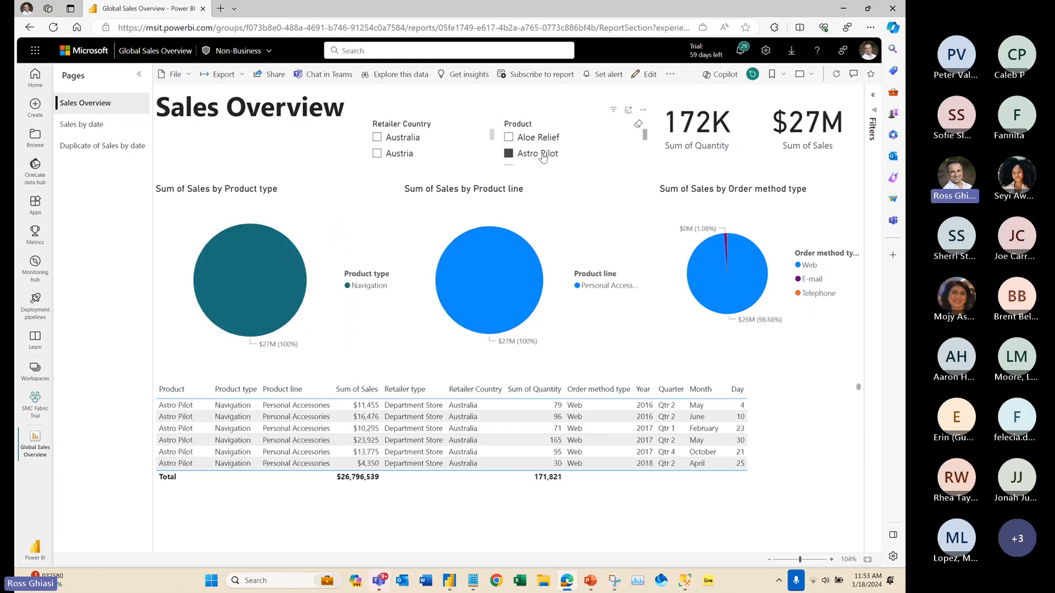
pyautogui.click(82, 147)
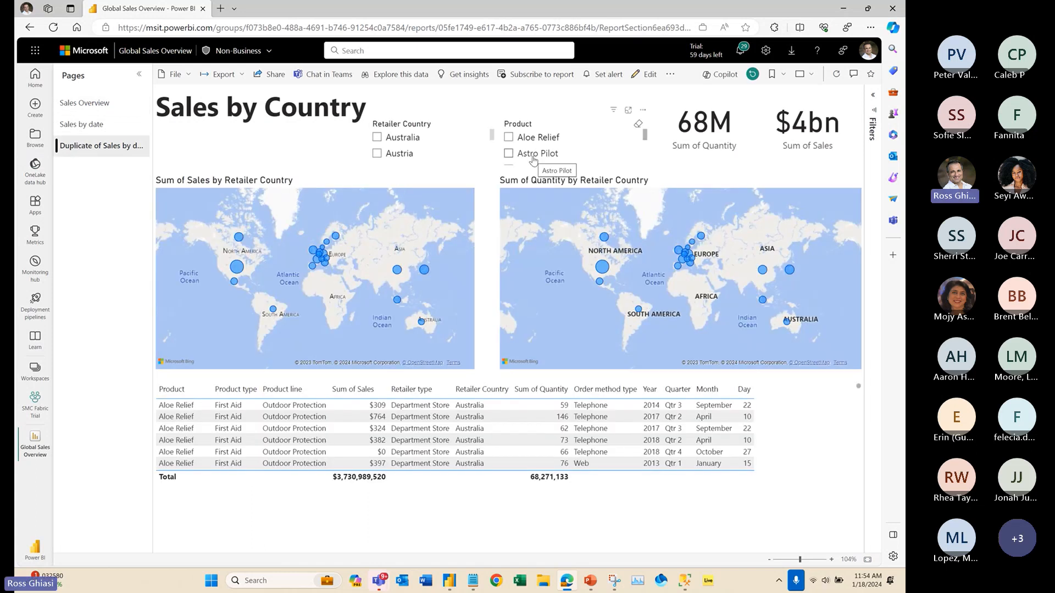
# - Switch to Power BI Desktop, dismiss the publishing message and try the Product slicer with Astro Pilot on the Sales Overview page
pyautogui.click(448, 584)
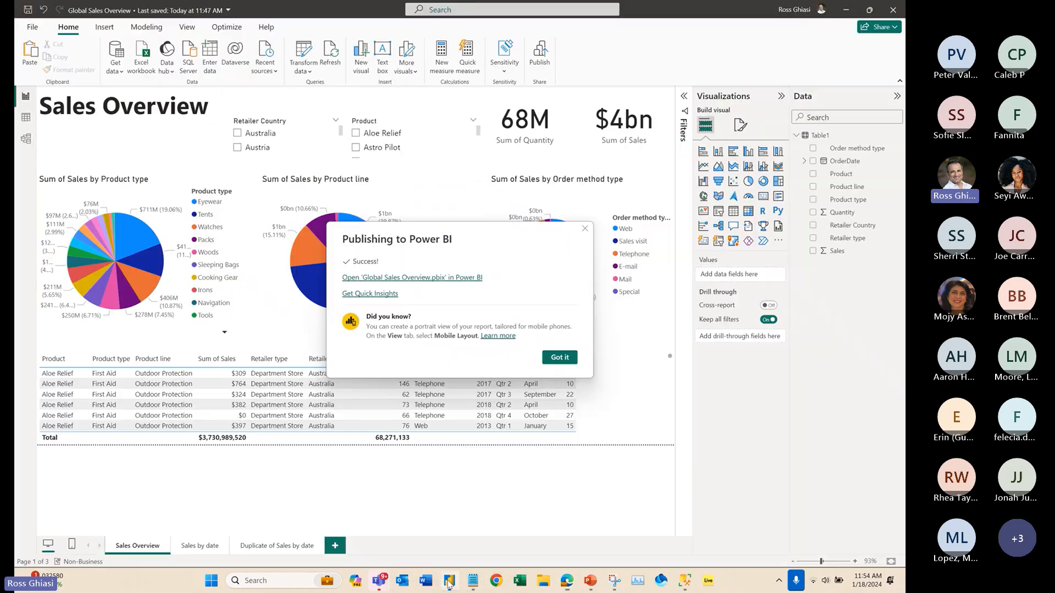
pyautogui.click(569, 360)
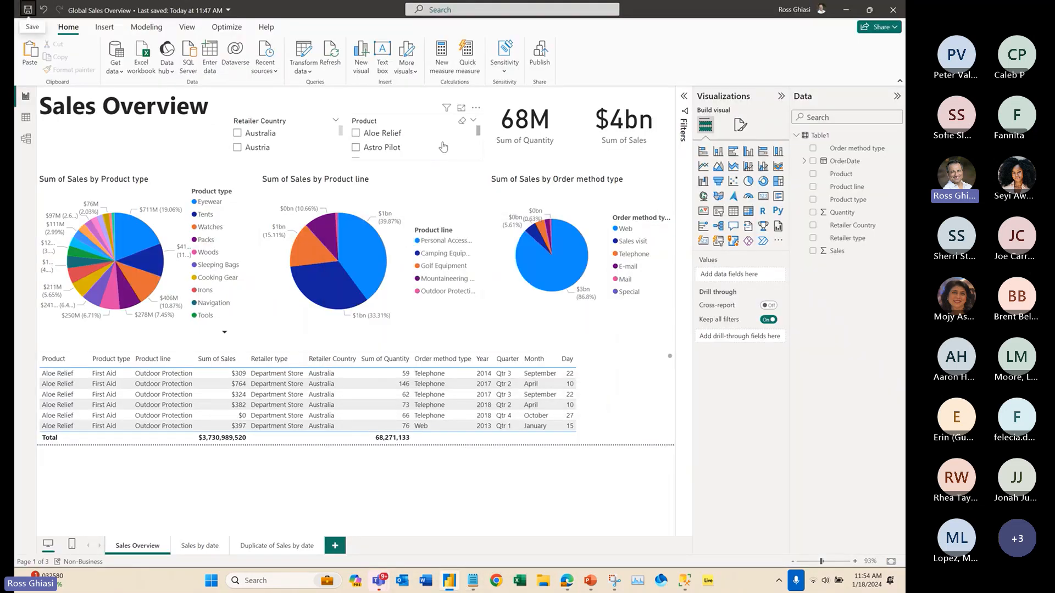
pyautogui.click(387, 151)
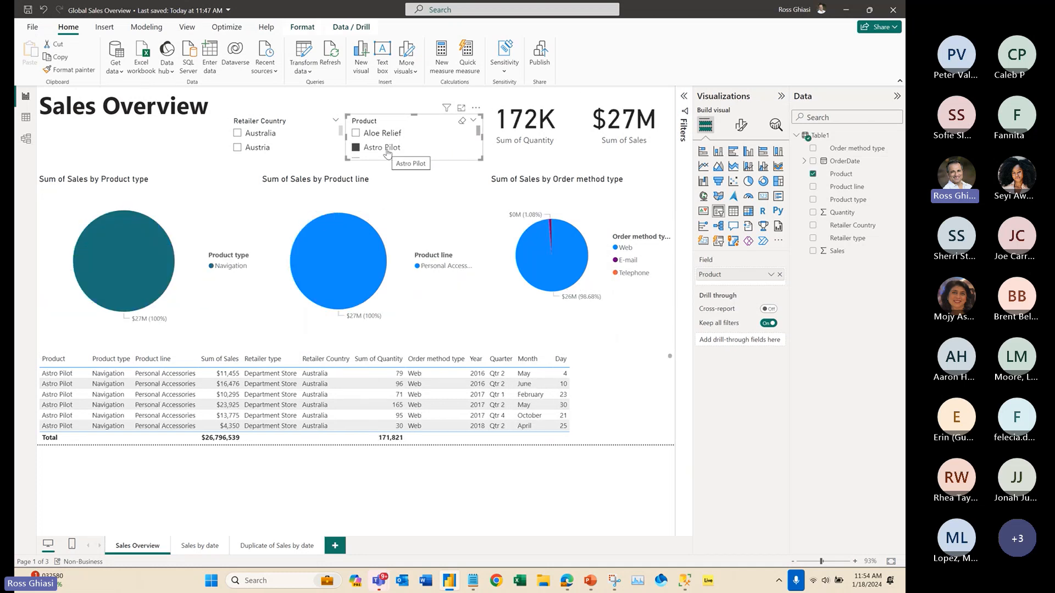
pyautogui.click(386, 151)
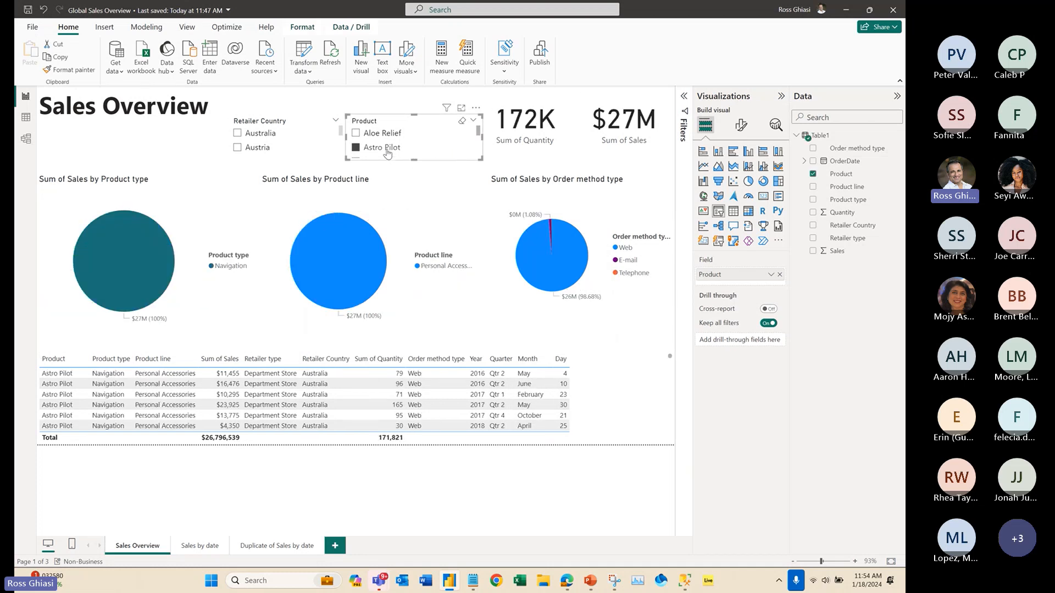
# - Rename the Duplicate of Sales by date page as "Sales by Country"
pyautogui.click(269, 550)
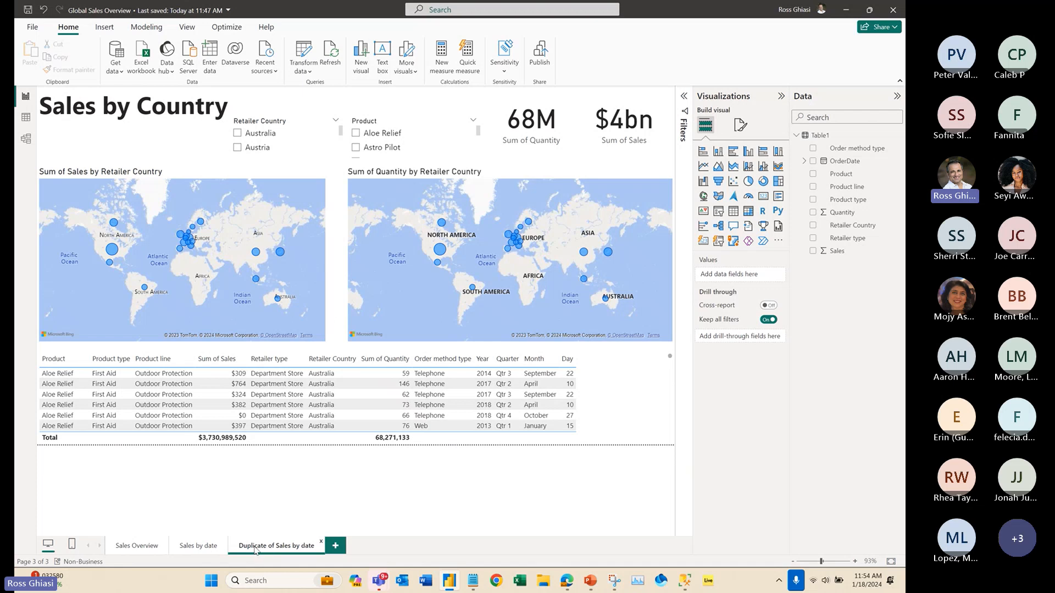
pyautogui.doubleClick(265, 546)
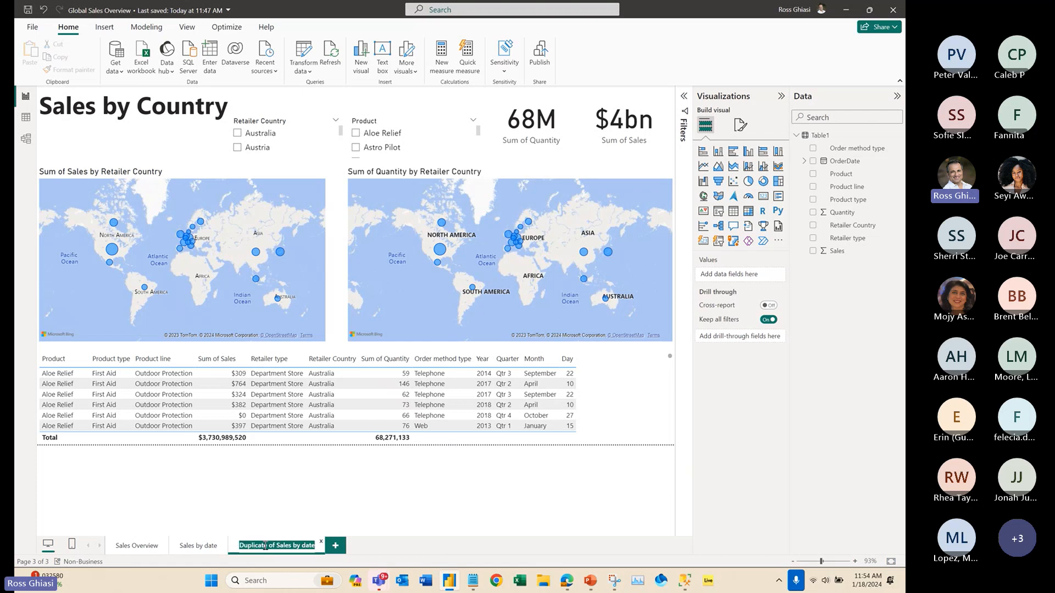
pyautogui.write('Sa')
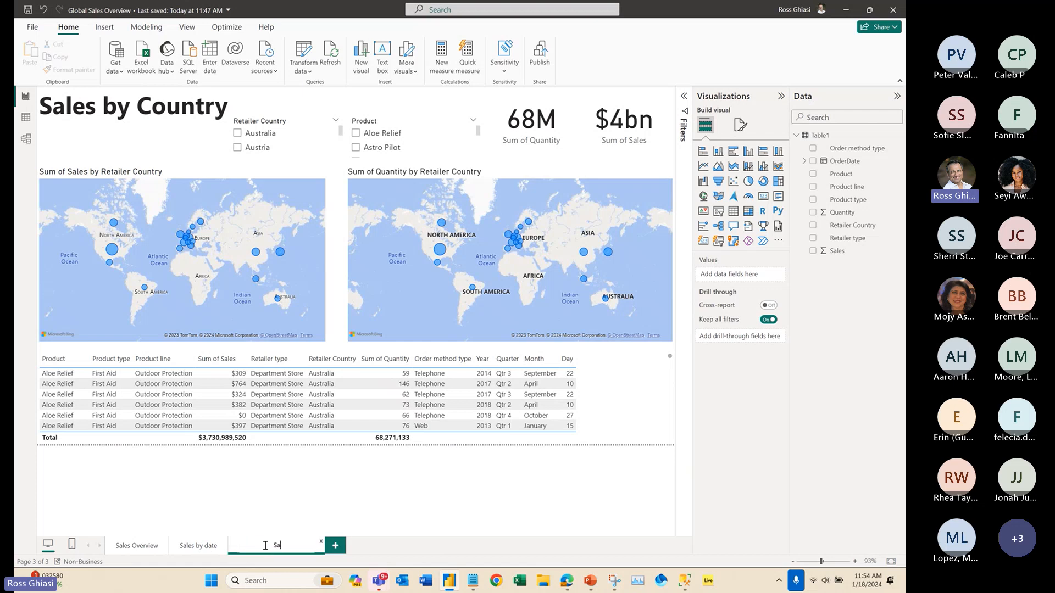
pyautogui.write('les by country')
pyautogui.press('BackSpace')
pyautogui.press('BackSpace')
pyautogui.press('BackSpace')
pyautogui.press('BackSpace')
pyautogui.press('BackSpace')
pyautogui.press('BackSpace')
pyautogui.press('BackSpace')
pyautogui.press('BackSpace')
pyautogui.press('BackSpace')
pyautogui.press('BackSpace')
pyautogui.press('BackSpace')
pyautogui.write('by Country')
pyautogui.click(284, 496)
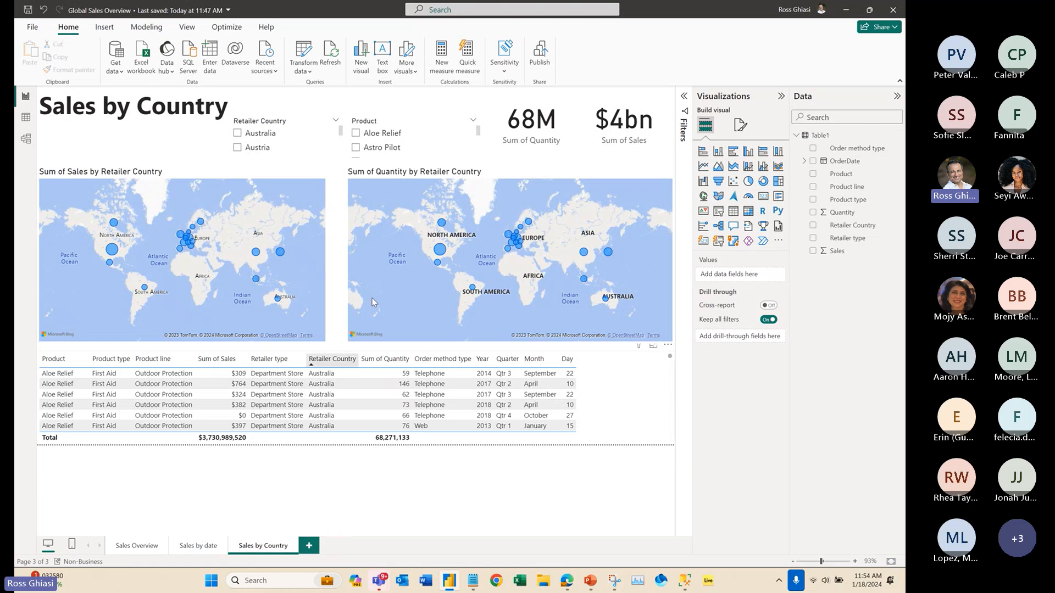
# - Save the report and publish it to the SMC Fabric Trial workspace, replacing the existing Global Sales Overview dataset
pyautogui.click(537, 63)
pyautogui.click(498, 309)
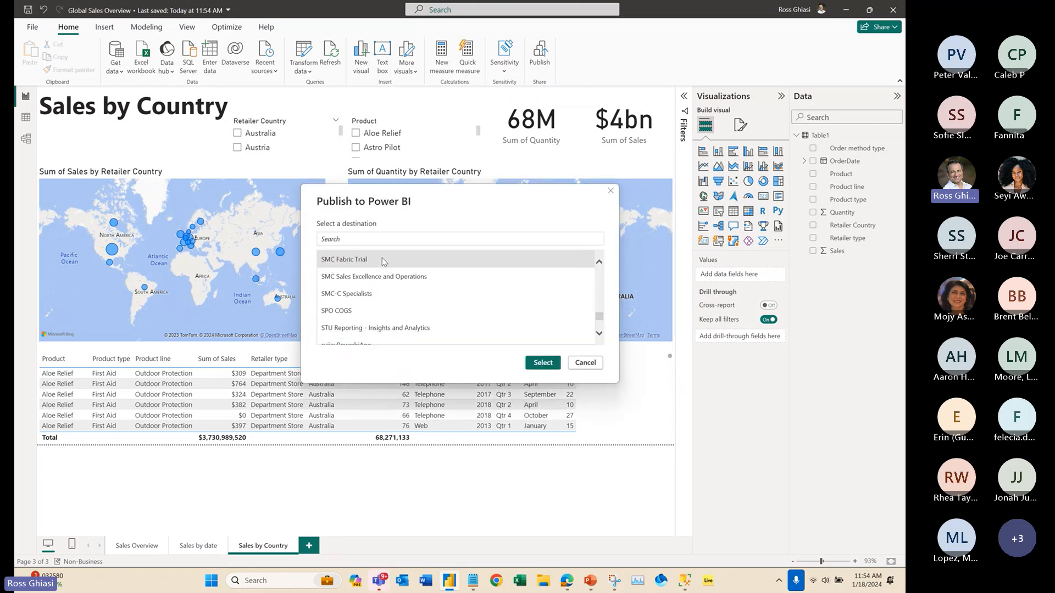
pyautogui.click(536, 366)
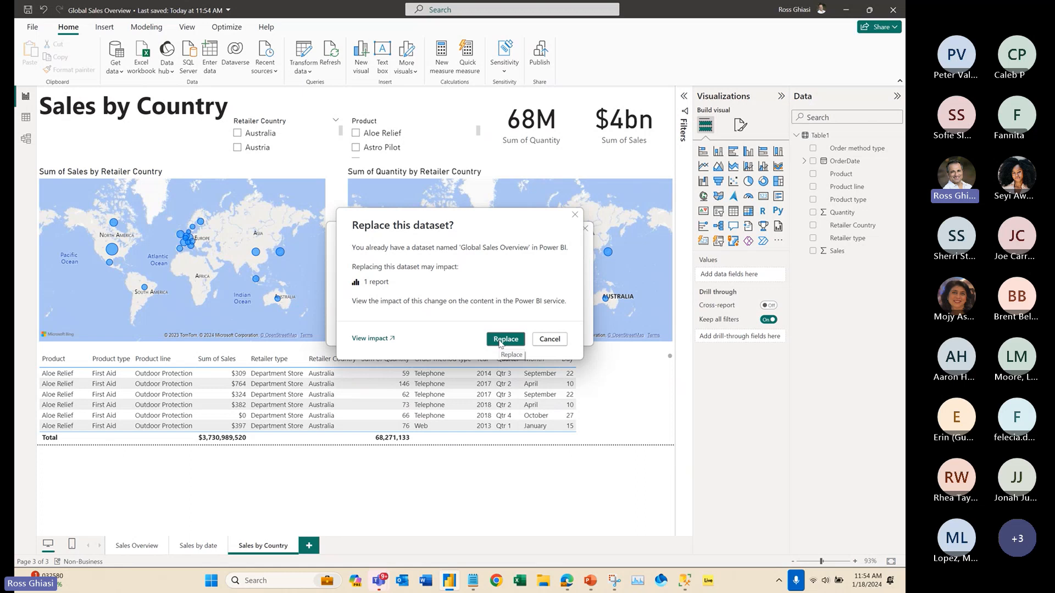
pyautogui.click(511, 343)
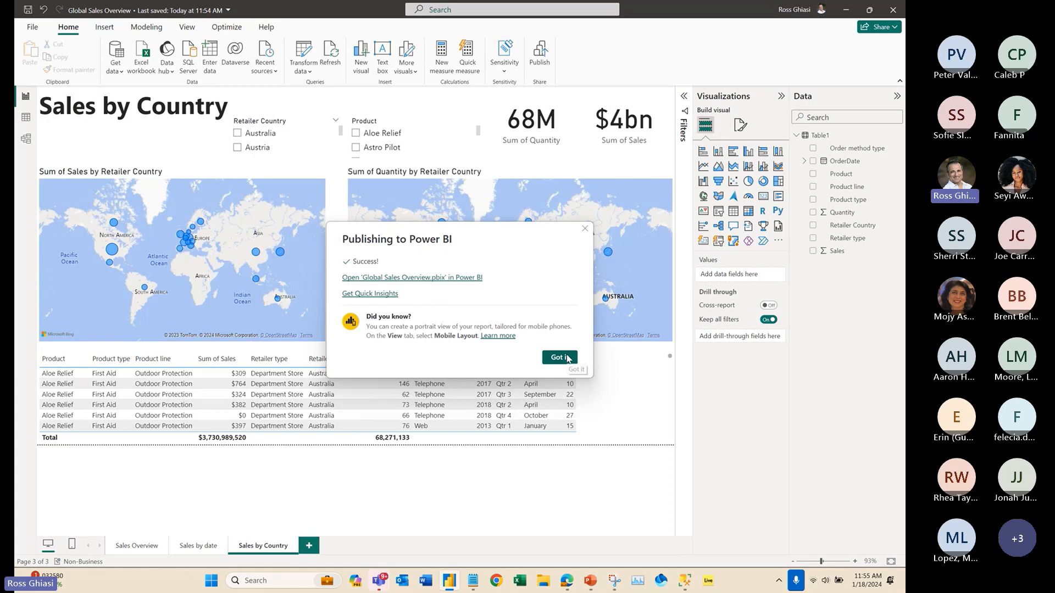
# - Open Quick Insights for the published report and reload the Global Sales Overview report in the browser
pyautogui.click(392, 295)
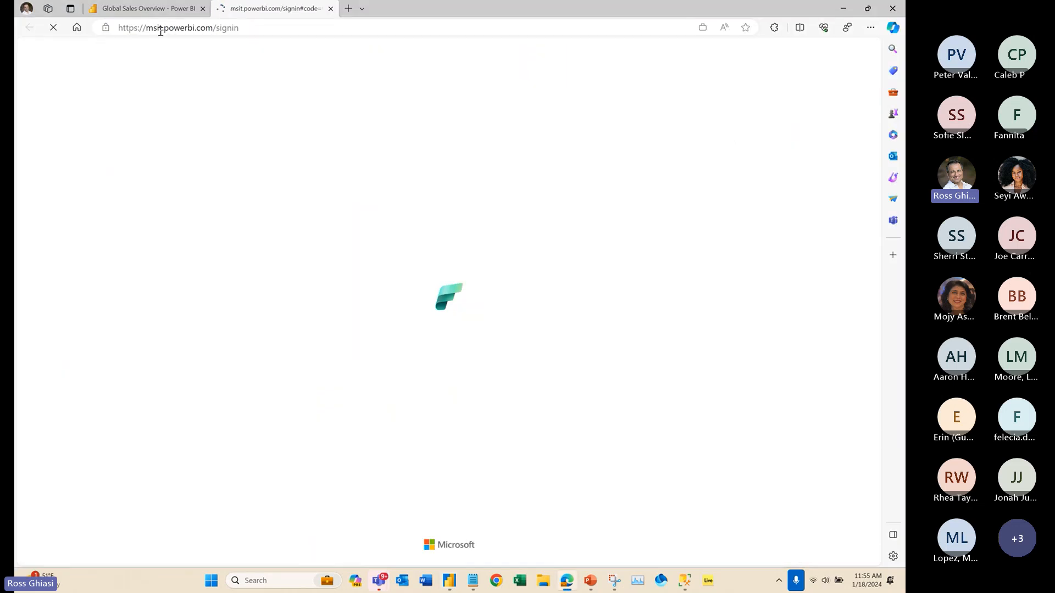
pyautogui.click(144, 8)
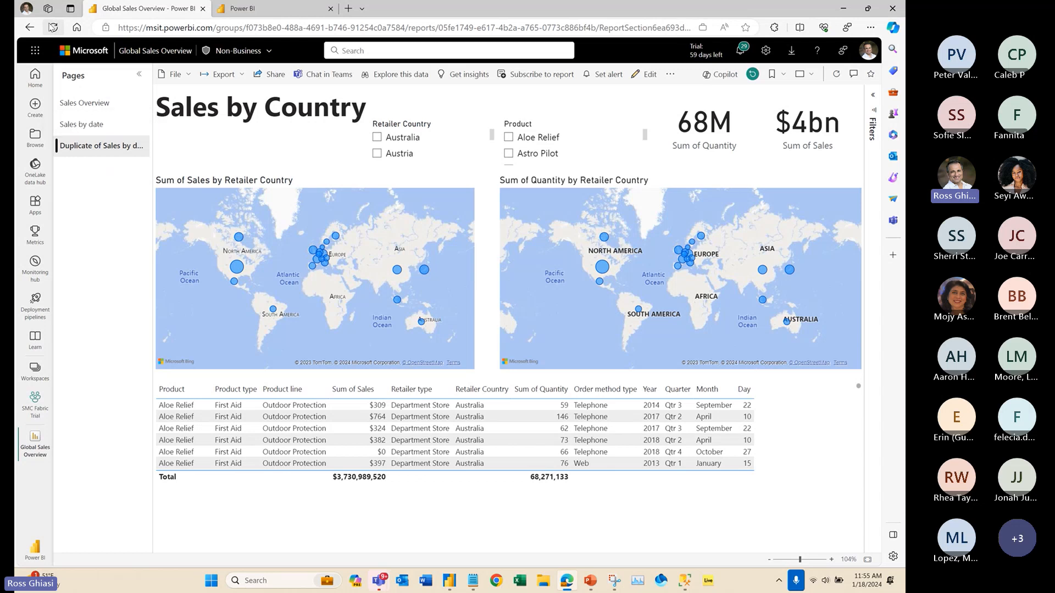
pyautogui.click(53, 27)
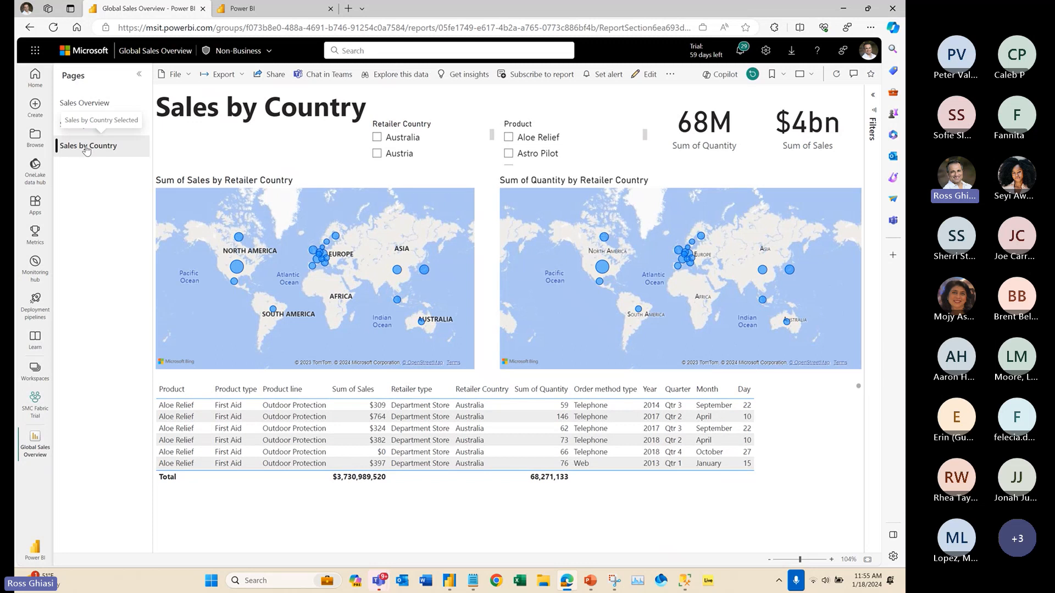
# - Switch to Power BI Desktop, dismiss the publishing success message and minimize the window to return to the browser report
pyautogui.click(454, 583)
pyautogui.click(565, 359)
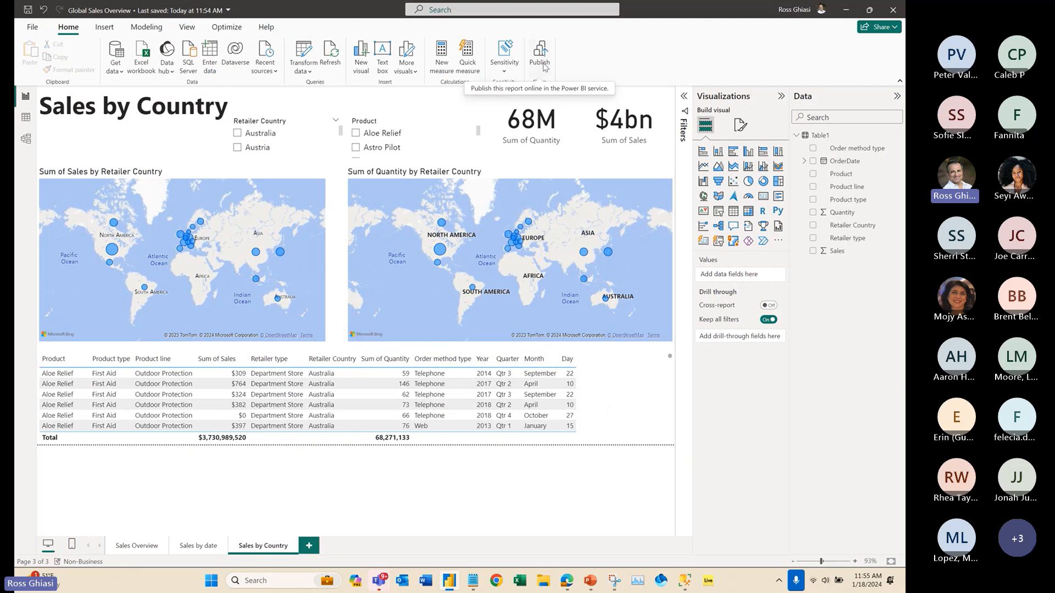
pyautogui.click(850, 16)
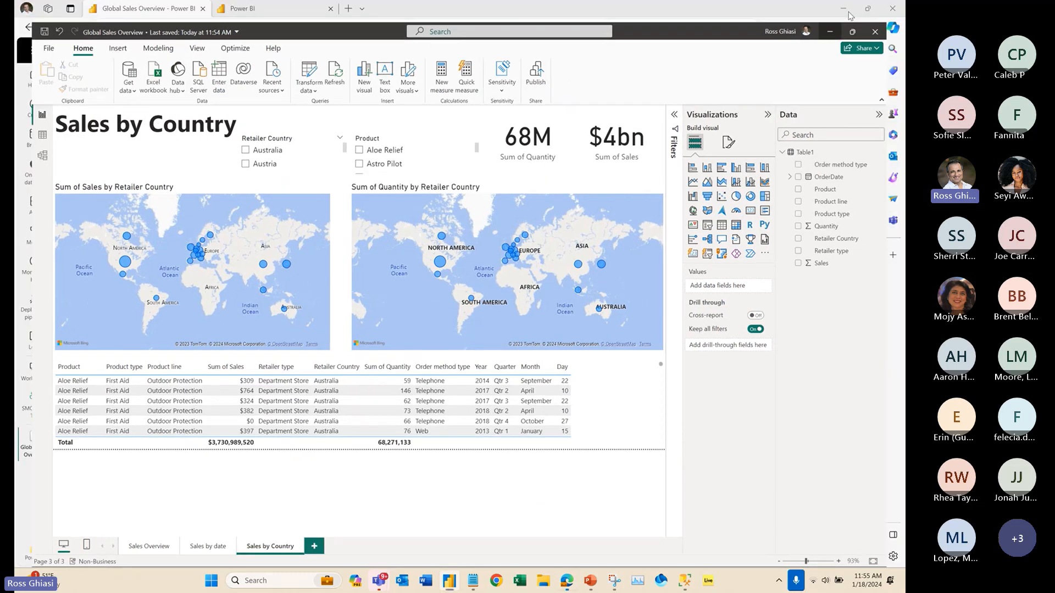
pyautogui.click(850, 15)
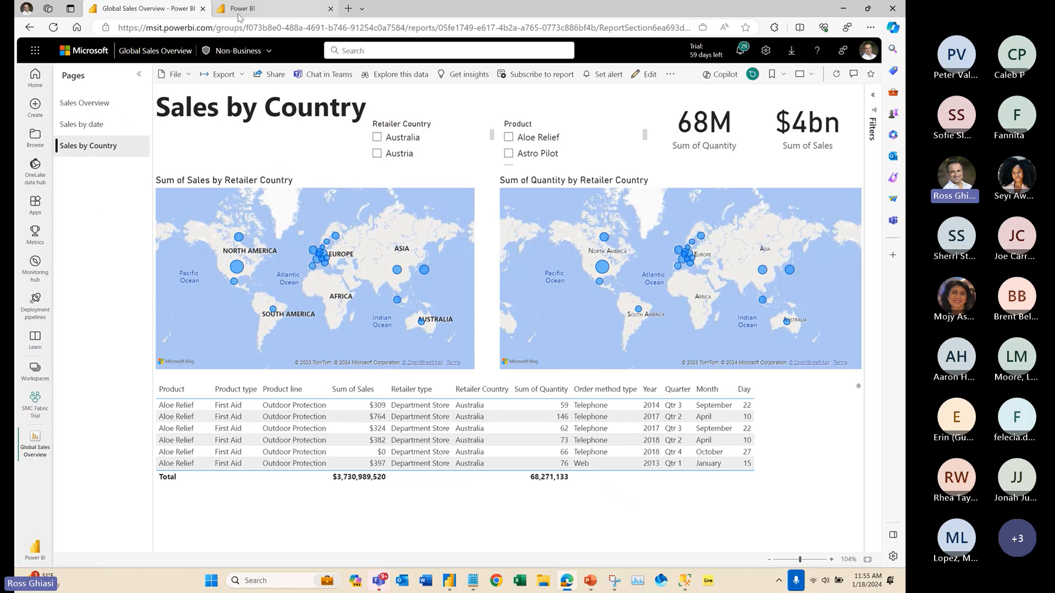
# - Get insights for the Sales by Country page and examine the Quick Insights charts for Global Sales Overview
pyautogui.click(469, 77)
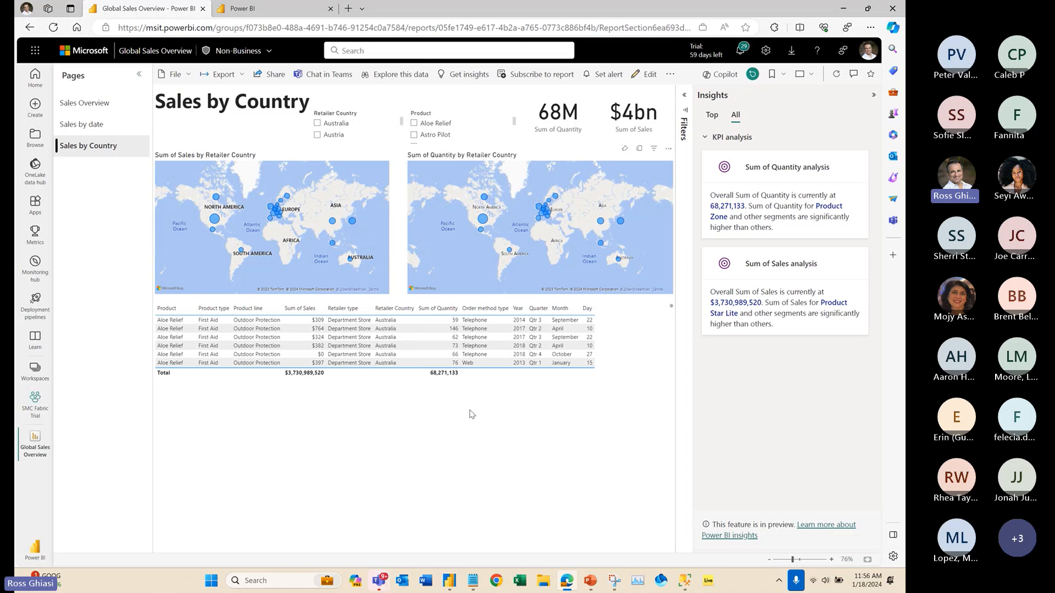
pyautogui.click(254, 10)
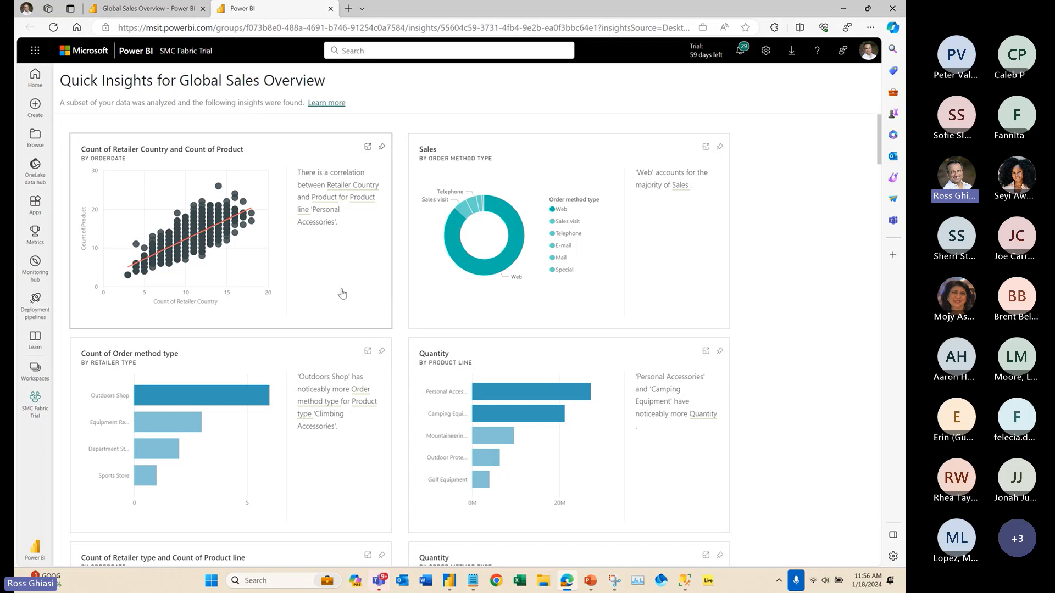
pyautogui.scroll(-6, 341, 293)
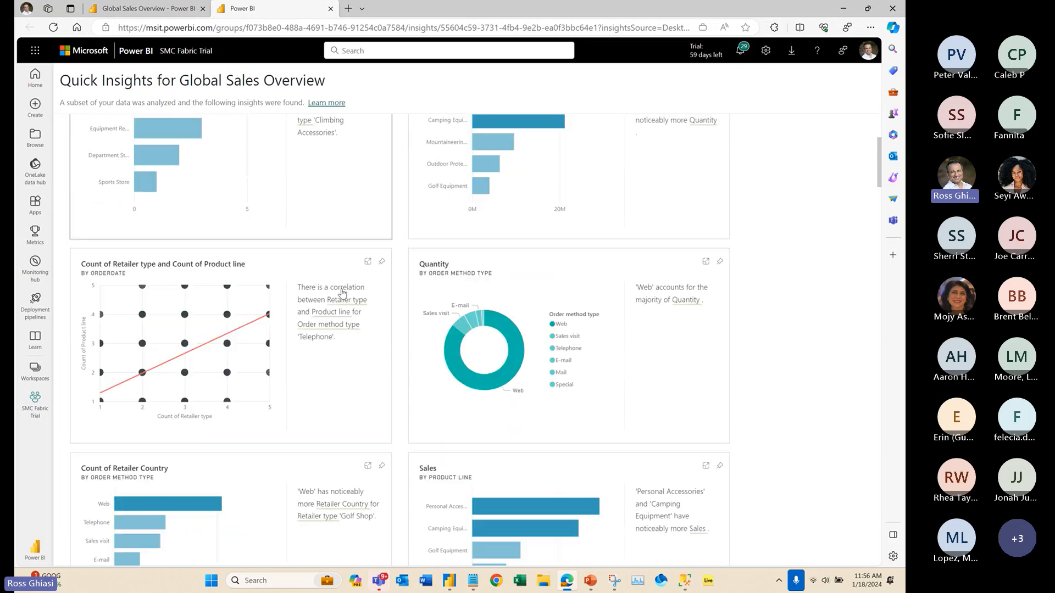
pyautogui.scroll(-4, 342, 293)
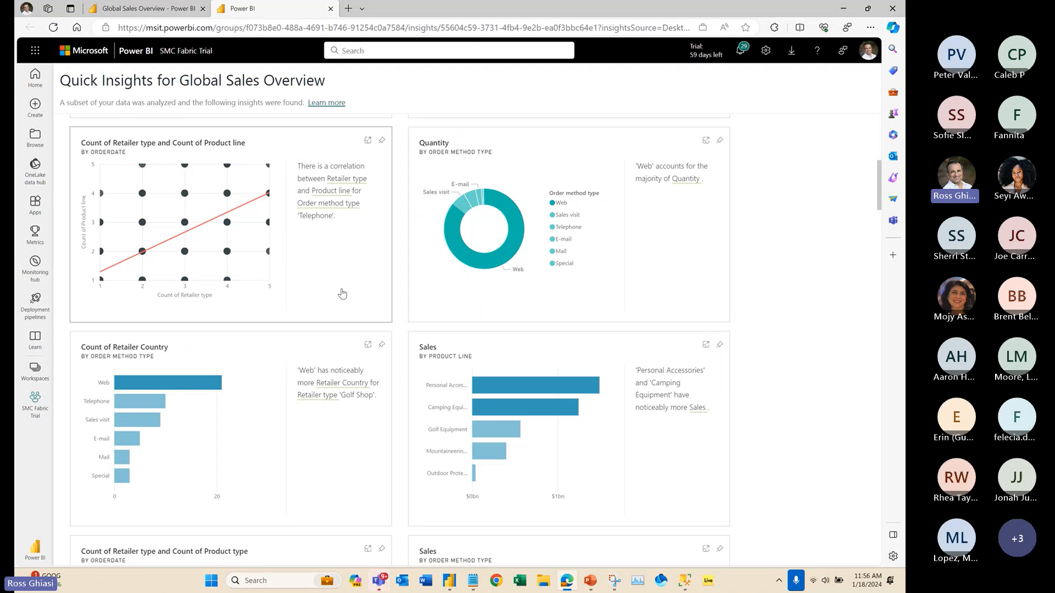
pyautogui.scroll(2, 342, 294)
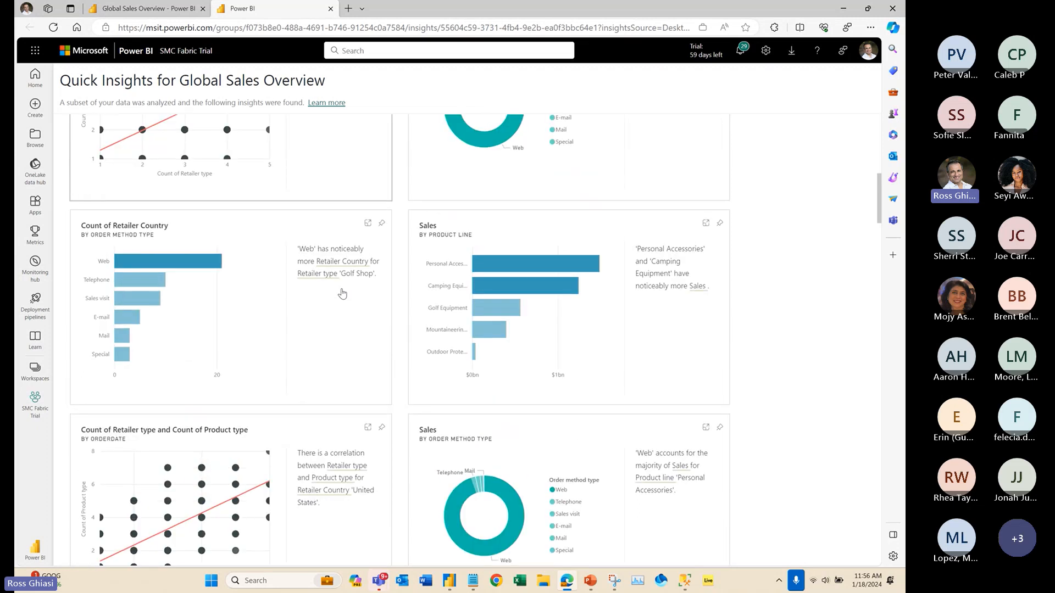
pyautogui.scroll(-5, 341, 294)
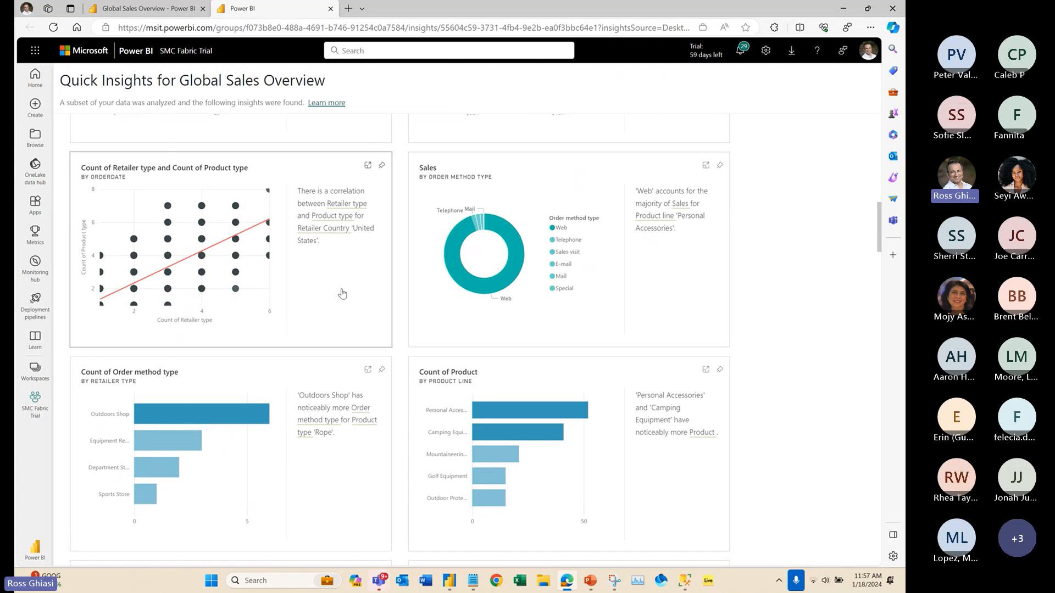
pyautogui.scroll(-8, 342, 294)
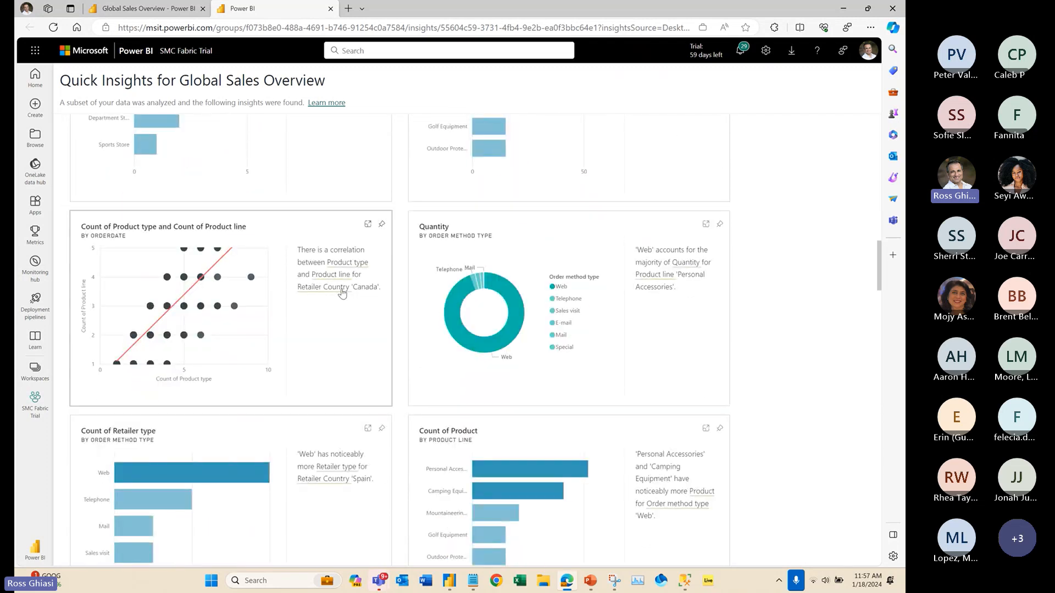
pyautogui.scroll(-2, 342, 293)
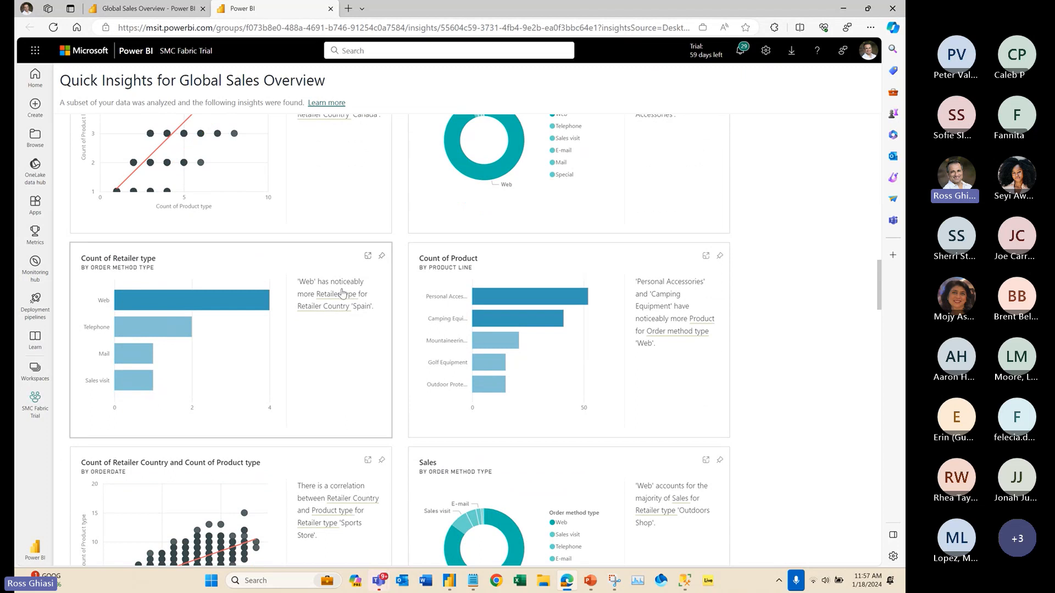
pyautogui.scroll(-1, 342, 294)
pyautogui.scroll(-8, 342, 294)
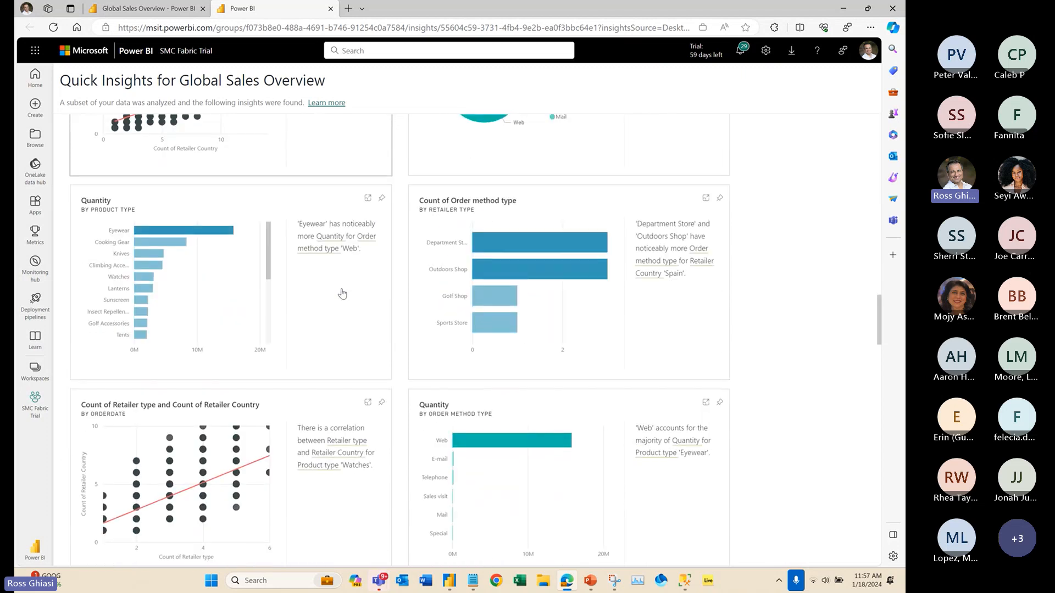
pyautogui.scroll(-3, 341, 294)
pyautogui.scroll(-5, 342, 293)
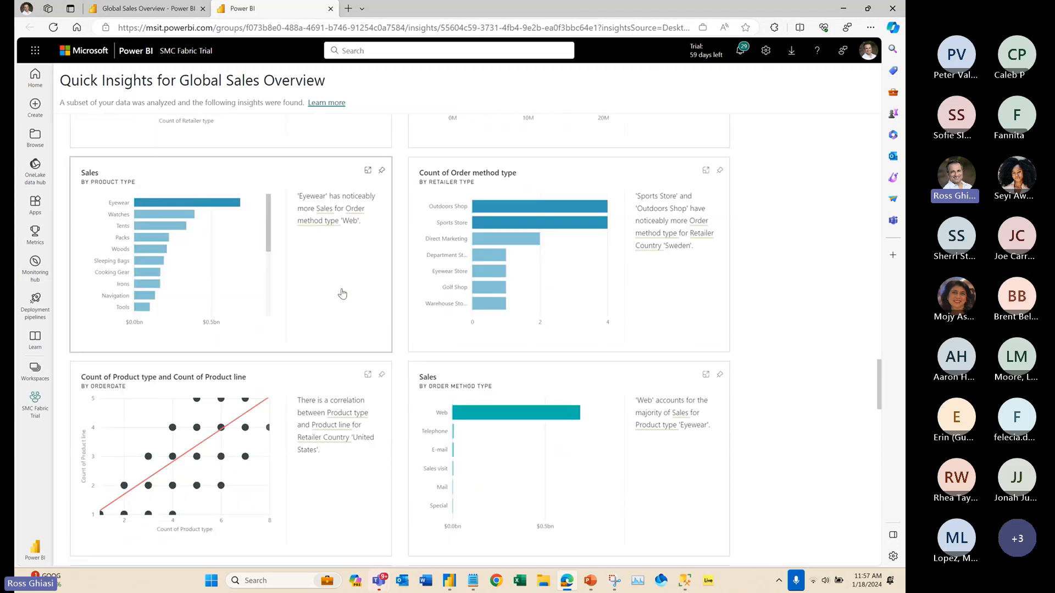
pyautogui.scroll(-3, 342, 294)
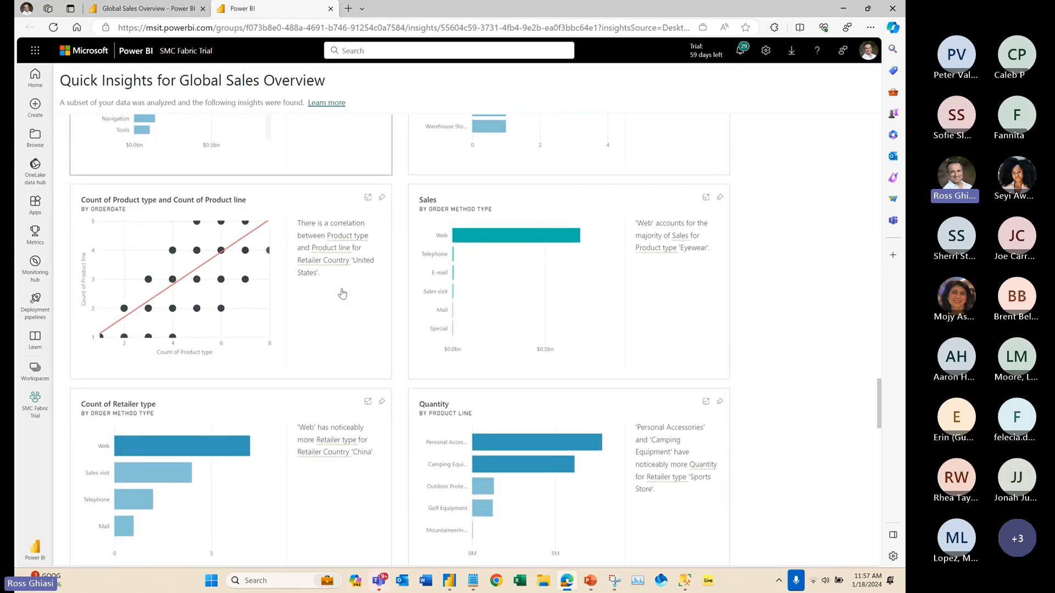
pyautogui.scroll(-2, 341, 293)
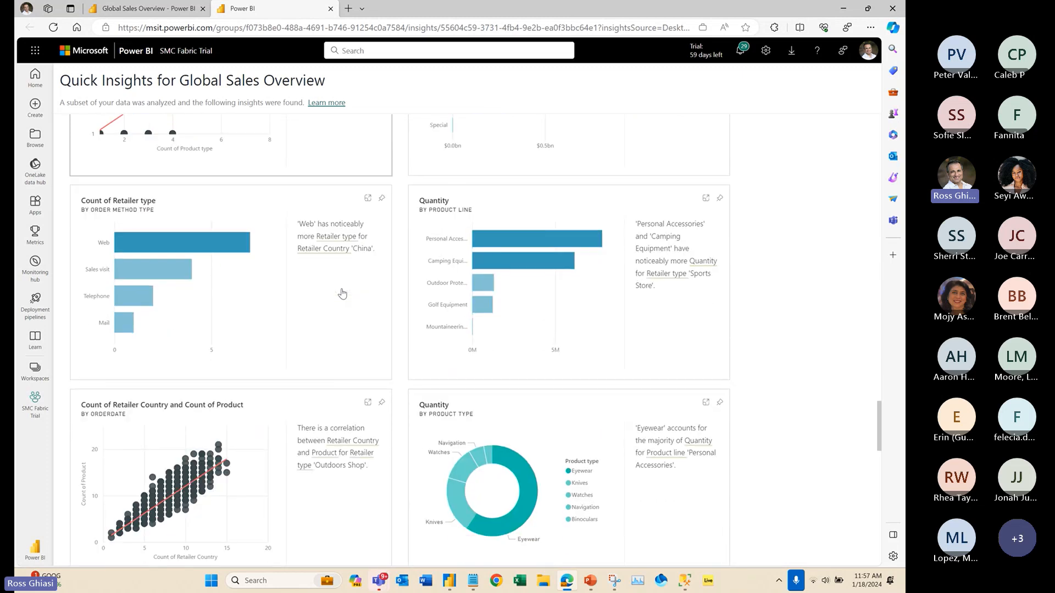
pyautogui.scroll(2, 342, 293)
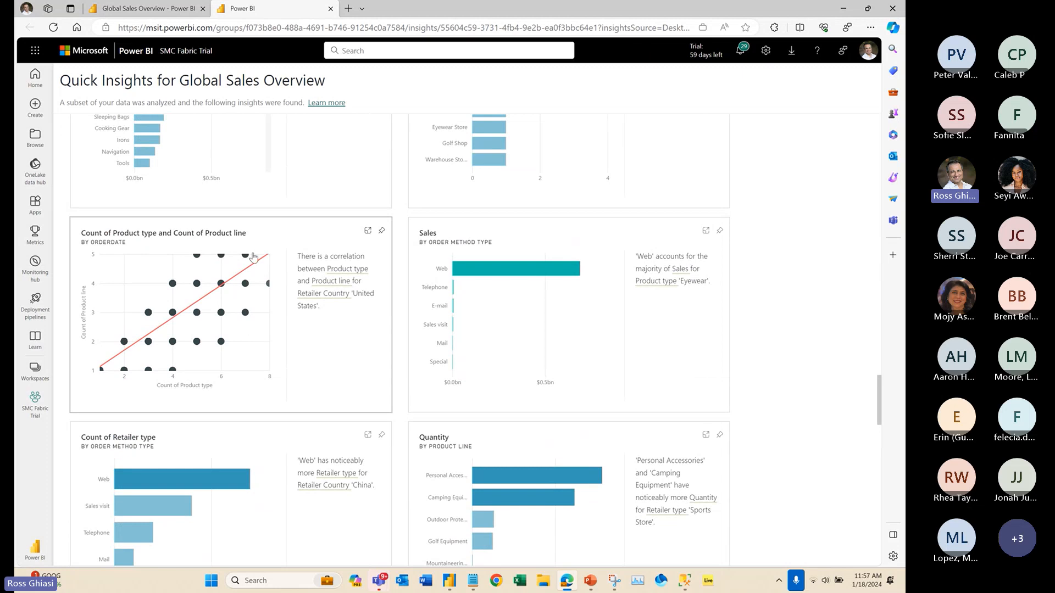
# - Return to the Global Sales Overview report, then switch to PowerPoint and show slide 6, Power BI Licensing
pyautogui.click(161, 11)
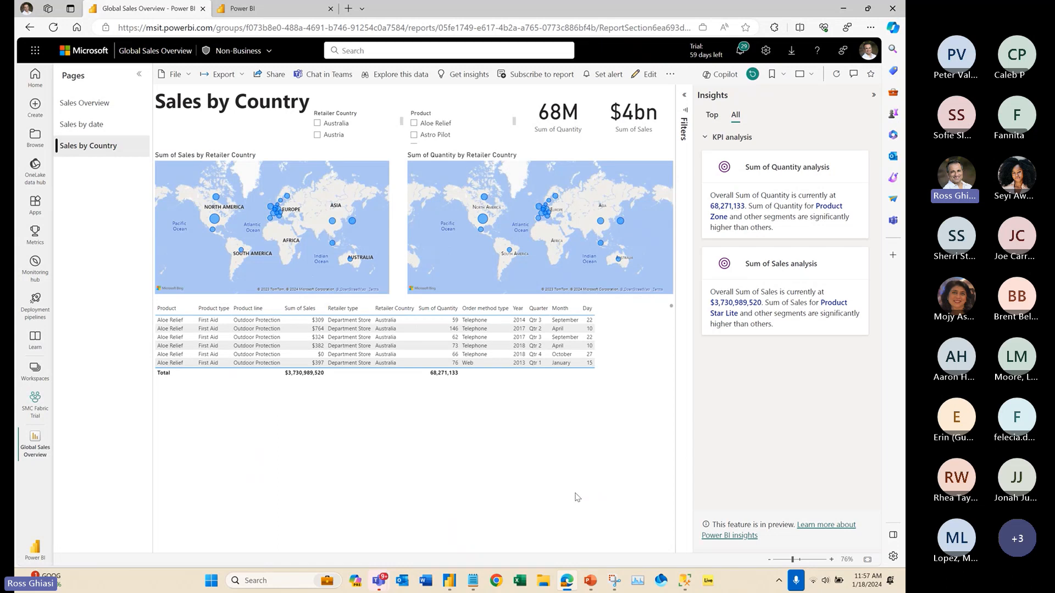
pyautogui.click(591, 581)
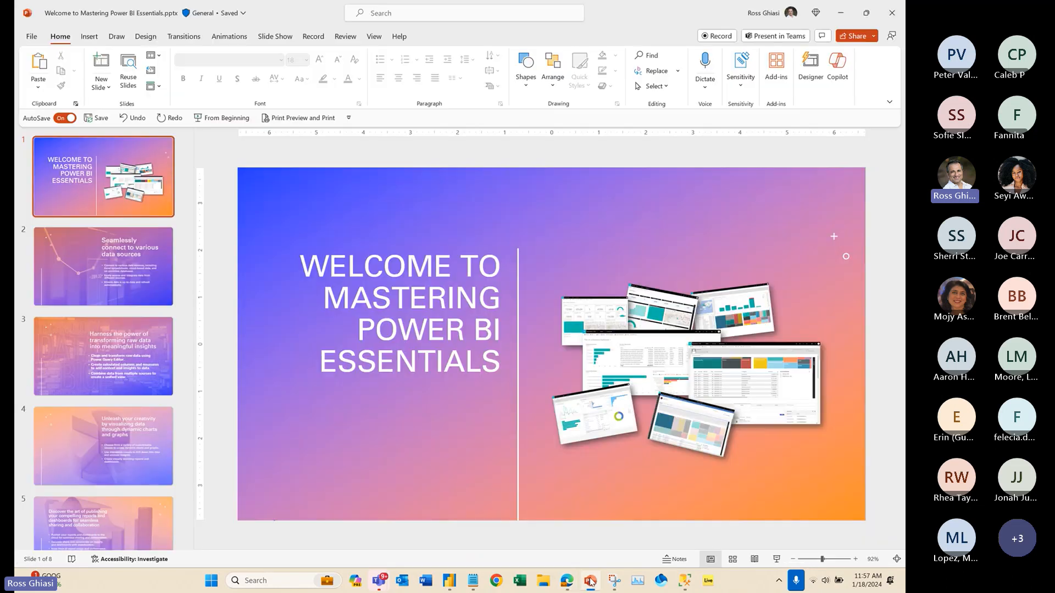
pyautogui.scroll(-5, 133, 453)
pyautogui.scroll(1, 131, 456)
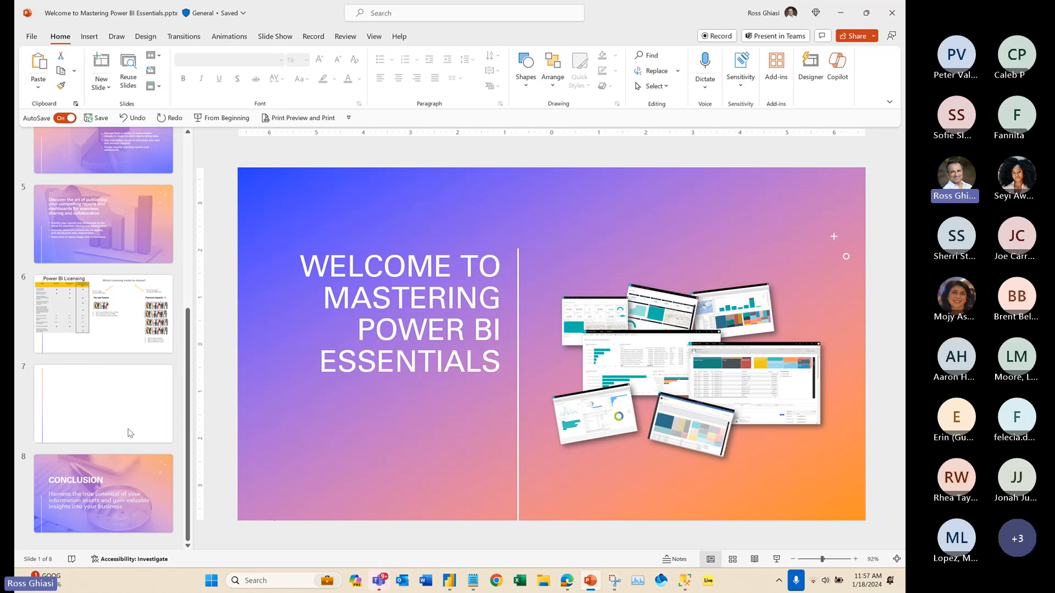
pyautogui.click(104, 313)
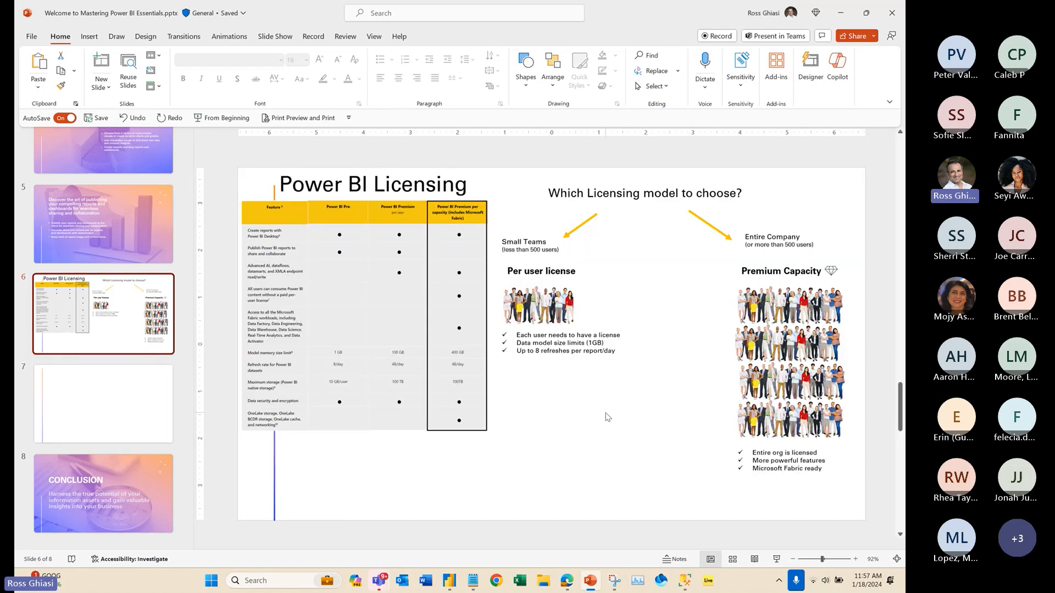